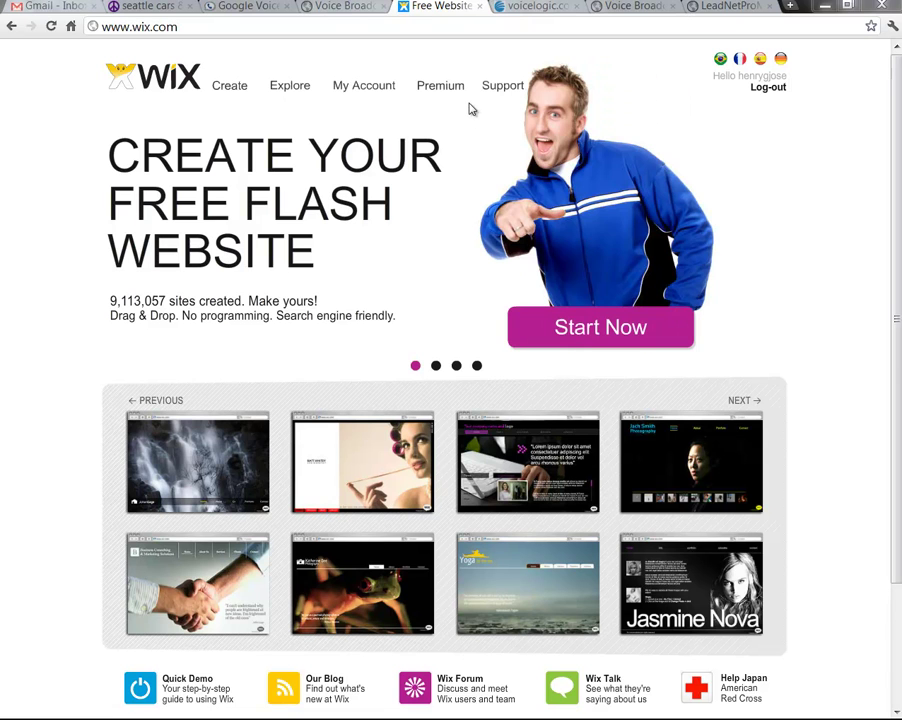
# Browse the Voice Broadcasting Corp. HOW and PRICES sections, then switch to the voicelogic.com tab
pyautogui.click(341, 8)
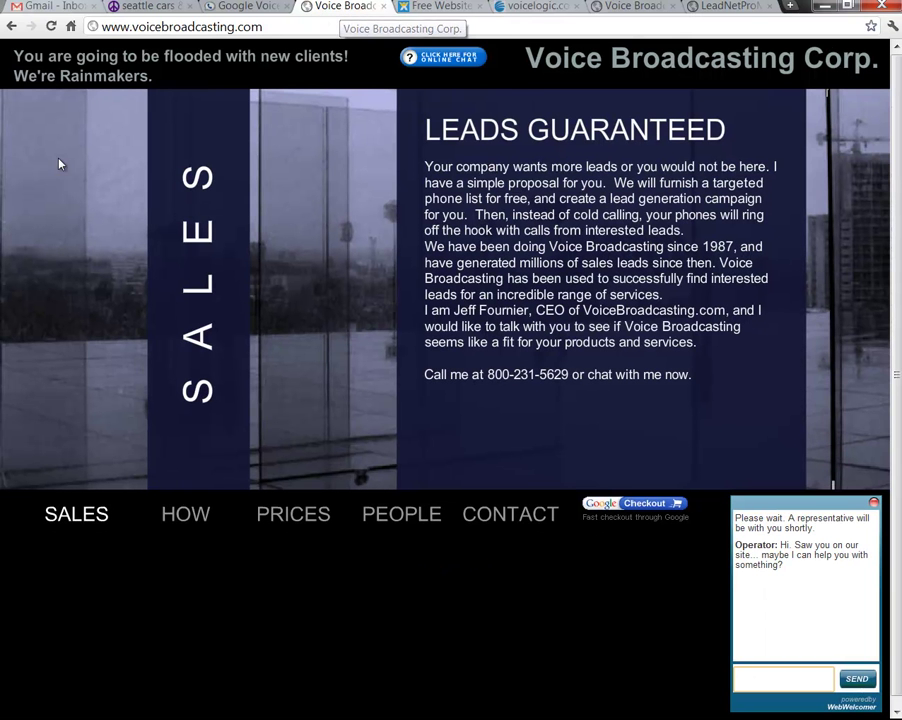
pyautogui.click(186, 520)
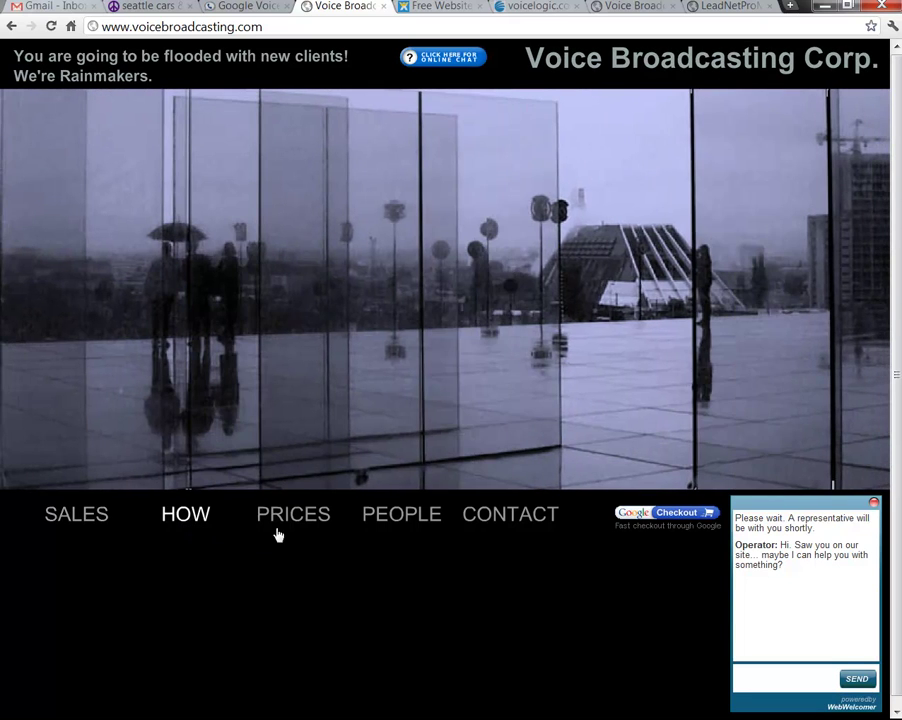
pyautogui.click(292, 516)
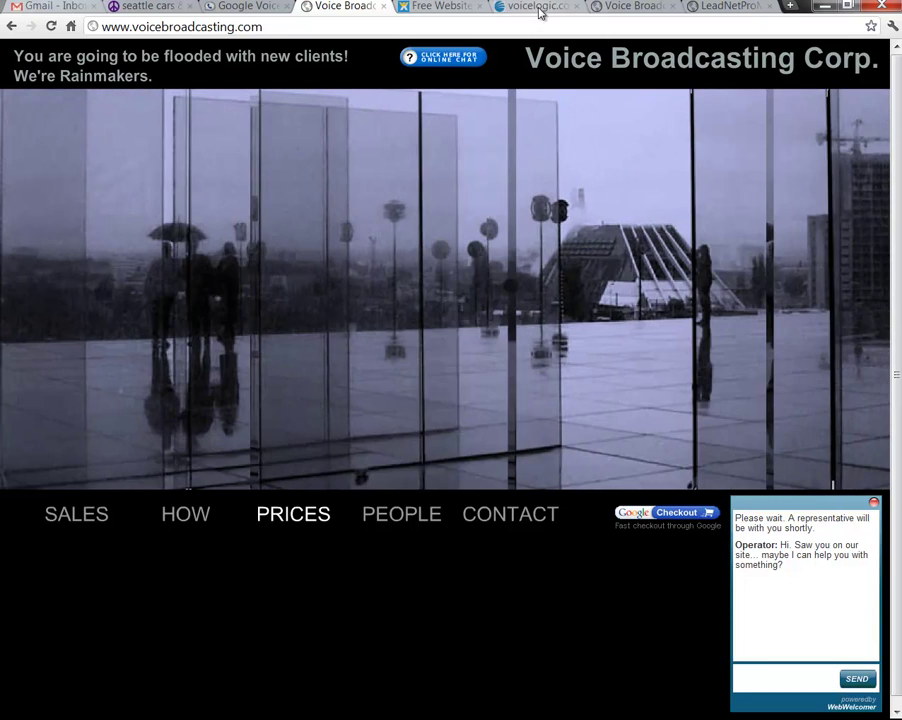
pyautogui.click(540, 8)
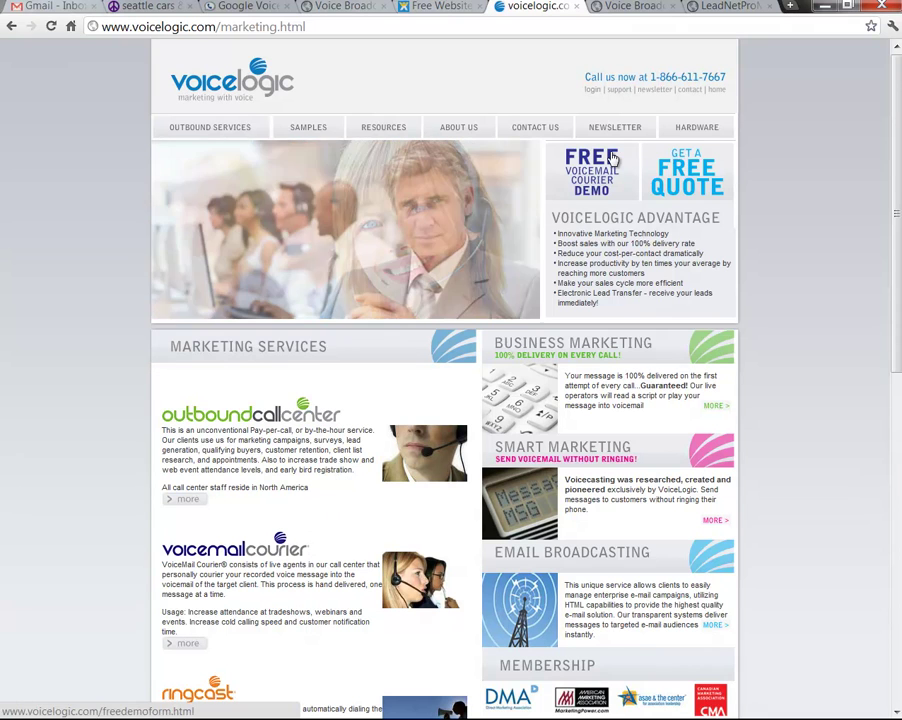
# Check VoiceLogic's samples, the CentraVoice home page and LeadNetPro's capture page settings, then return to Wix
pyautogui.click(318, 140)
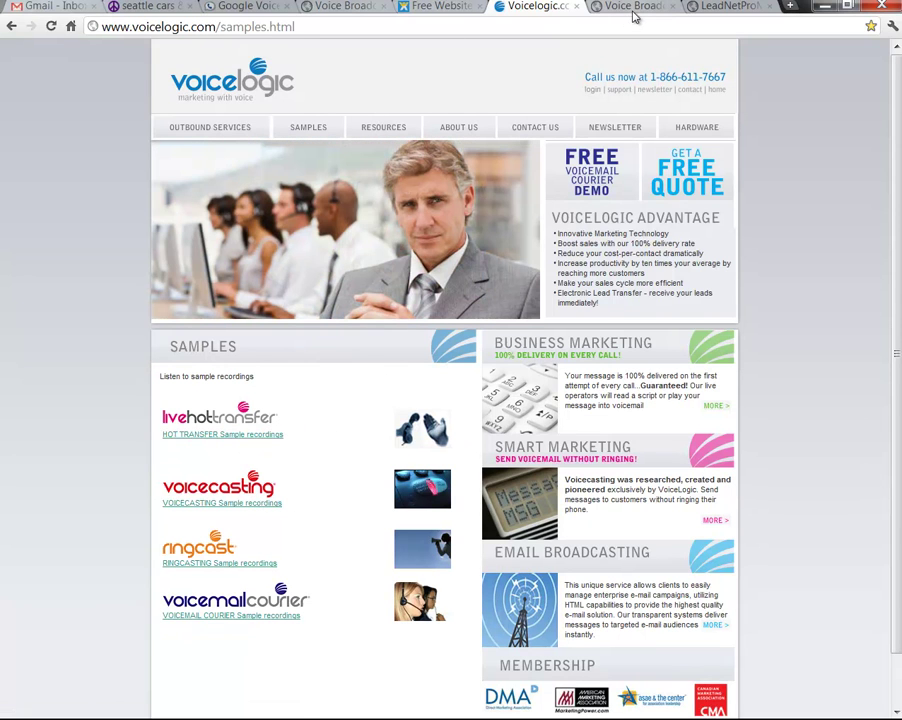
pyautogui.click(650, 6)
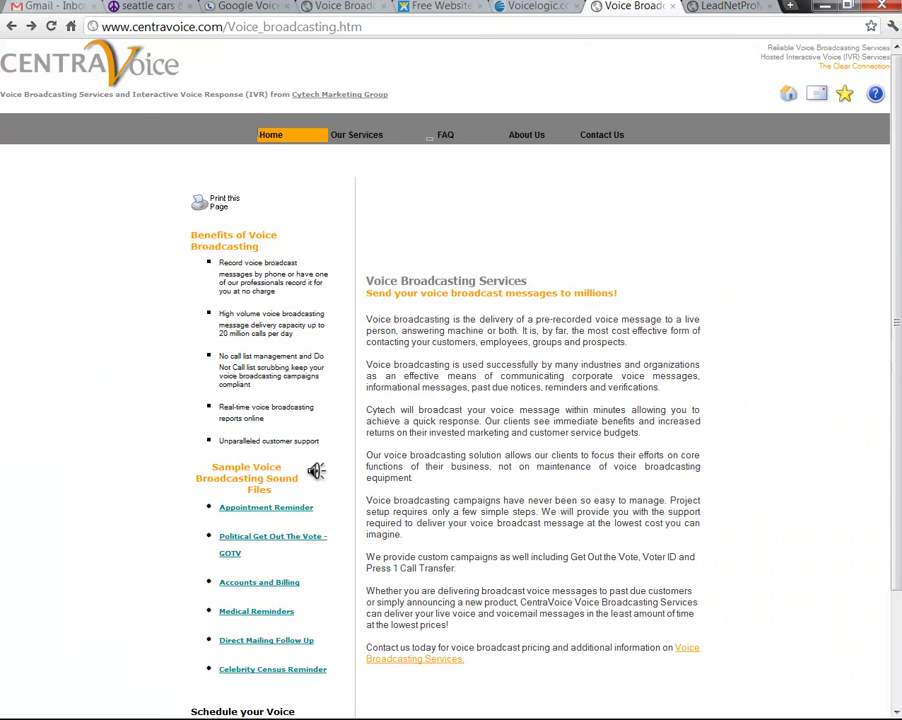
pyautogui.click(270, 130)
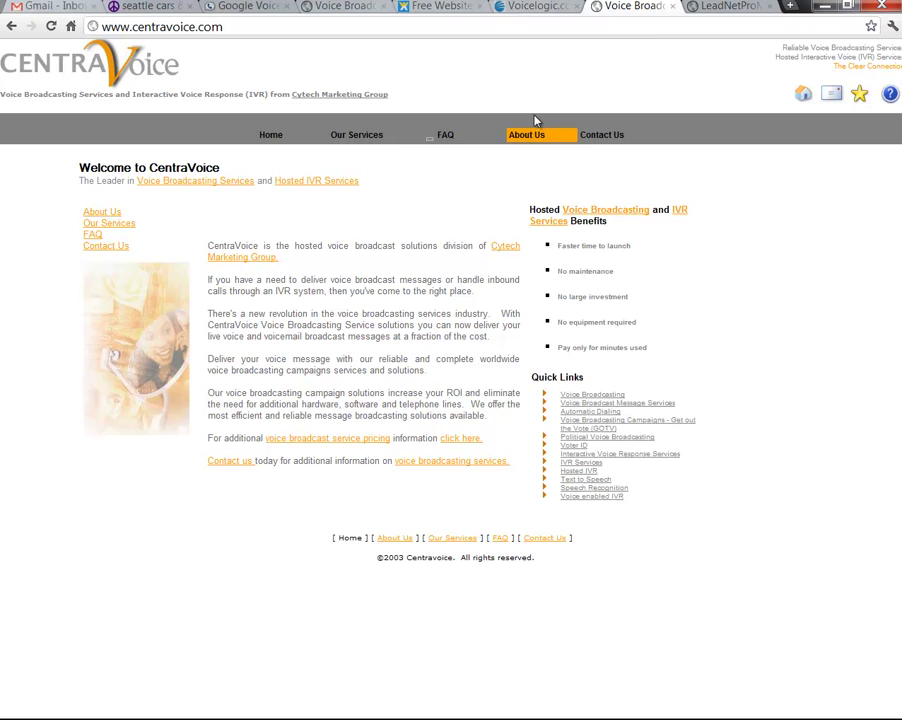
pyautogui.click(722, 8)
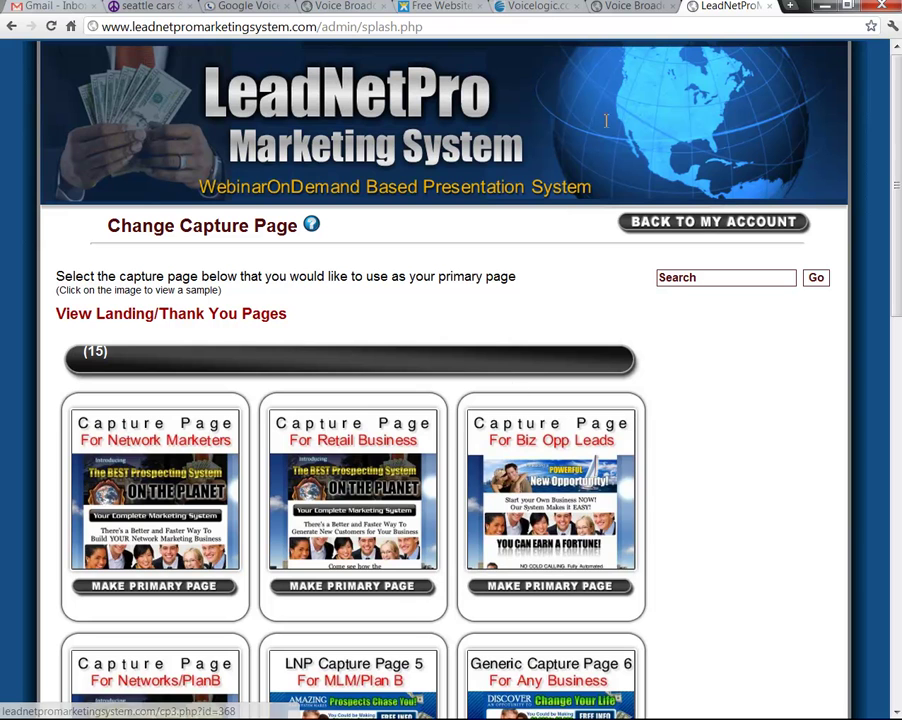
pyautogui.click(439, 8)
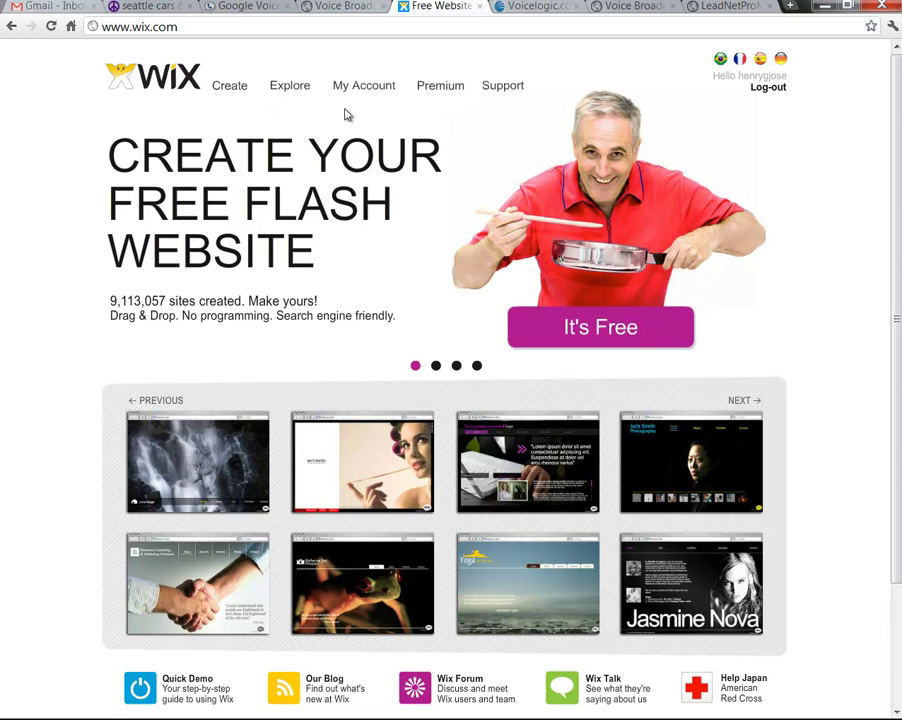
# Filter the new-site templates to Consulting and preview the Nu Biz Trader template
pyautogui.click(230, 90)
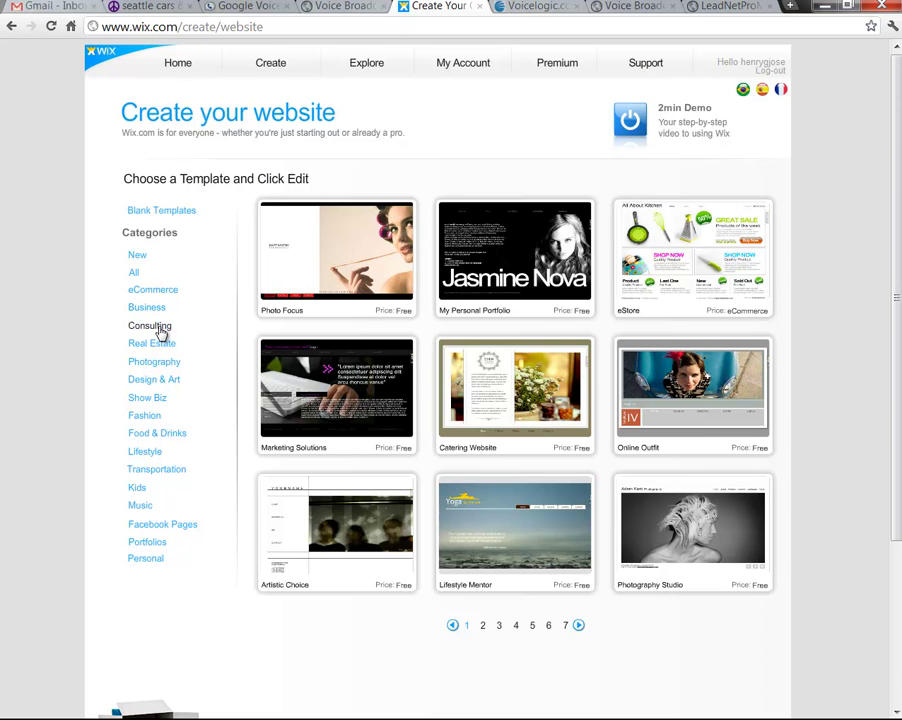
pyautogui.click(160, 330)
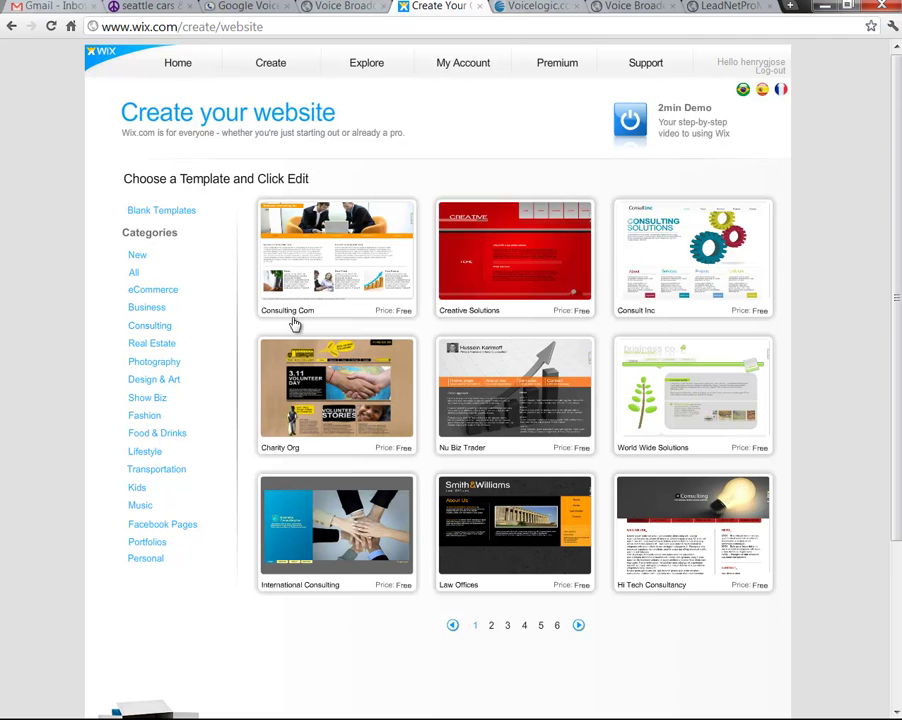
pyautogui.moveTo(461, 410)
pyautogui.click(596, 469)
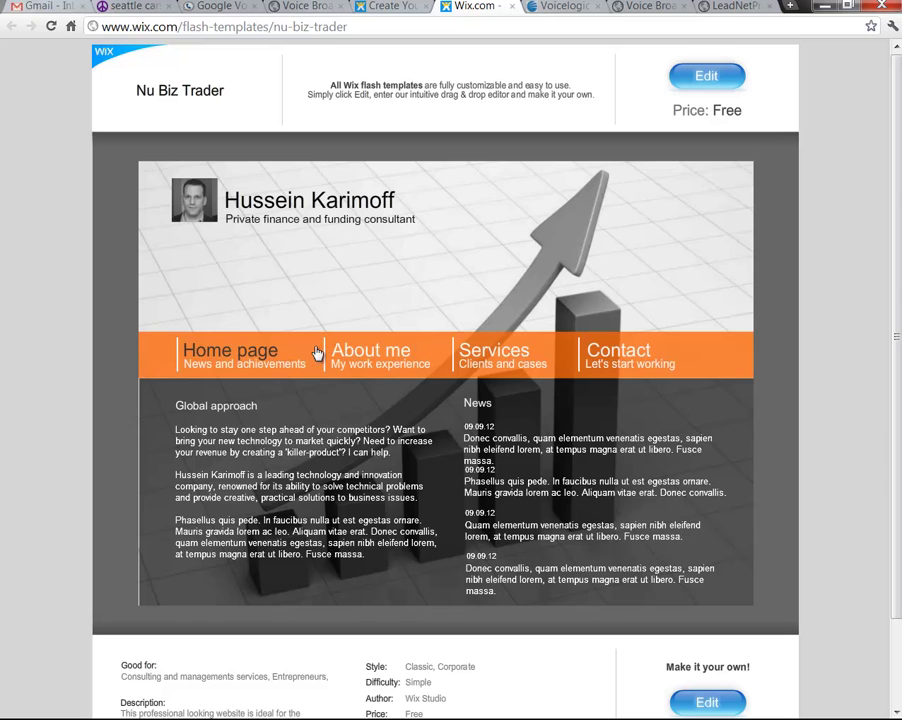
# View Nu Biz Trader's About me, Services and Contact pages, then go back to the gallery
pyautogui.click(362, 350)
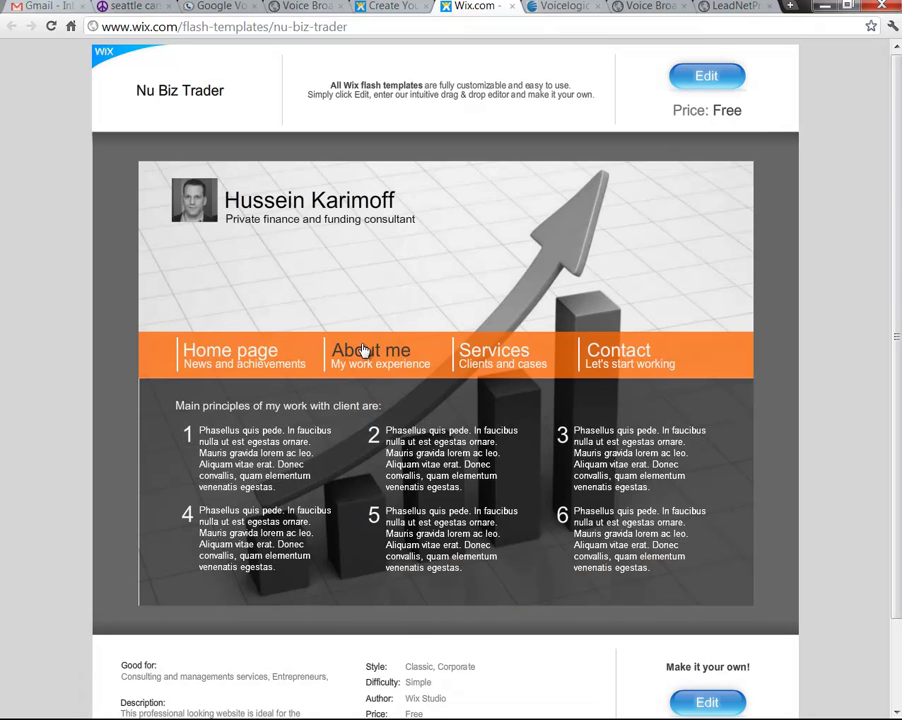
pyautogui.click(520, 355)
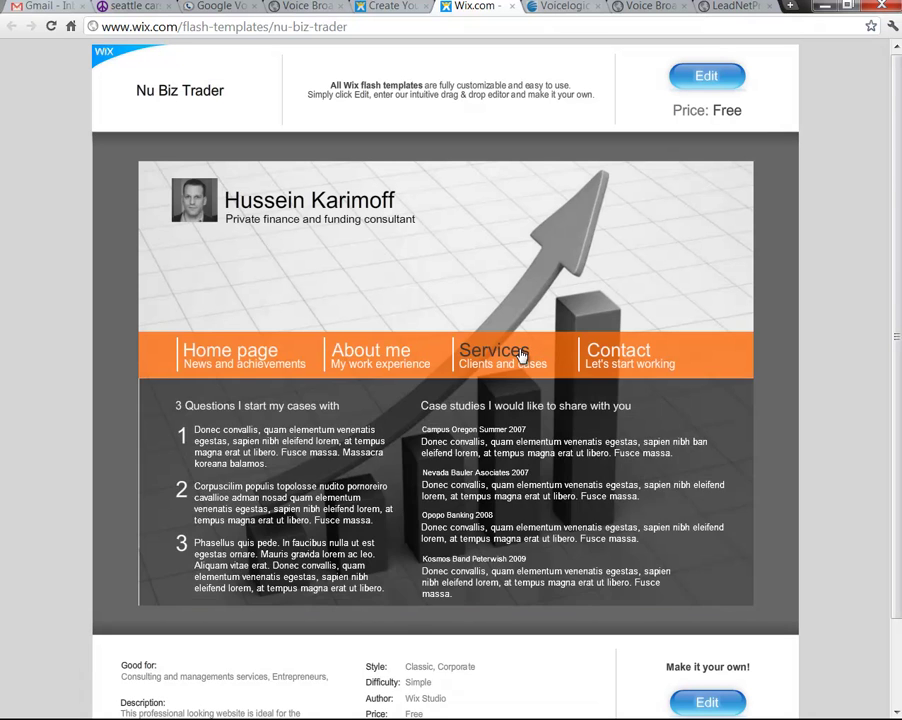
pyautogui.click(564, 364)
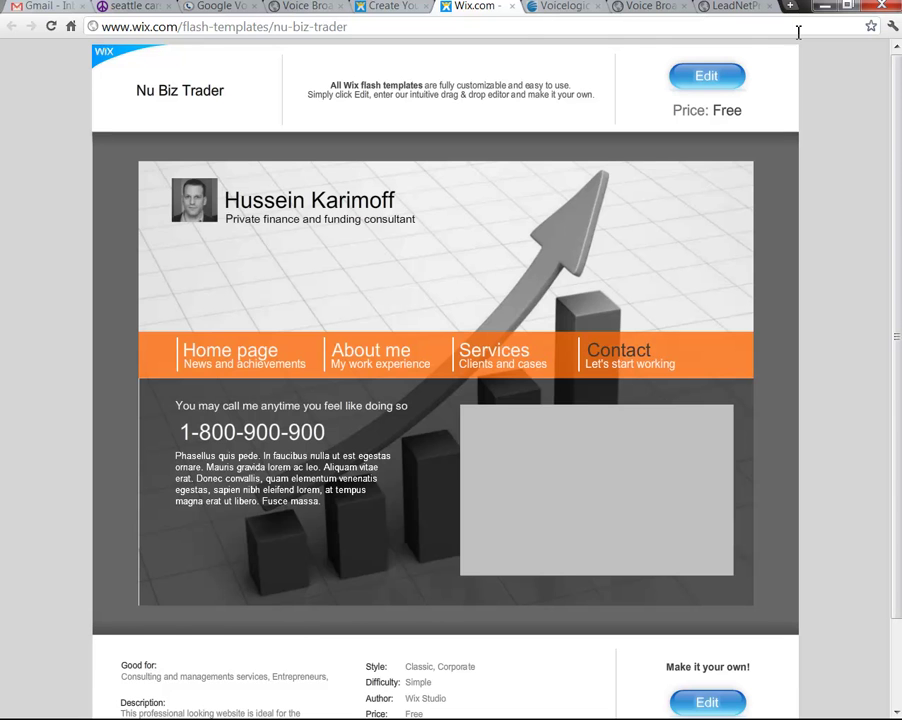
pyautogui.click(387, 8)
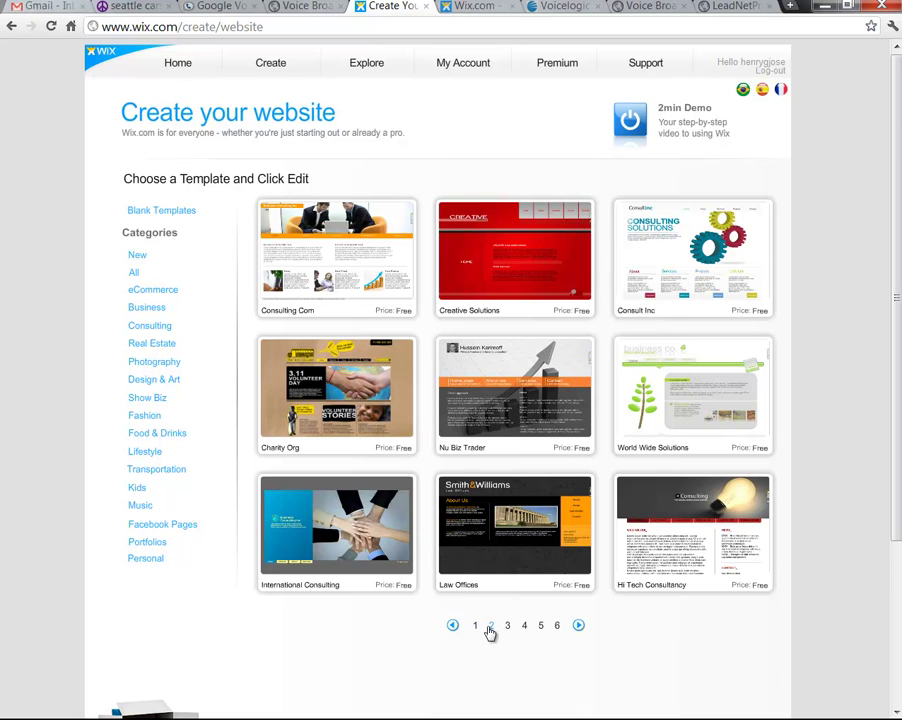
# Preview Small Biz Services and its About page from page 2, then preview the Business Consulting template
pyautogui.click(490, 627)
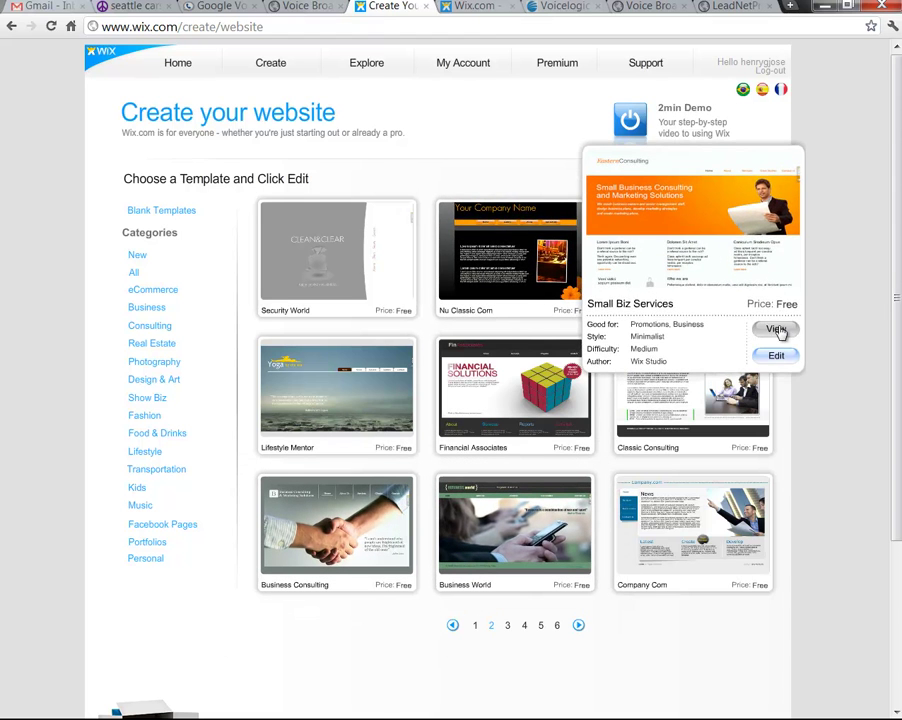
pyautogui.click(777, 330)
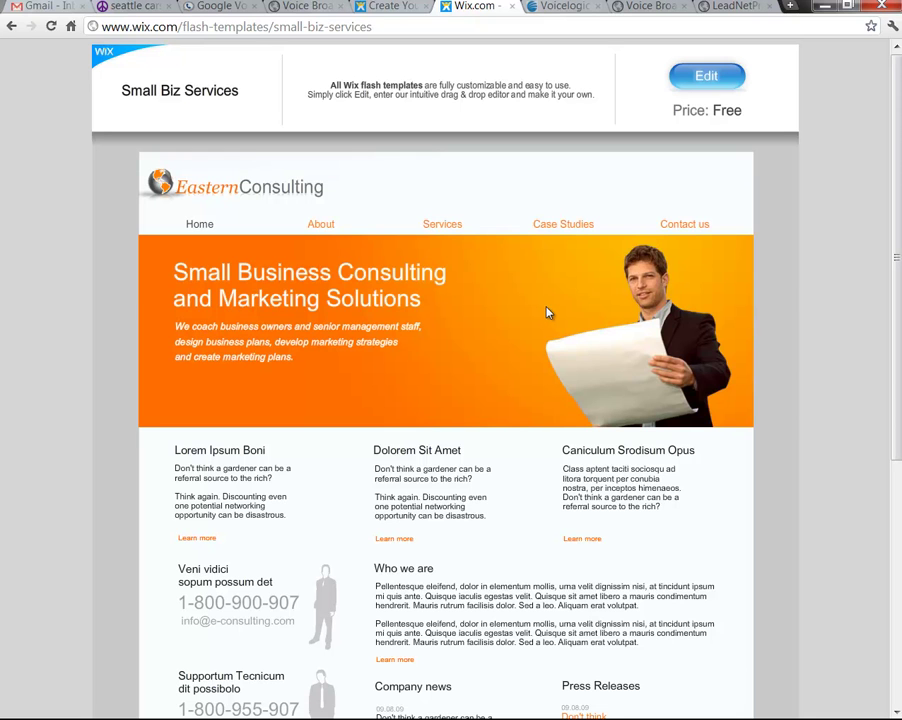
pyautogui.click(320, 225)
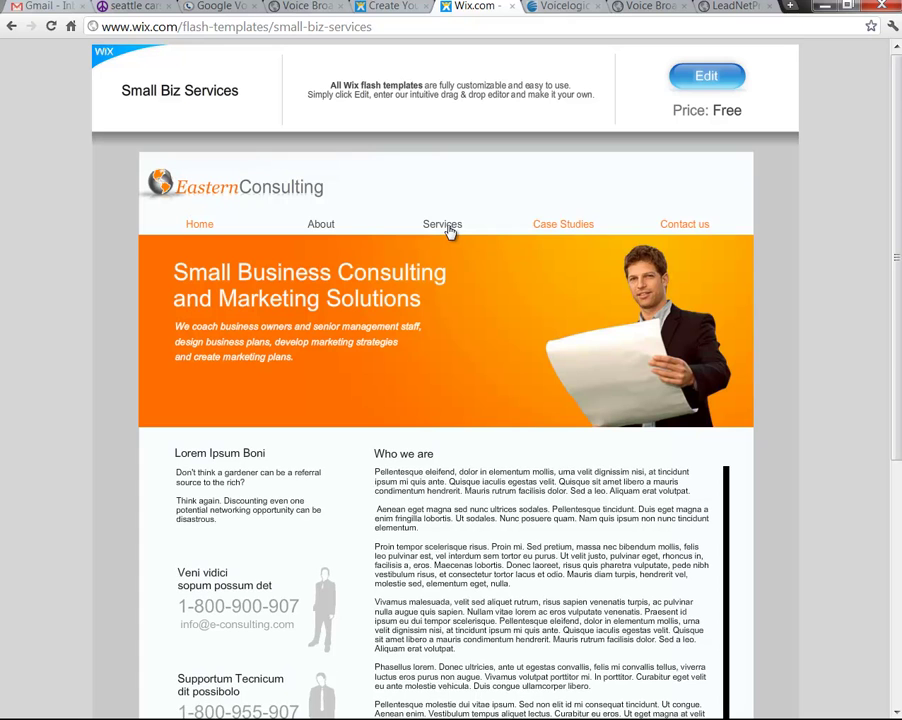
pyautogui.click(512, 6)
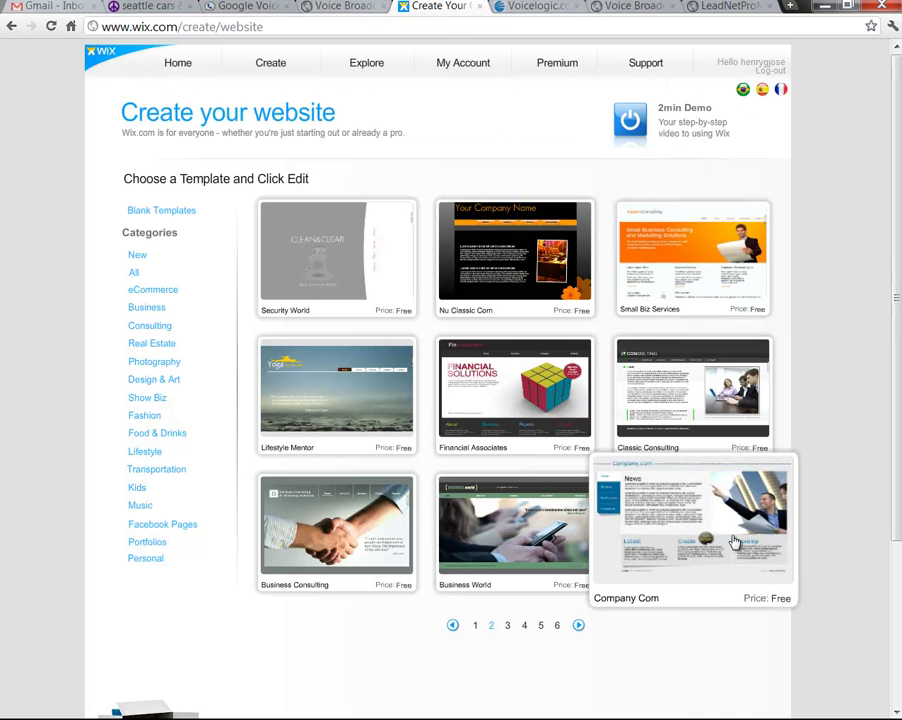
pyautogui.moveTo(337, 530)
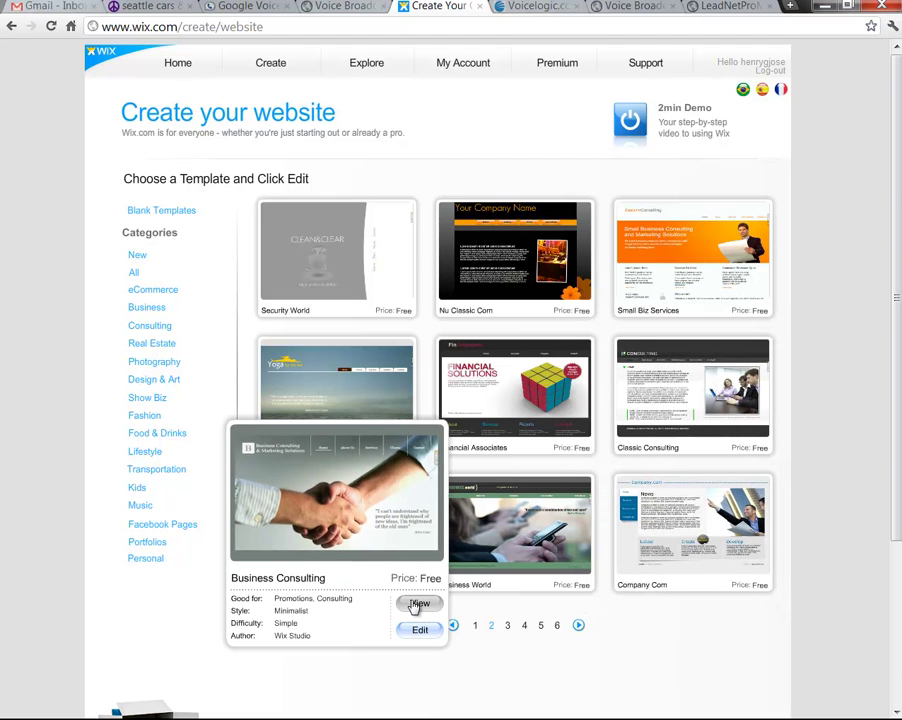
pyautogui.click(418, 604)
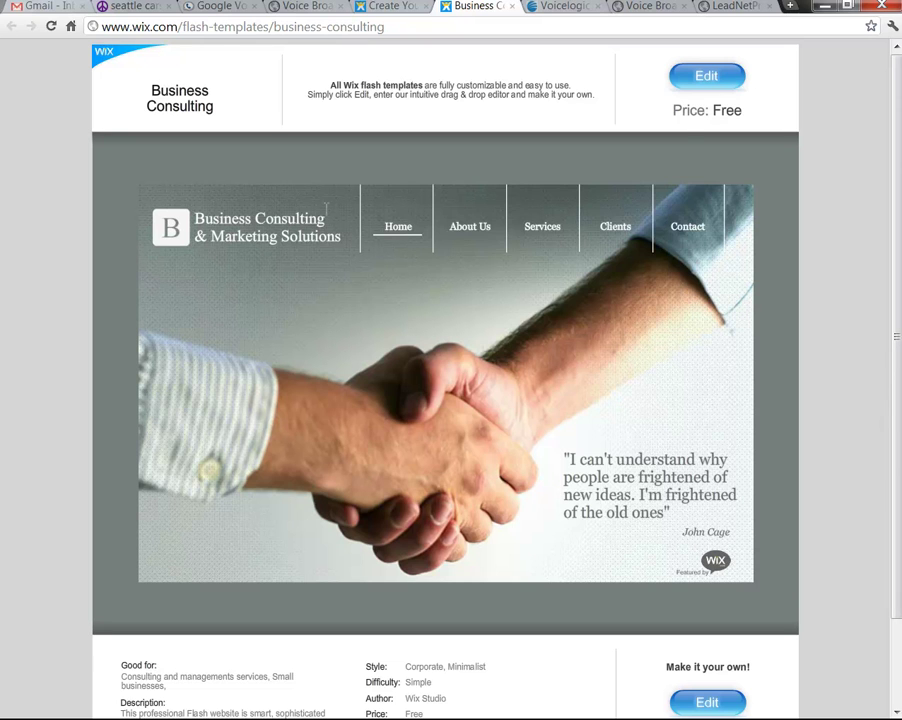
# Open Business Consulting in the editor, dismissing the pop-up blocker warning and moving the window to the top
pyautogui.click(707, 77)
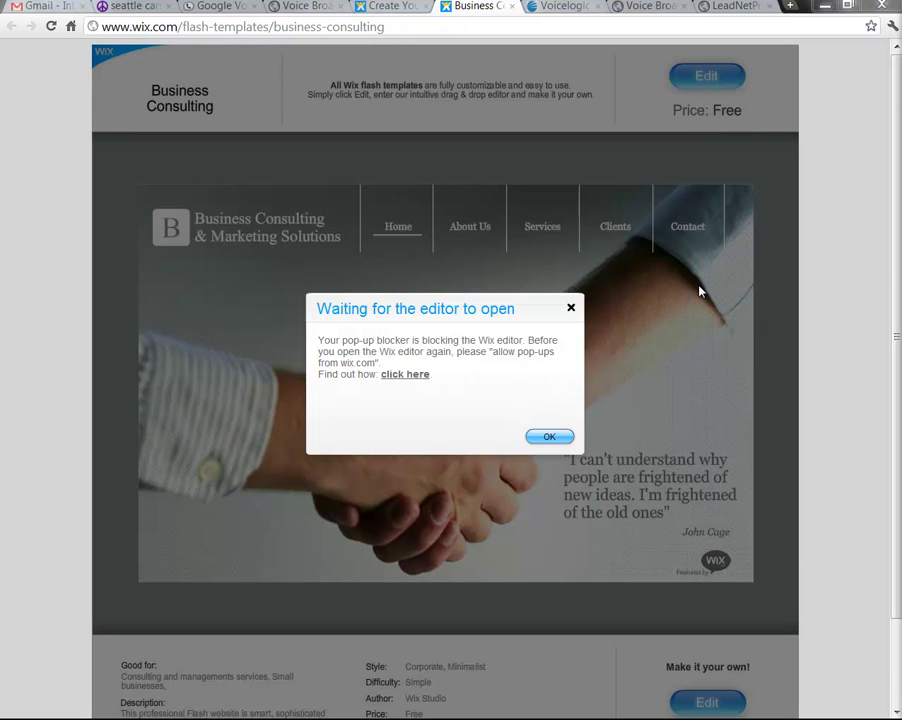
pyautogui.click(549, 436)
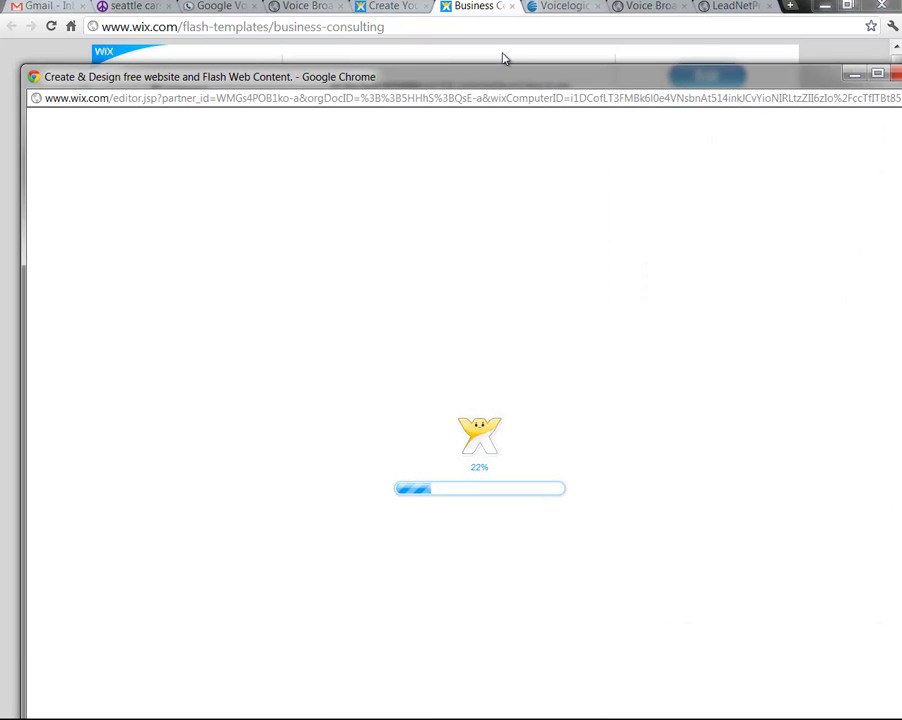
pyautogui.moveTo(458, 78); pyautogui.dragTo(510, 29)
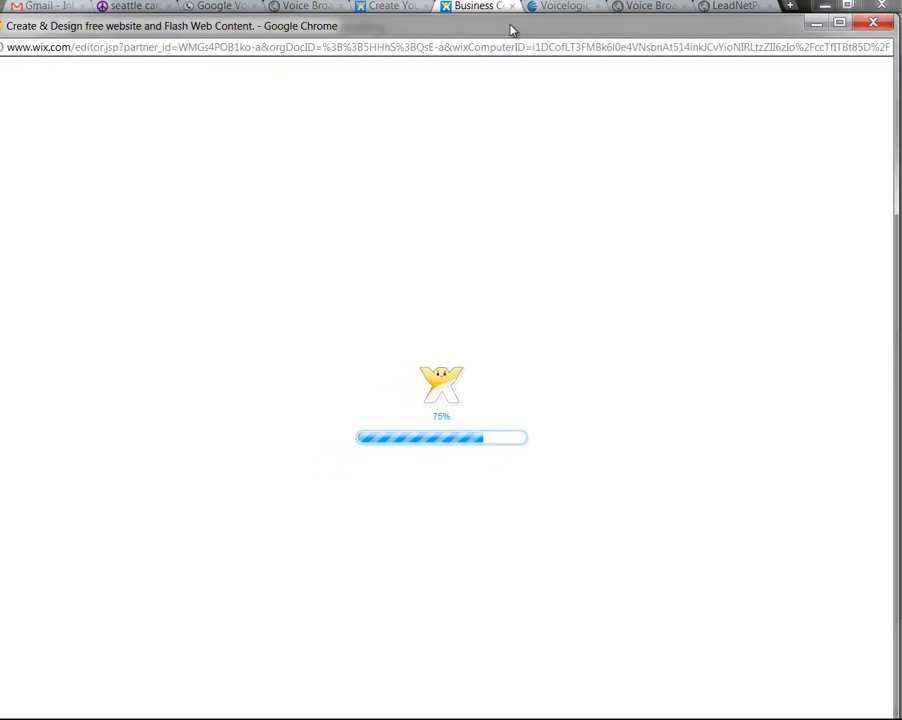
pyautogui.moveTo(361, 30); pyautogui.dragTo(361, 20)
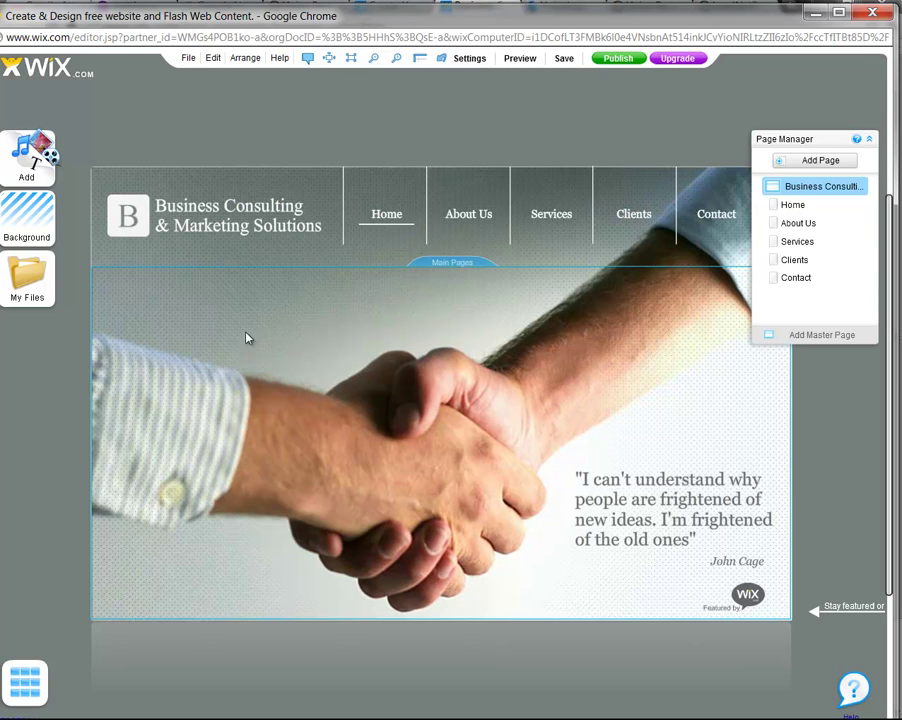
# Inspect the header's title, navigation menu and B logo, then bring up the My Pics uploads
pyautogui.click(237, 240)
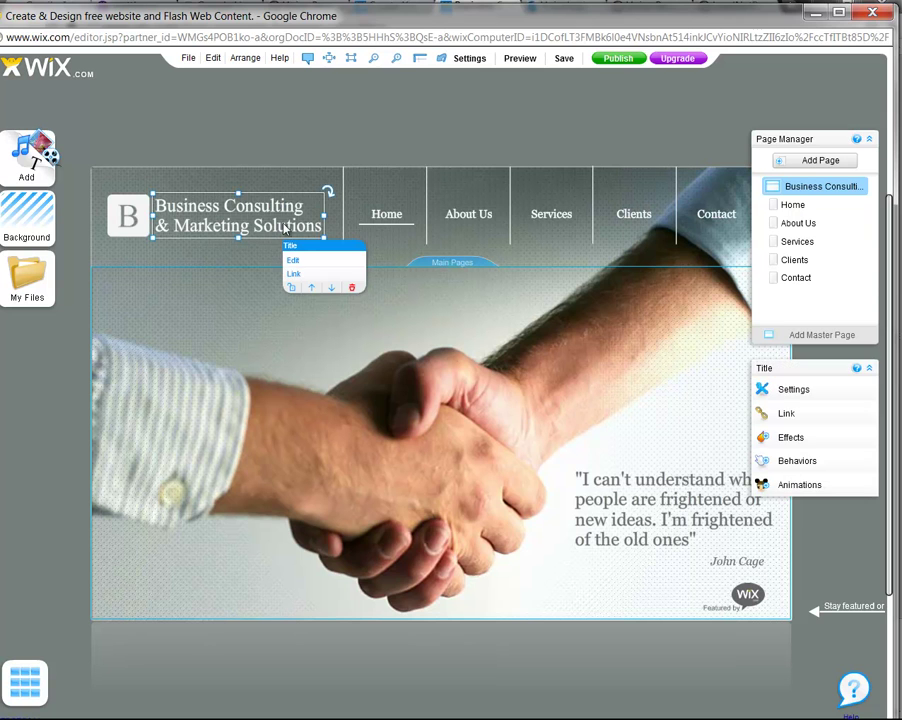
pyautogui.click(294, 262)
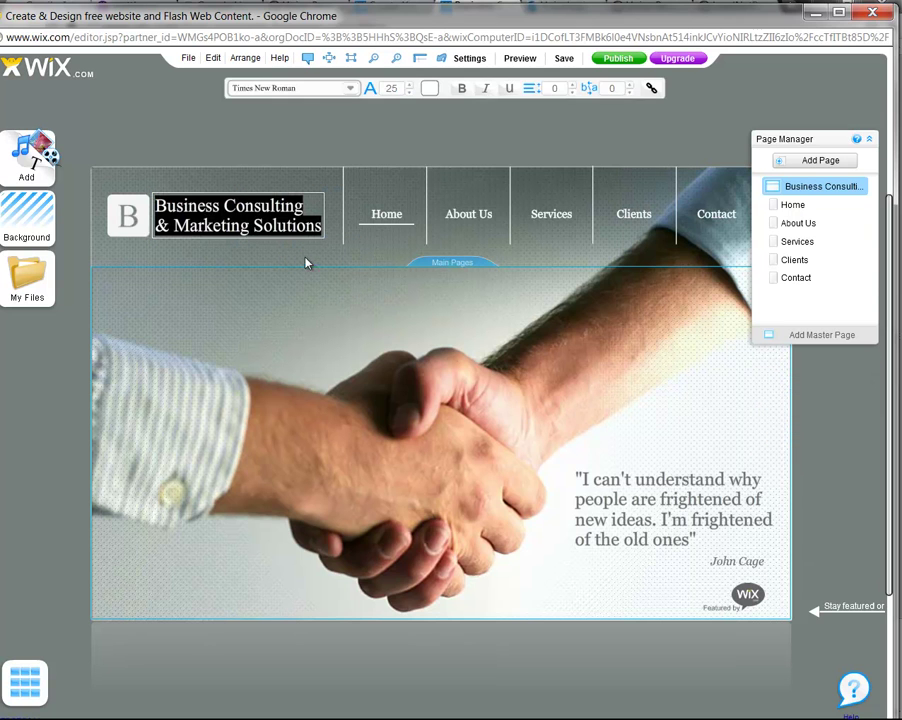
pyautogui.click(399, 229)
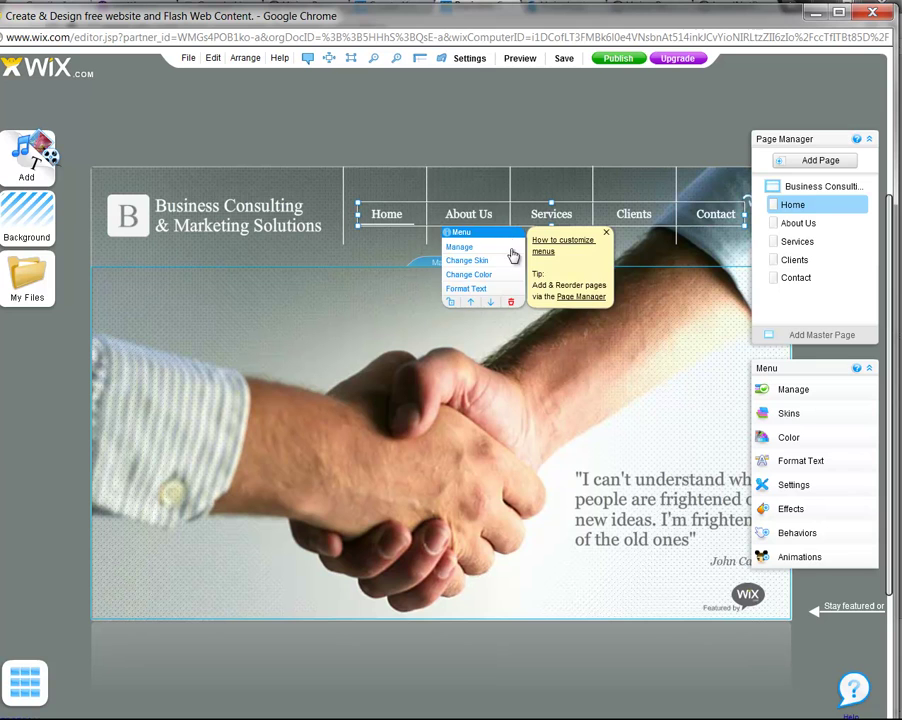
pyautogui.click(135, 233)
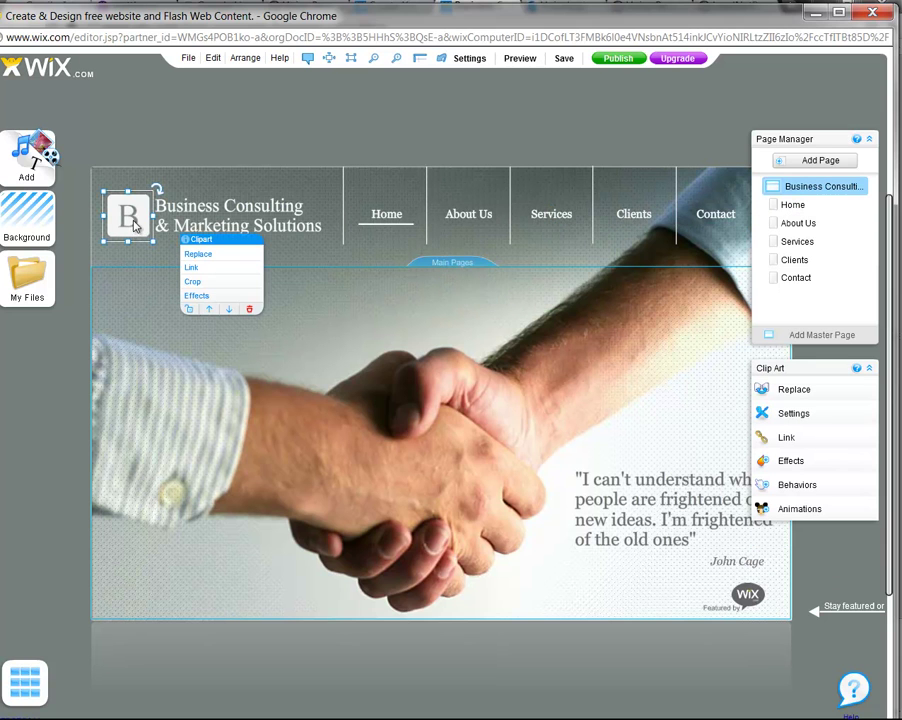
pyautogui.click(20, 162)
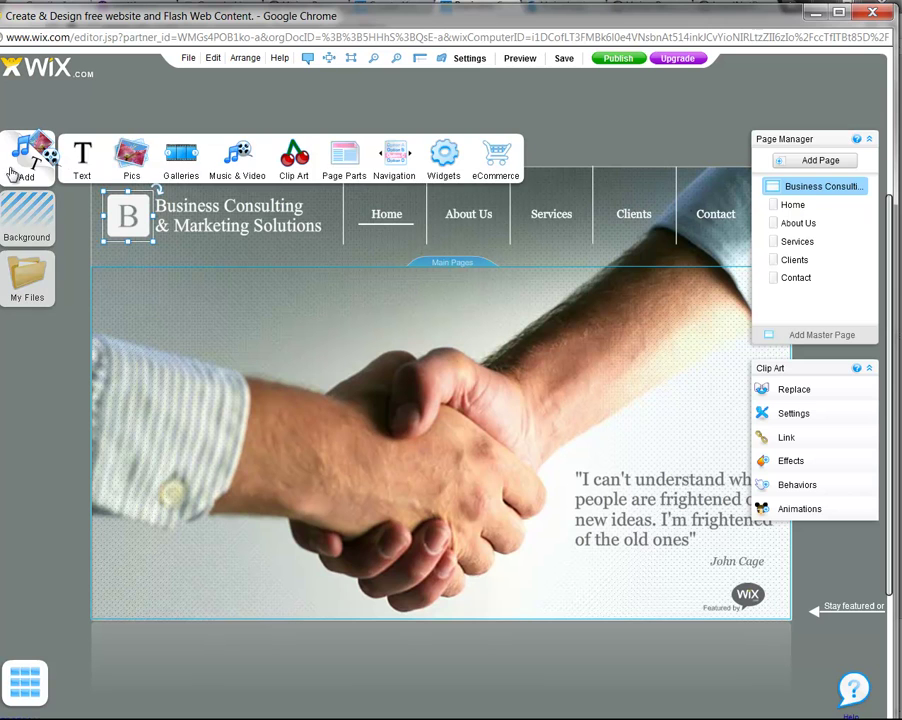
pyautogui.click(135, 158)
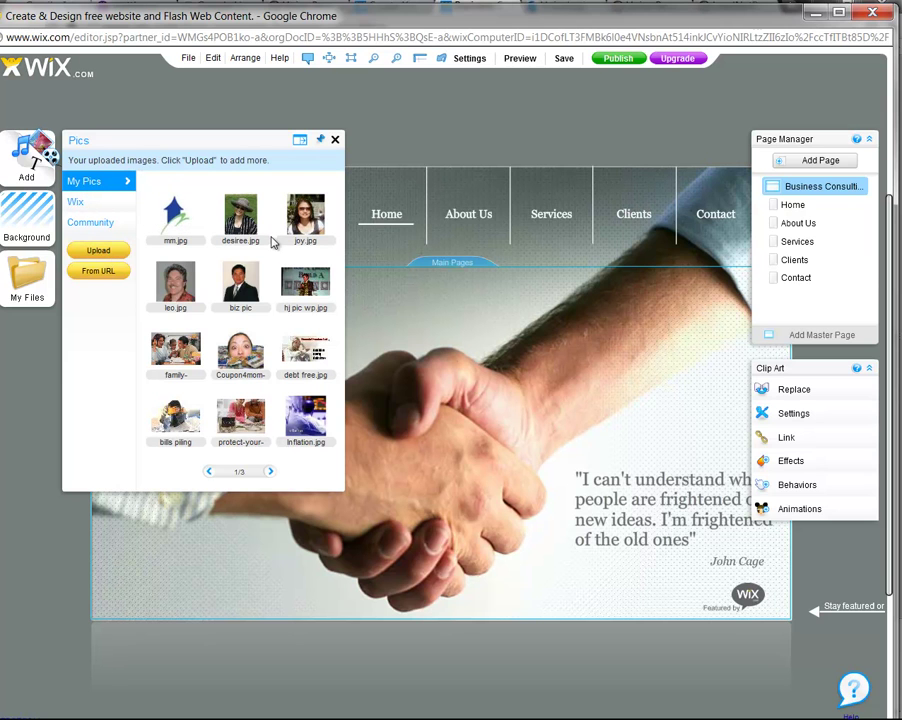
# Cancel a new upload, then add mm.jpg from My Pics and shrink it to a small square
pyautogui.click(106, 256)
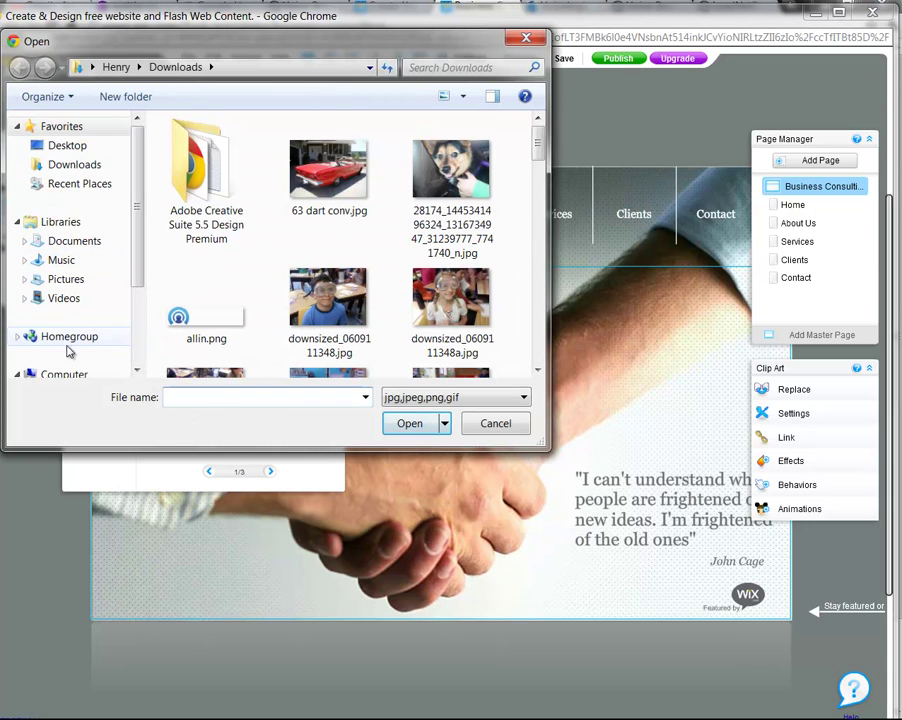
pyautogui.scroll(-3, 543, 313)
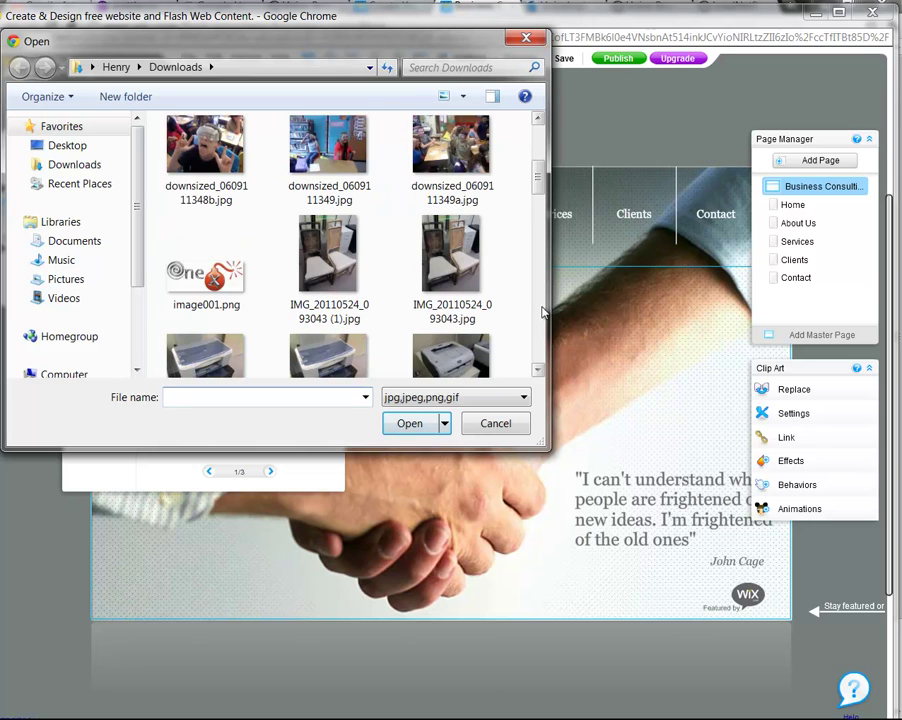
pyautogui.scroll(3, 518, 150)
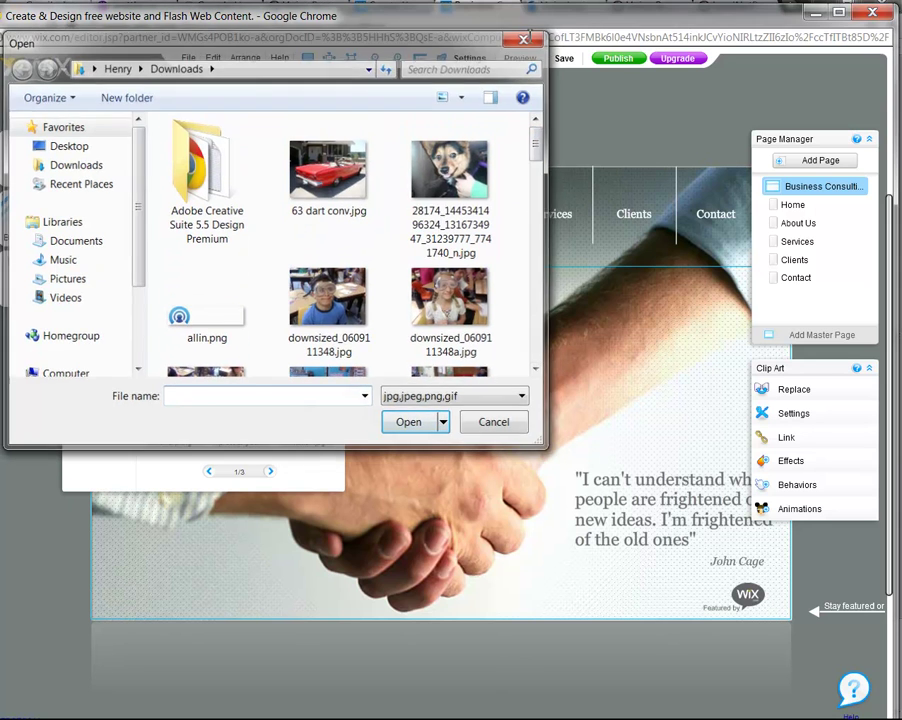
pyautogui.click(527, 38)
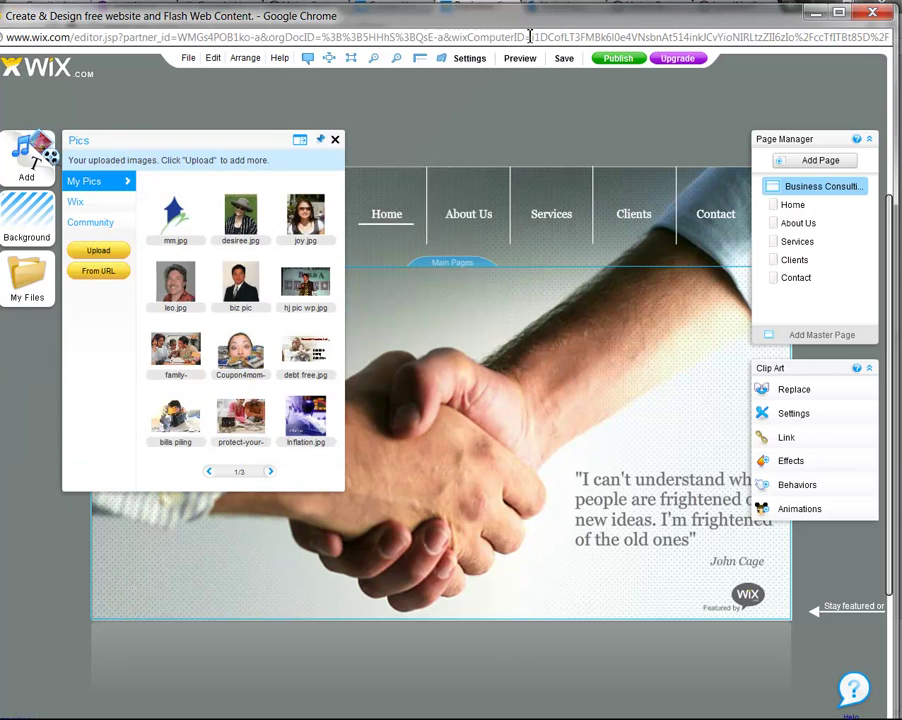
pyautogui.click(172, 226)
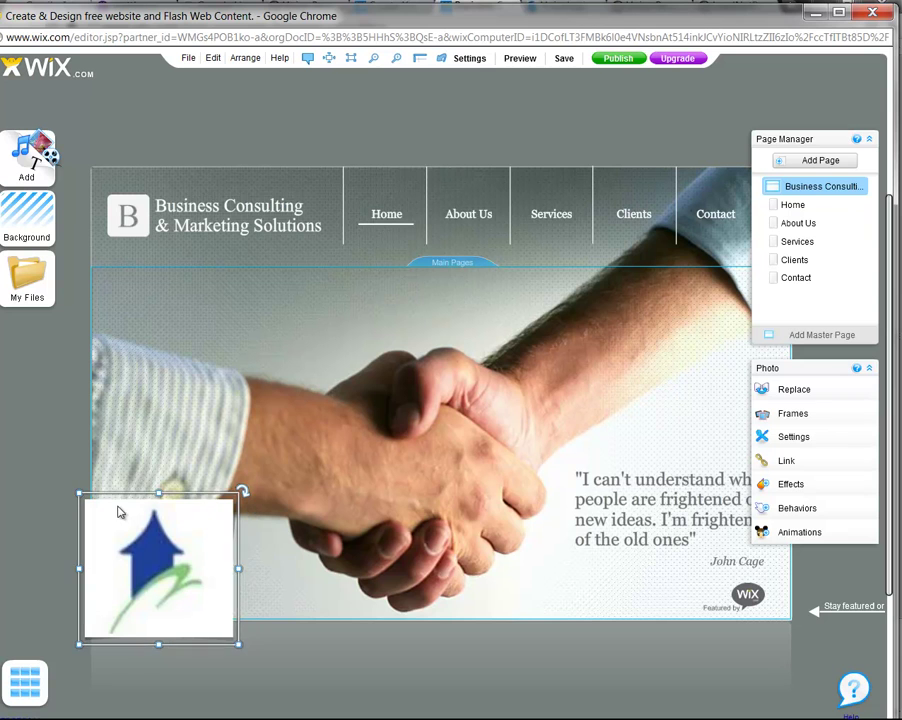
pyautogui.moveTo(79, 493); pyautogui.dragTo(173, 577)
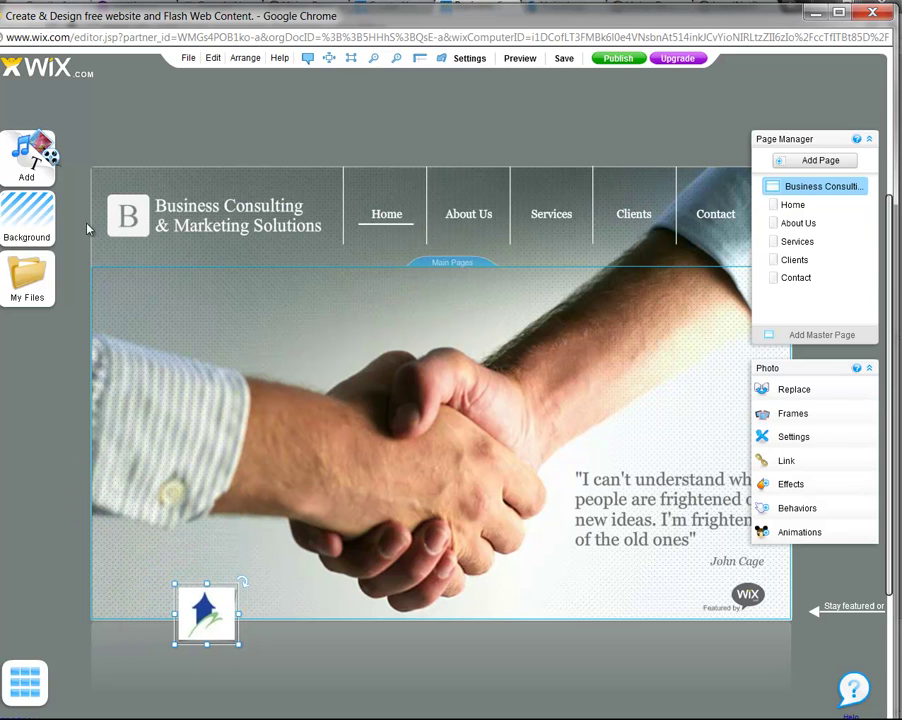
# Replace the header's B logo with mm.jpg and delete the extra logo copy near the bottom
pyautogui.click(116, 226)
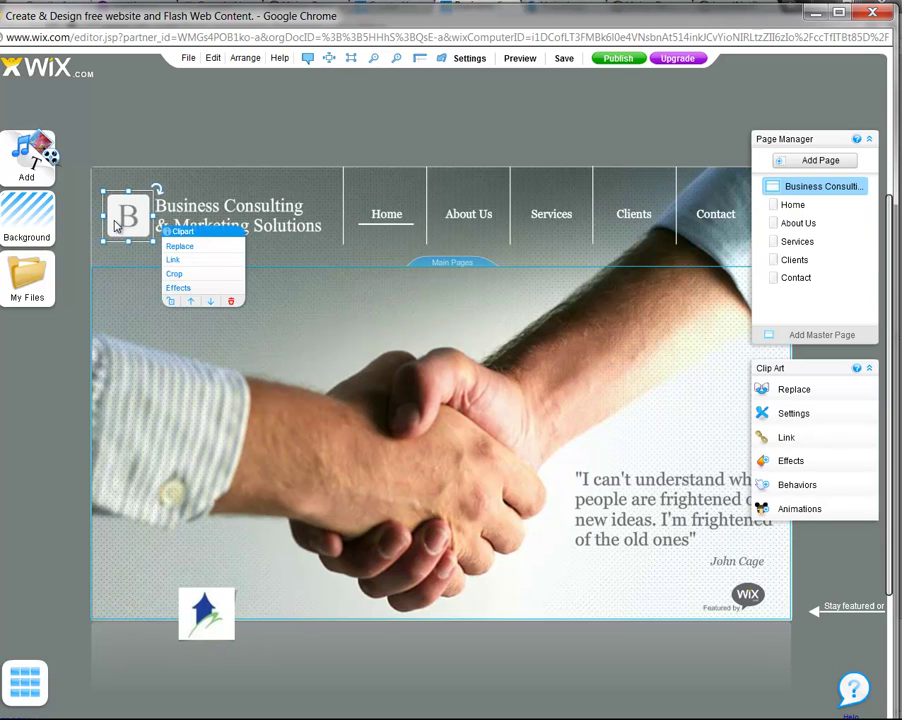
pyautogui.click(179, 247)
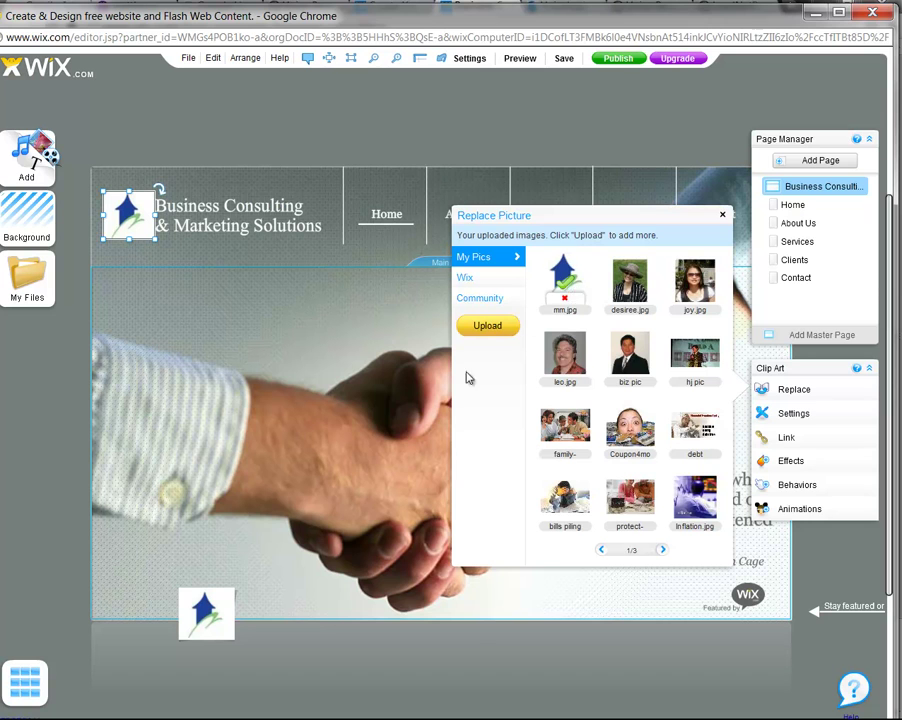
pyautogui.click(208, 624)
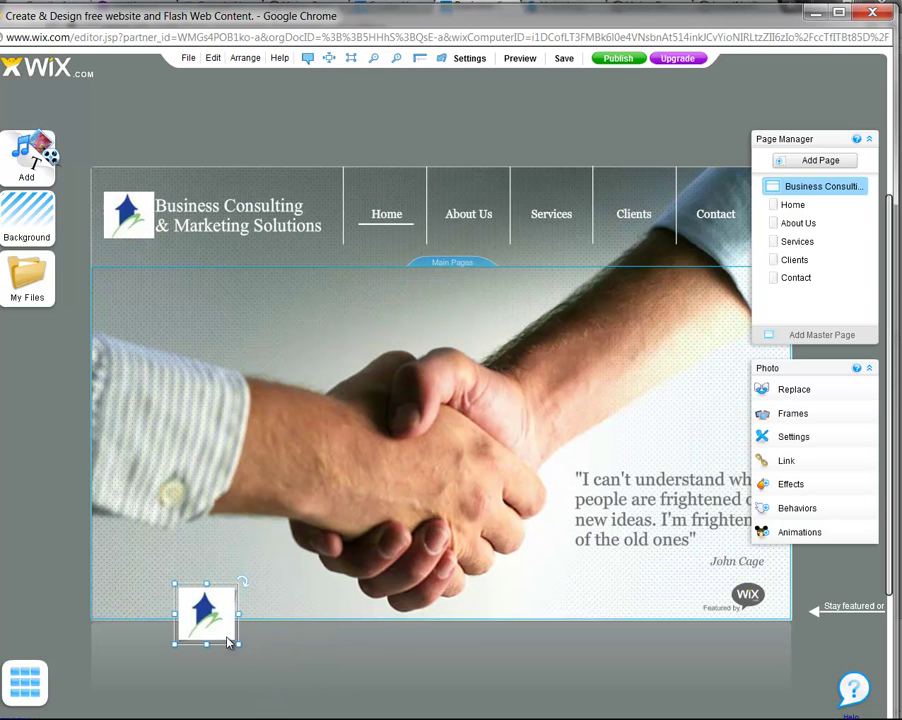
pyautogui.rightClick(229, 642)
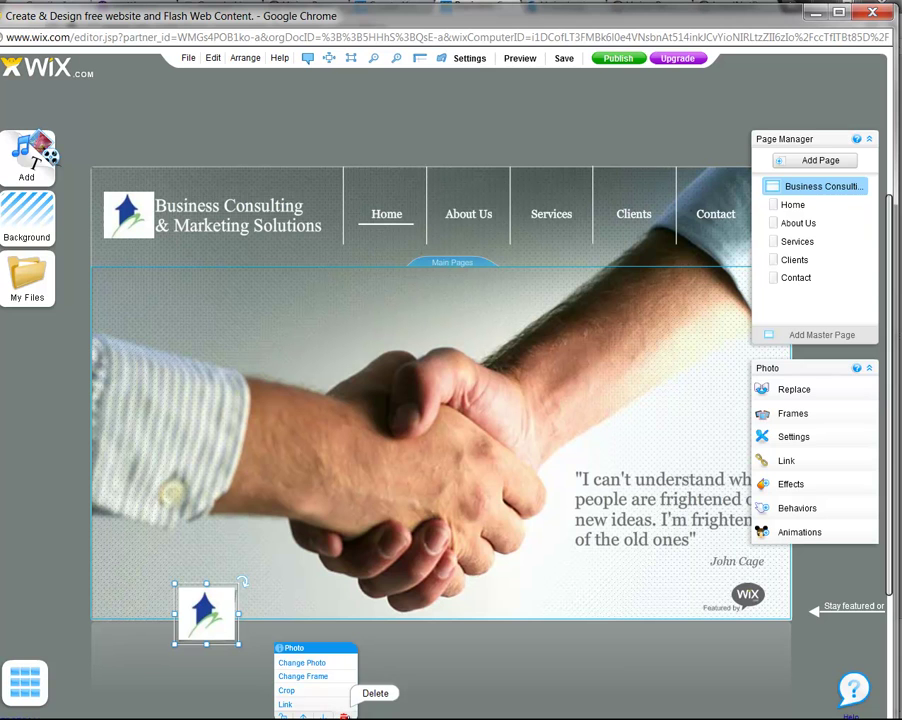
pyautogui.click(344, 716)
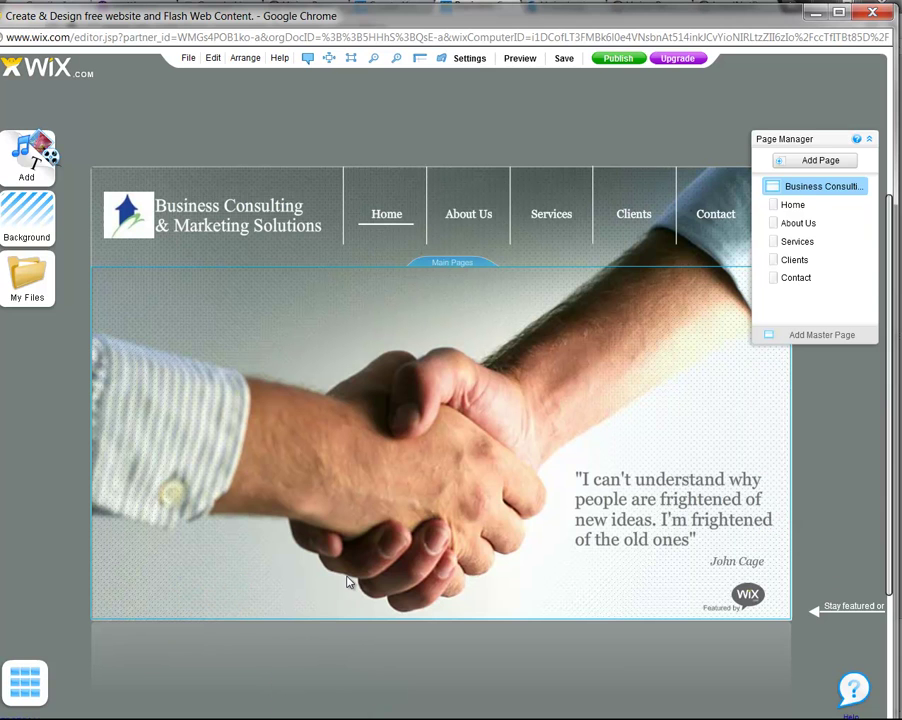
# Retitle the site 'M&M Marketing Services, Inc' and select the new title text
pyautogui.rightClick(233, 216)
pyautogui.click(233, 216)
pyautogui.rightClick(233, 216)
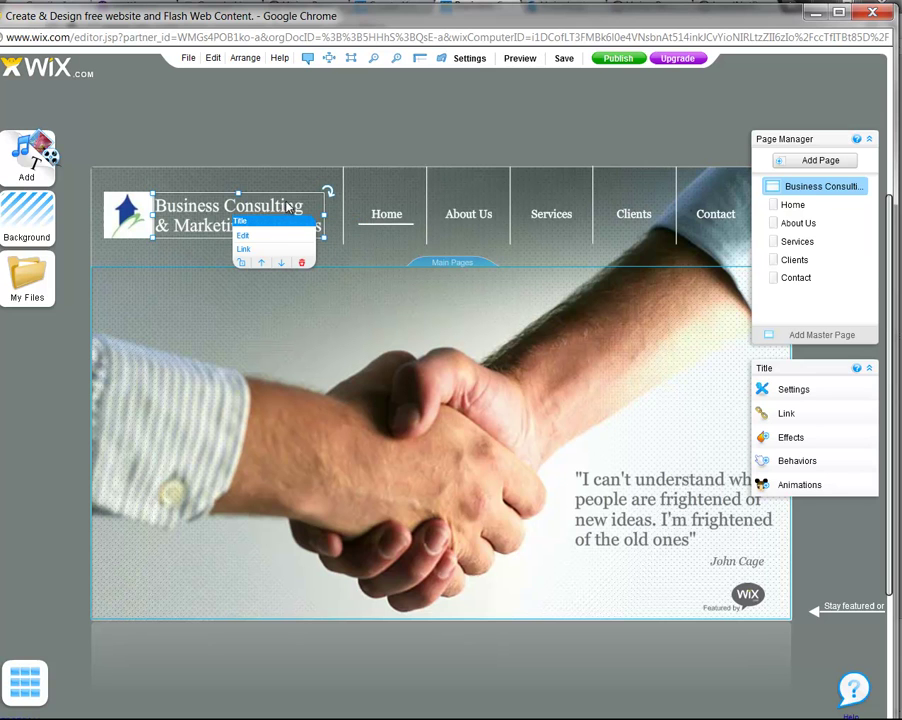
pyautogui.click(256, 235)
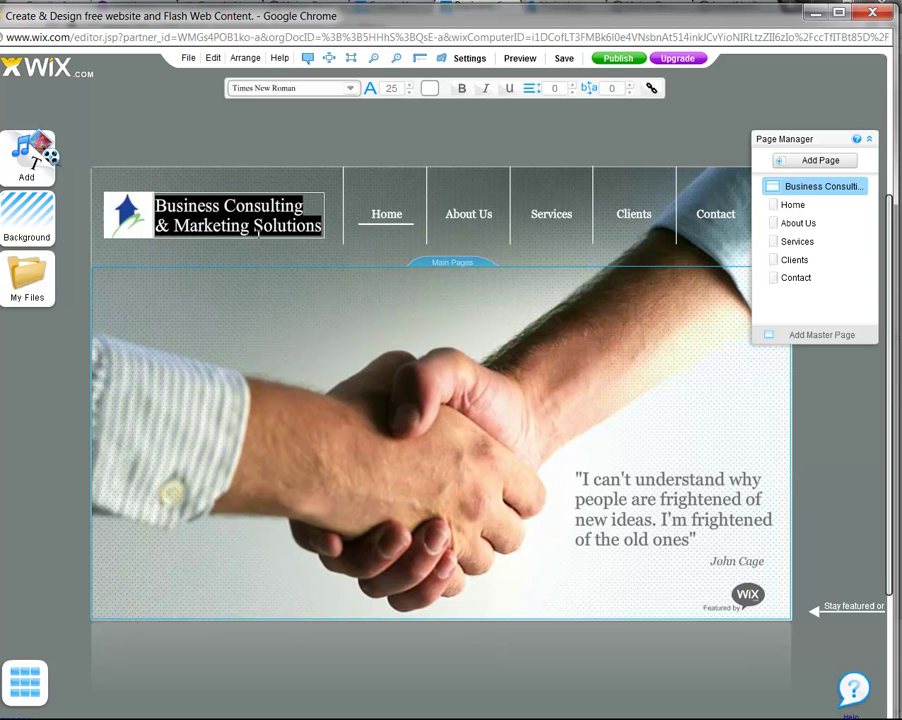
pyautogui.write('M')
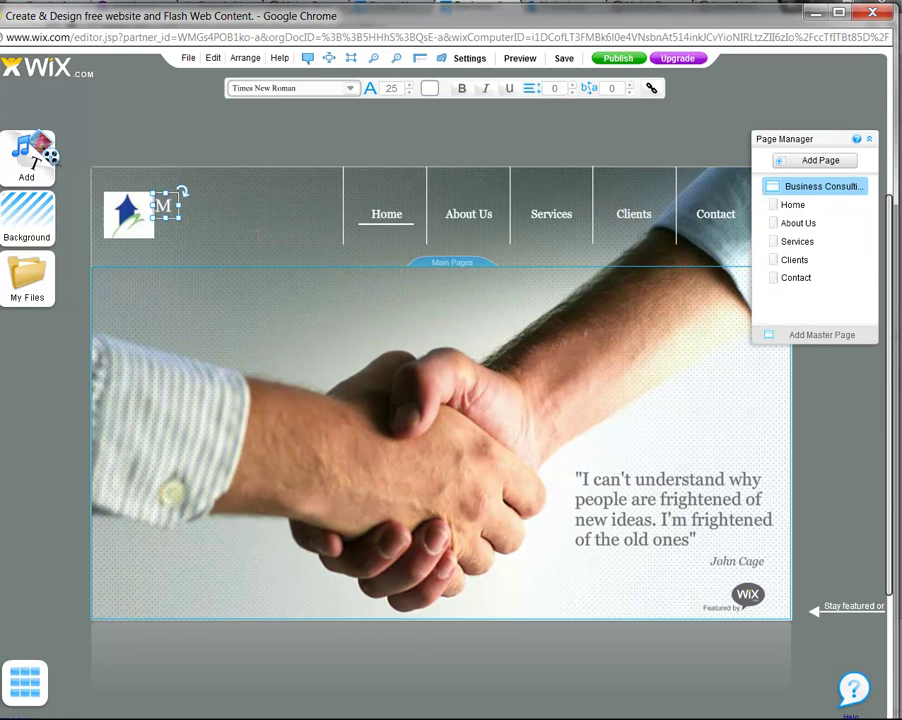
pyautogui.write('&M')
pyautogui.write('Mareke')
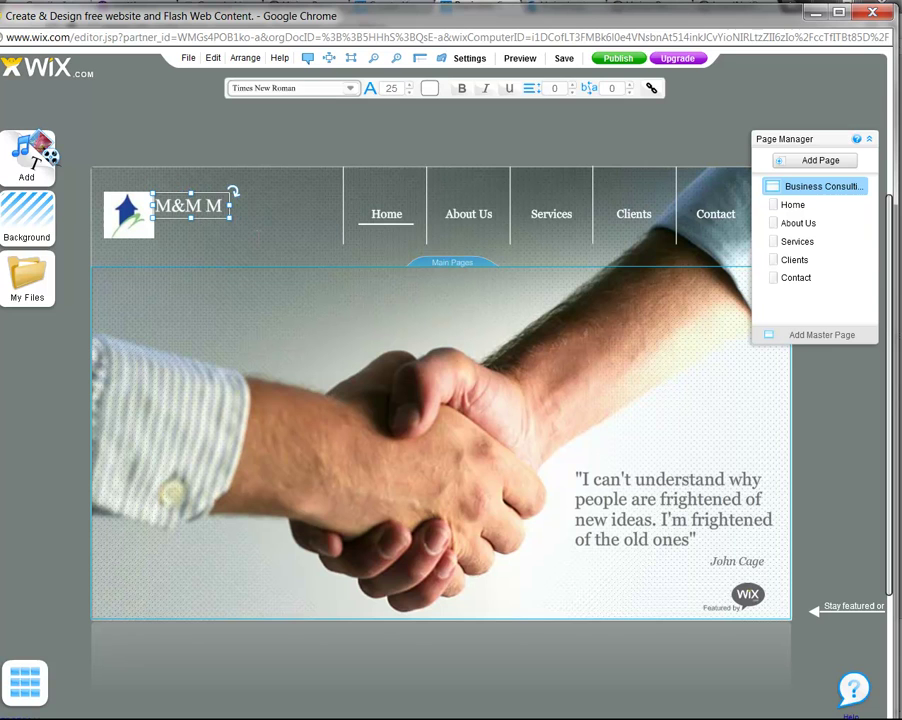
pyautogui.press('BackSpace')
pyautogui.press('BackSpace')
pyautogui.write('k')
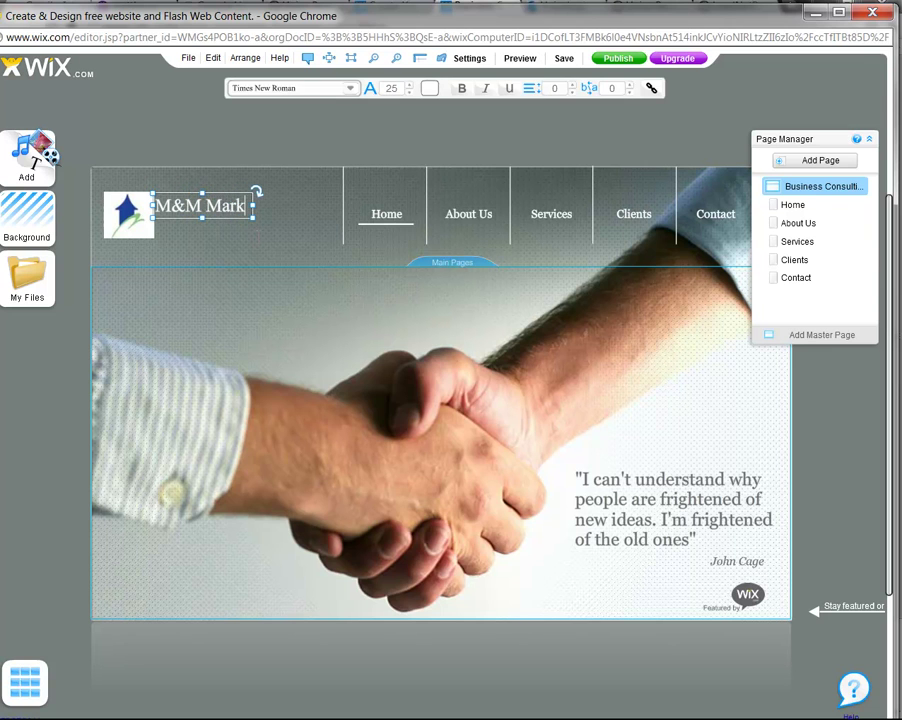
pyautogui.write('eting Service')
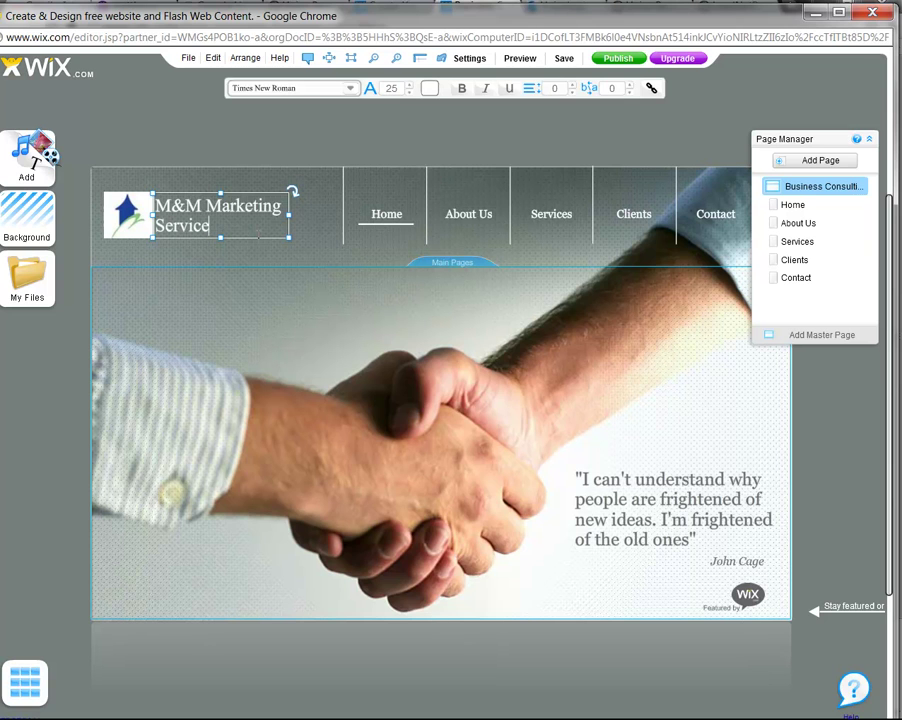
pyautogui.write('s, Inc')
pyautogui.moveTo(276, 226); pyautogui.dragTo(153, 205)
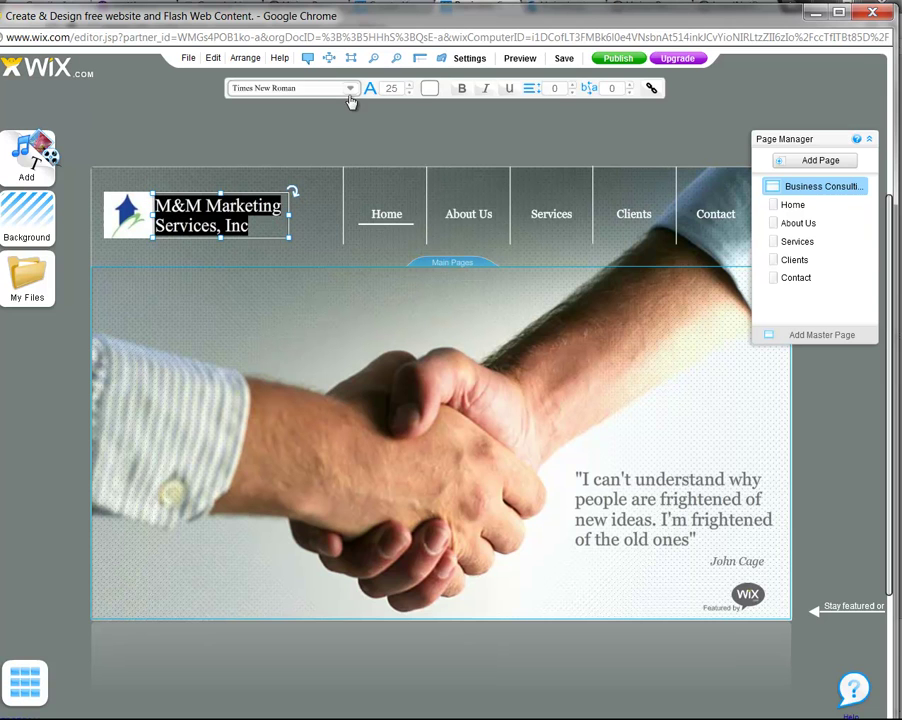
pyautogui.click(436, 91)
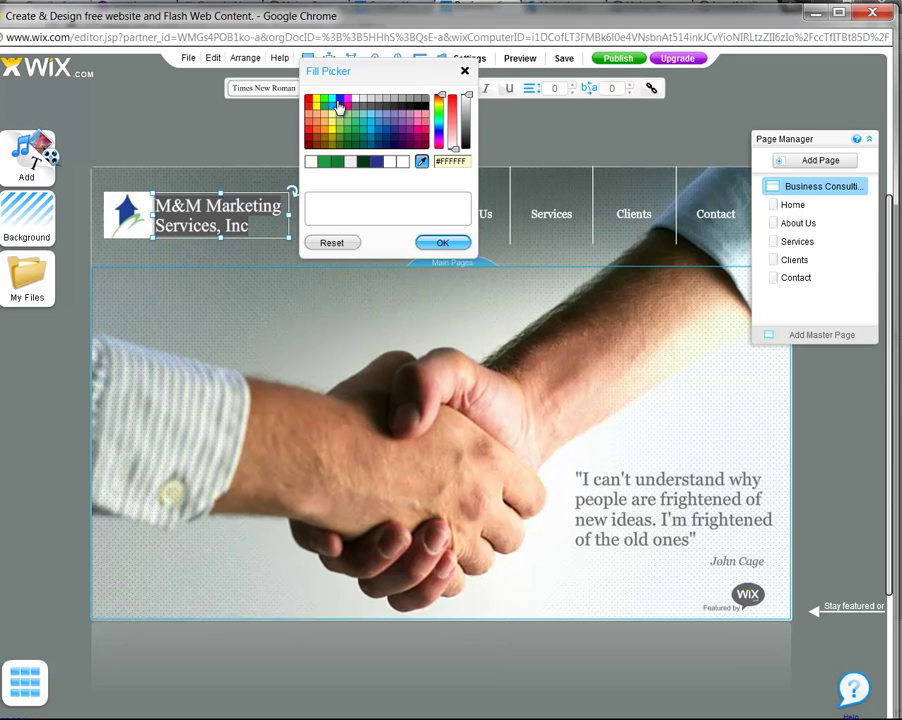
pyautogui.click(339, 102)
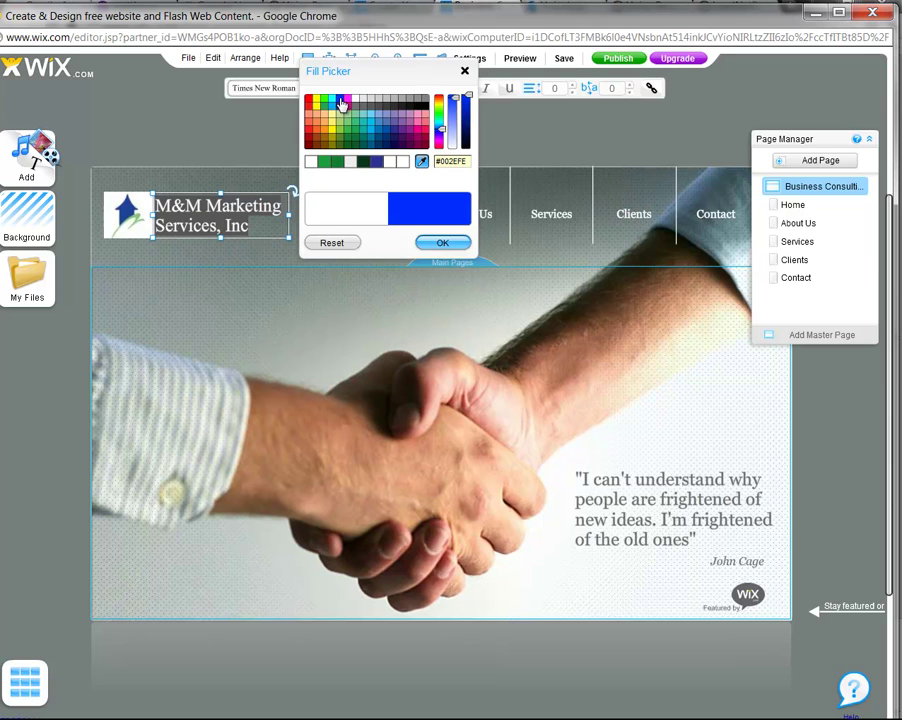
pyautogui.click(443, 243)
pyautogui.click(320, 296)
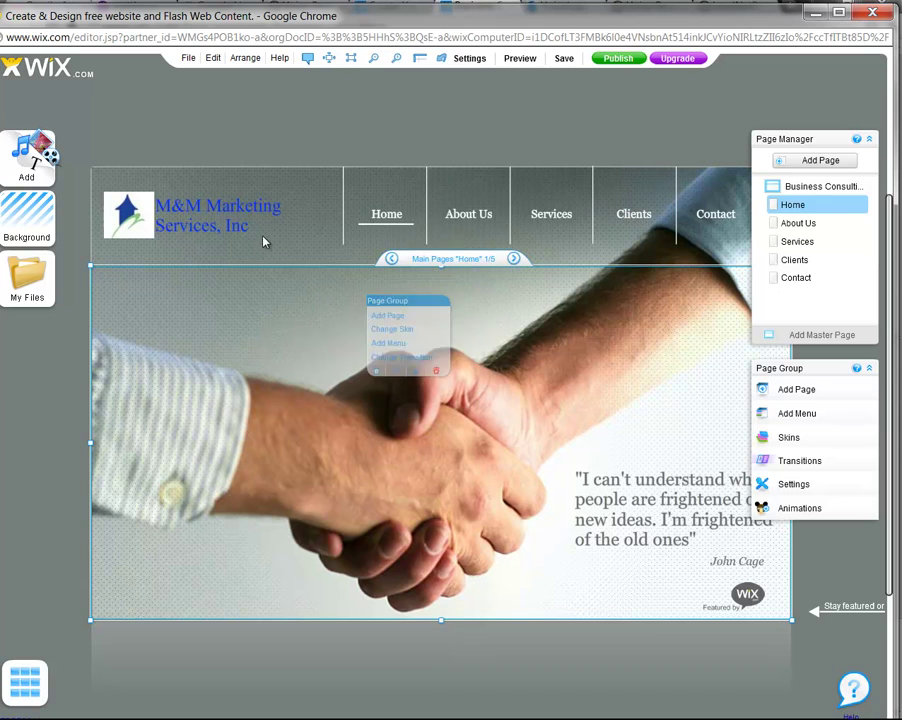
pyautogui.click(233, 225)
pyautogui.click(295, 253)
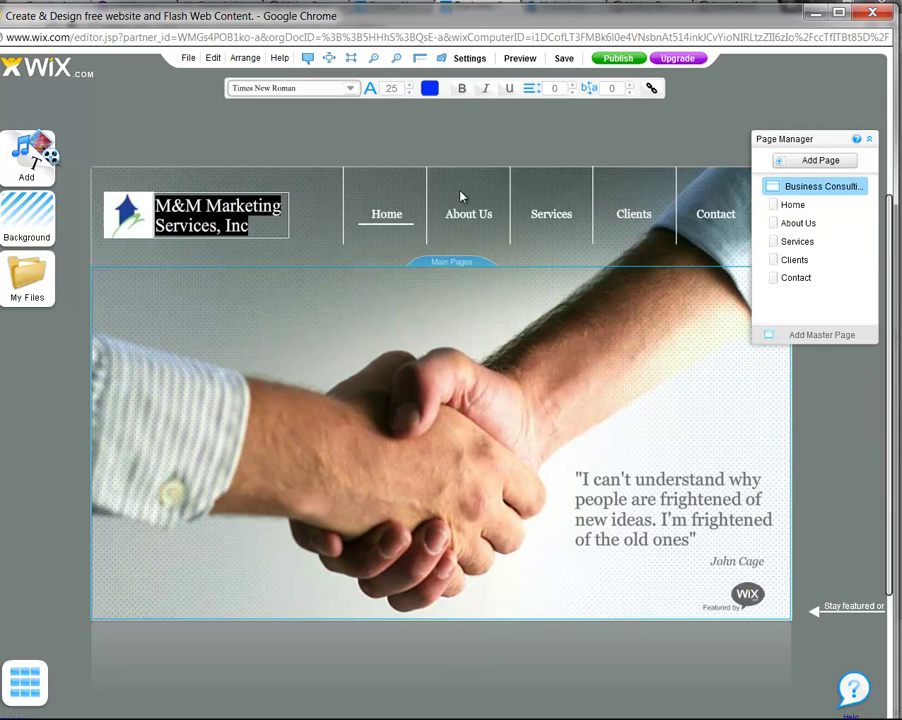
pyautogui.click(433, 90)
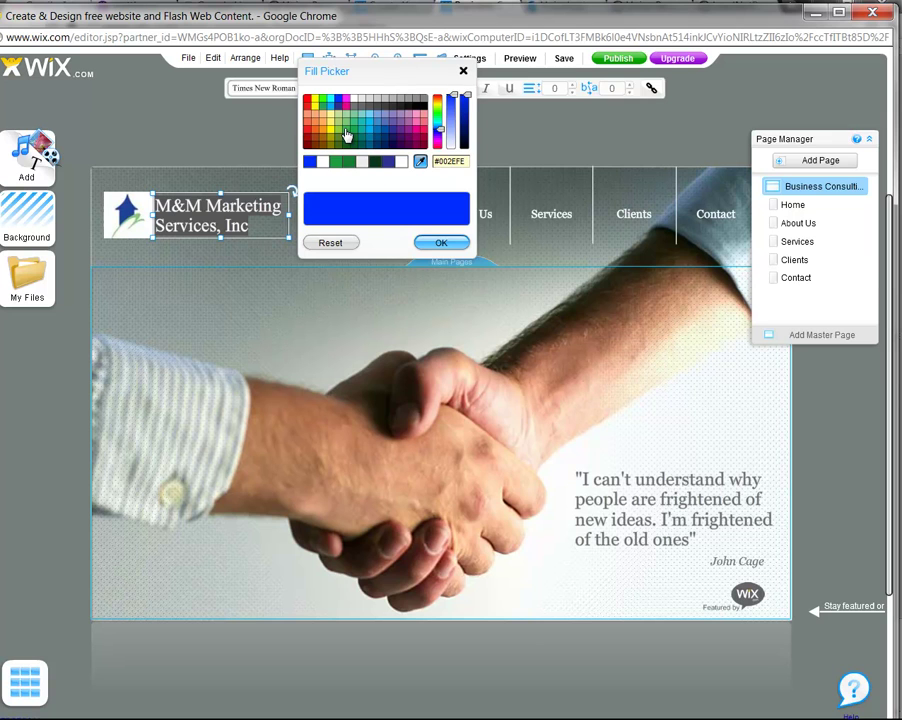
pyautogui.click(352, 134)
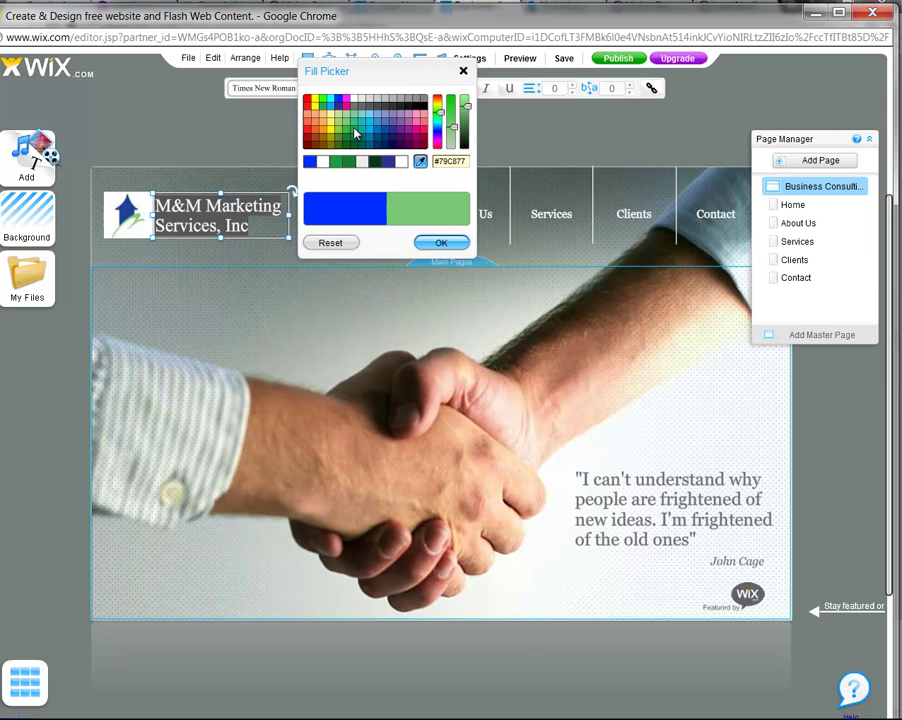
pyautogui.click(441, 242)
pyautogui.click(267, 253)
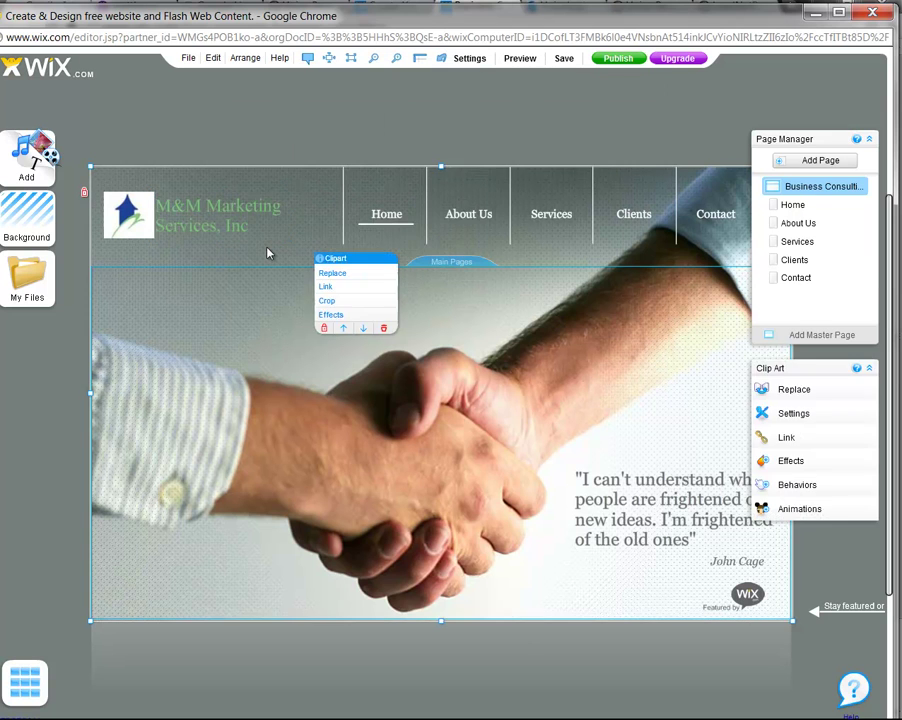
pyautogui.doubleClick(231, 215)
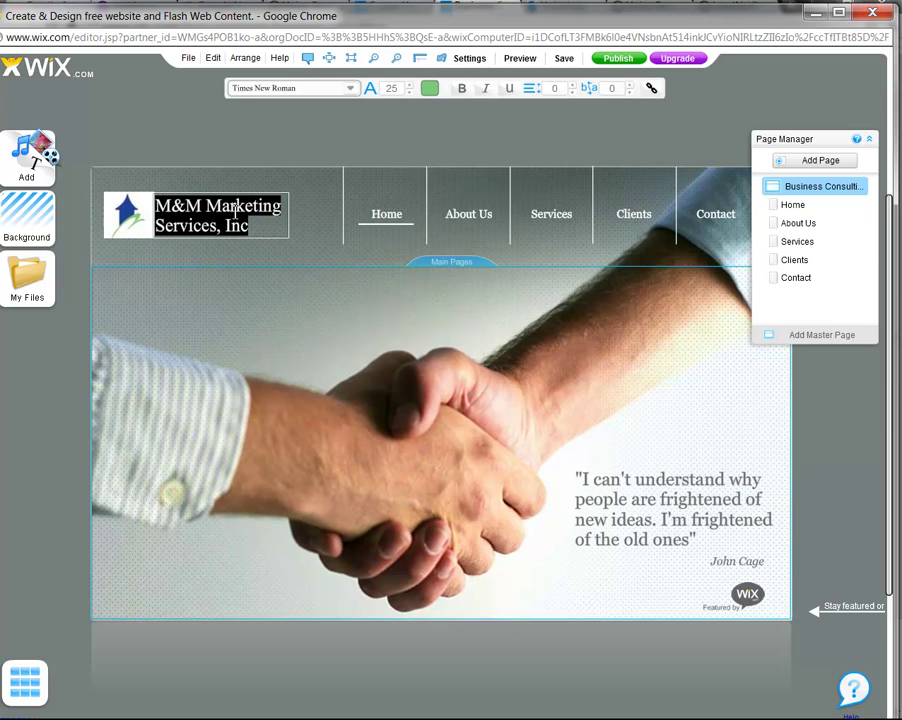
pyautogui.click(429, 89)
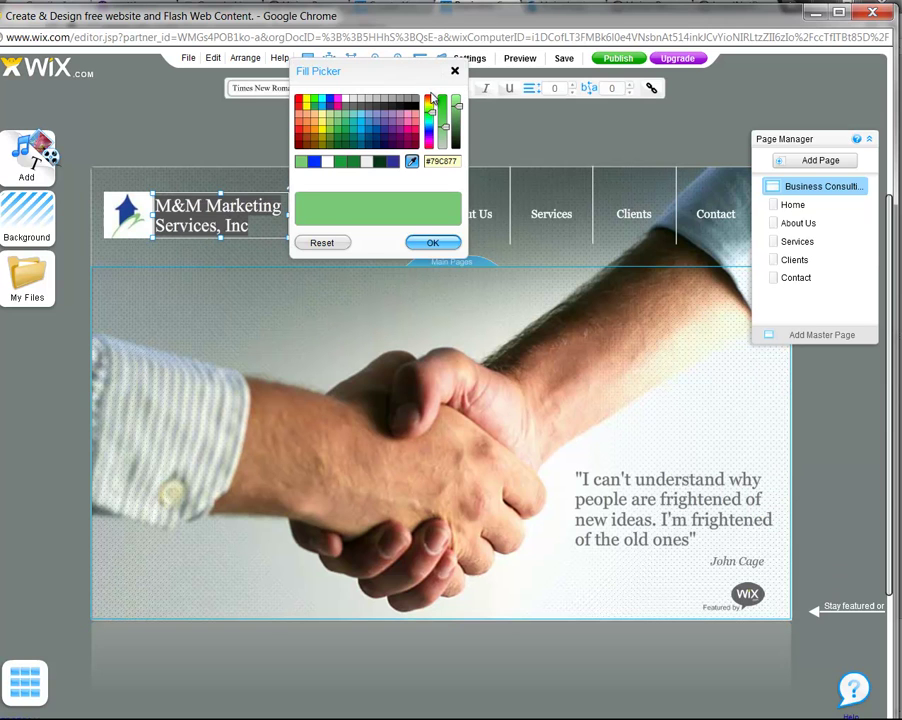
pyautogui.click(327, 161)
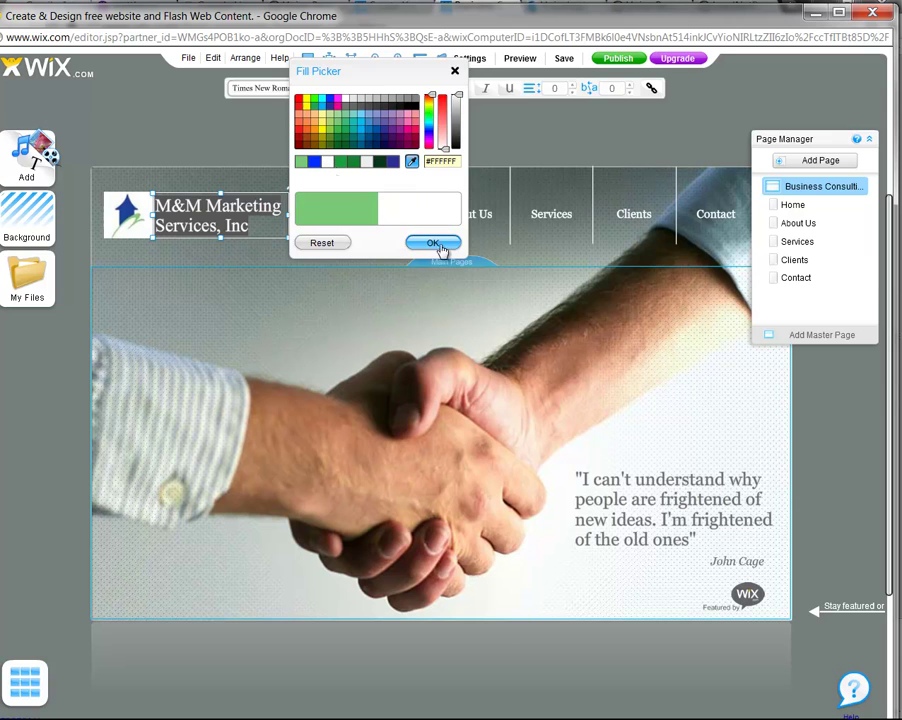
pyautogui.click(432, 243)
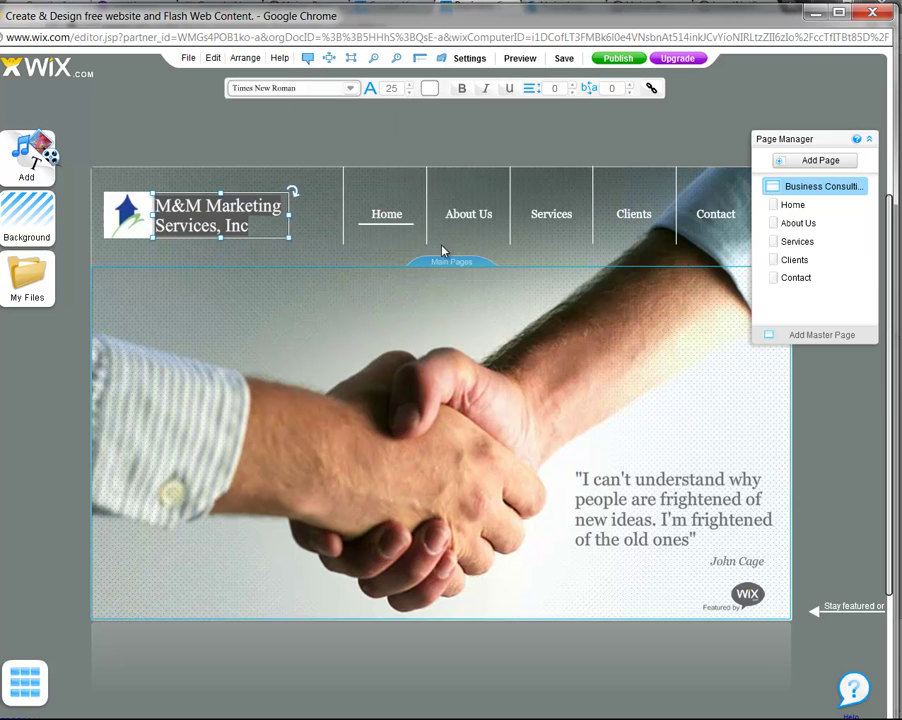
pyautogui.click(318, 265)
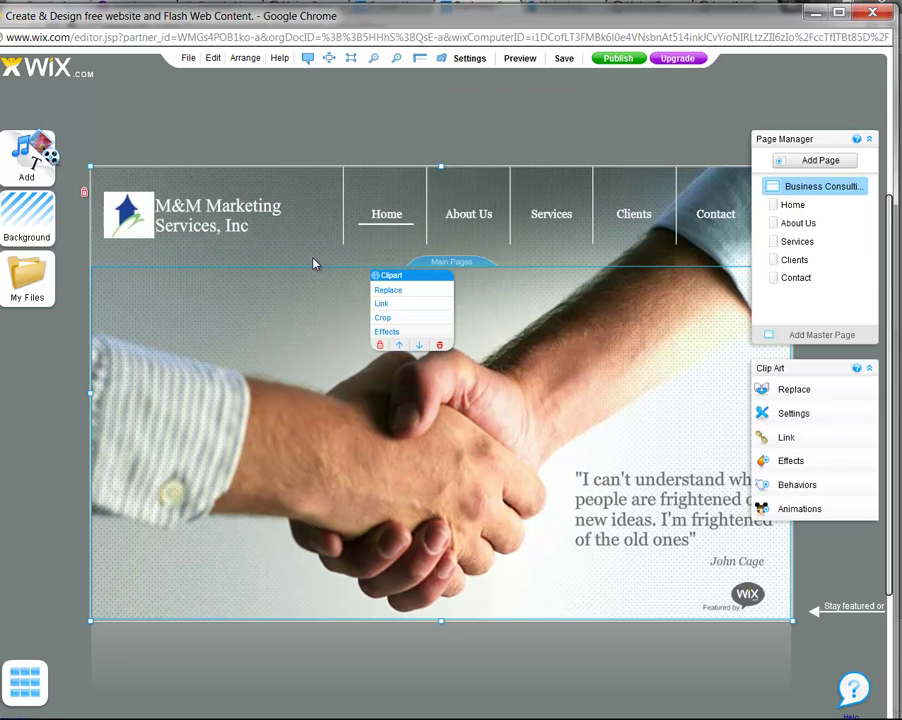
pyautogui.click(229, 208)
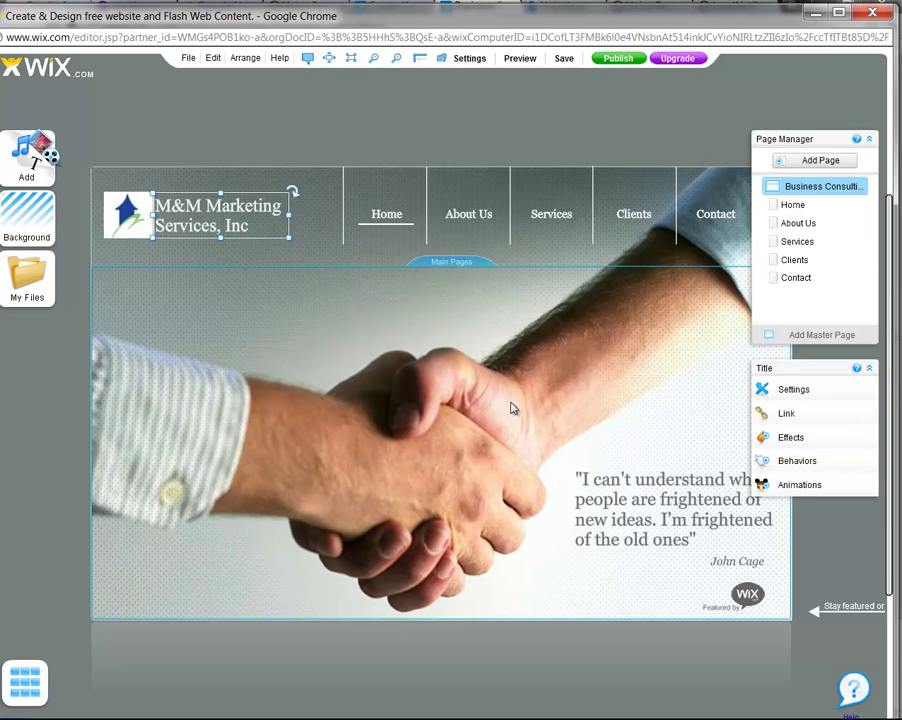
pyautogui.click(268, 342)
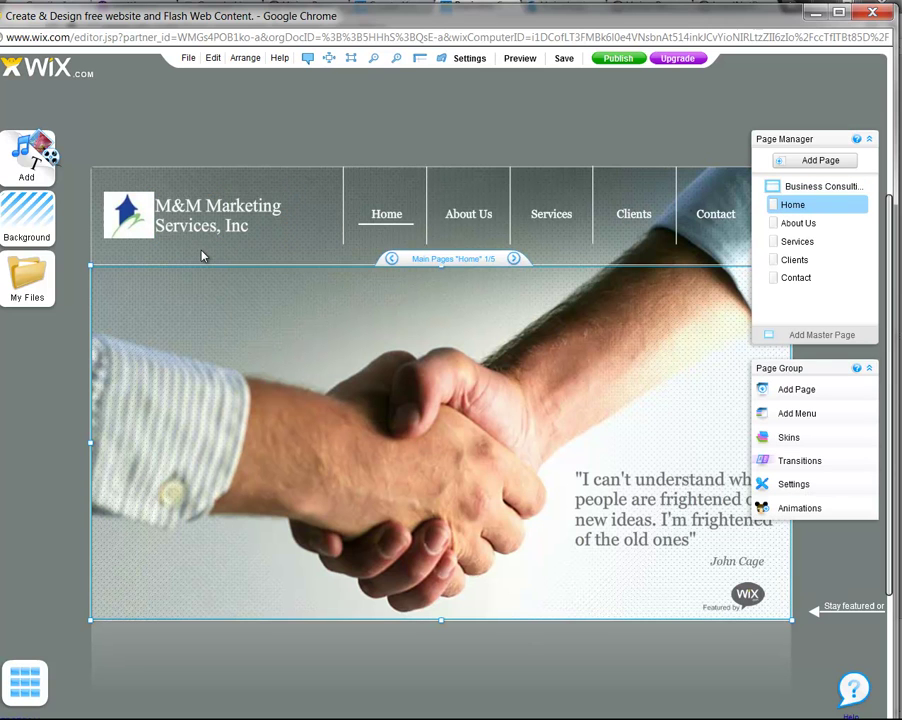
pyautogui.click(176, 222)
pyautogui.click(30, 155)
# Add a Simple Text paragraph to the Home page and begin typing the tagline over its placeholder
pyautogui.moveTo(82, 160)
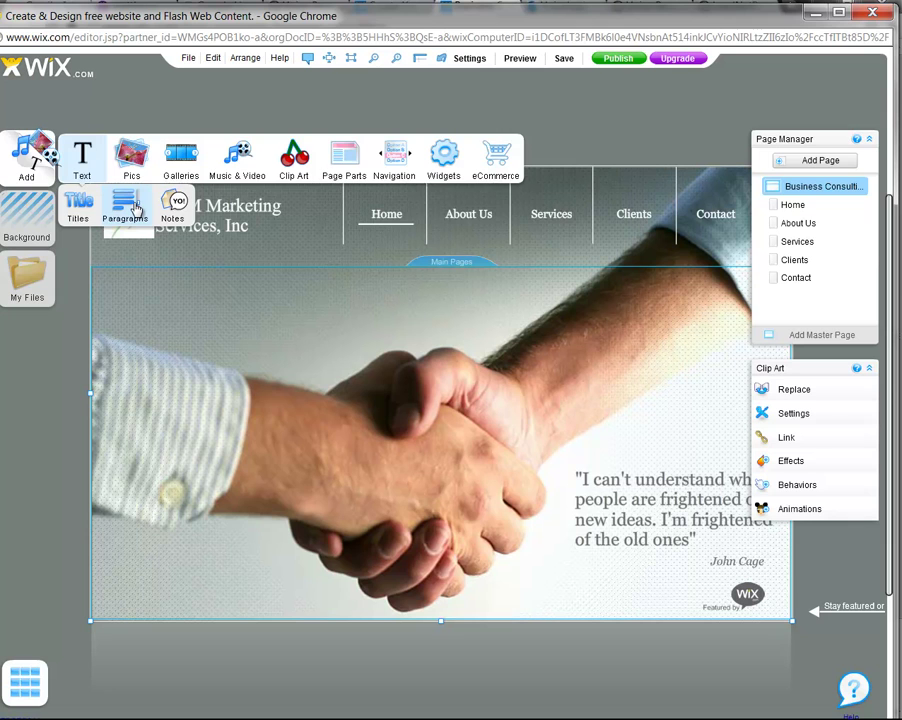
pyautogui.click(136, 210)
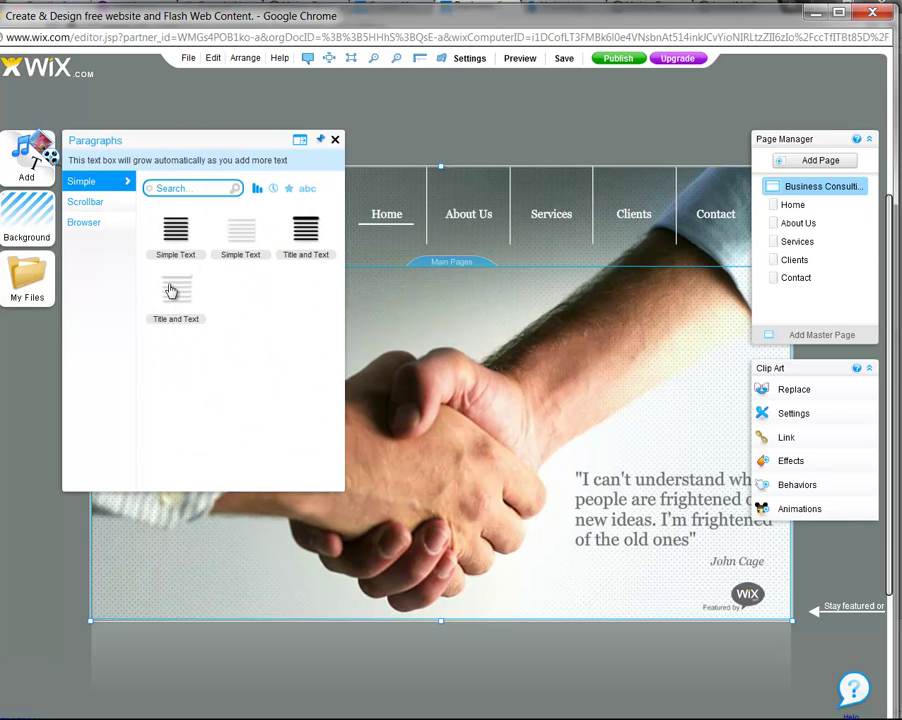
pyautogui.click(175, 244)
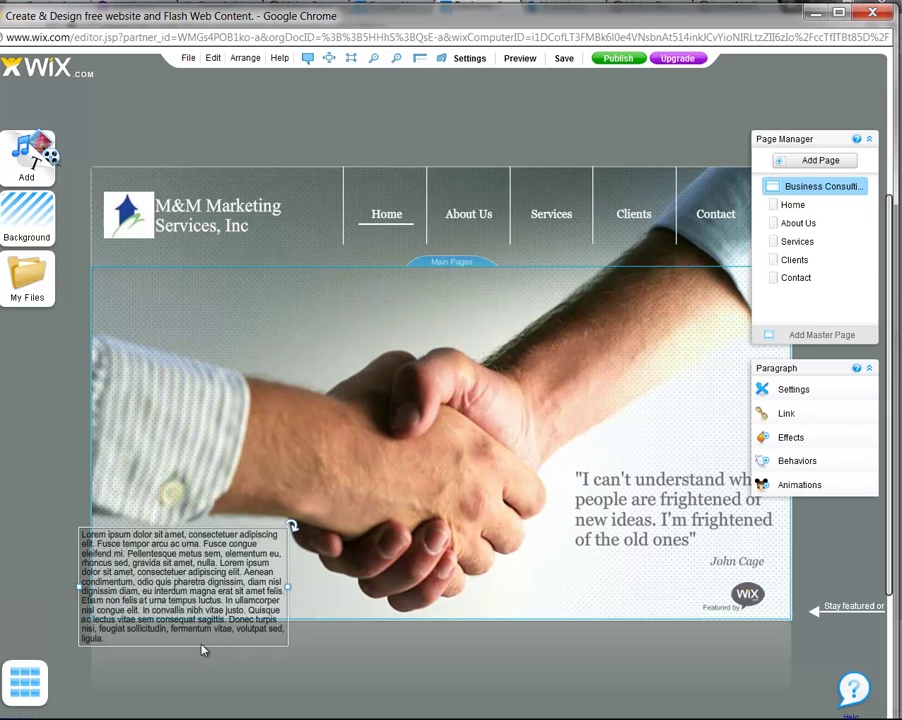
pyautogui.click(152, 644)
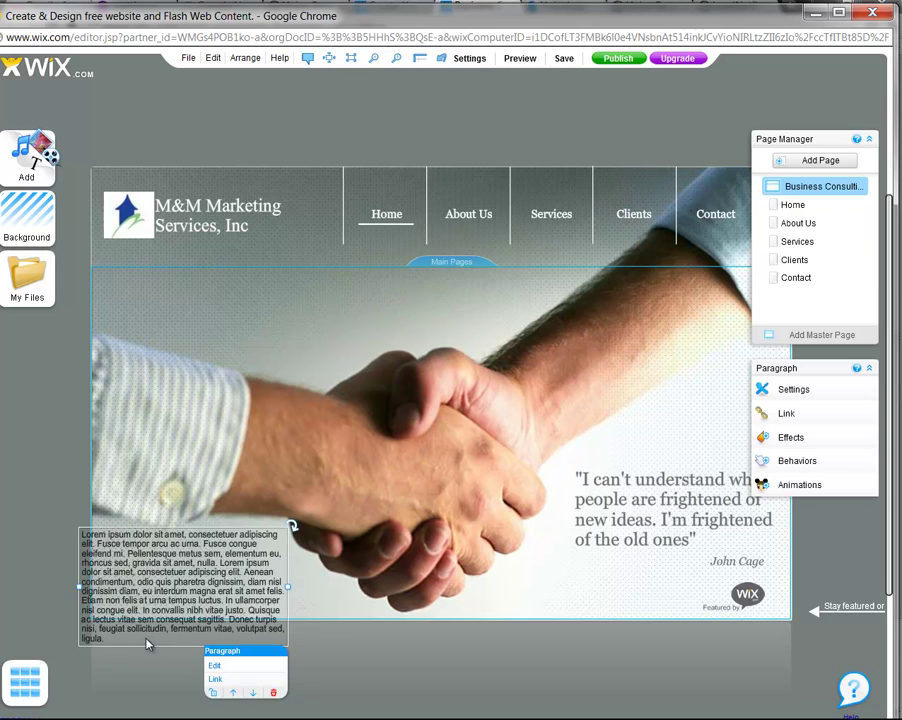
pyautogui.doubleClick(230, 641)
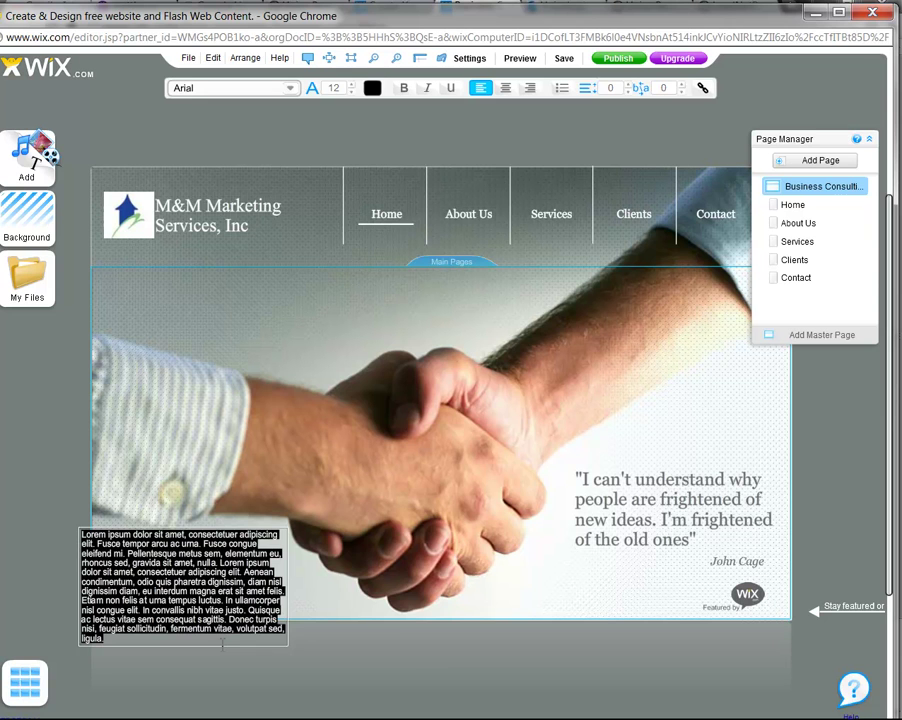
pyautogui.write('M')
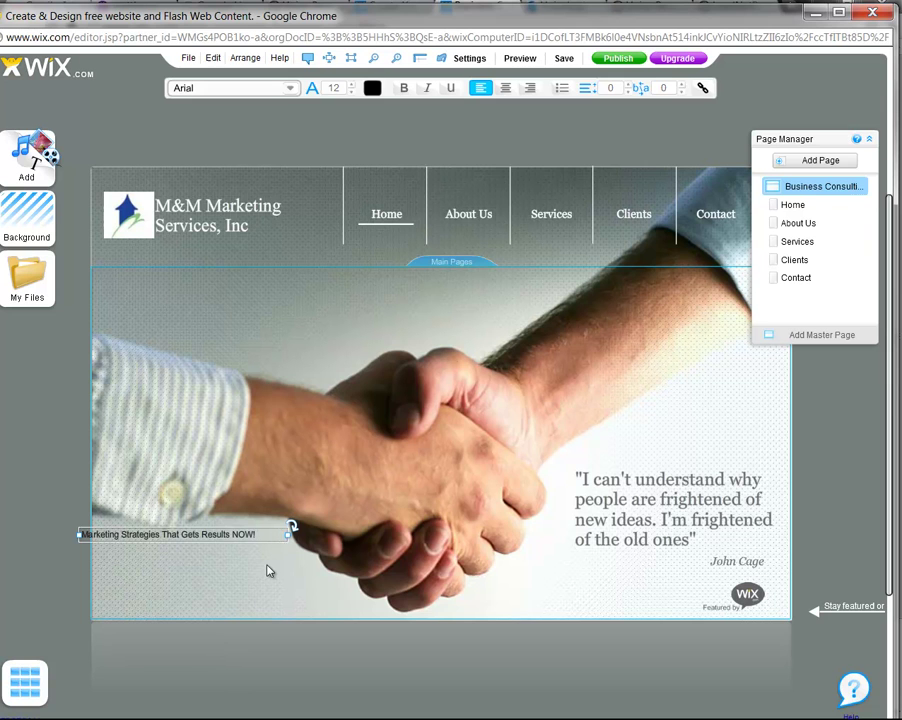
# Move the tagline text box up to sit just under the company logo
pyautogui.click(266, 562)
pyautogui.click(247, 532)
pyautogui.moveTo(249, 537); pyautogui.dragTo(259, 402)
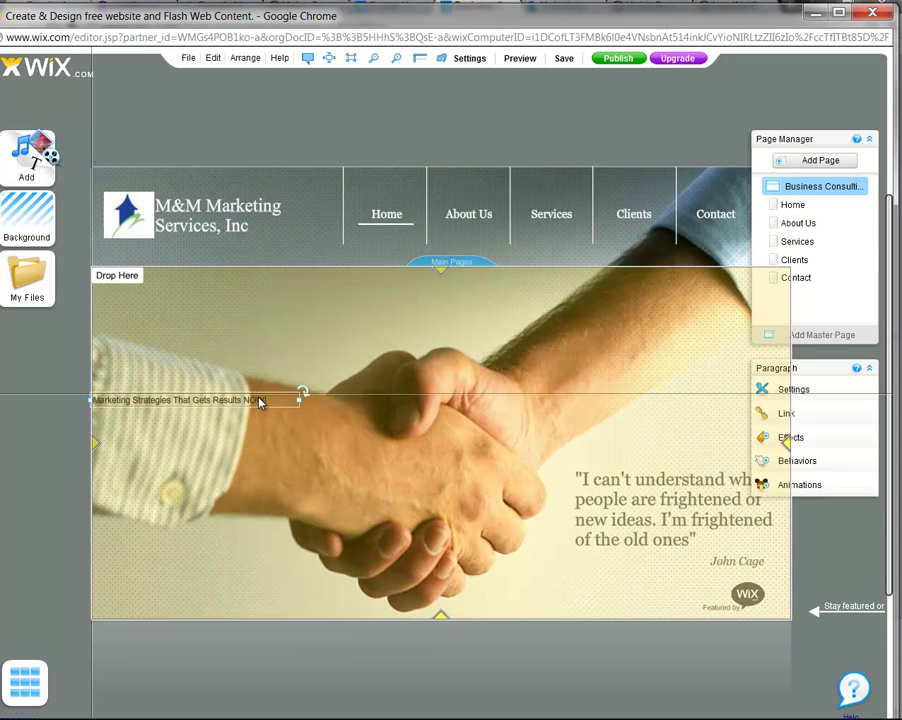
pyautogui.moveTo(268, 355); pyautogui.dragTo(278, 257)
# Set the tagline font to Times New Roman at size 13
pyautogui.doubleClick(278, 255)
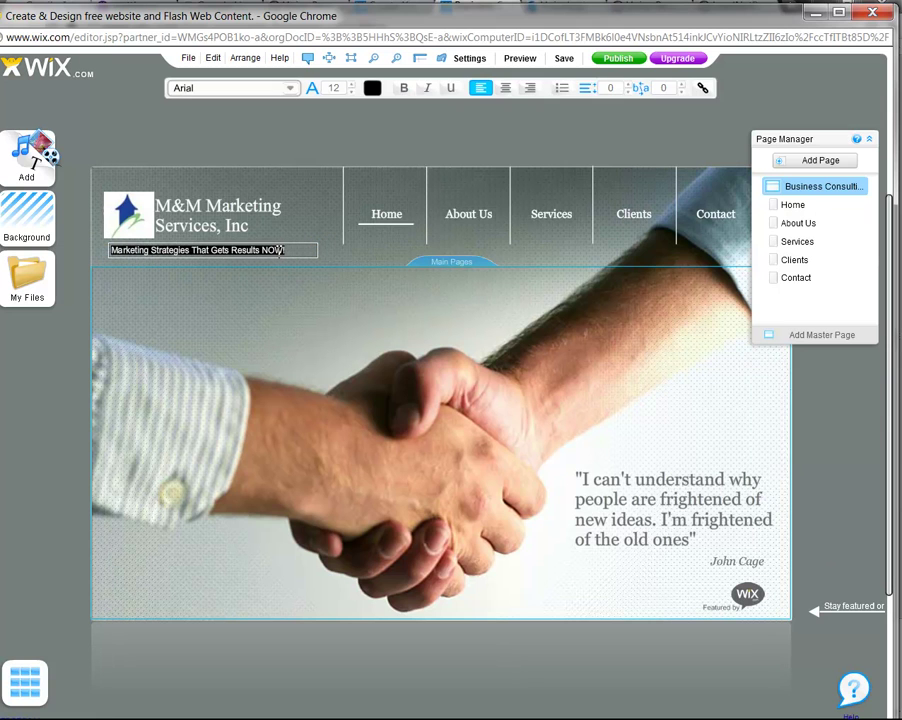
pyautogui.click(351, 85)
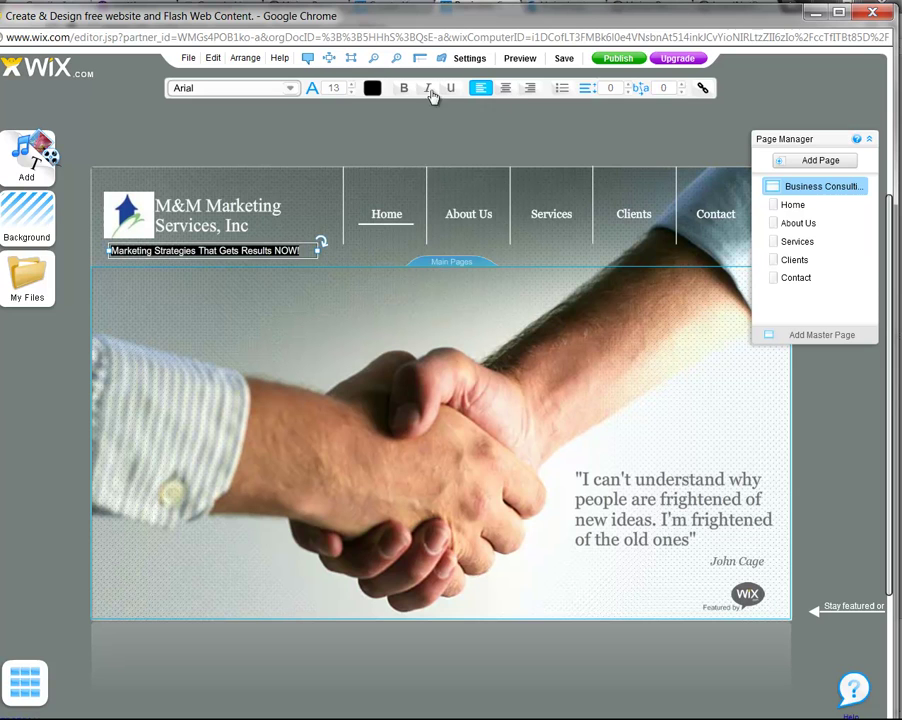
pyautogui.click(353, 92)
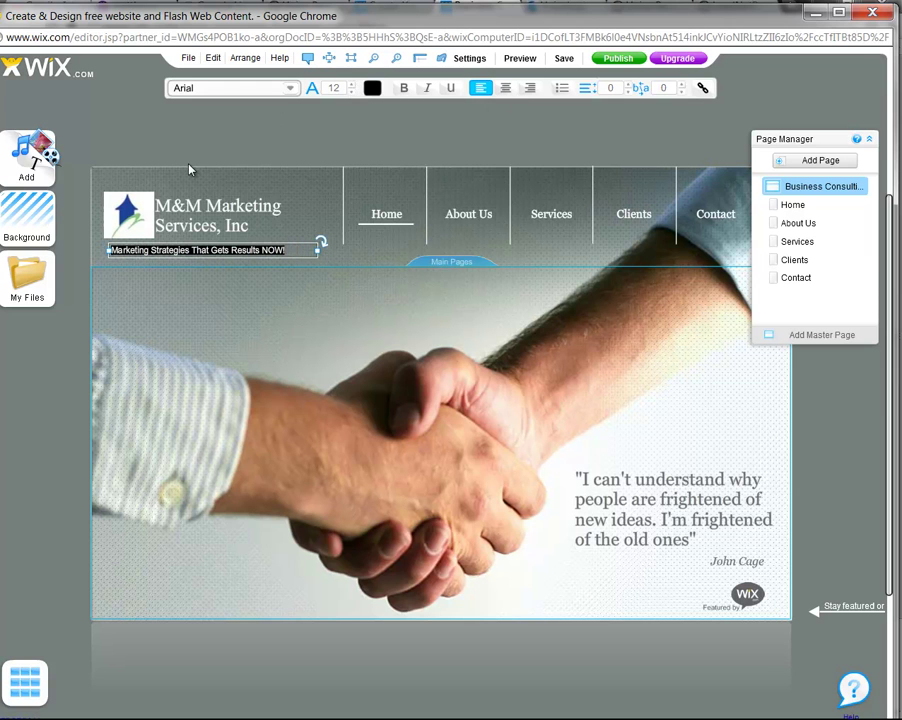
pyautogui.click(289, 88)
pyautogui.click(244, 123)
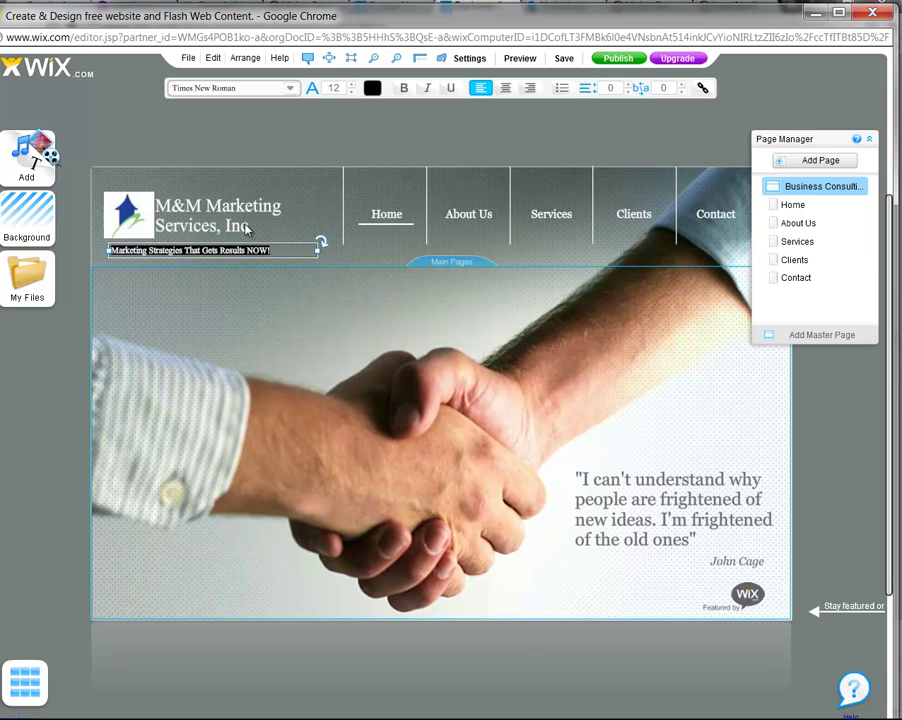
pyautogui.click(351, 84)
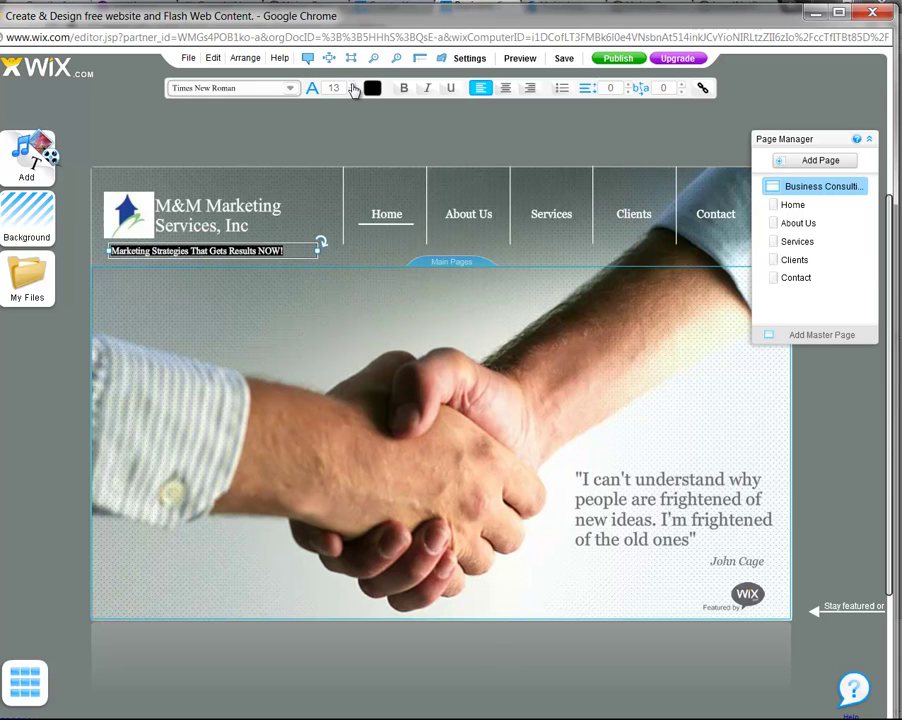
# Make the tagline text white and deselect it to check the result
pyautogui.click(104, 258)
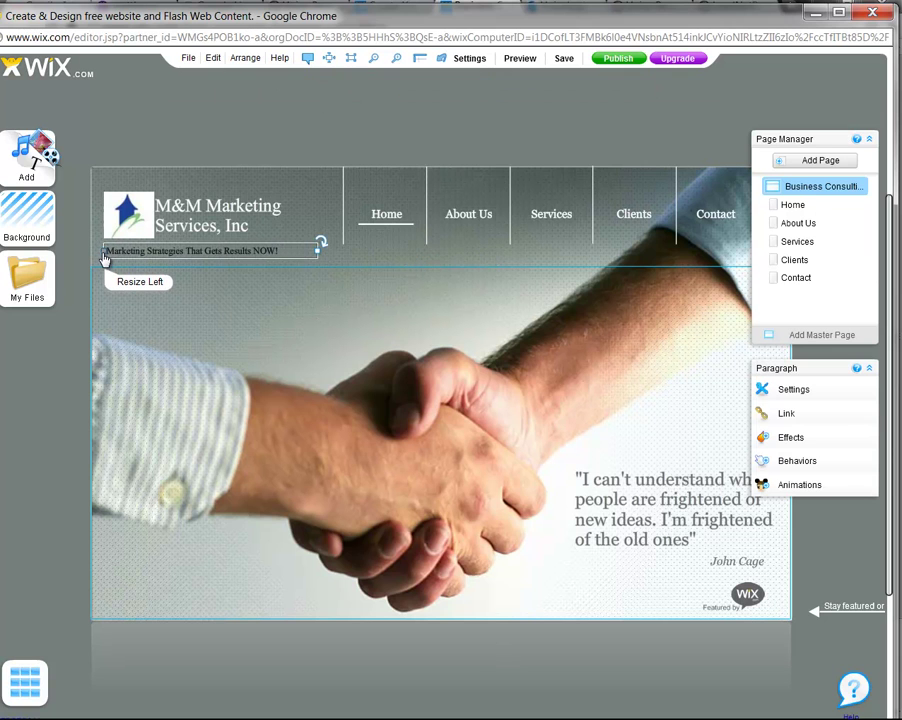
pyautogui.doubleClick(265, 248)
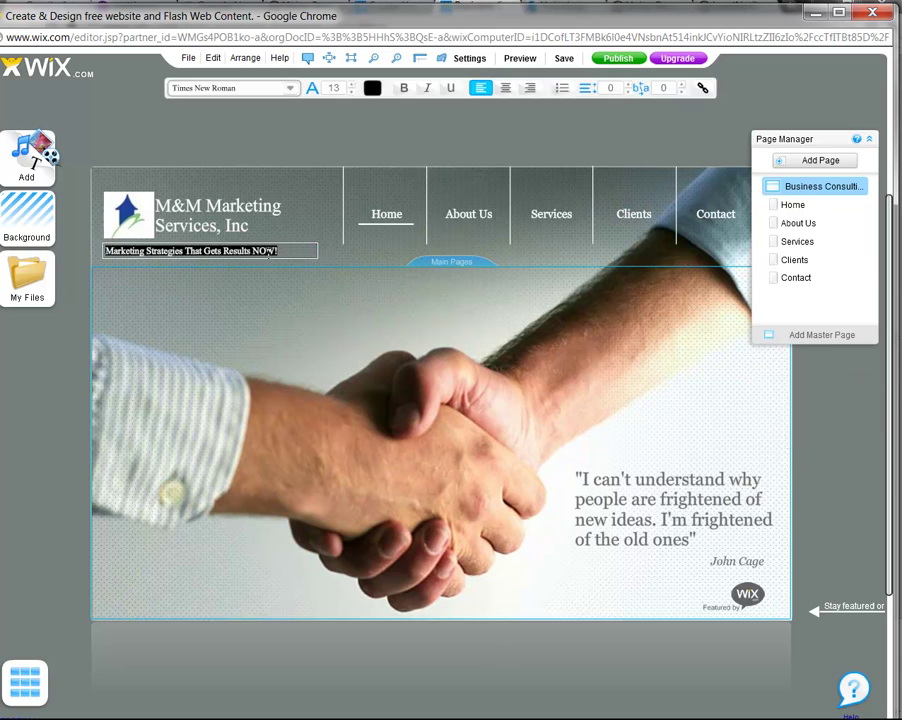
pyautogui.click(371, 89)
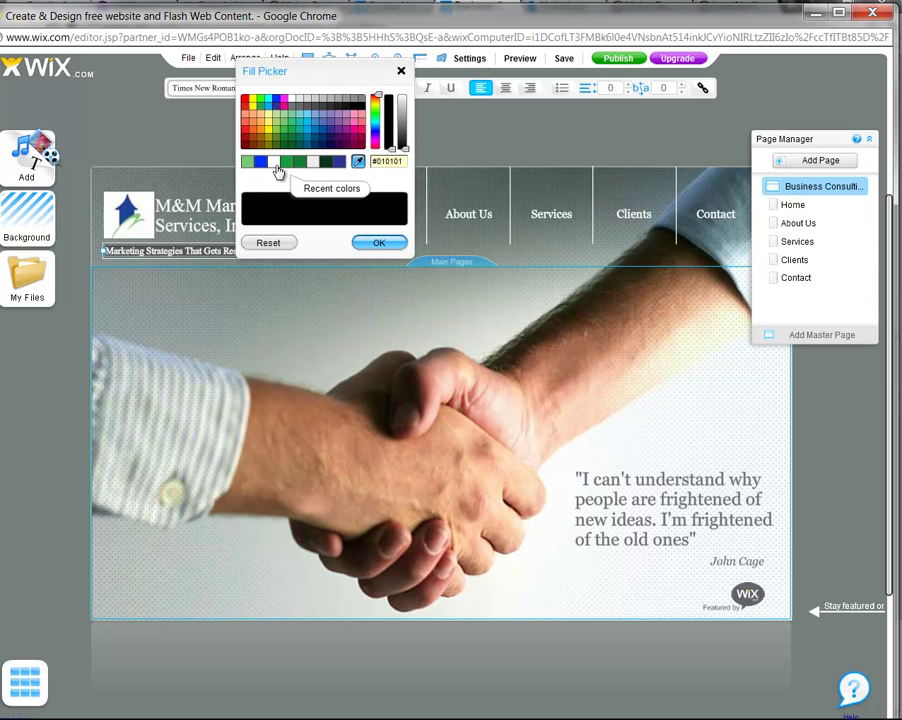
pyautogui.click(276, 162)
pyautogui.click(383, 245)
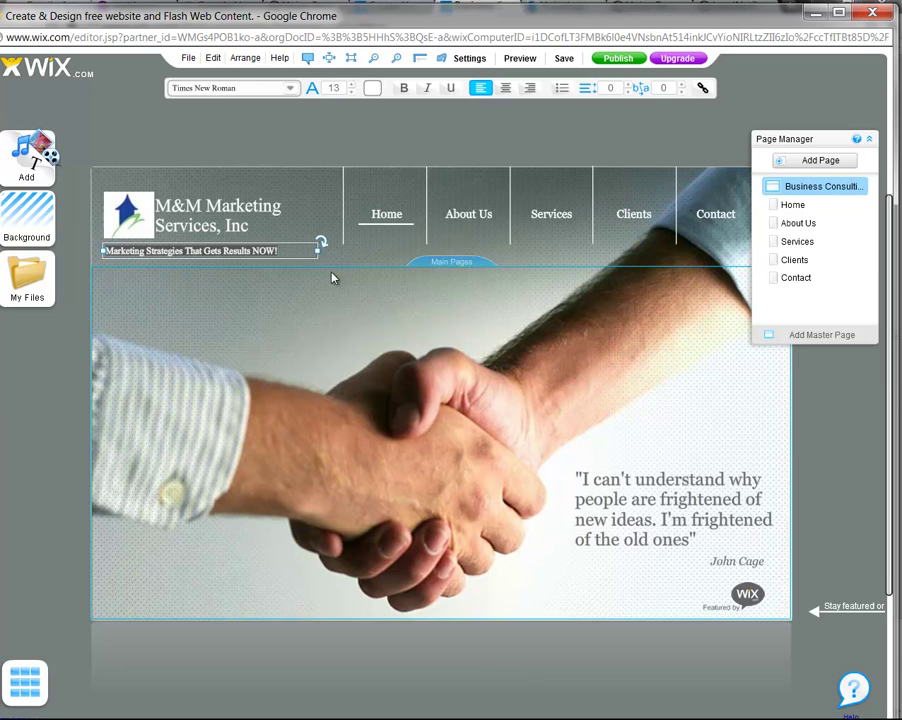
pyautogui.click(305, 303)
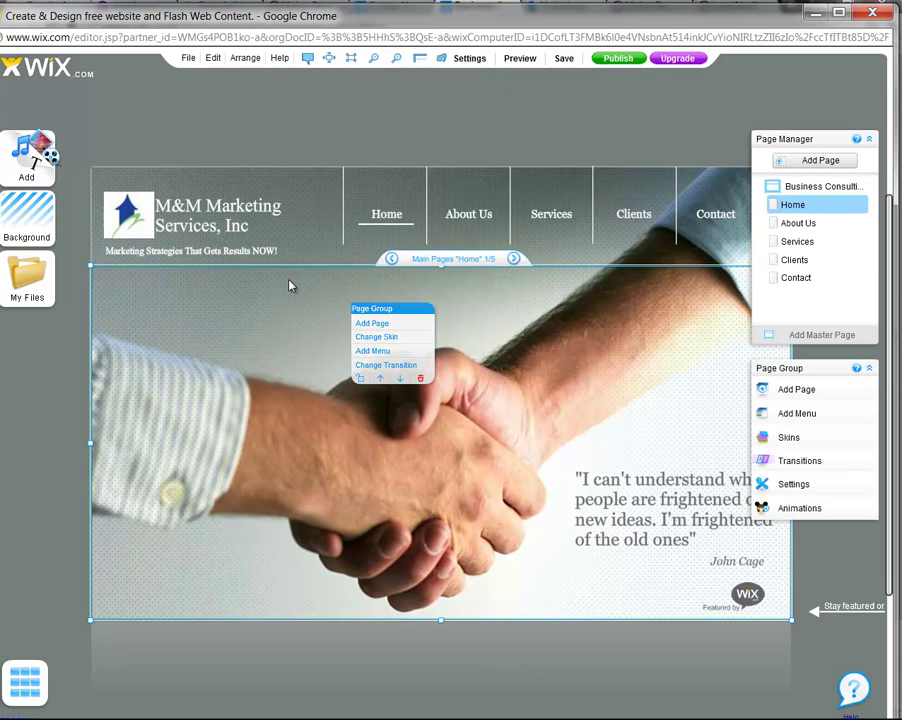
pyautogui.click(263, 253)
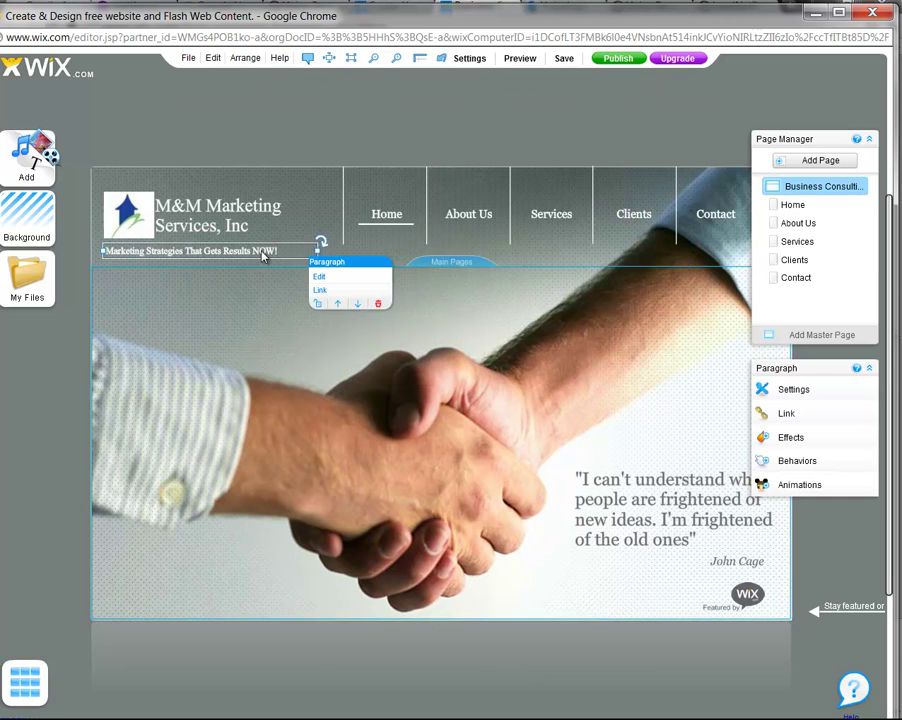
pyautogui.click(321, 278)
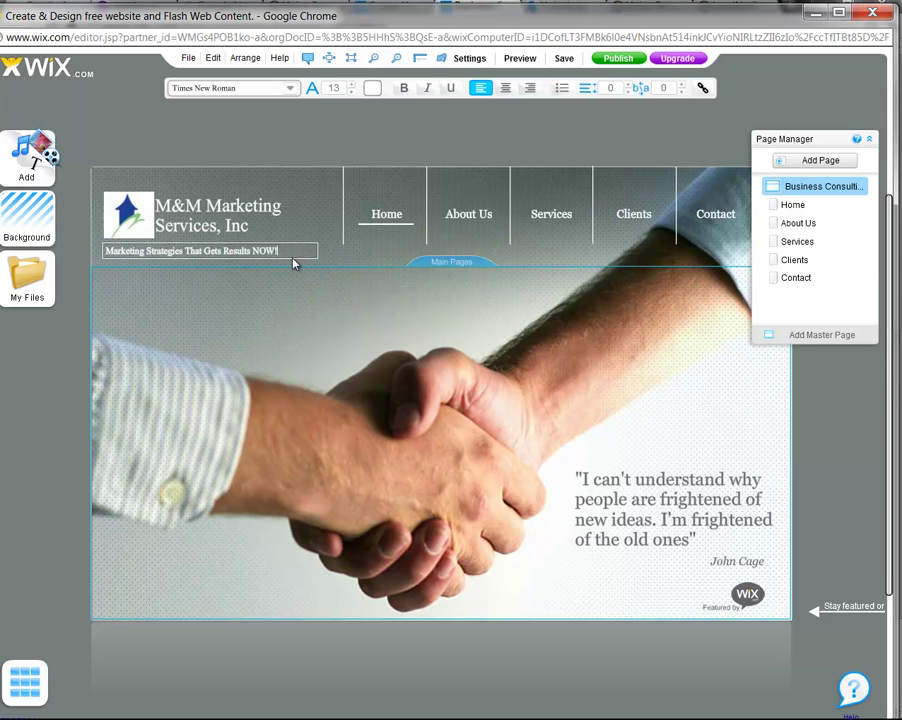
pyautogui.click(292, 258)
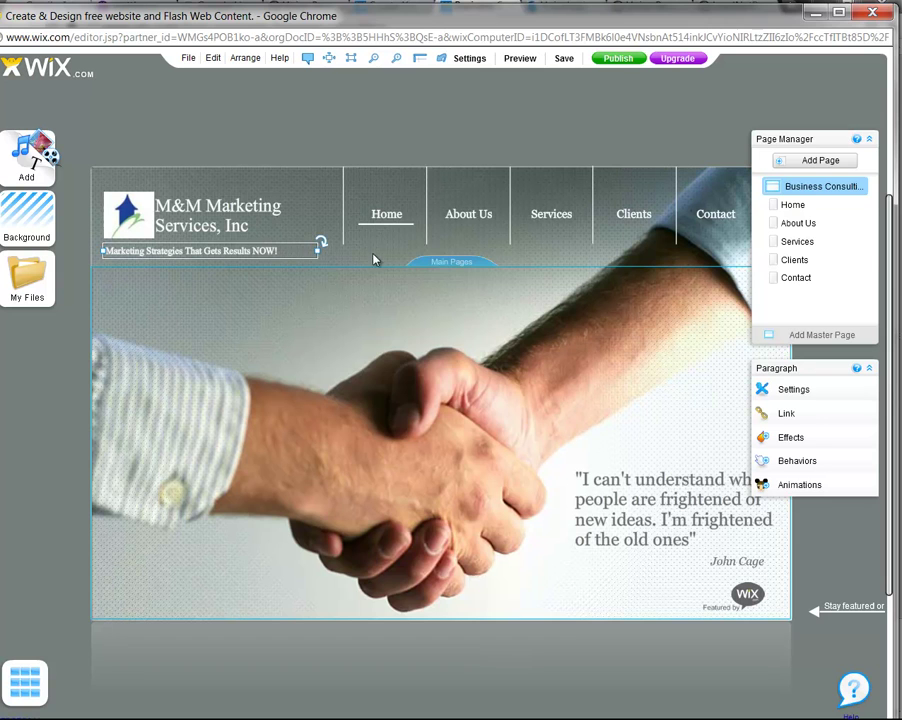
pyautogui.click(334, 313)
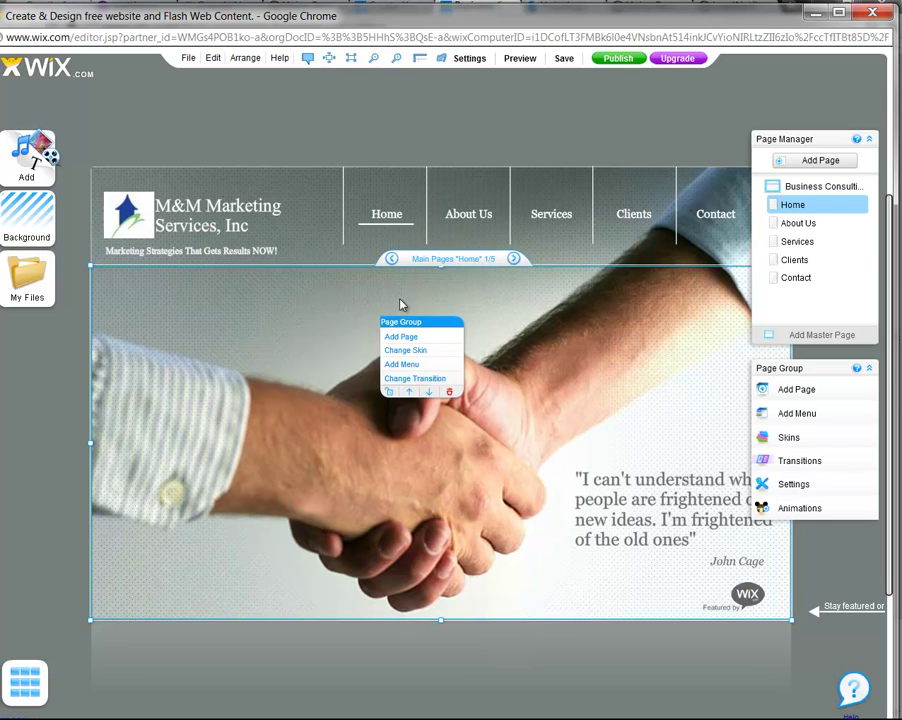
# Open the About Us page and move the page list and options panels aside
pyautogui.click(476, 213)
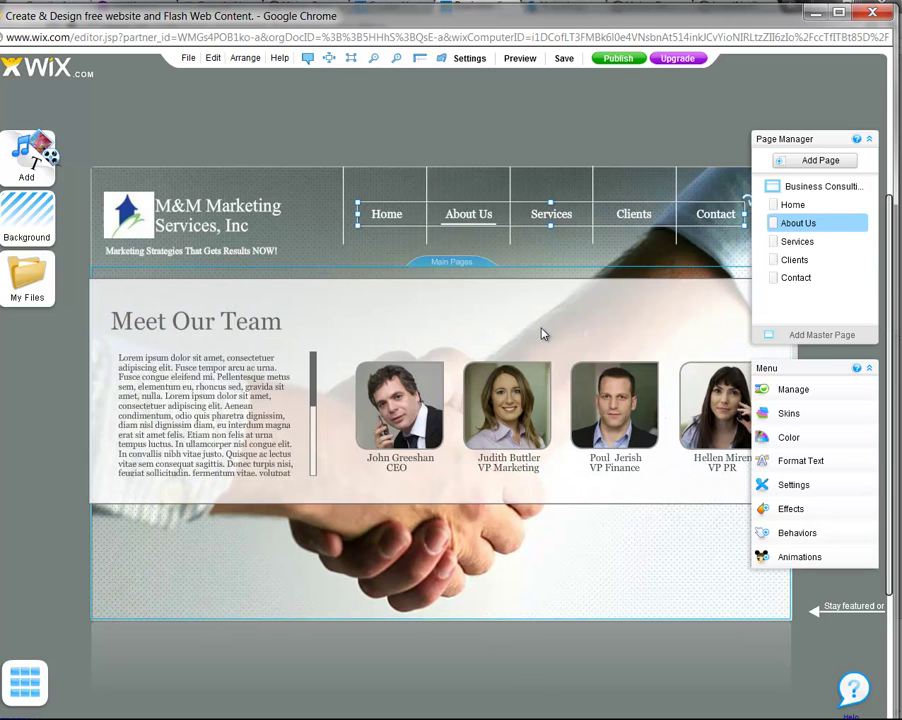
pyautogui.moveTo(831, 142); pyautogui.dragTo(846, 82)
pyautogui.moveTo(825, 377); pyautogui.dragTo(856, 472)
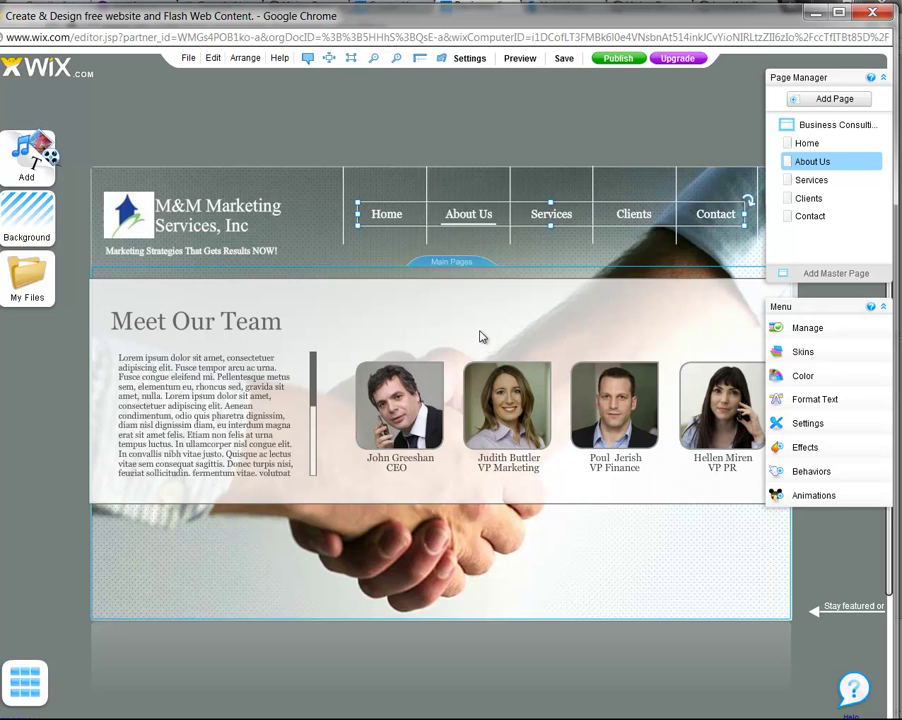
pyautogui.click(224, 324)
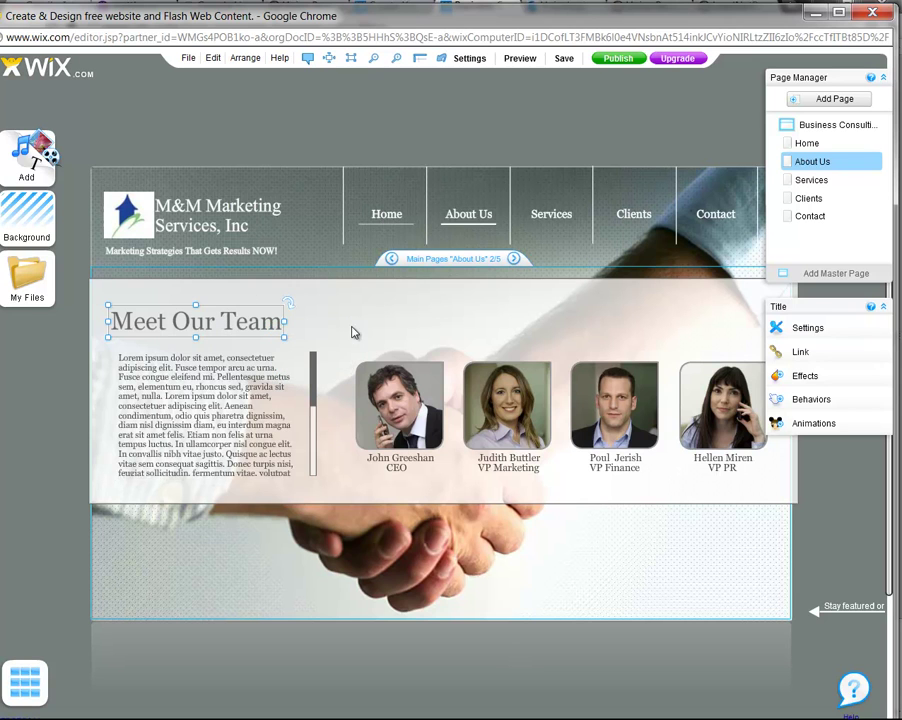
# Delete the four team member photos, leaving empty frames
pyautogui.click(373, 430)
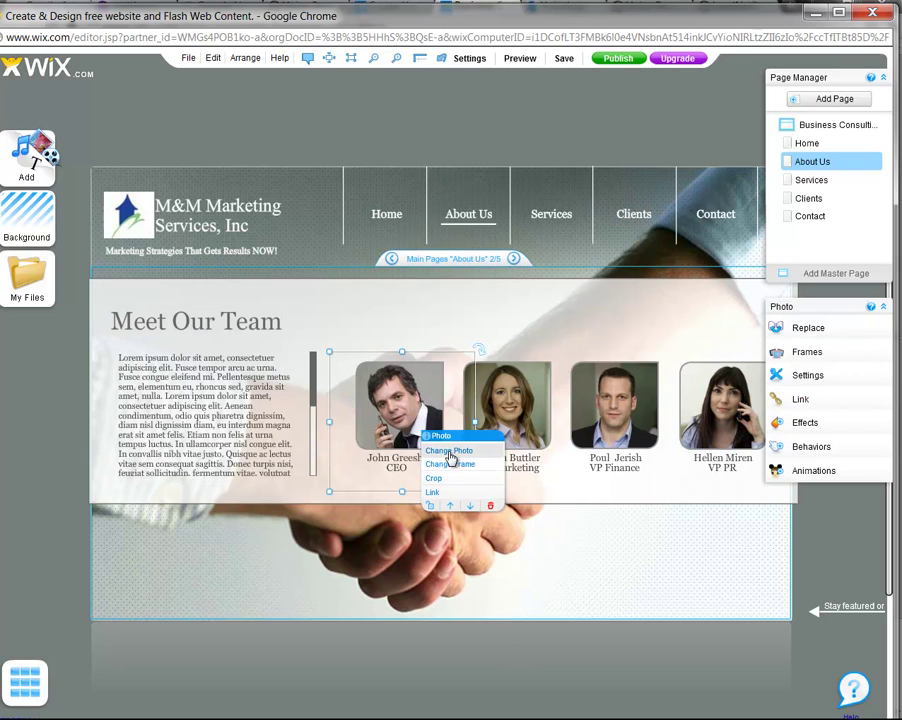
pyautogui.click(491, 508)
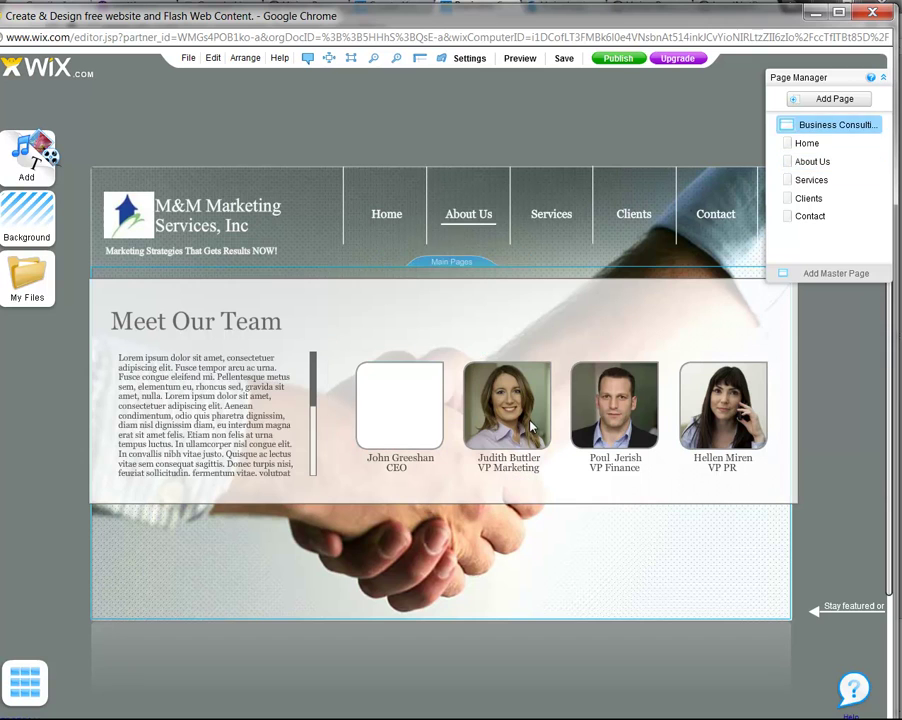
pyautogui.click(527, 428)
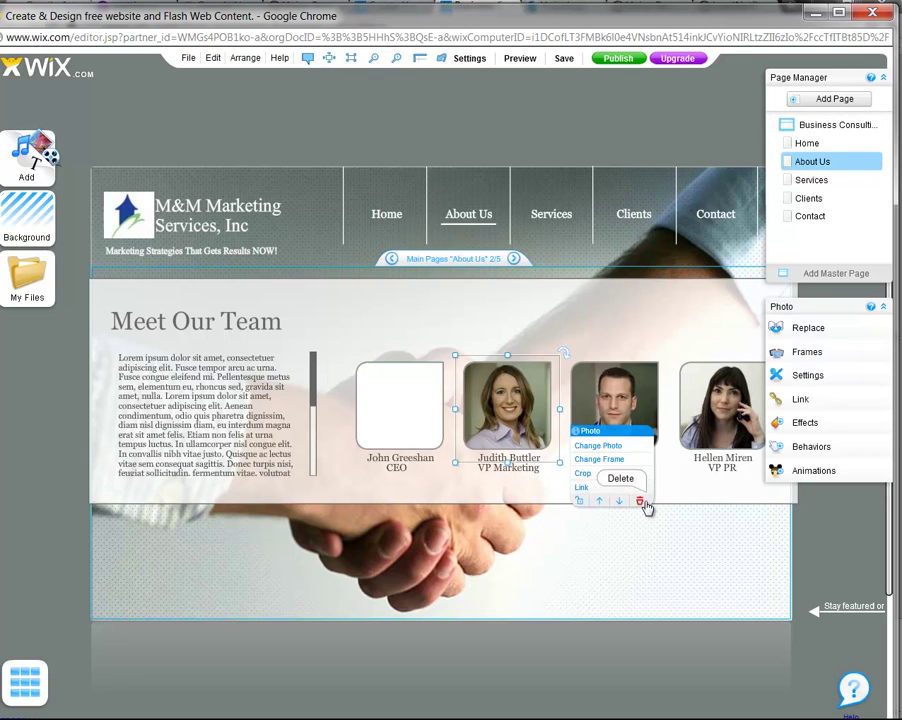
pyautogui.click(629, 479)
pyautogui.click(640, 440)
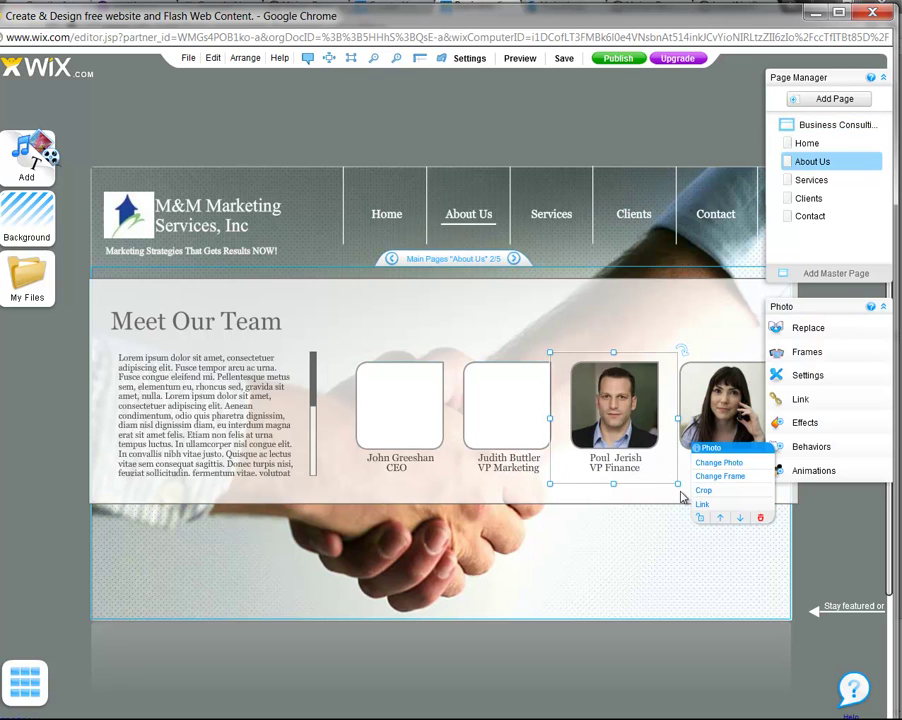
pyautogui.click(759, 517)
pyautogui.click(722, 405)
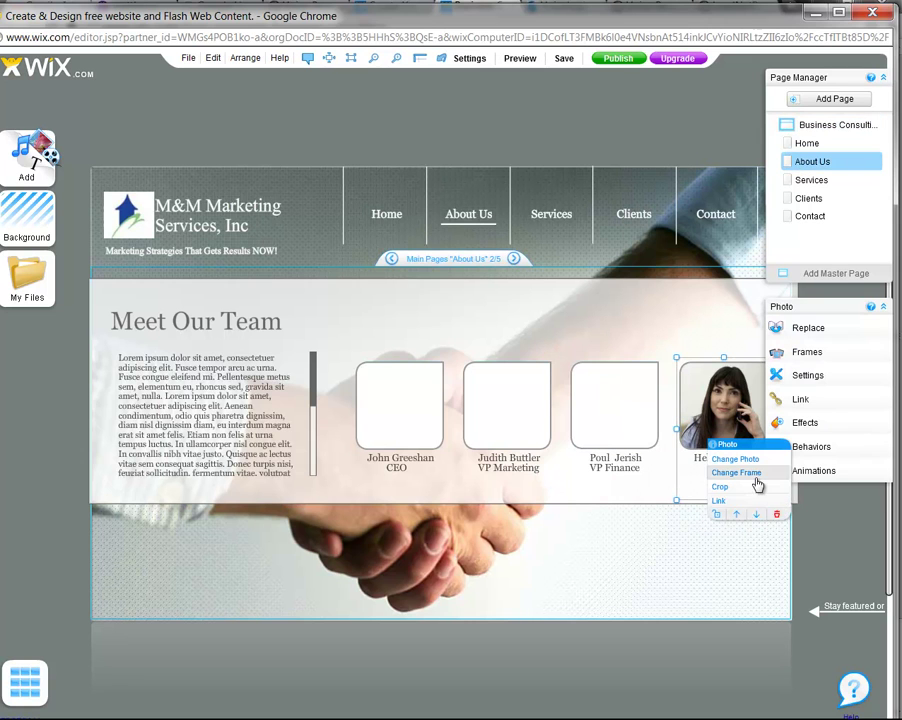
pyautogui.click(779, 516)
# Try selecting all four team name captions together through their context menus
pyautogui.click(395, 468)
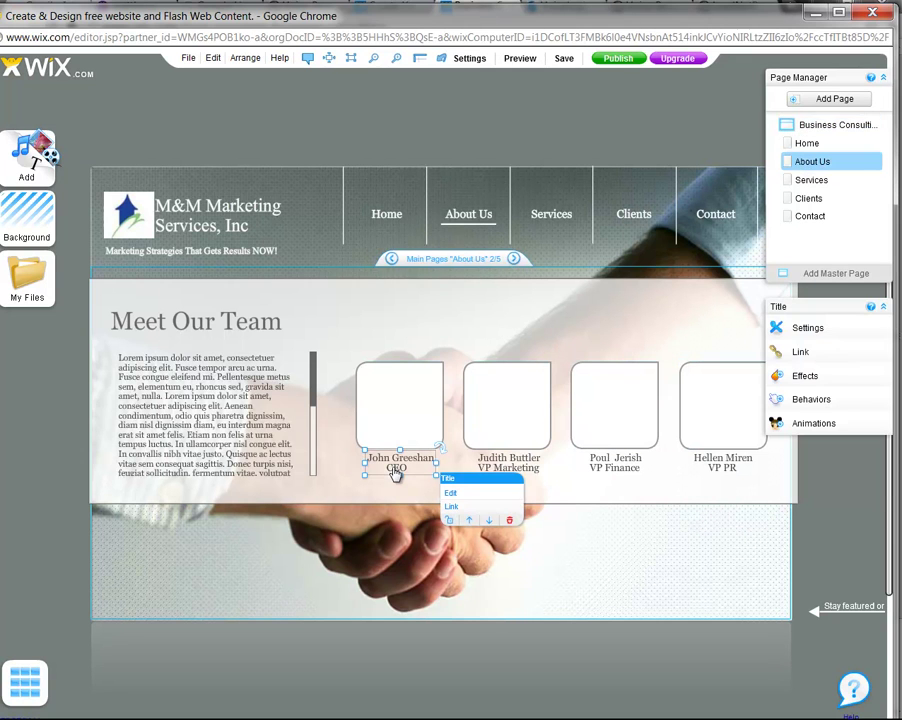
pyautogui.keyDown('ctrl'); pyautogui.click(519, 462); pyautogui.keyUp('ctrl')
pyautogui.keyDown('ctrl'); pyautogui.click(620, 466); pyautogui.keyUp('ctrl')
pyautogui.keyDown('ctrl'); pyautogui.click(724, 465); pyautogui.keyUp('ctrl')
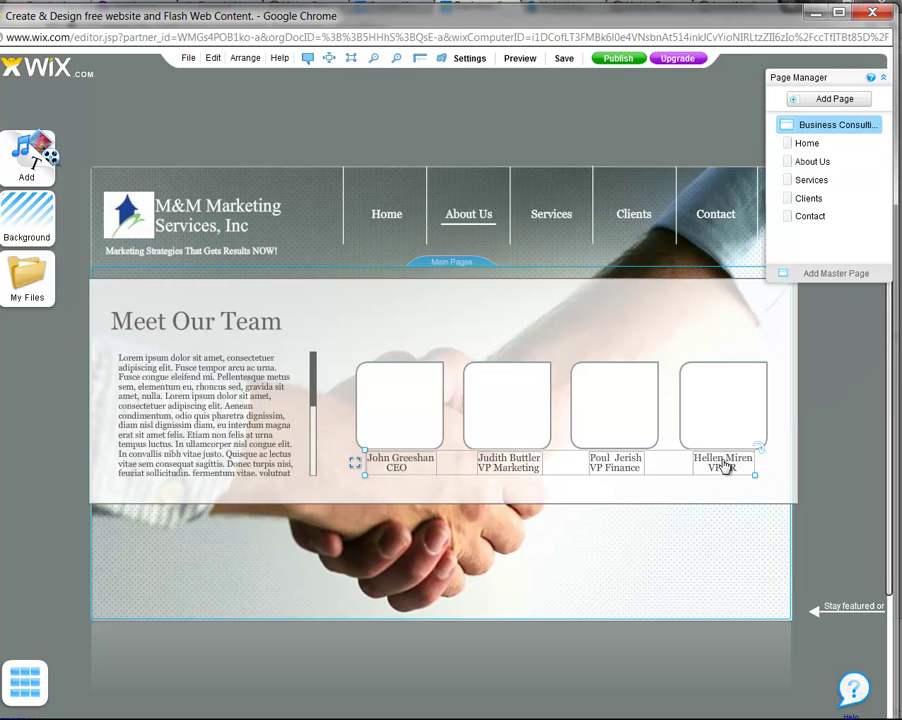
pyautogui.rightClick(724, 463)
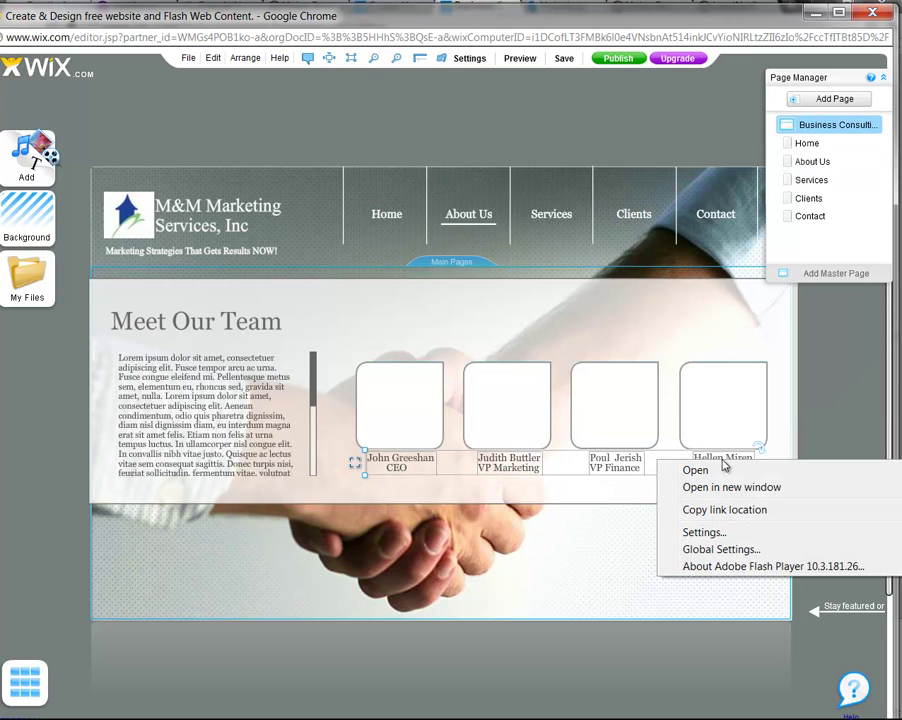
pyautogui.click(616, 464)
pyautogui.rightClick(616, 466)
pyautogui.click(564, 527)
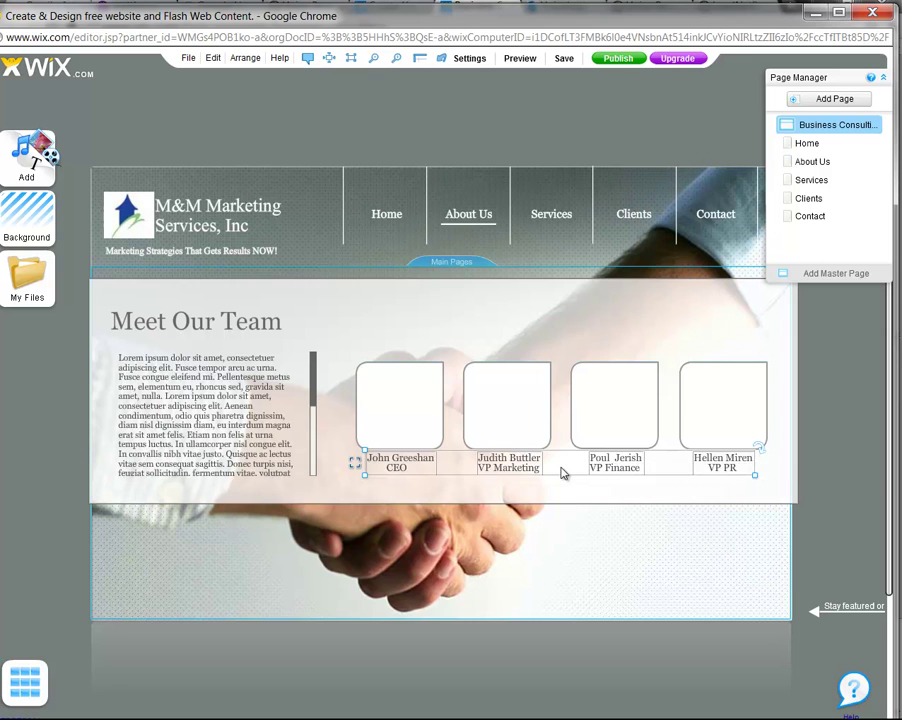
# Delete the four team member name captions one by one
pyautogui.click(406, 485)
pyautogui.click(403, 482)
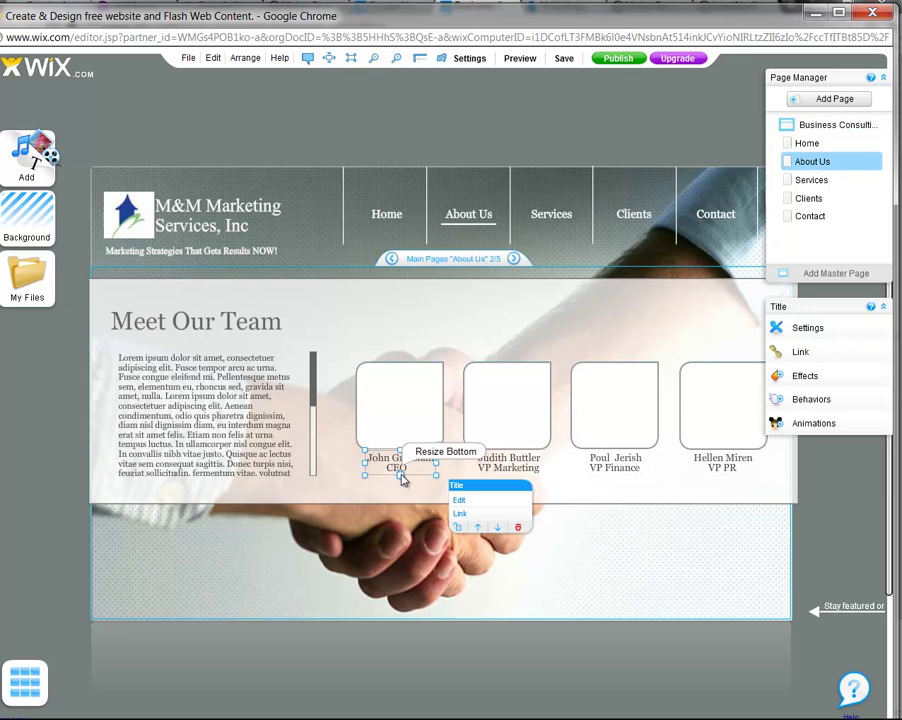
pyautogui.click(506, 468)
pyautogui.click(625, 524)
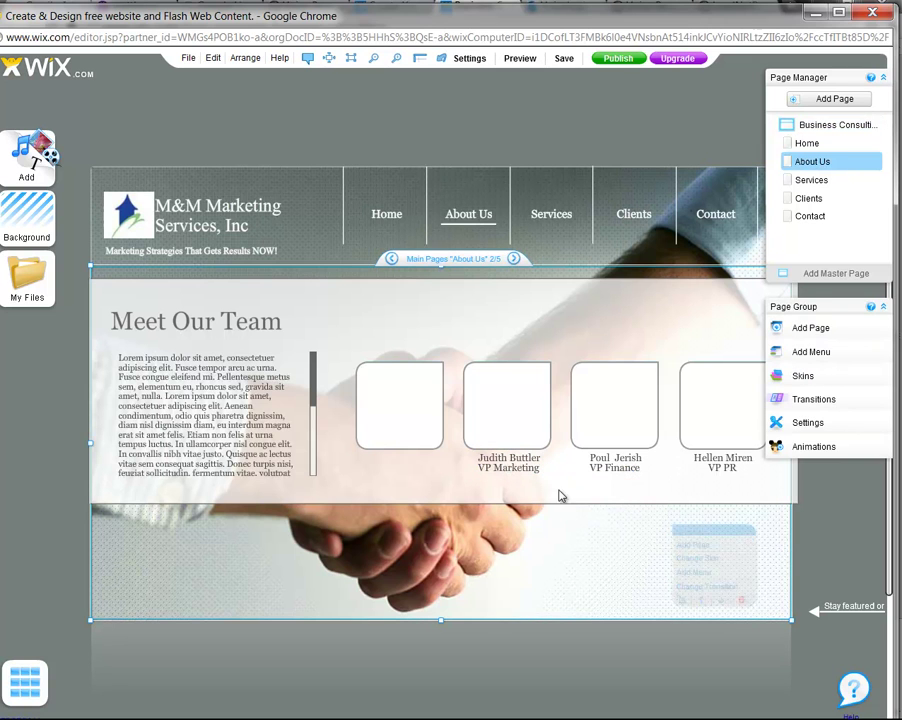
pyautogui.click(515, 465)
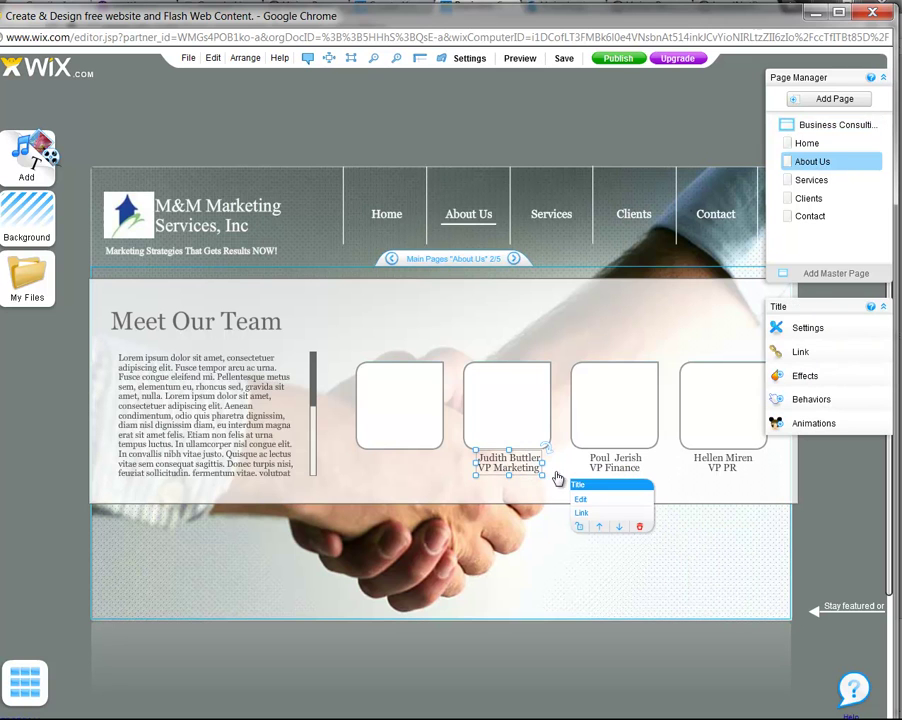
pyautogui.click(643, 530)
pyautogui.click(617, 476)
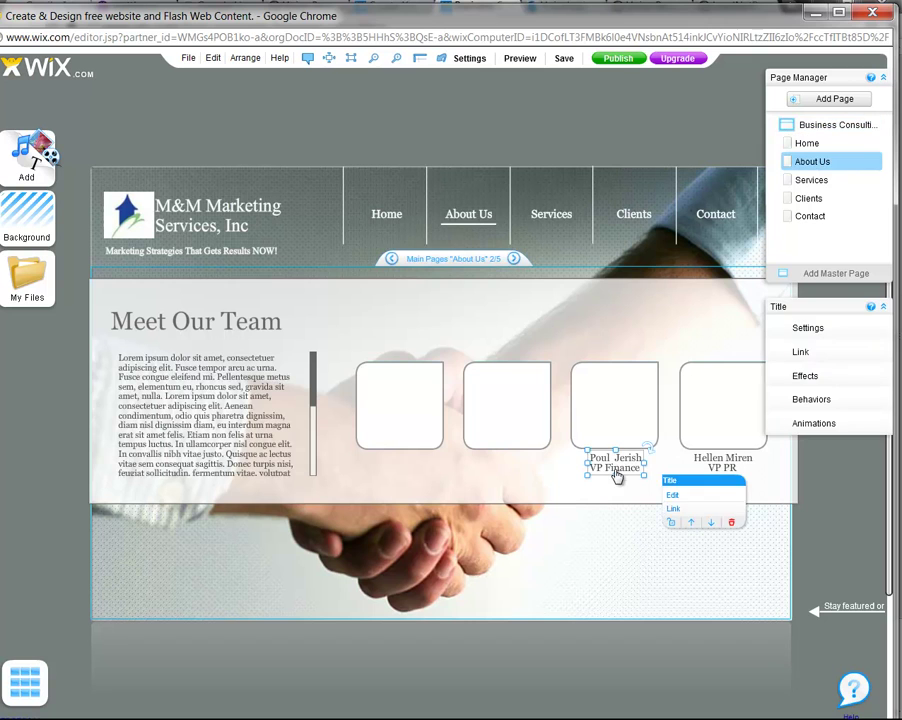
pyautogui.click(731, 522)
pyautogui.click(699, 470)
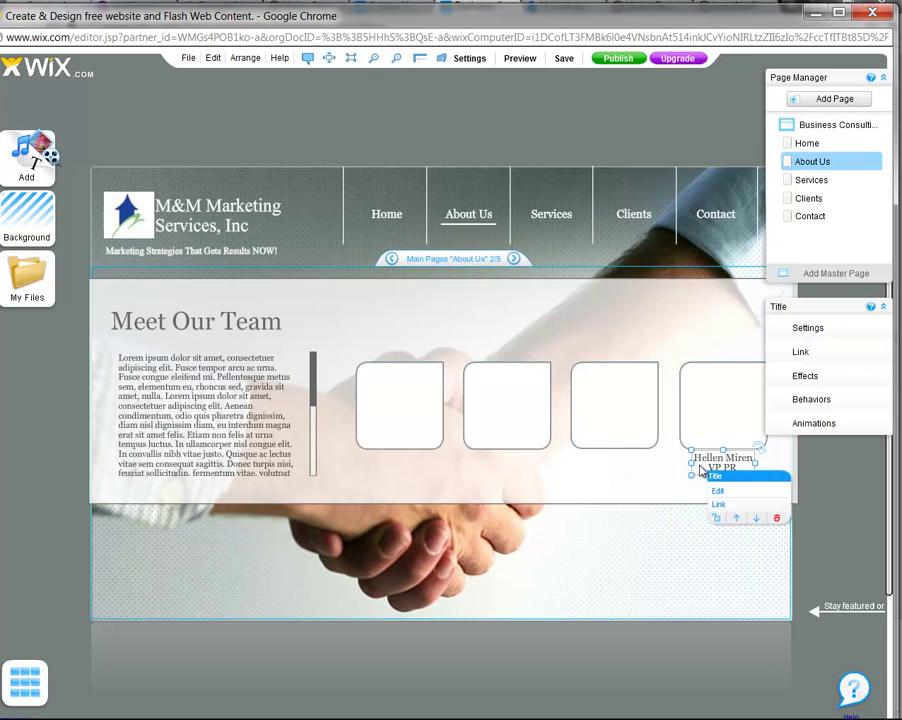
pyautogui.press('Delete')
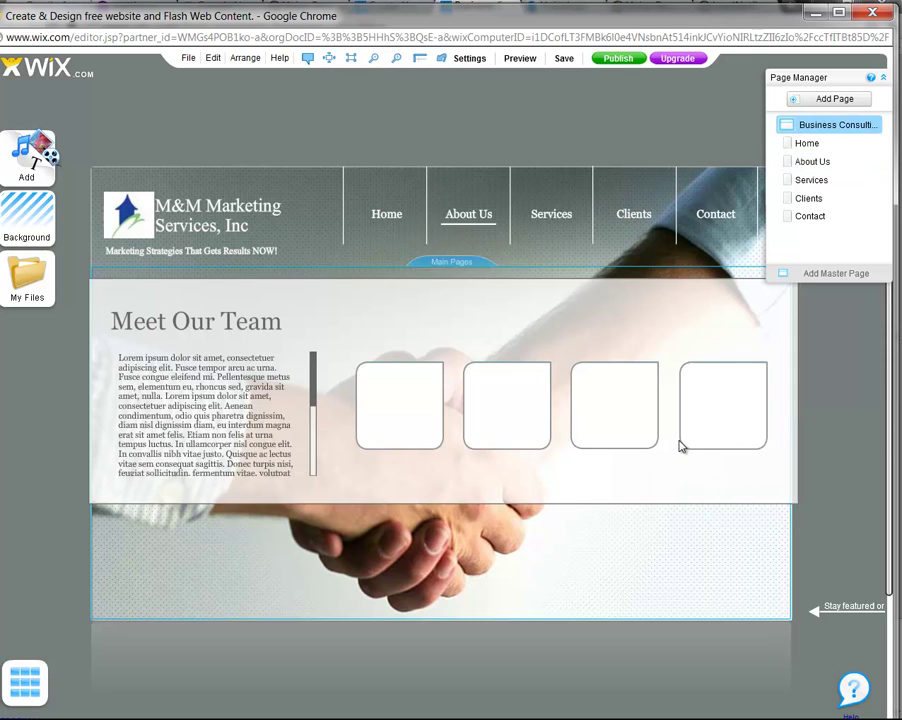
# Delete the four remaining empty photo frames beside the intro text
pyautogui.click(676, 442)
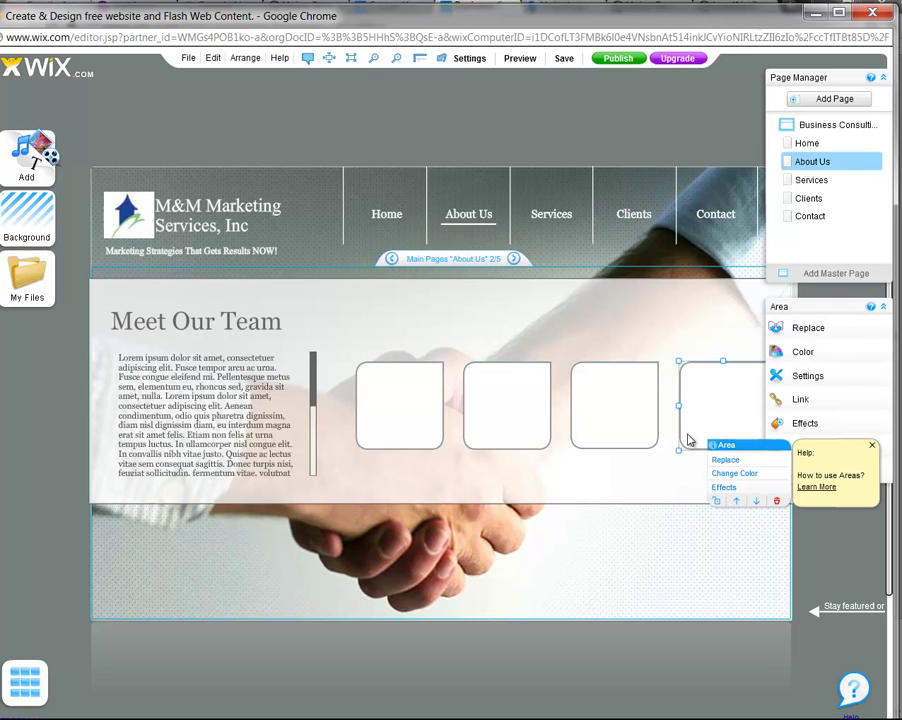
pyautogui.click(776, 500)
pyautogui.click(644, 446)
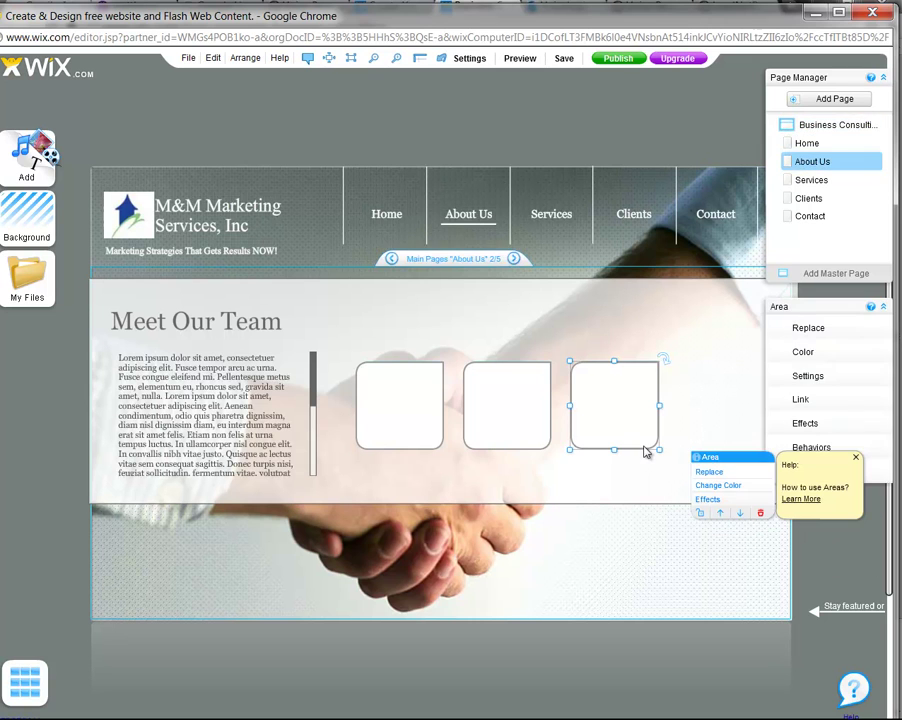
pyautogui.press('Delete')
pyautogui.click(522, 436)
pyautogui.keyDown('shift'); pyautogui.click(434, 431); pyautogui.keyUp('shift')
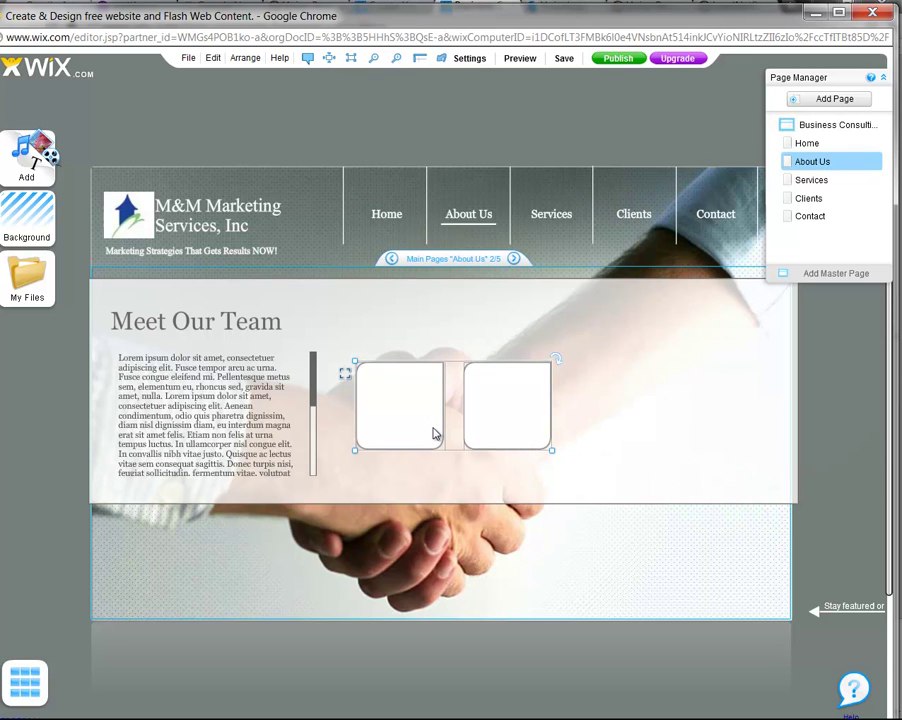
pyautogui.press('Delete')
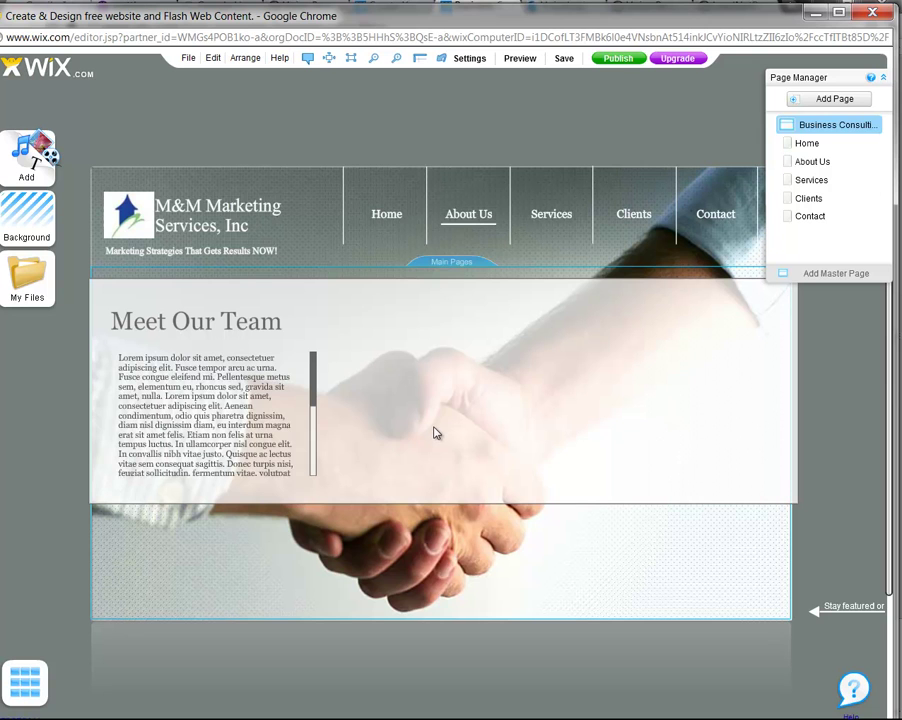
pyautogui.click(286, 427)
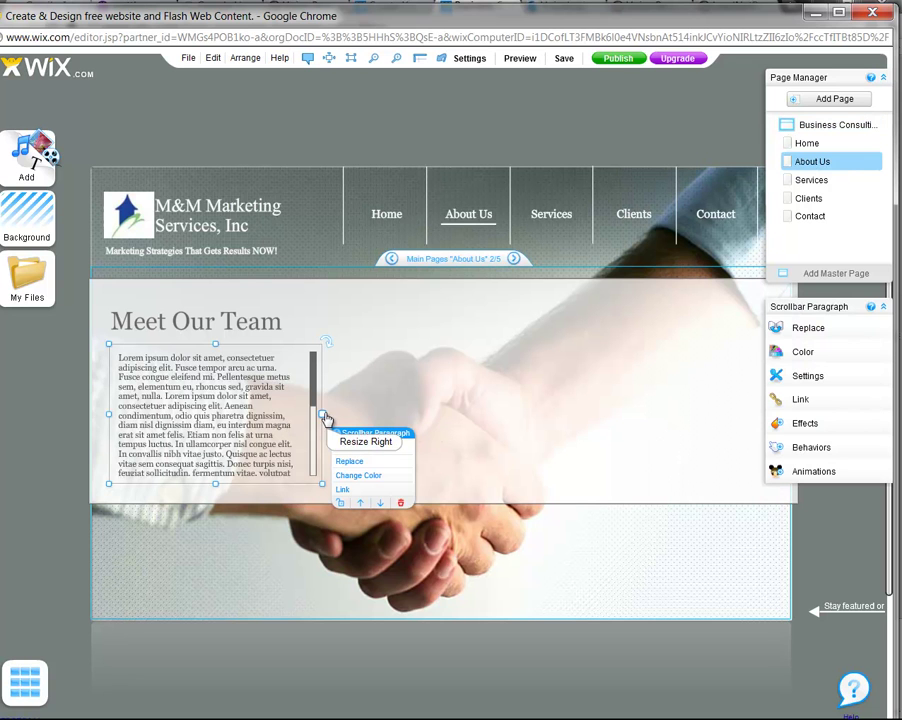
# Stretch the paragraph box wider and rename the Meet Our Team heading to 'Who Is M&M Marketing Services'
pyautogui.moveTo(325, 417); pyautogui.dragTo(737, 391)
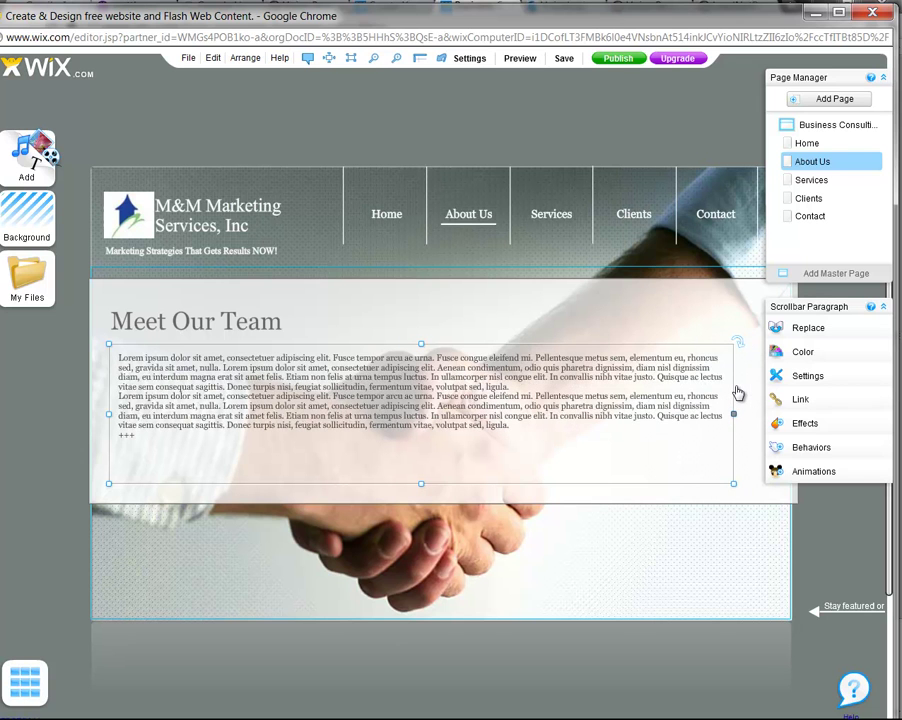
pyautogui.moveTo(110, 414); pyautogui.dragTo(178, 420)
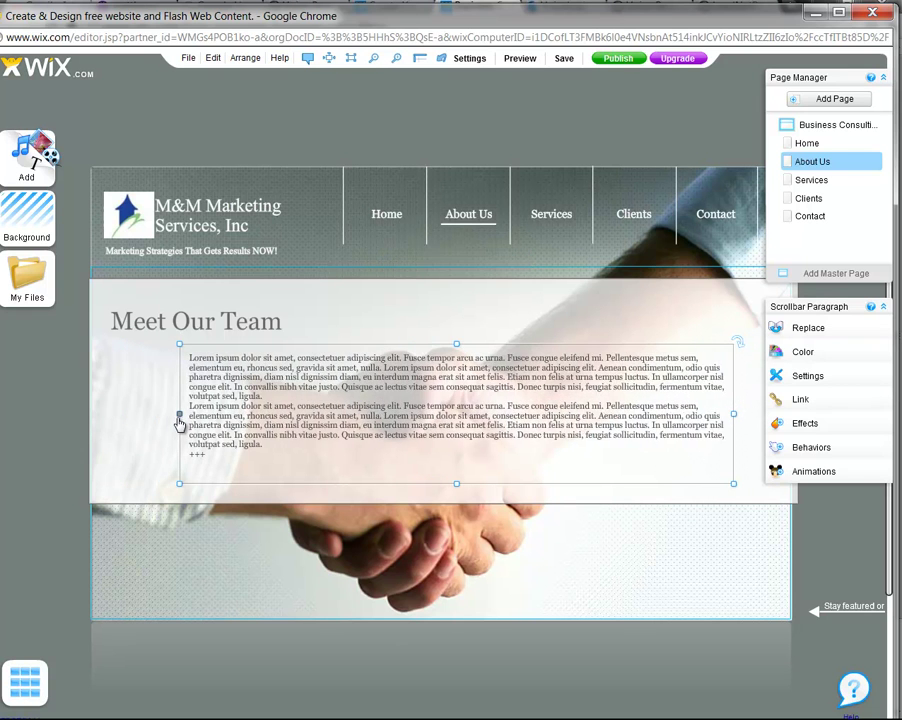
pyautogui.click(152, 326)
pyautogui.click(209, 338)
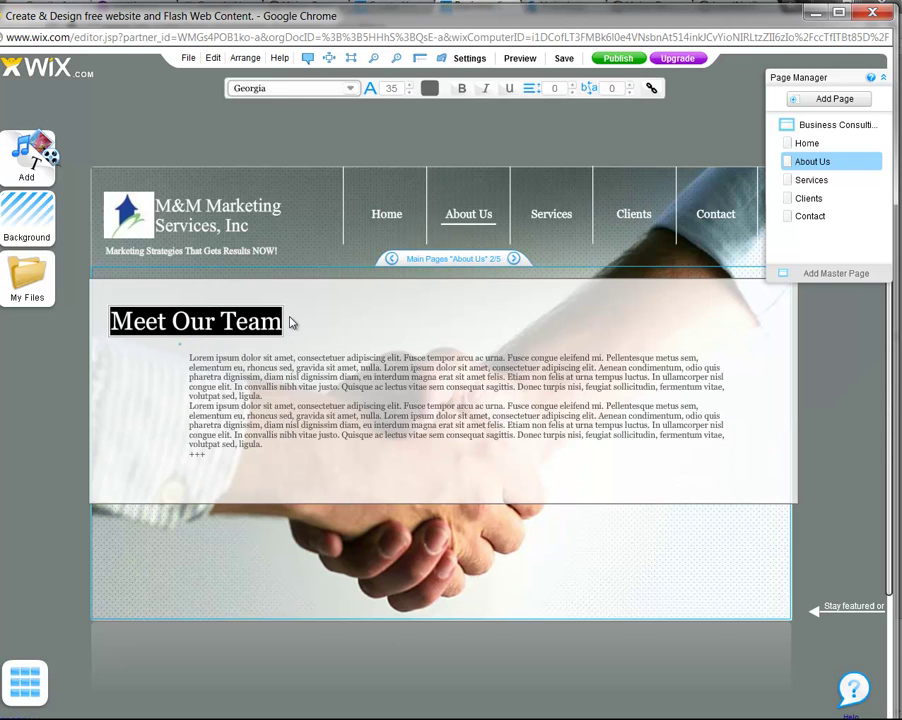
pyautogui.write('Who')
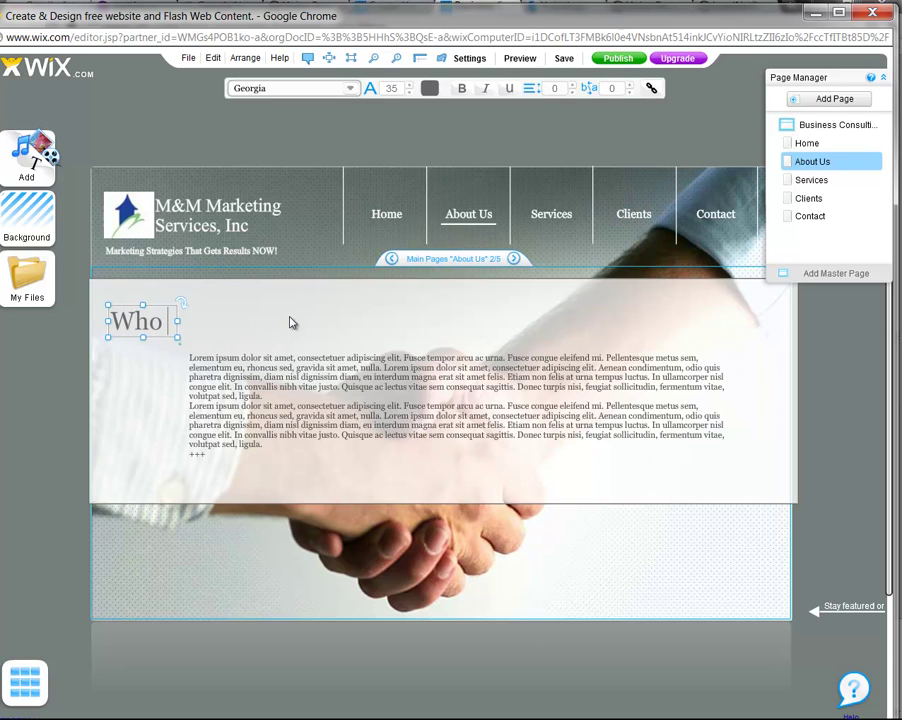
pyautogui.write(' Is M& M')
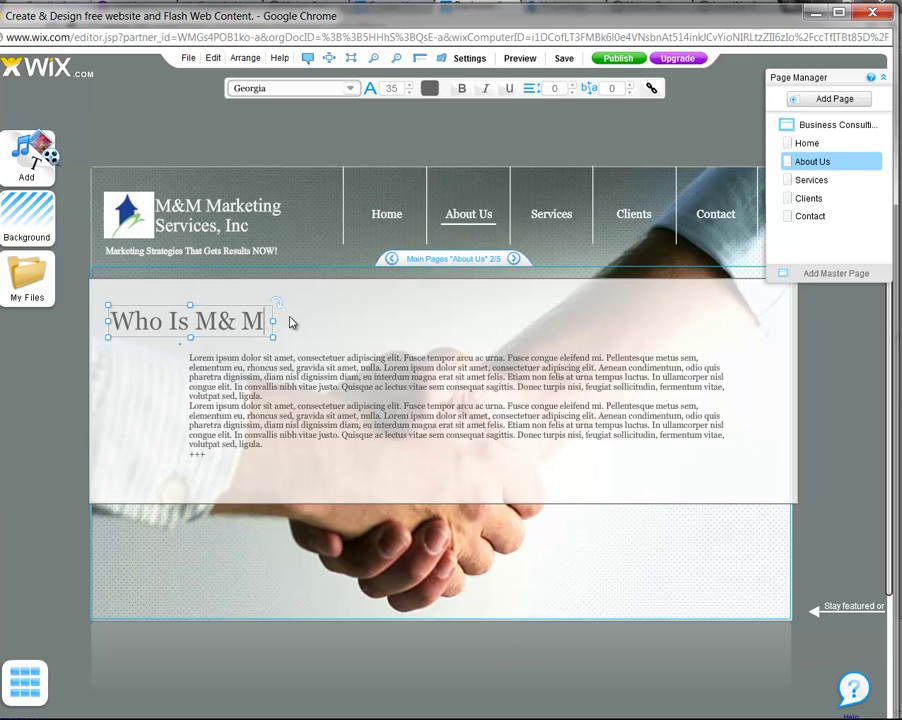
pyautogui.press('BackSpace')
pyautogui.press('BackSpace')
pyautogui.write('M Marketing Services')
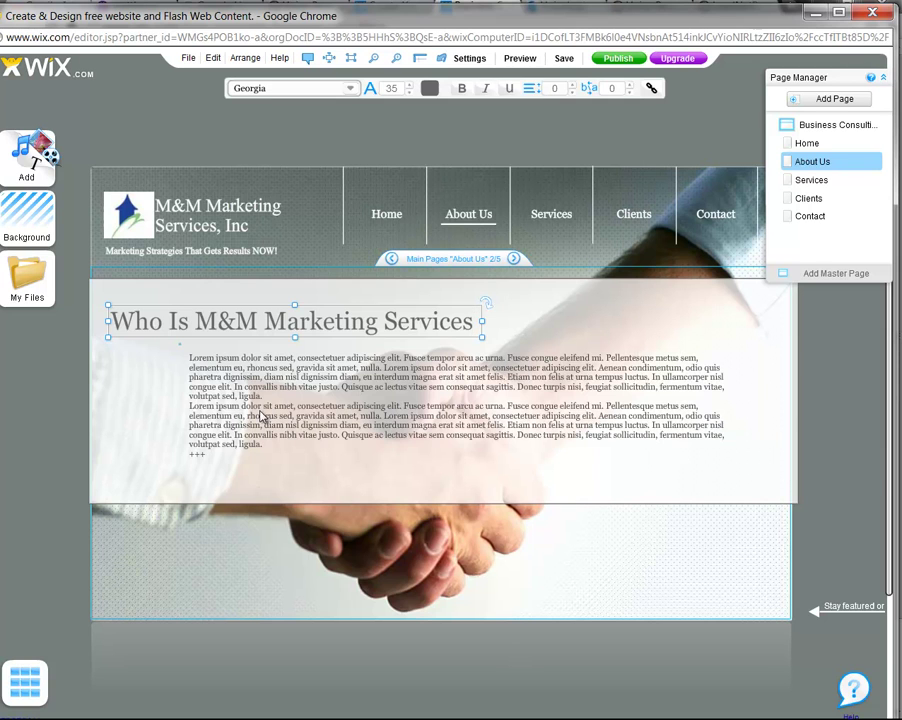
# Select and delete all the Lorem ipsum placeholder text in the About Us paragraph
pyautogui.click(300, 415)
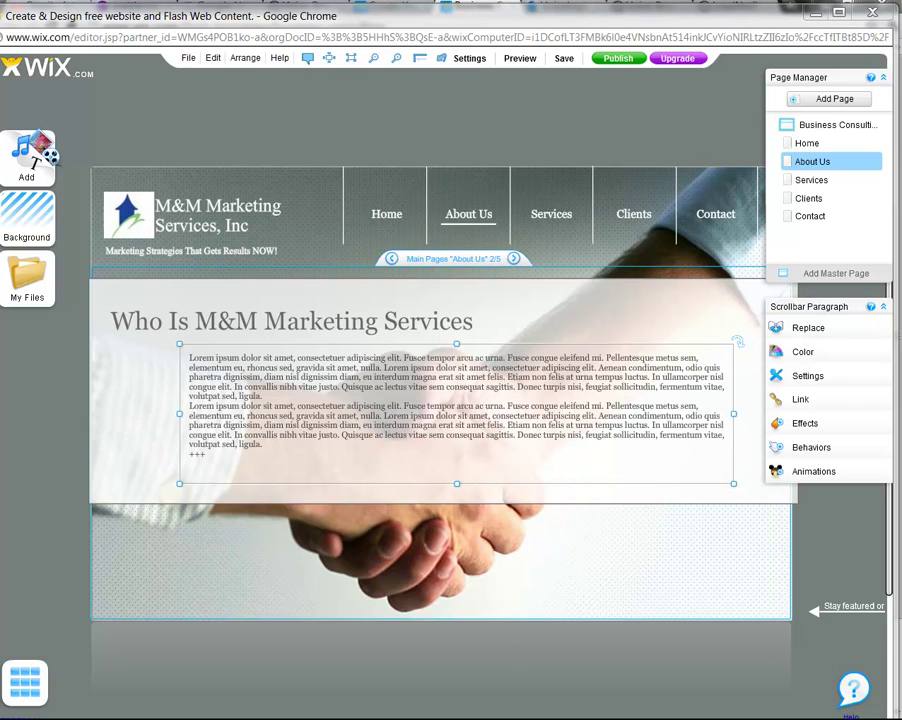
pyautogui.click(290, 384)
pyautogui.click(369, 409)
pyautogui.rightClick(198, 373)
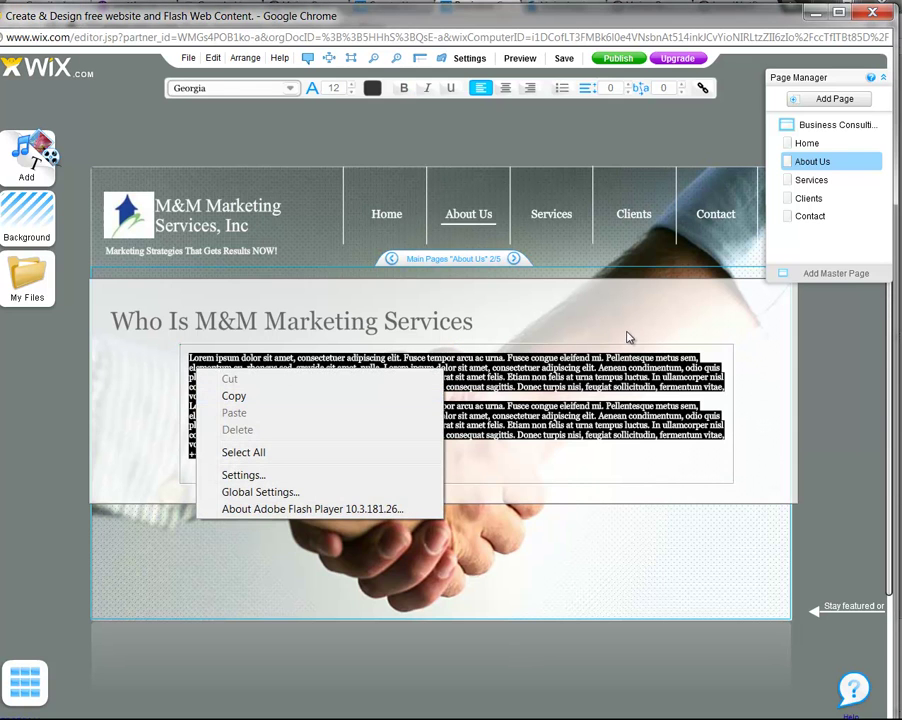
pyautogui.click(588, 456)
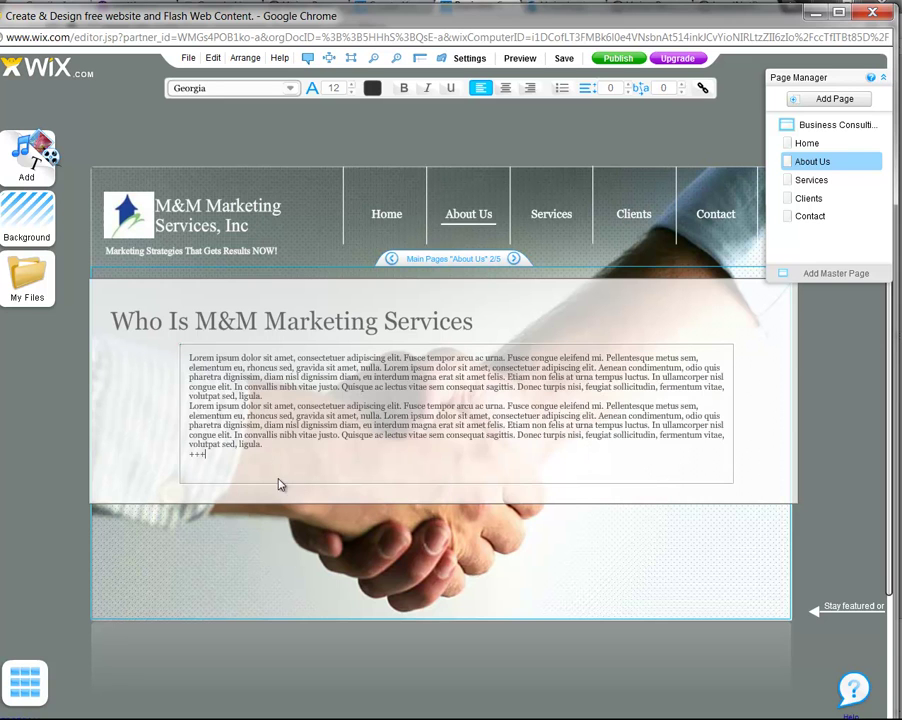
pyautogui.moveTo(236, 450); pyautogui.dragTo(160, 350)
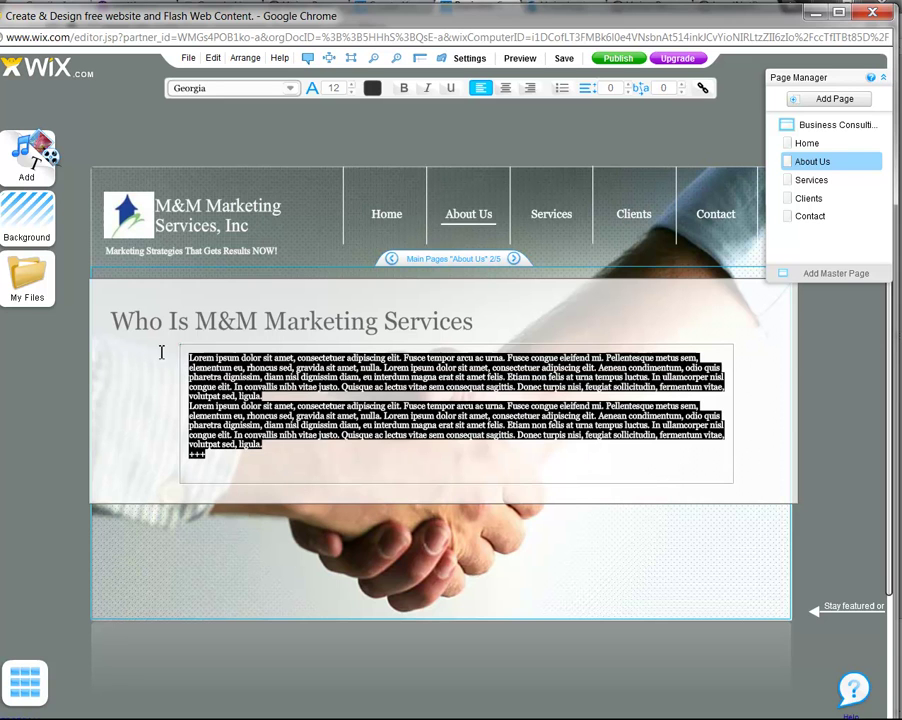
pyautogui.press('BackSpace')
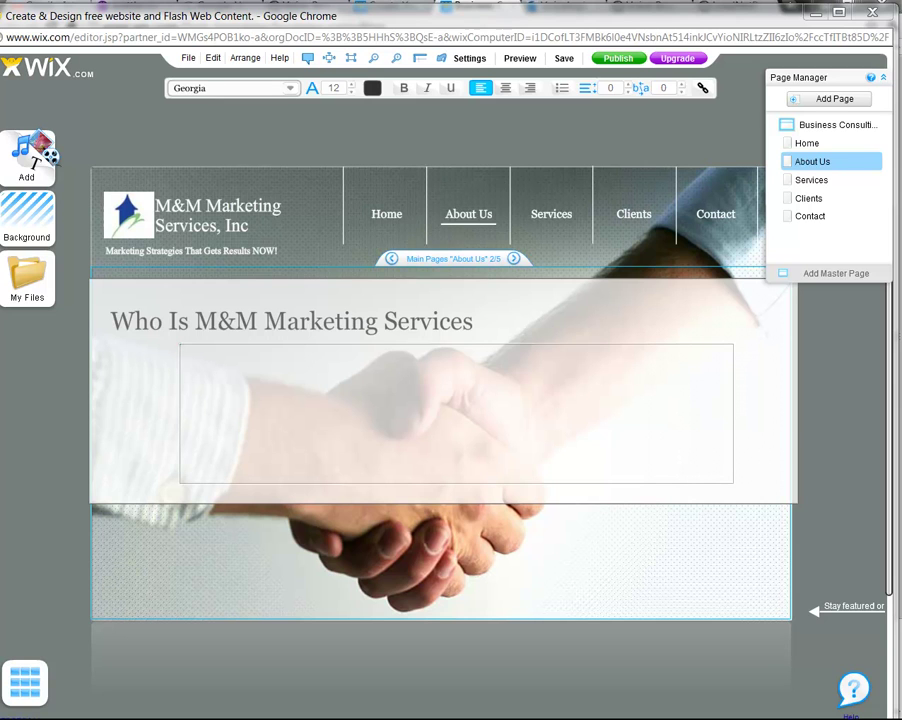
# Paste the prepared marketing text and replace 'HJ Marketing Developments' with 'M&M Marketing Services'
pyautogui.click(331, 378)
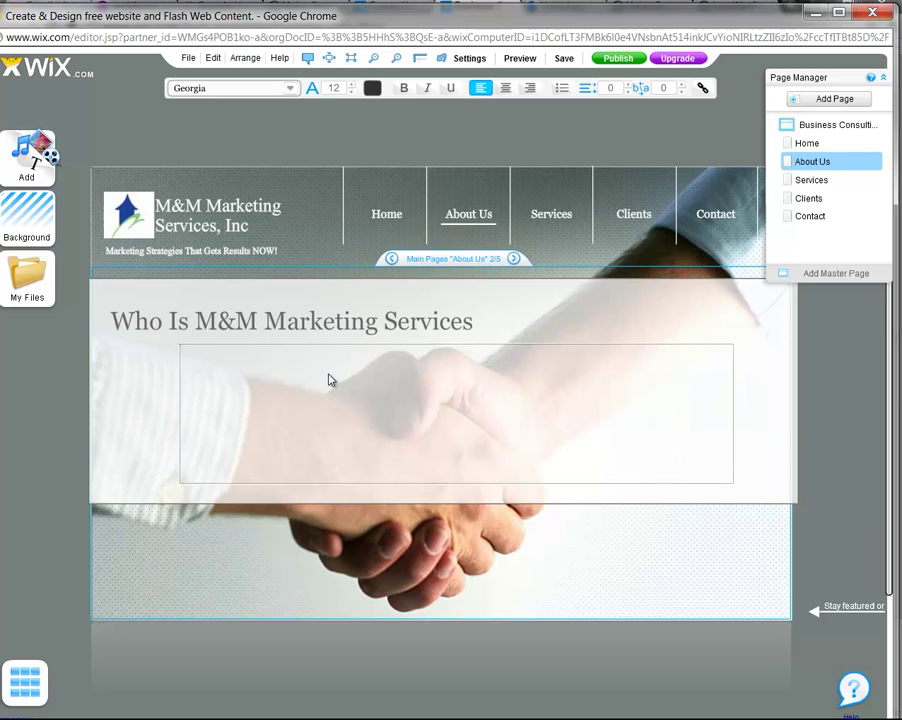
pyautogui.rightClick(292, 363)
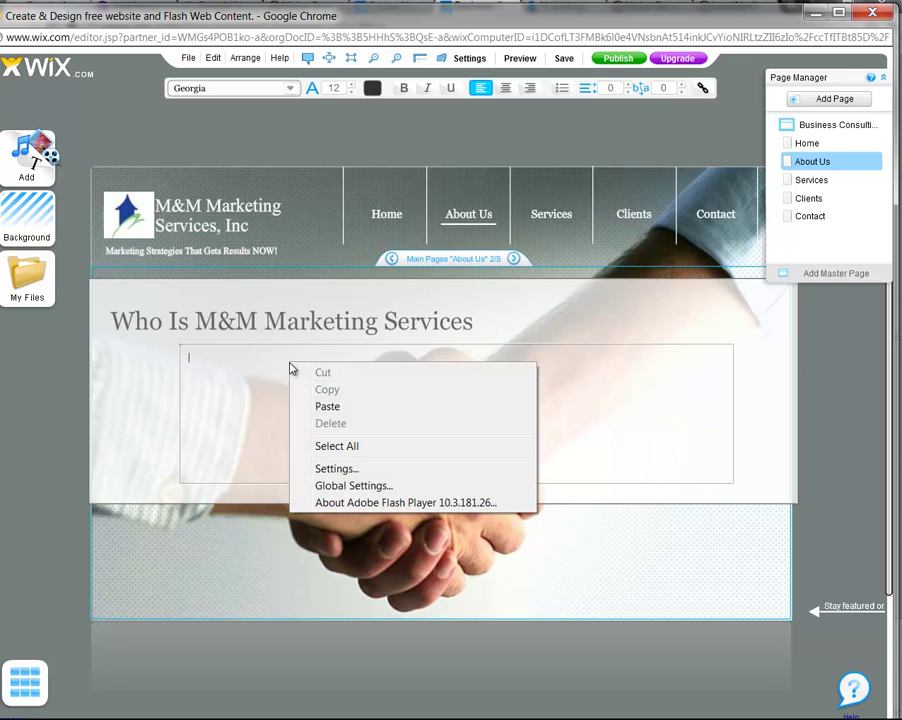
pyautogui.click(326, 405)
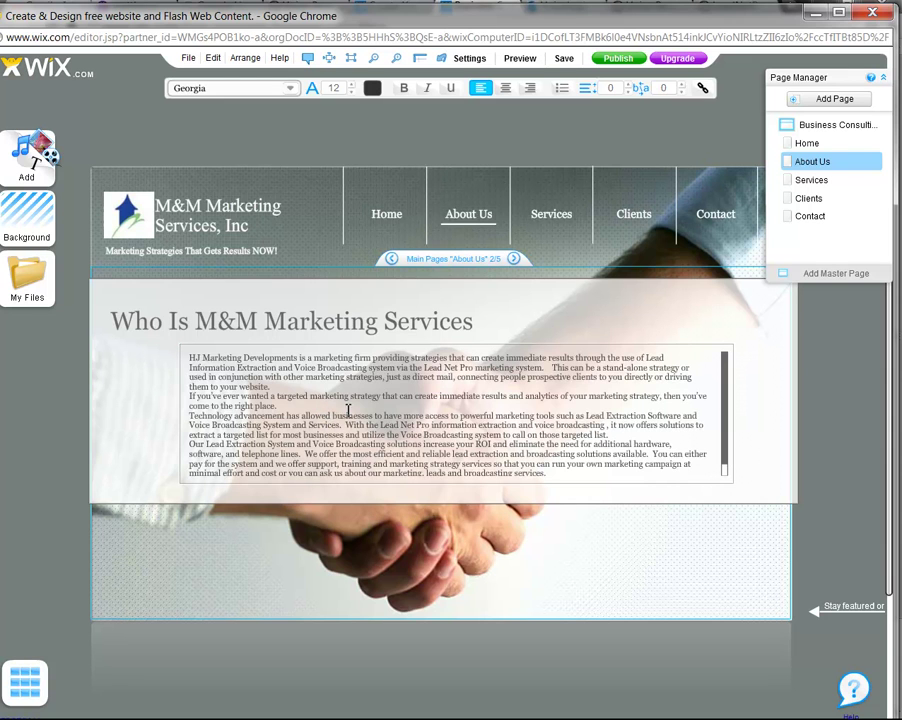
pyautogui.moveTo(298, 360); pyautogui.dragTo(187, 366)
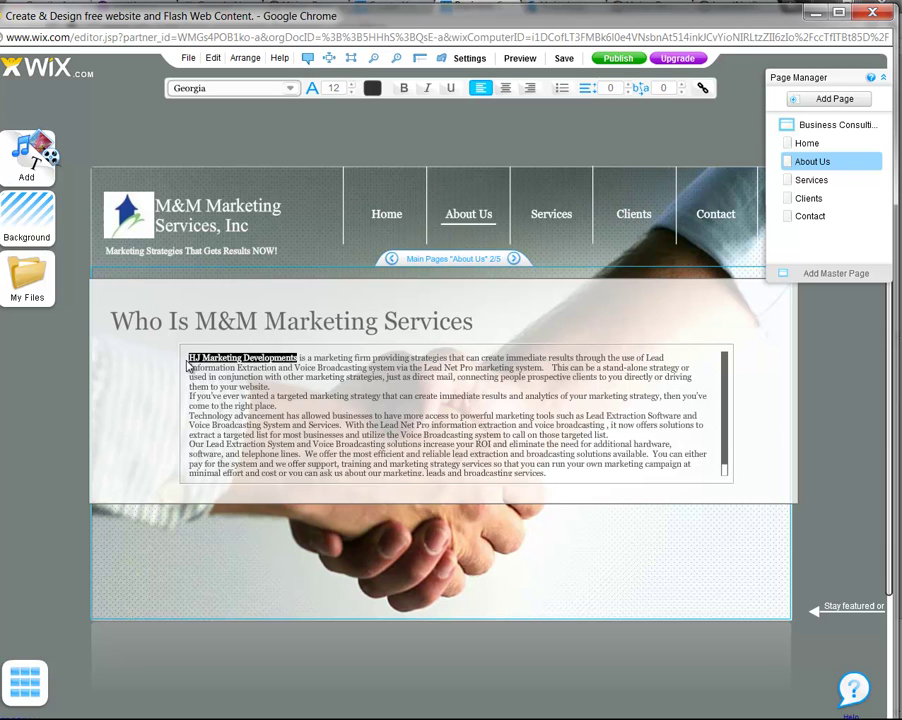
pyautogui.write('M&M Mal')
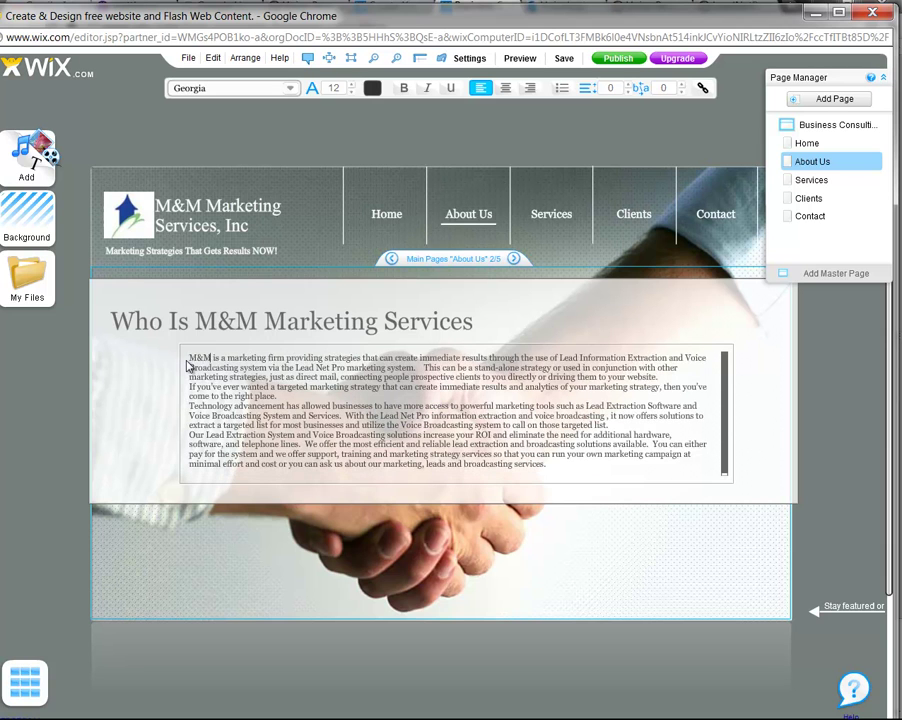
pyautogui.press('BackSpace')
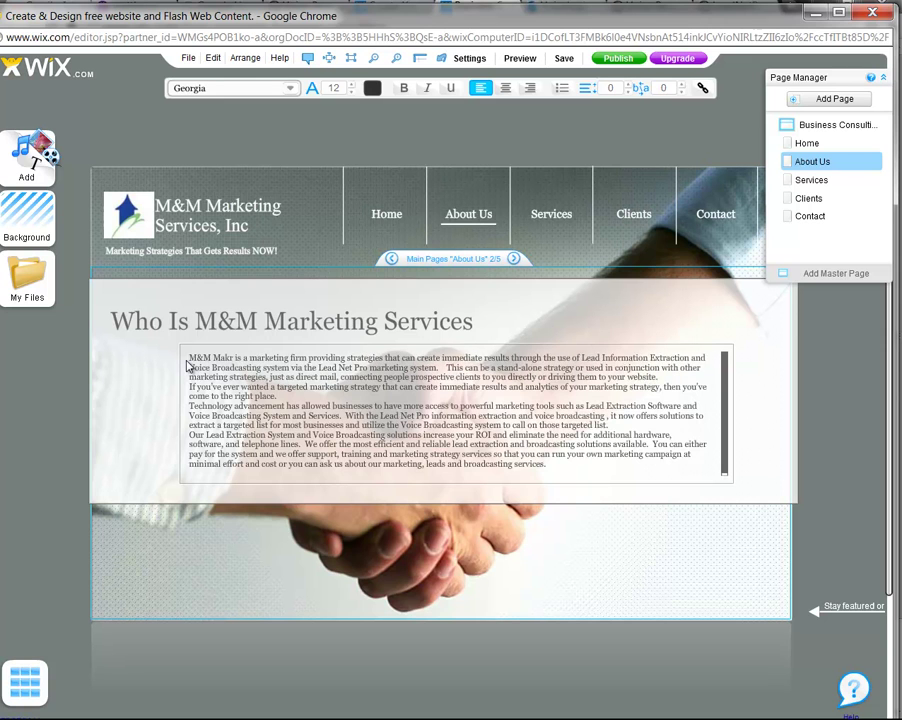
pyautogui.write('rketing Se')
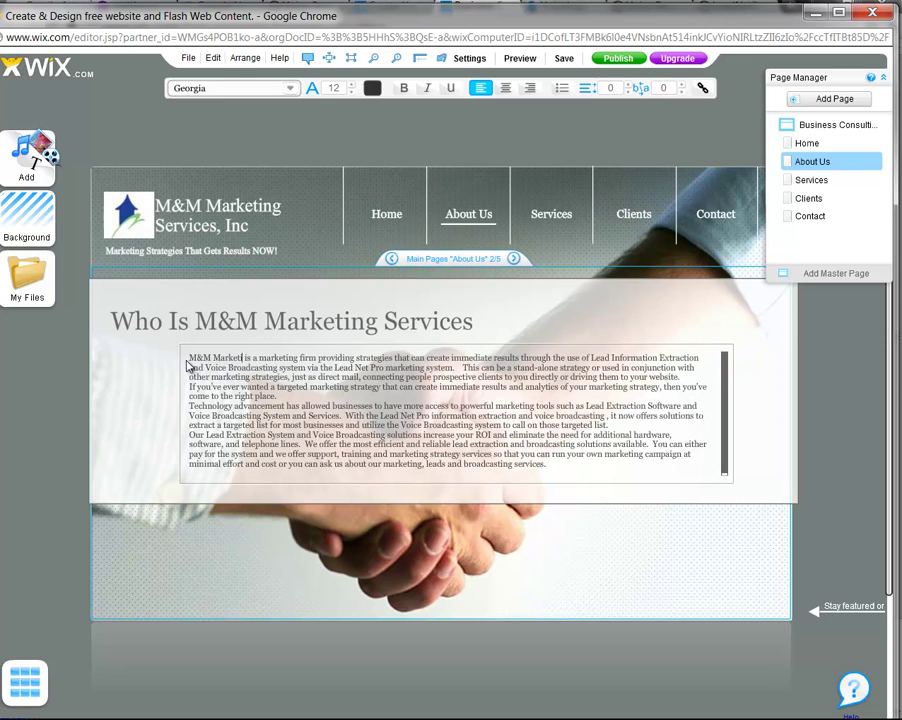
pyautogui.write('rvices')
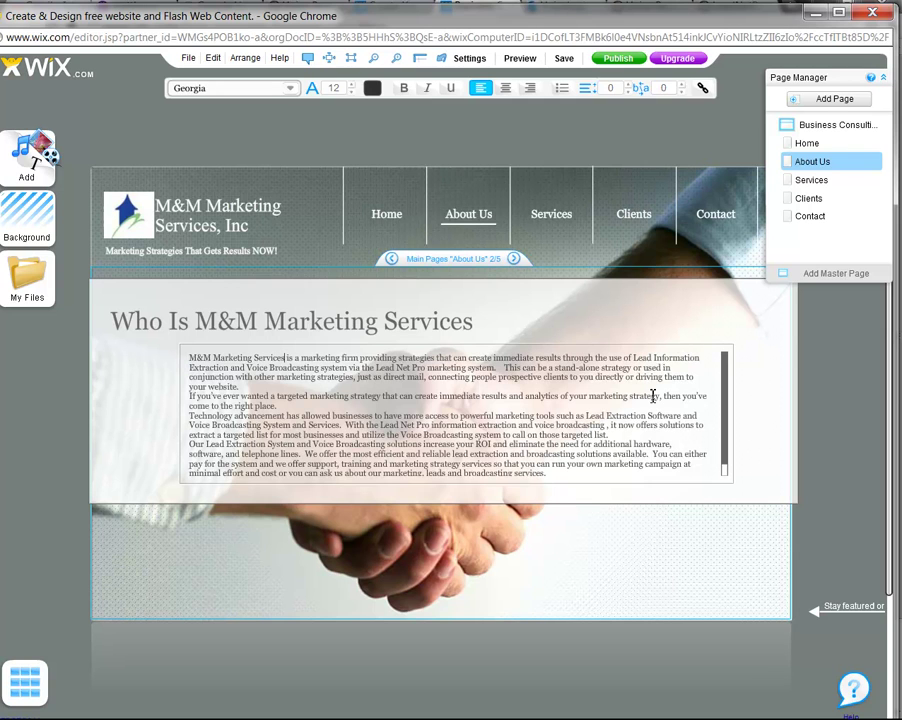
pyautogui.moveTo(723, 466); pyautogui.dragTo(720, 434)
# Widen the About Us paragraph box to the left
pyautogui.click(670, 340)
pyautogui.click(750, 487)
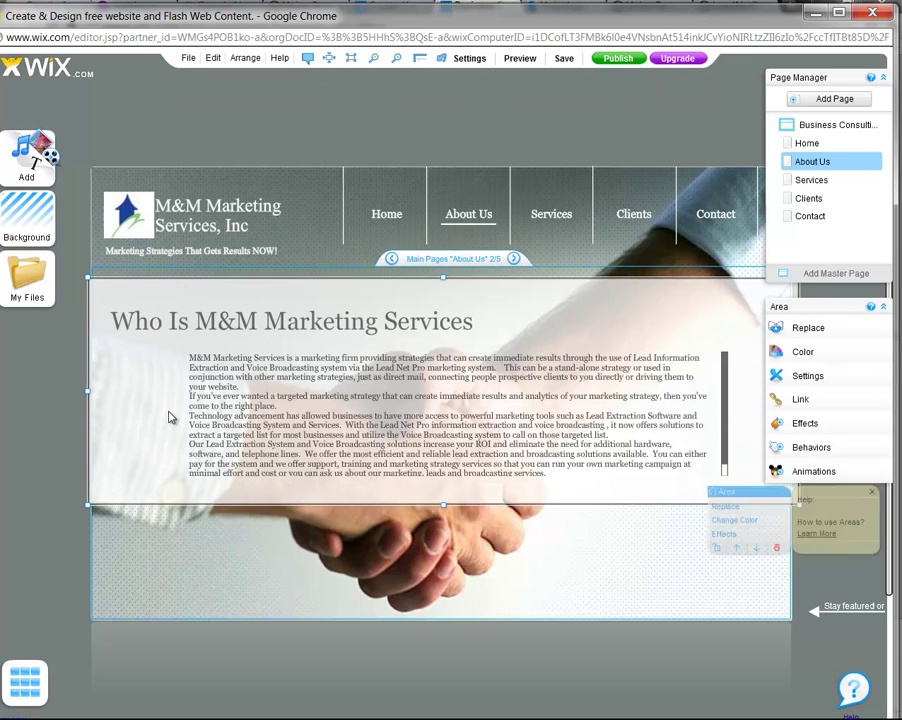
pyautogui.click(198, 413)
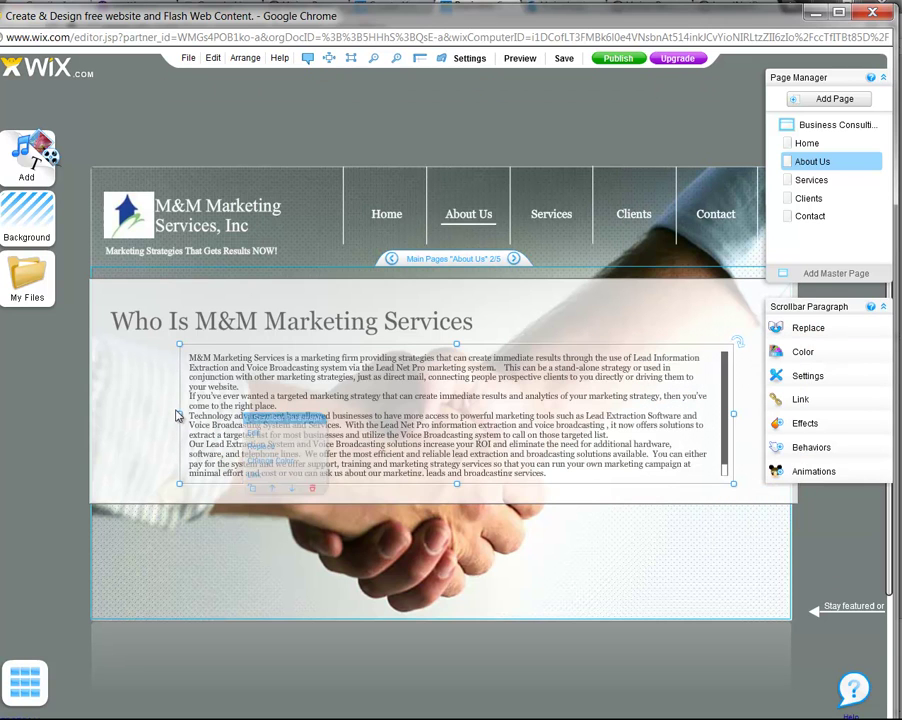
pyautogui.moveTo(179, 414); pyautogui.dragTo(151, 422)
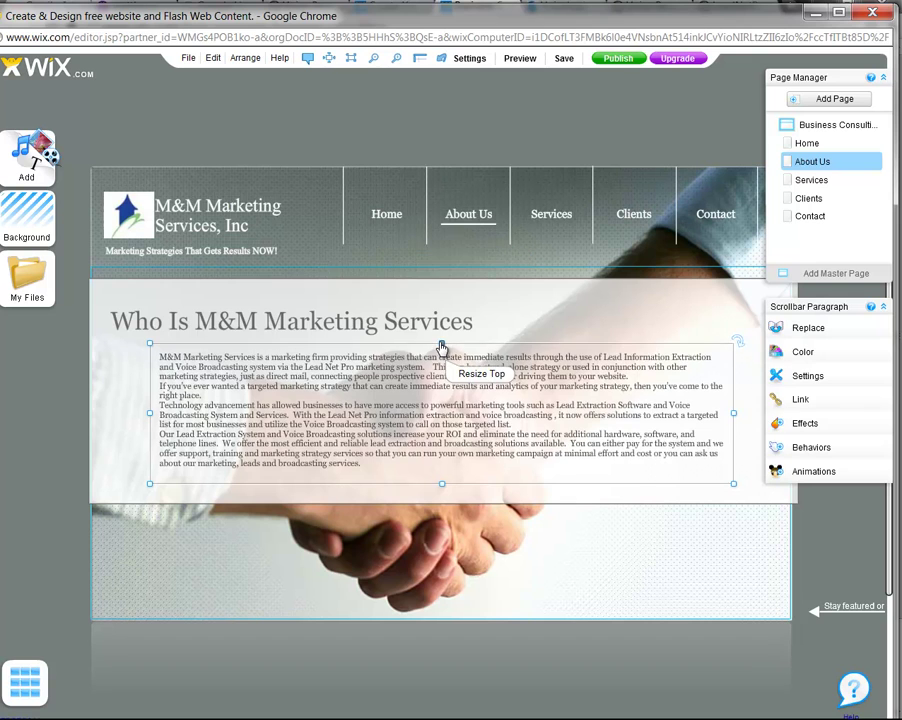
pyautogui.moveTo(442, 347); pyautogui.dragTo(441, 340)
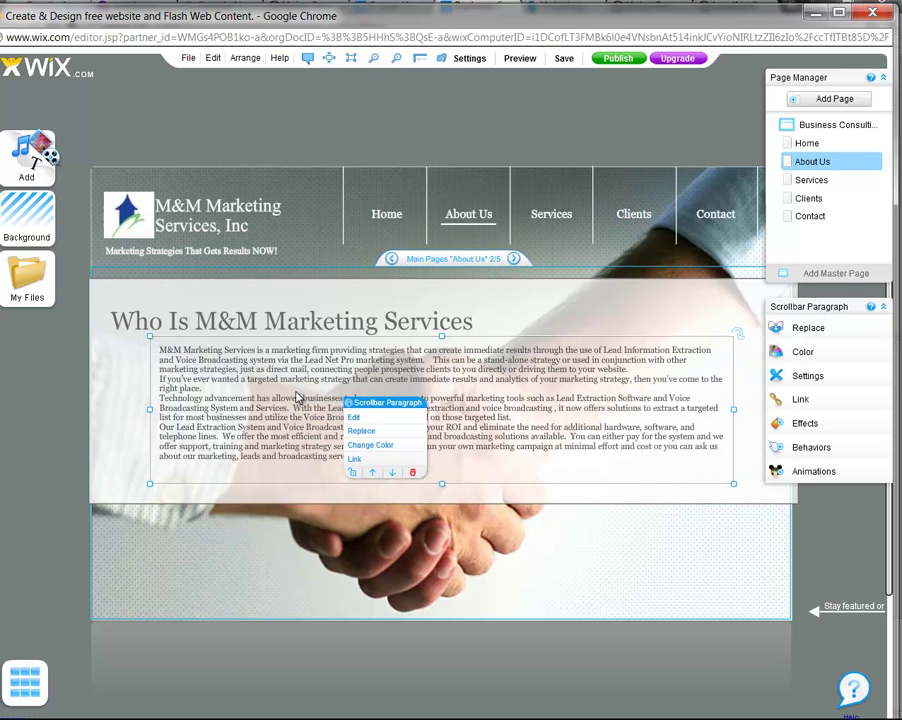
# Add blank lines before the Technology and Our Lead Extraction paragraphs
pyautogui.click(354, 417)
pyautogui.click(216, 379)
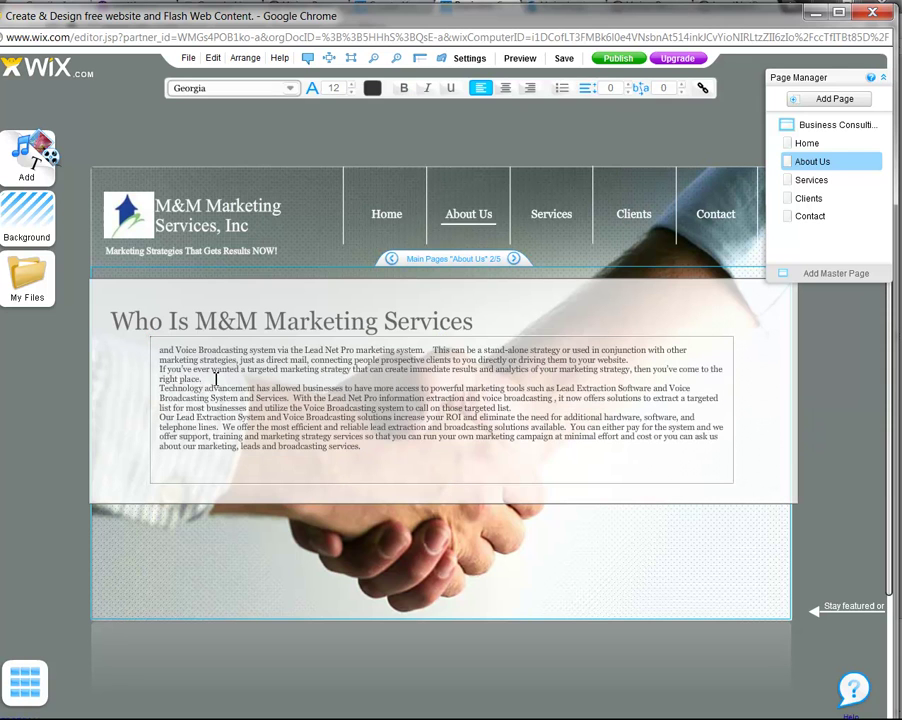
pyautogui.press('Return')
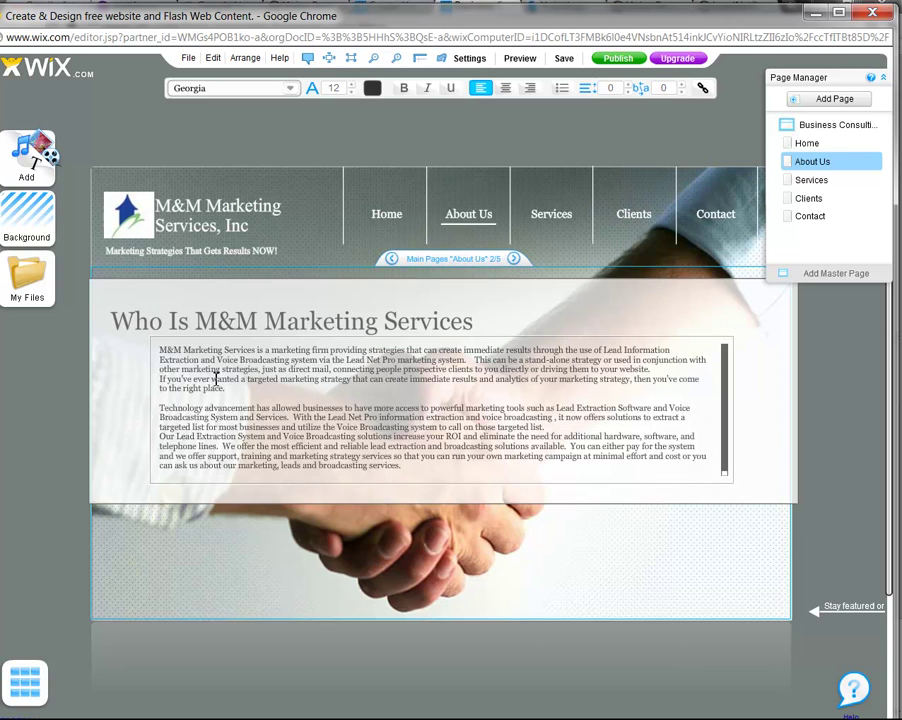
pyautogui.press('Return')
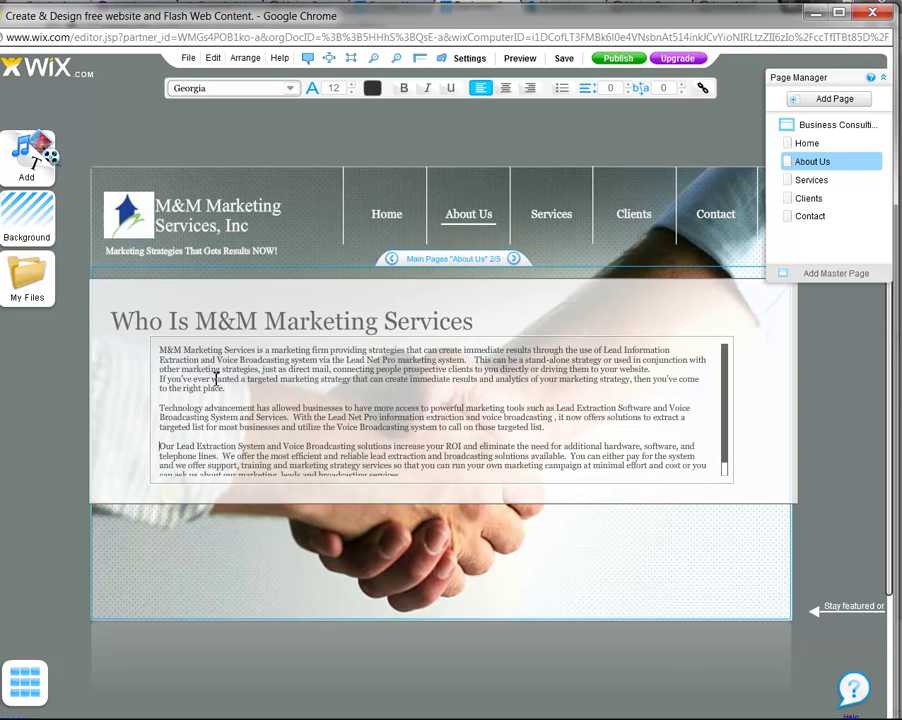
pyautogui.click(743, 424)
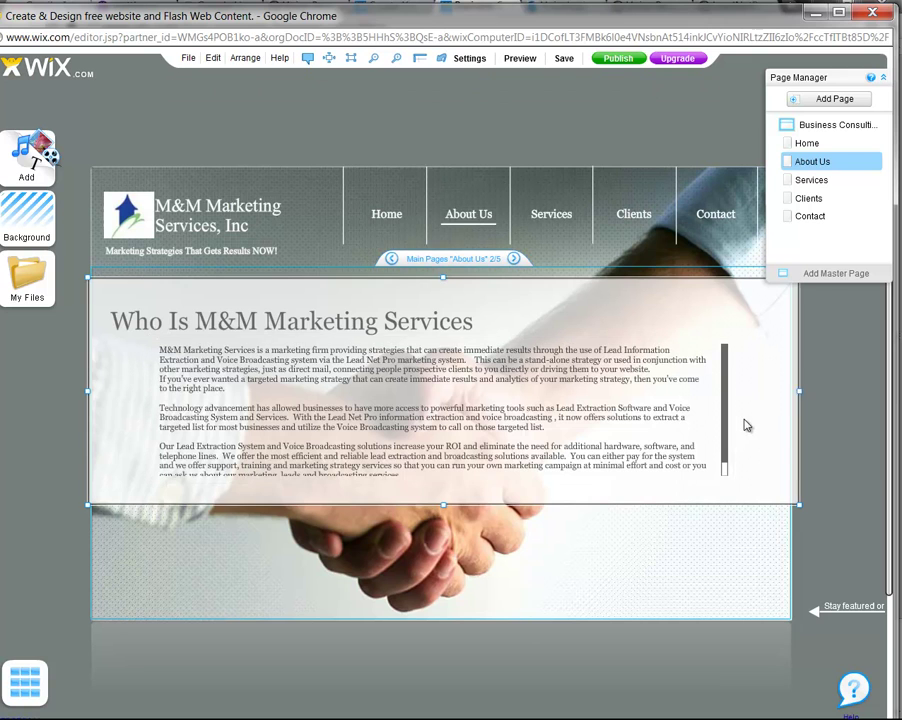
# Widen the box rightward and lengthen it so all text shows, then go to Services
pyautogui.click(275, 467)
pyautogui.moveTo(146, 412)
pyautogui.mouseDown()
pyautogui.moveTo(121, 422)
pyautogui.moveTo(132, 423)
pyautogui.mouseUp()
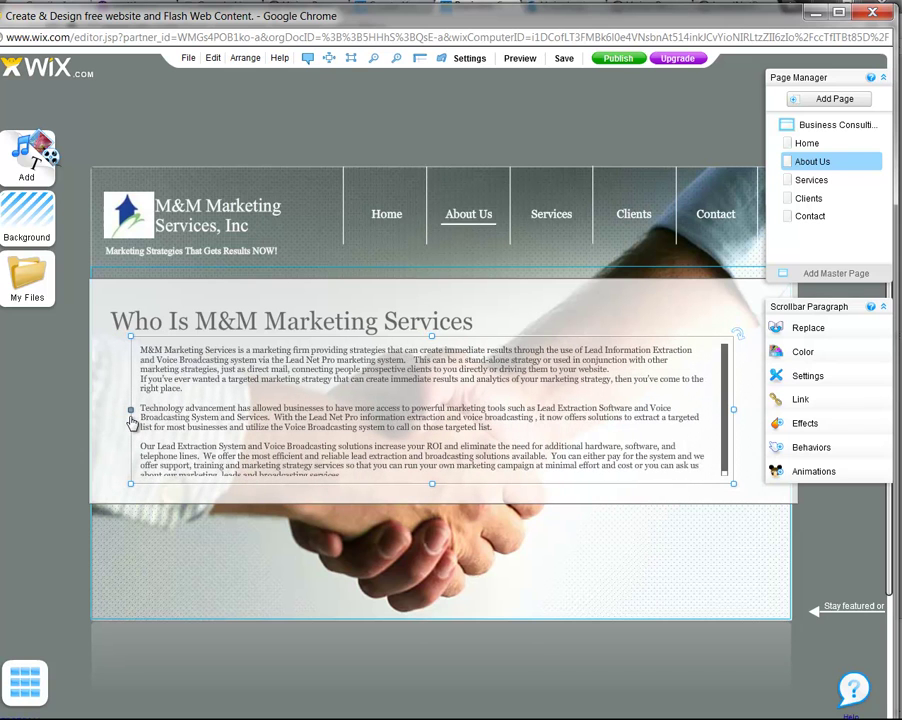
pyautogui.moveTo(734, 414); pyautogui.dragTo(752, 412)
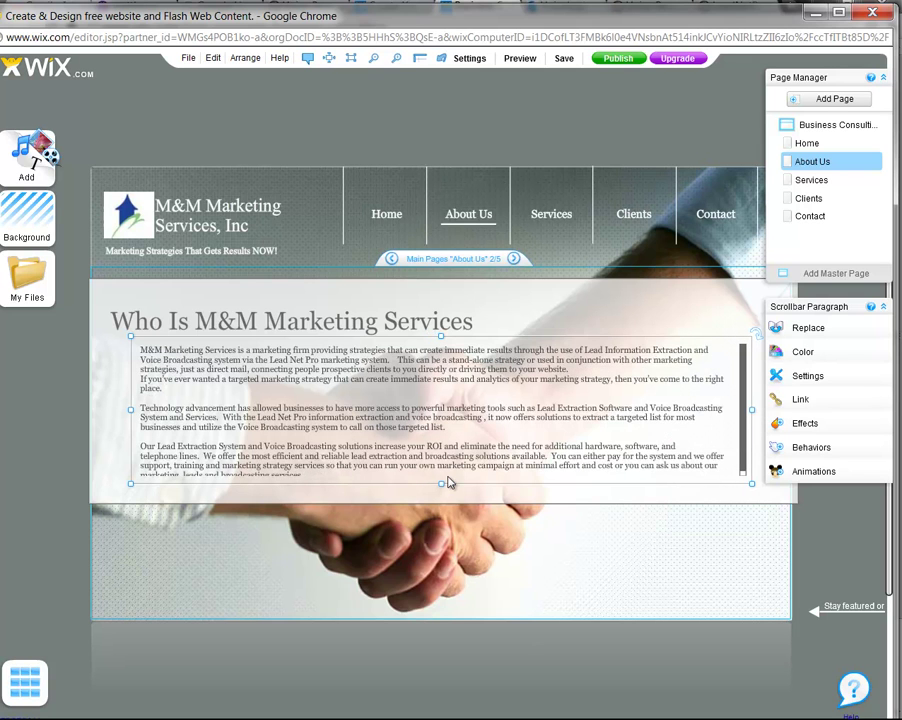
pyautogui.moveTo(443, 485); pyautogui.dragTo(440, 496)
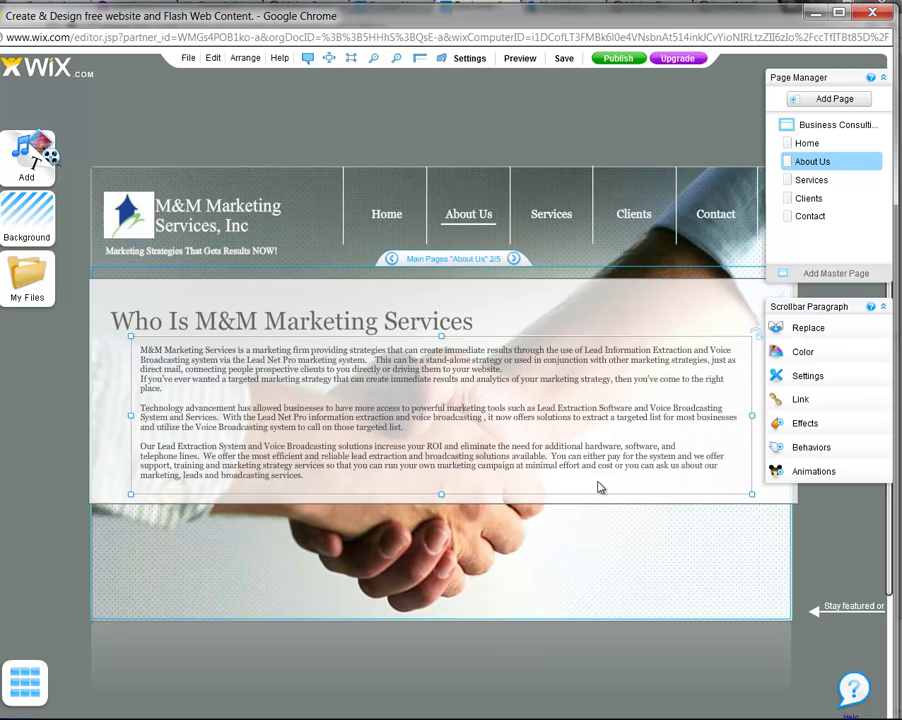
pyautogui.click(585, 335)
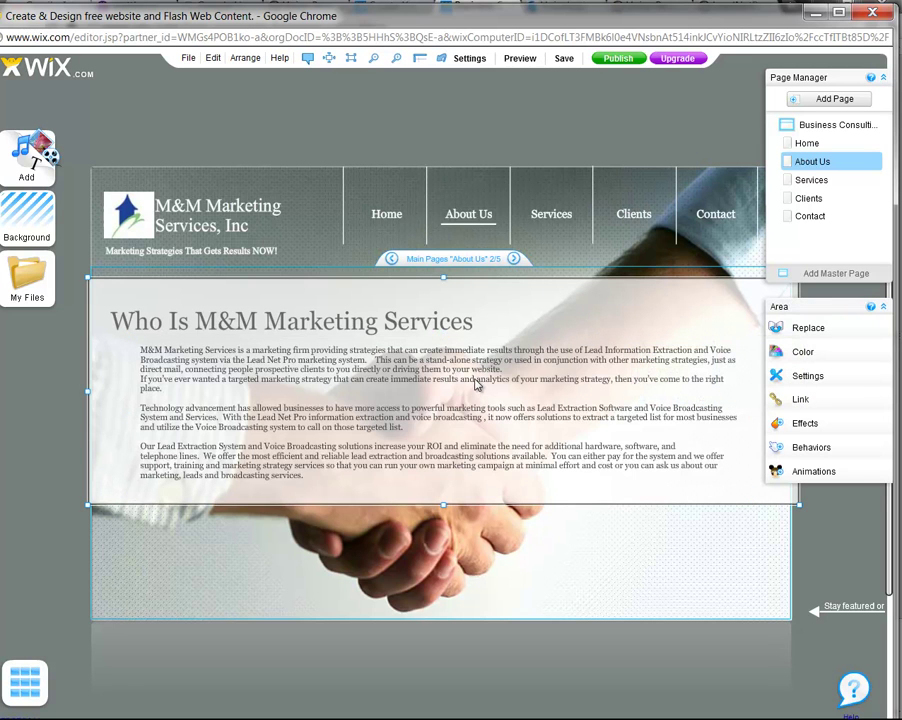
pyautogui.click(551, 228)
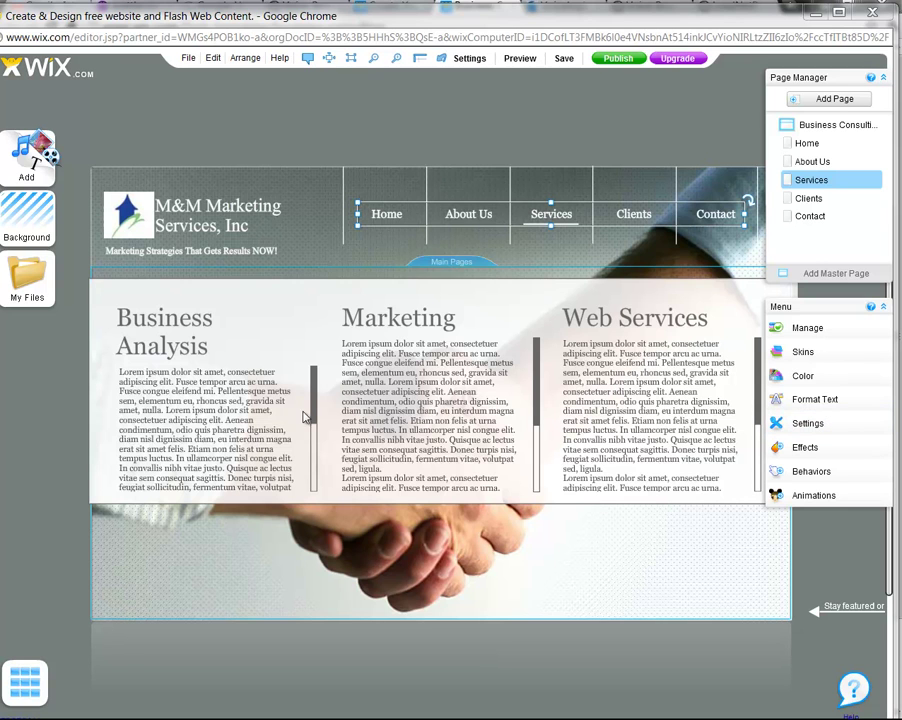
# Retype the Business Analysis heading as 'LeadNetPro' and widen its box to fit
pyautogui.click(178, 352)
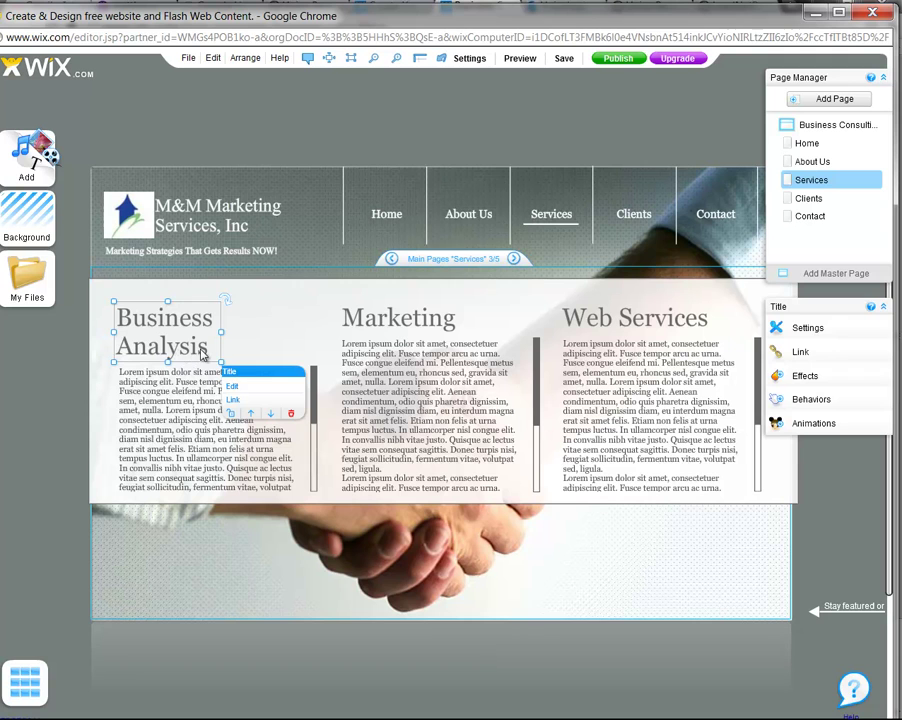
pyautogui.doubleClick(210, 352)
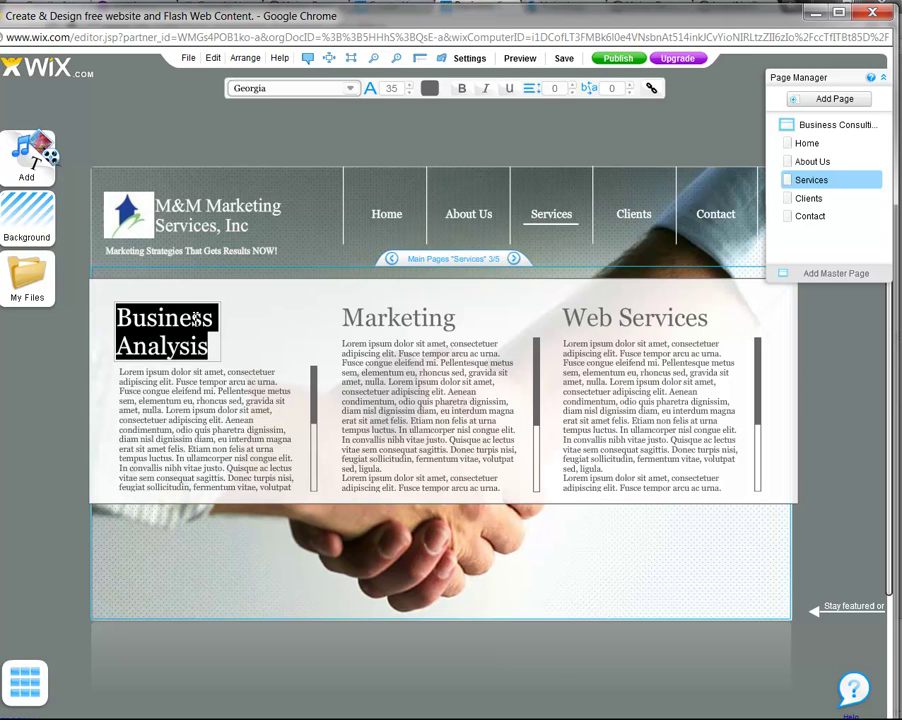
pyautogui.write('L')
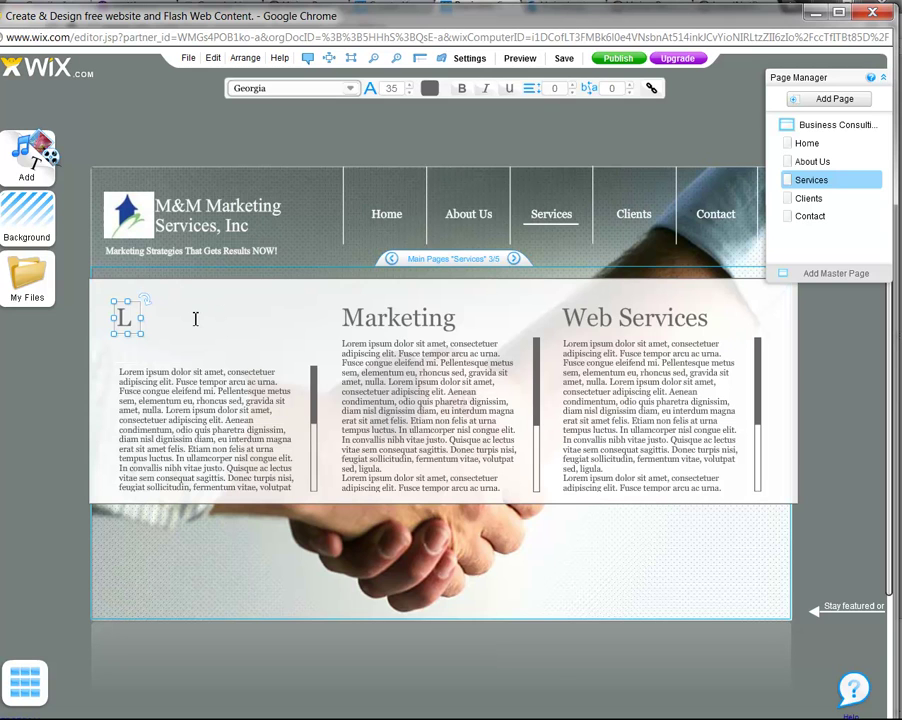
pyautogui.write('eadNe')
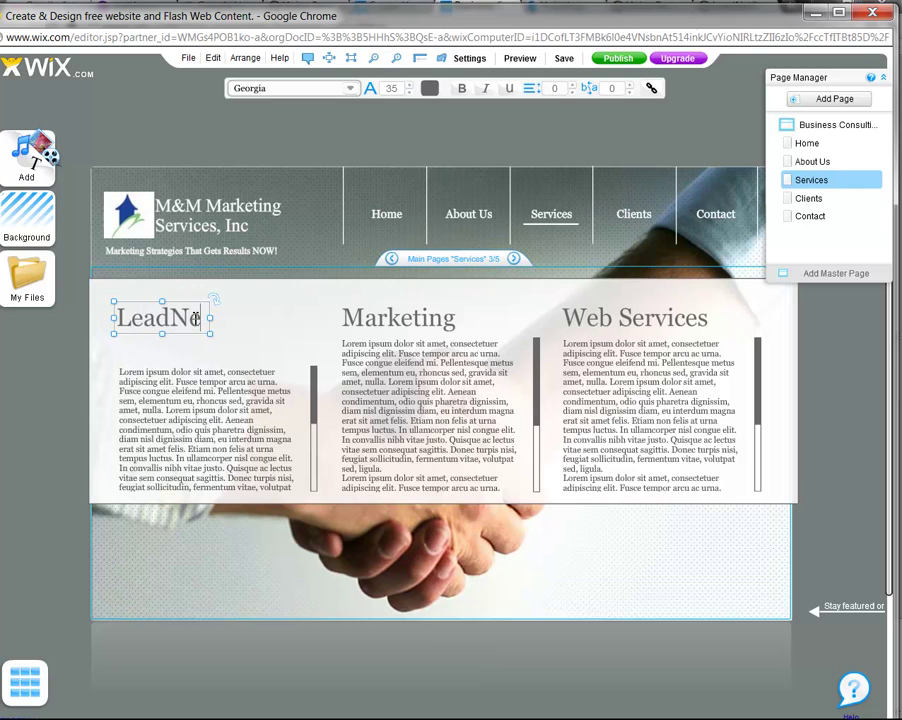
pyautogui.write('tPro')
pyautogui.moveTo(263, 324)
pyautogui.mouseDown()
pyautogui.moveTo(282, 326)
pyautogui.moveTo(257, 325)
pyautogui.mouseUp()
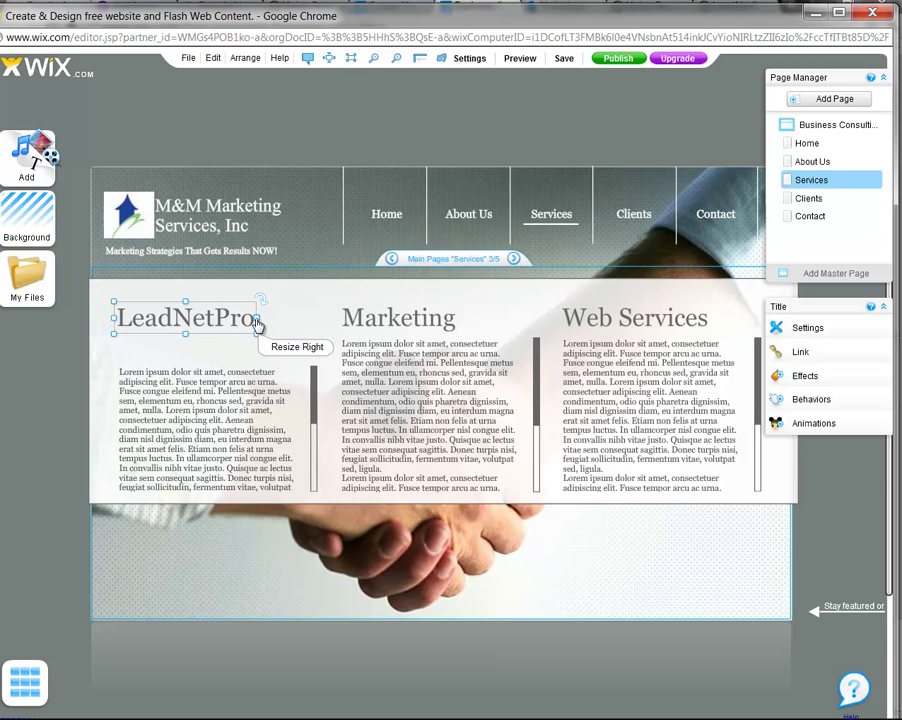
pyautogui.click(231, 401)
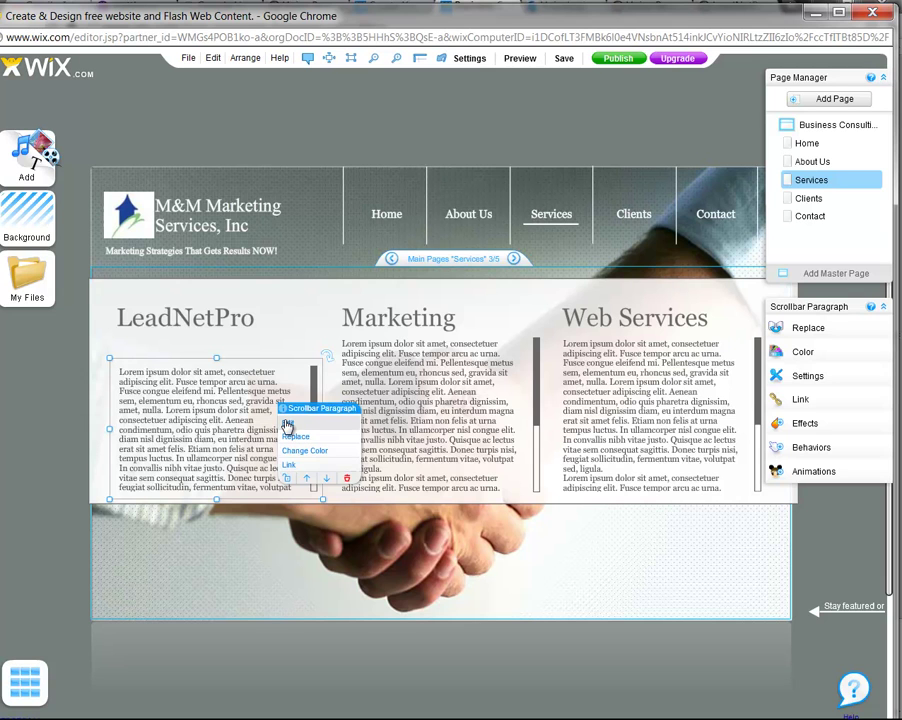
# Clear the placeholder paragraph under LeadNetPro and paste in the prepared lead-generation description
pyautogui.click(287, 424)
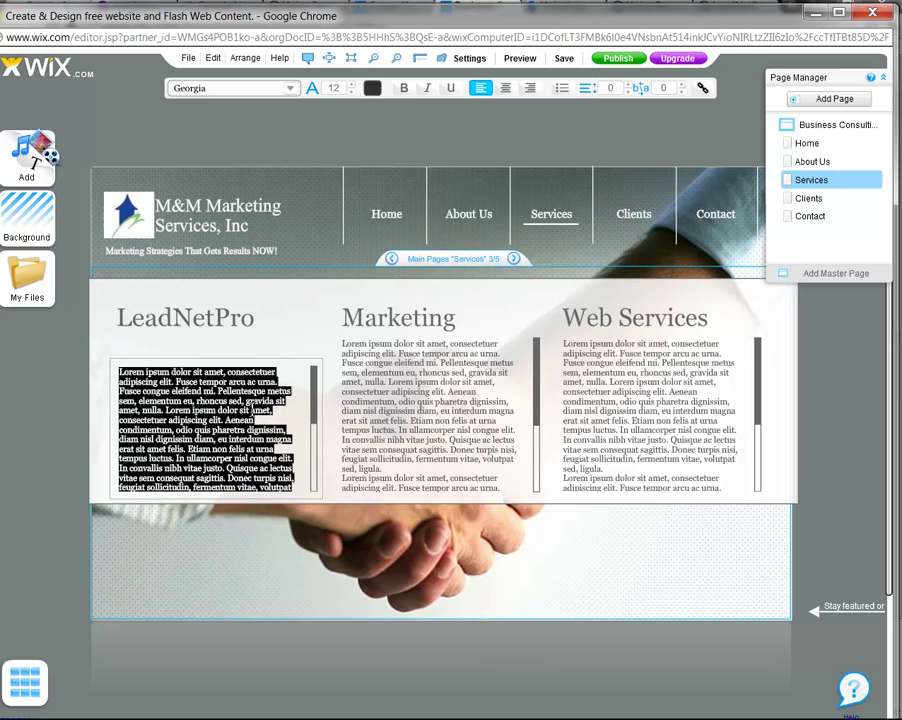
pyautogui.press('BackSpace')
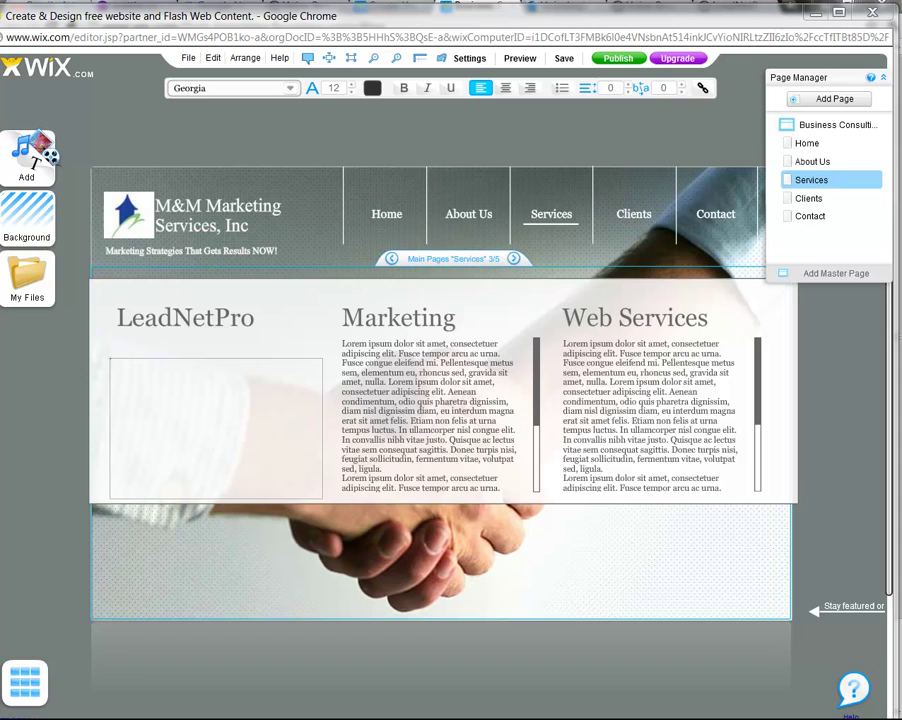
pyautogui.rightClick(146, 397)
pyautogui.press('Escape')
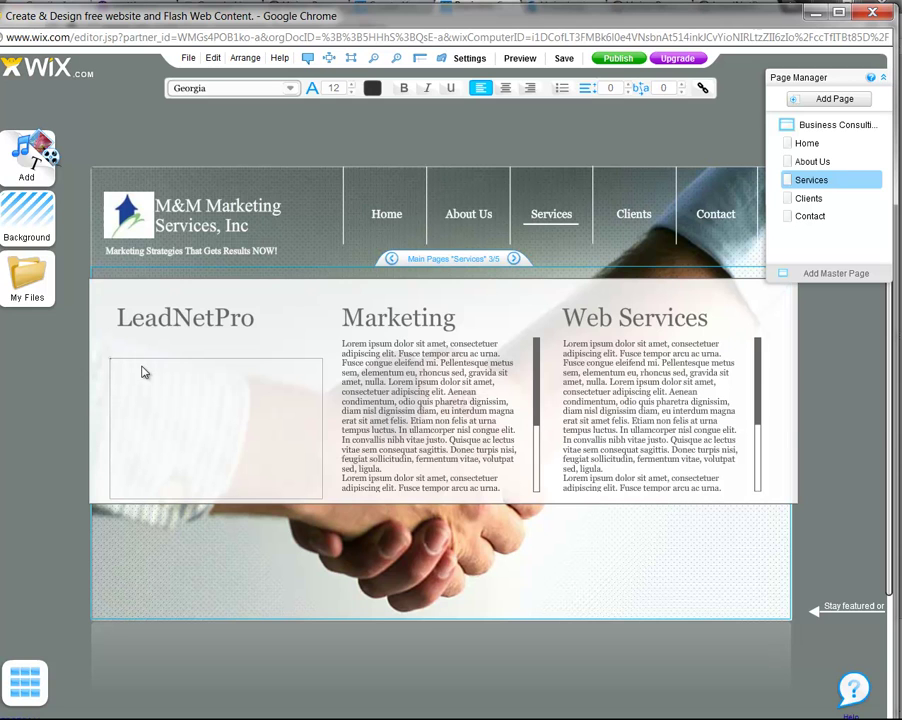
pyautogui.click(205, 325)
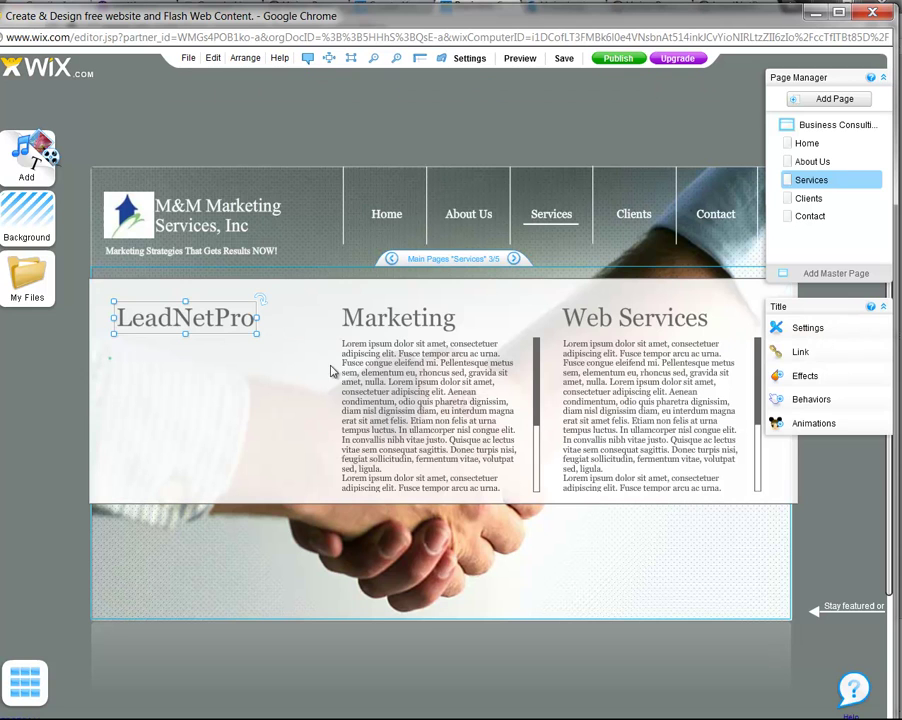
pyautogui.click(254, 399)
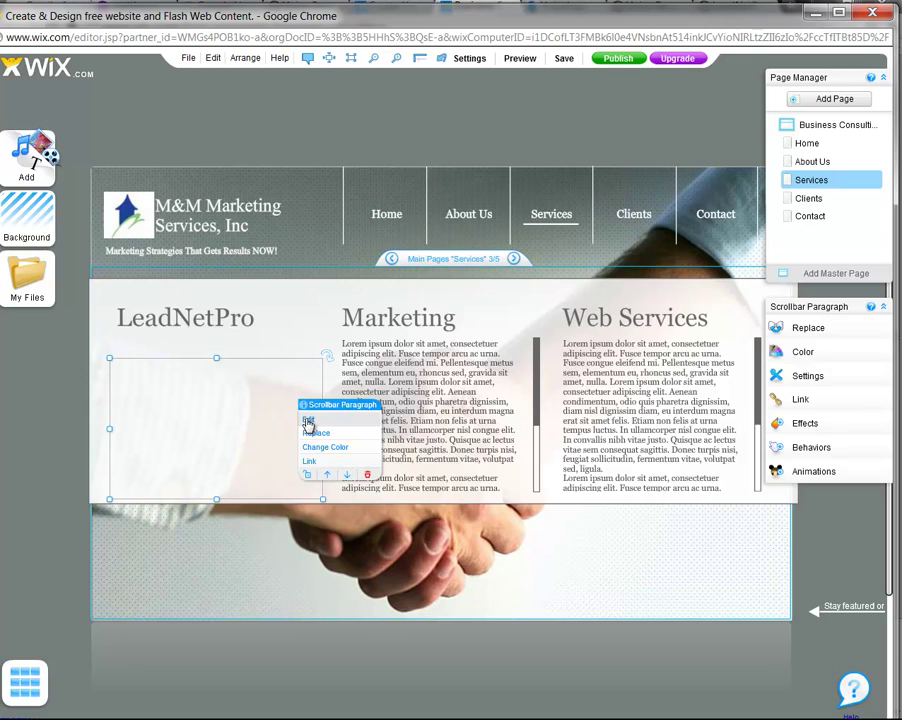
pyautogui.click(308, 424)
pyautogui.rightClick(196, 406)
pyautogui.click(233, 452)
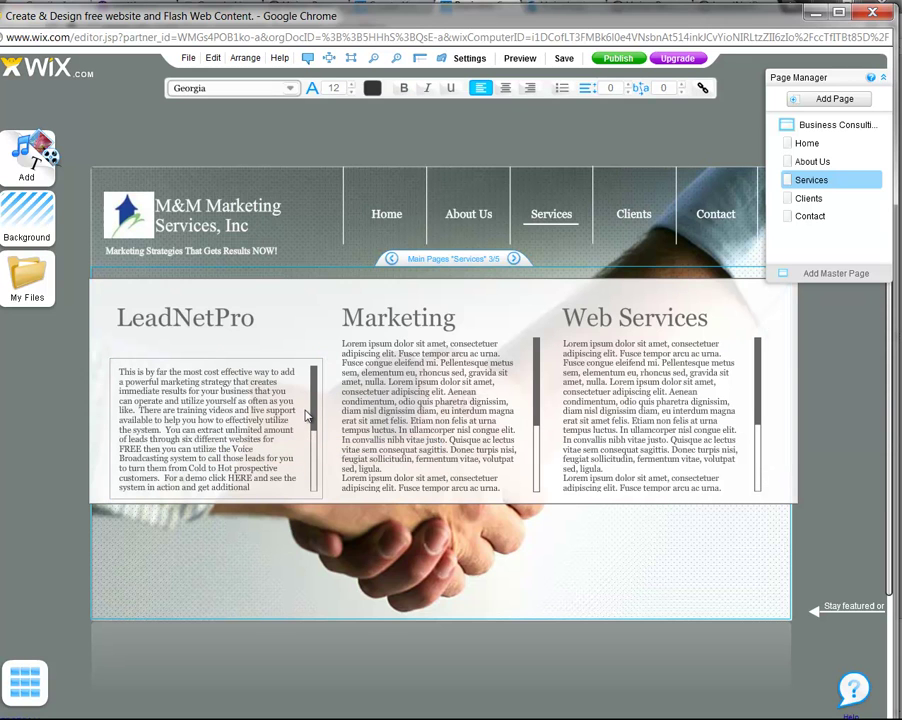
pyautogui.moveTo(314, 418); pyautogui.dragTo(312, 372)
pyautogui.click(383, 508)
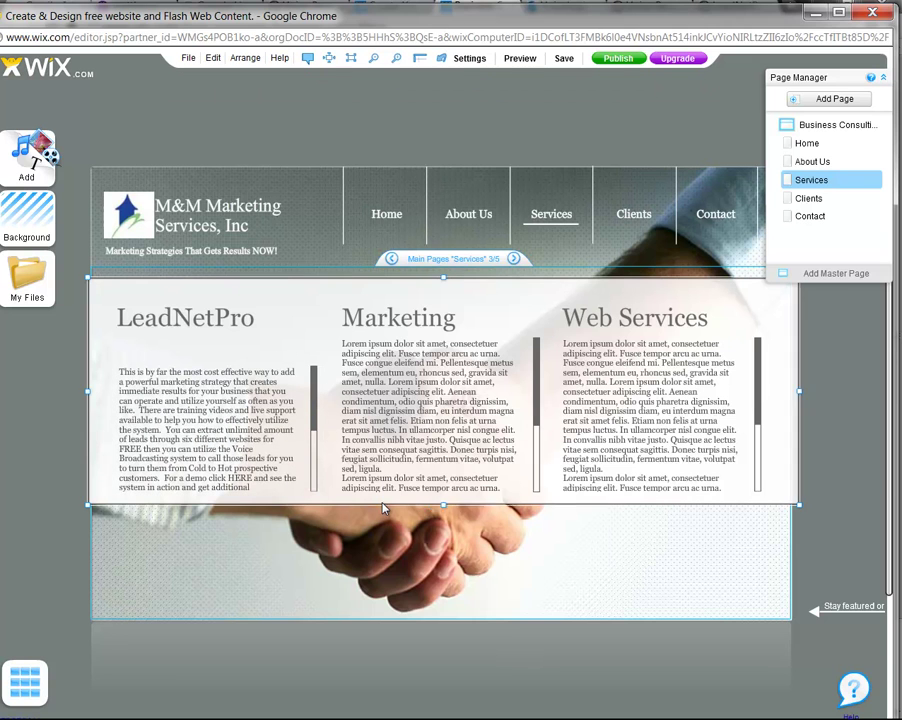
# Make the content strip and the LeadNetPro, Marketing and Web Services text boxes taller
pyautogui.click(436, 512)
pyautogui.moveTo(448, 519); pyautogui.dragTo(457, 583)
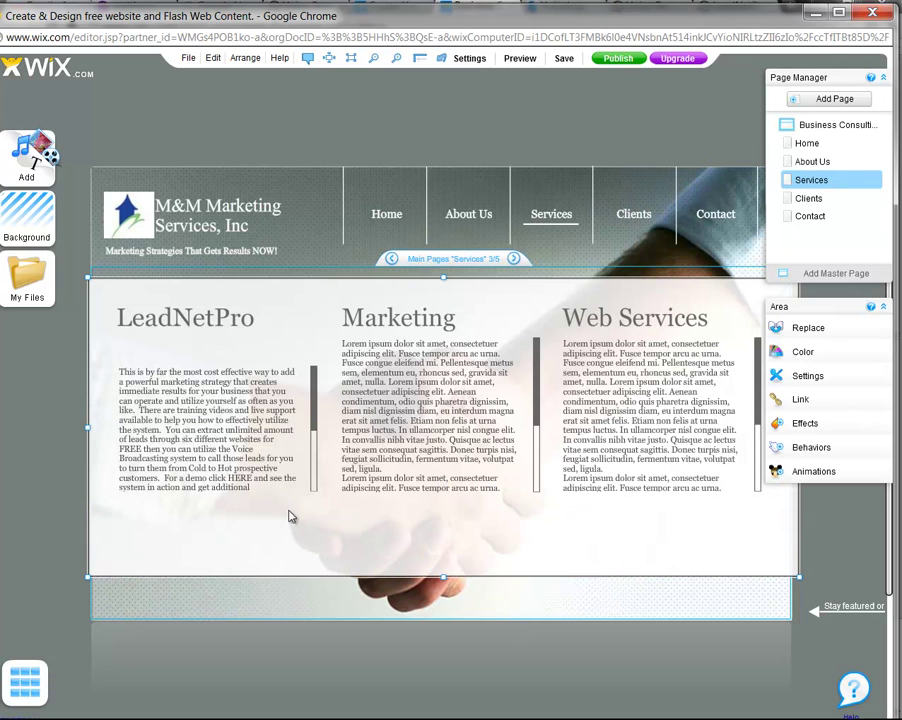
pyautogui.click(246, 494)
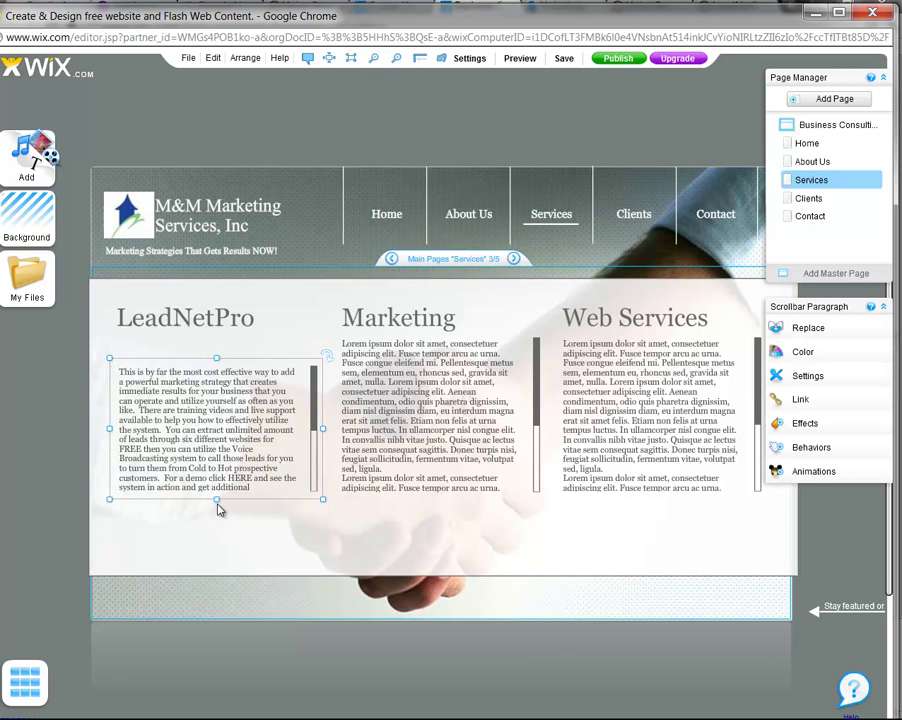
pyautogui.moveTo(217, 503); pyautogui.dragTo(215, 548)
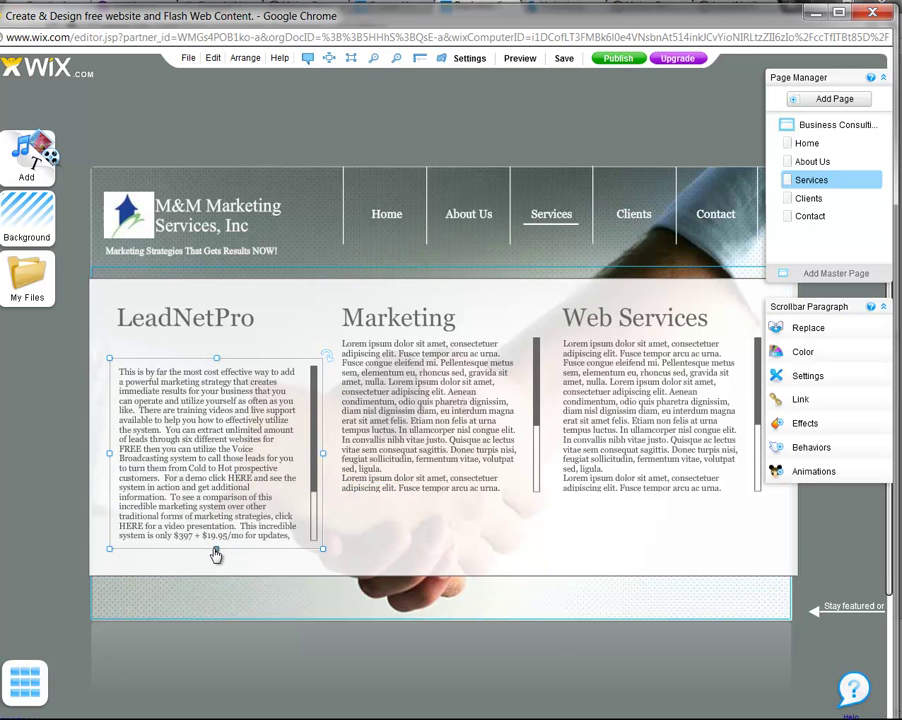
pyautogui.click(444, 478)
pyautogui.moveTo(441, 504); pyautogui.dragTo(451, 560)
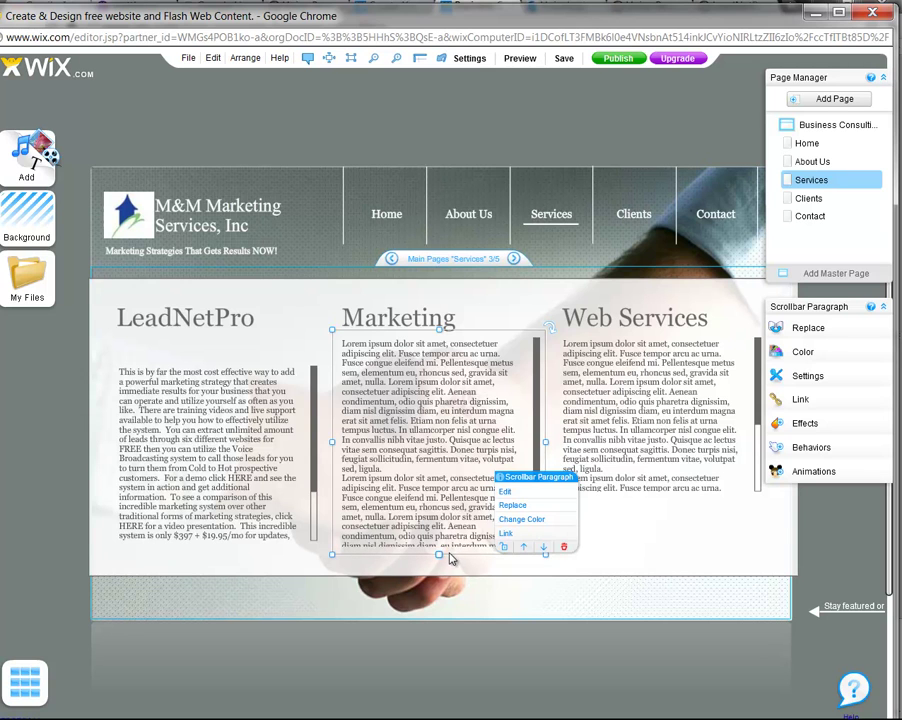
pyautogui.click(624, 464)
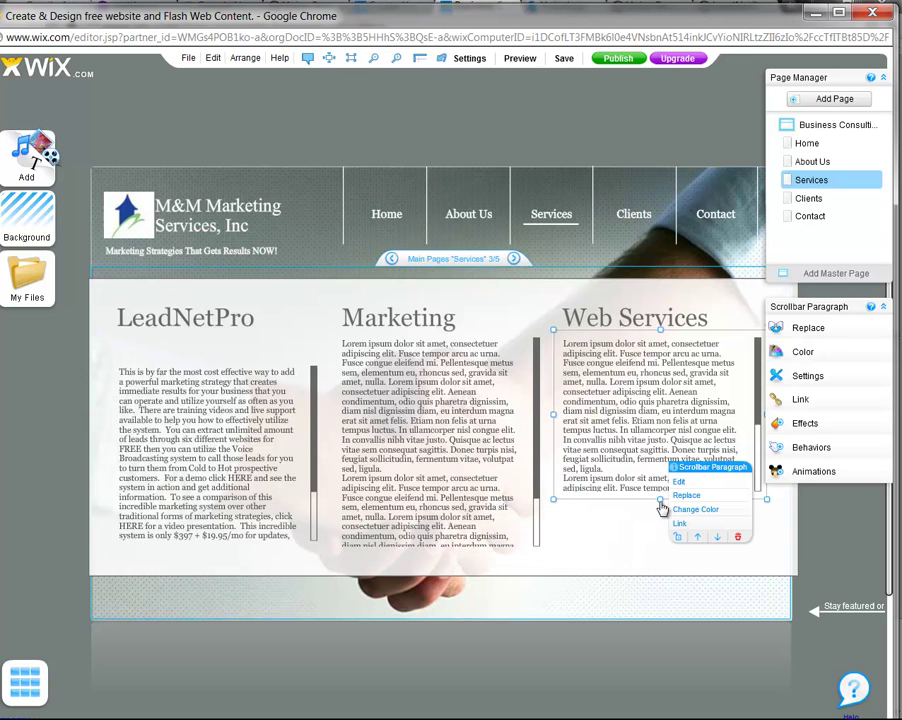
pyautogui.moveTo(660, 499); pyautogui.dragTo(661, 548)
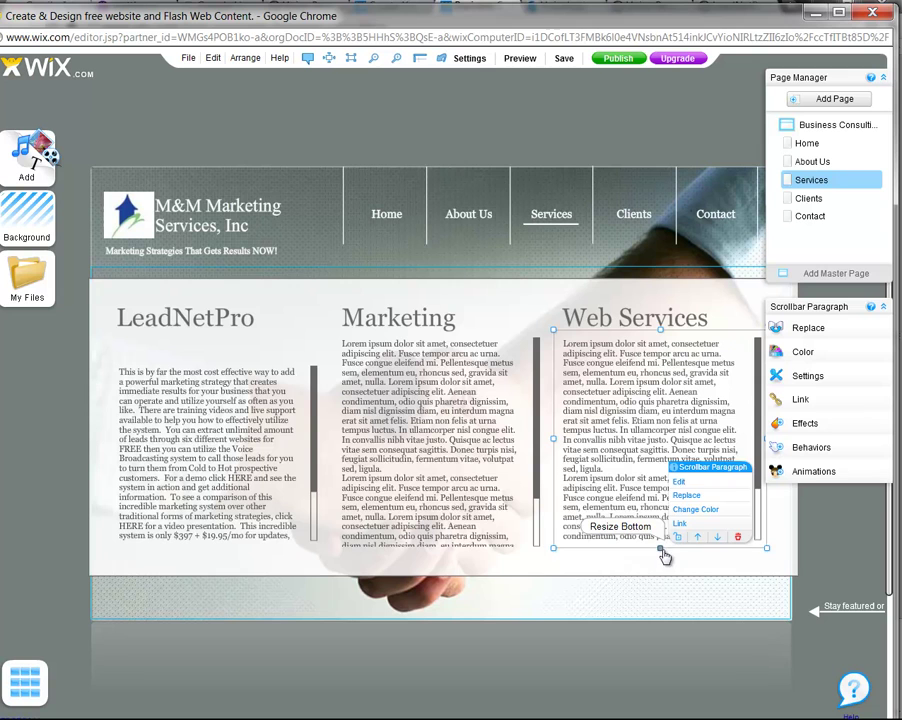
# Reselect the LeadNetPro text box and enter text editing mode
pyautogui.click(229, 414)
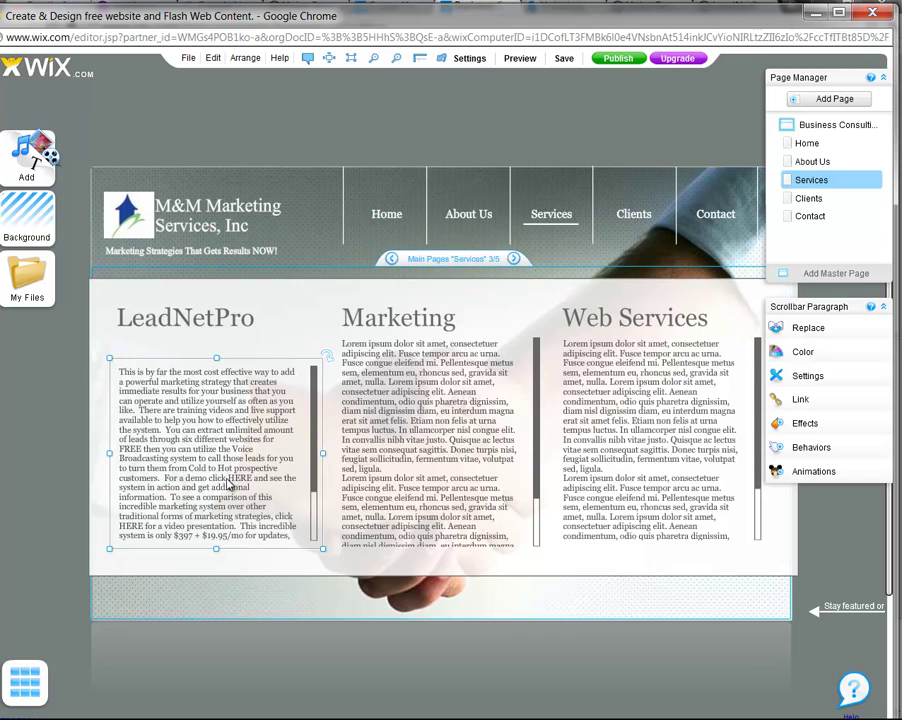
pyautogui.click(231, 484)
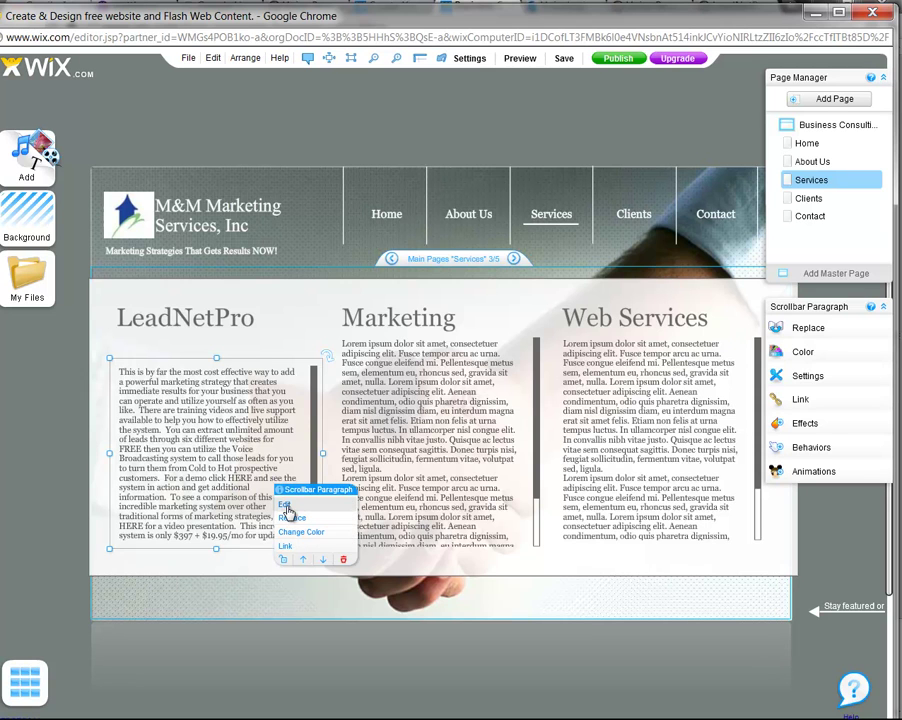
pyautogui.click(239, 486)
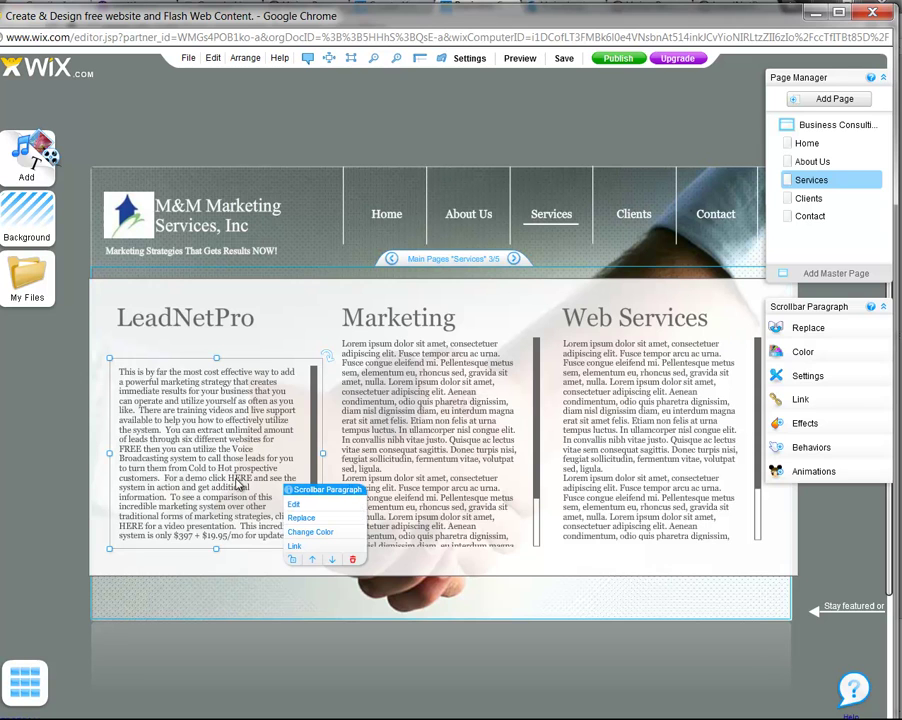
pyautogui.click(292, 499)
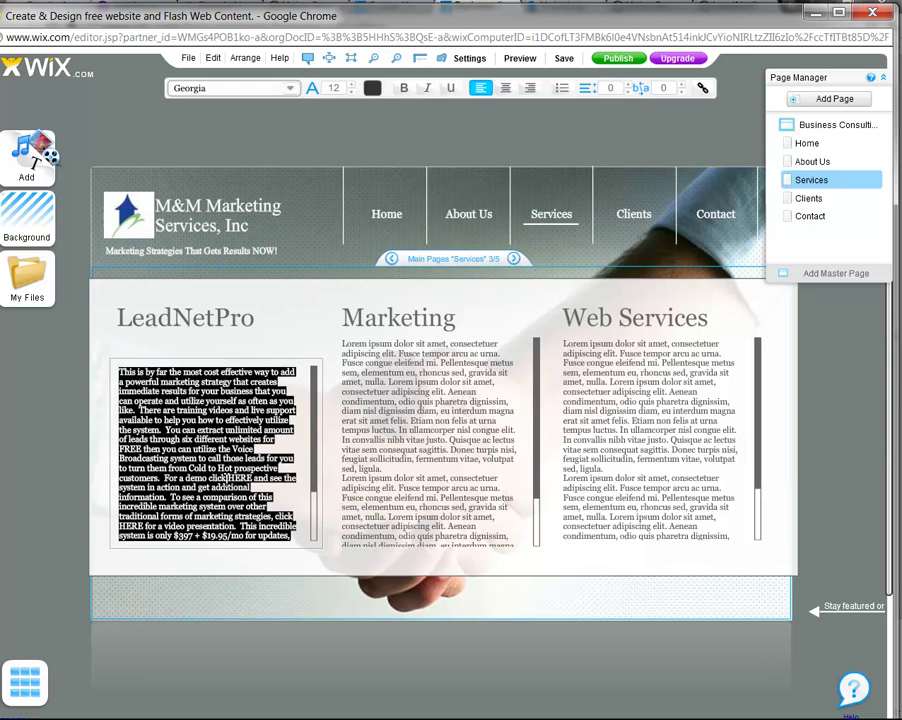
pyautogui.doubleClick(250, 479)
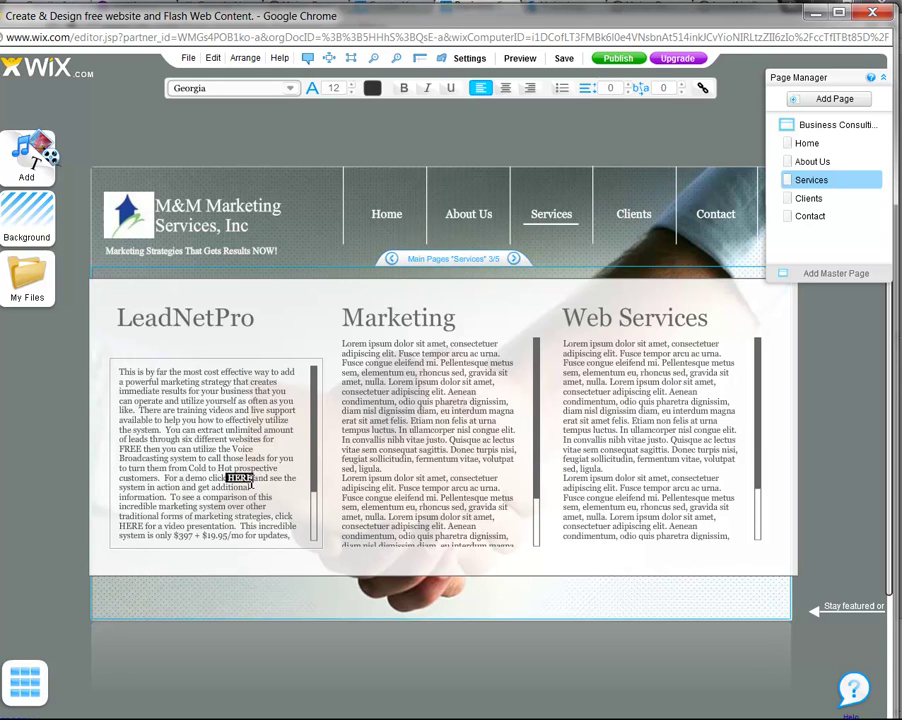
pyautogui.click(703, 92)
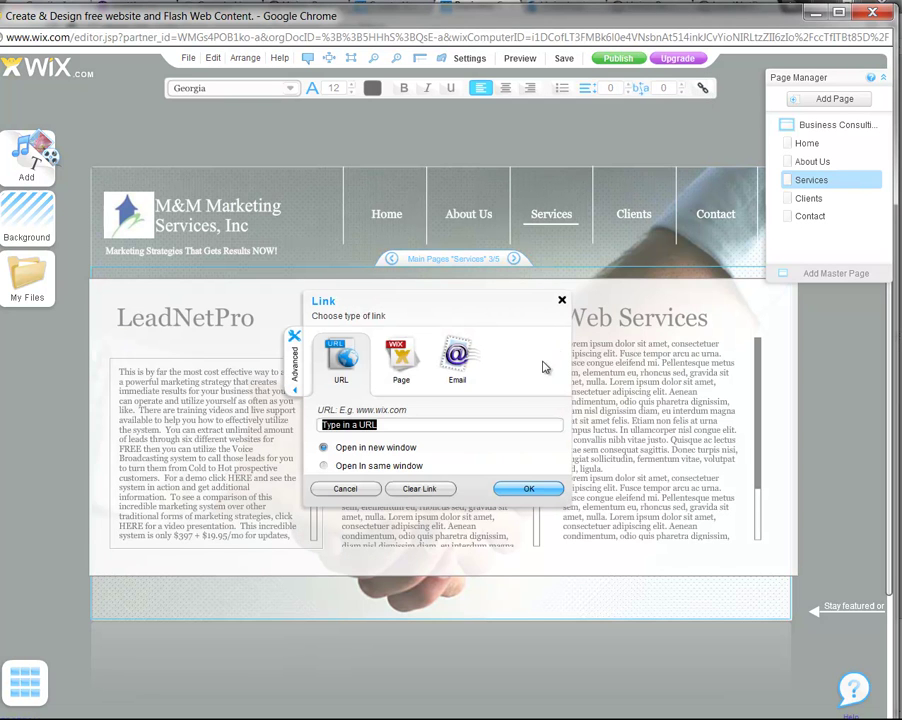
pyautogui.click(322, 446)
pyautogui.write('www')
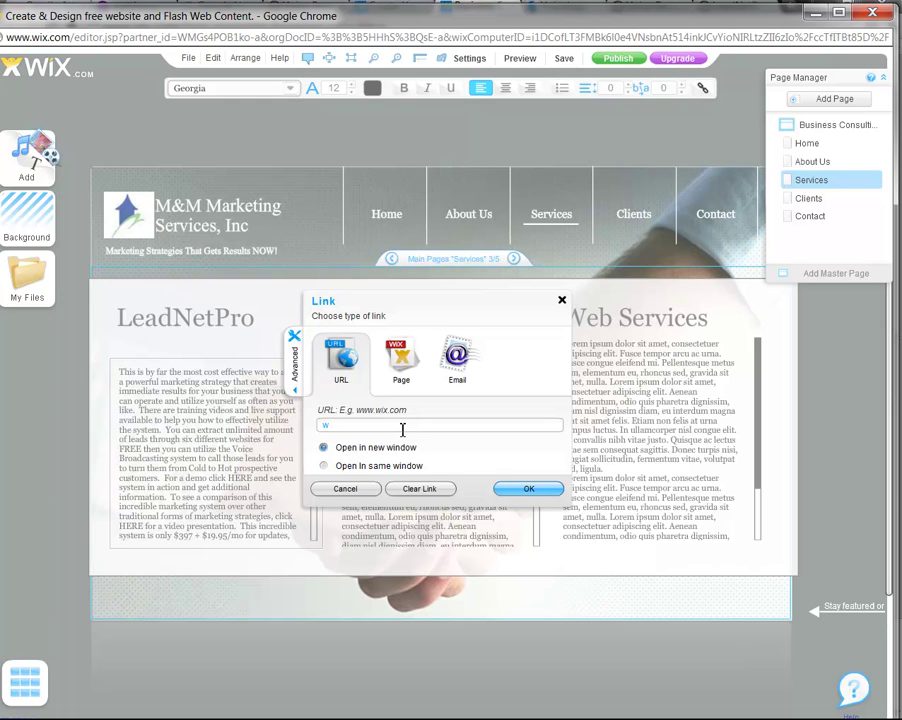
pyautogui.press('BackSpace')
pyautogui.press('BackSpace')
pyautogui.press('BackSpace')
pyautogui.press('BackSpace')
pyautogui.write('http://hjpowermarketing.com')
pyautogui.click(520, 488)
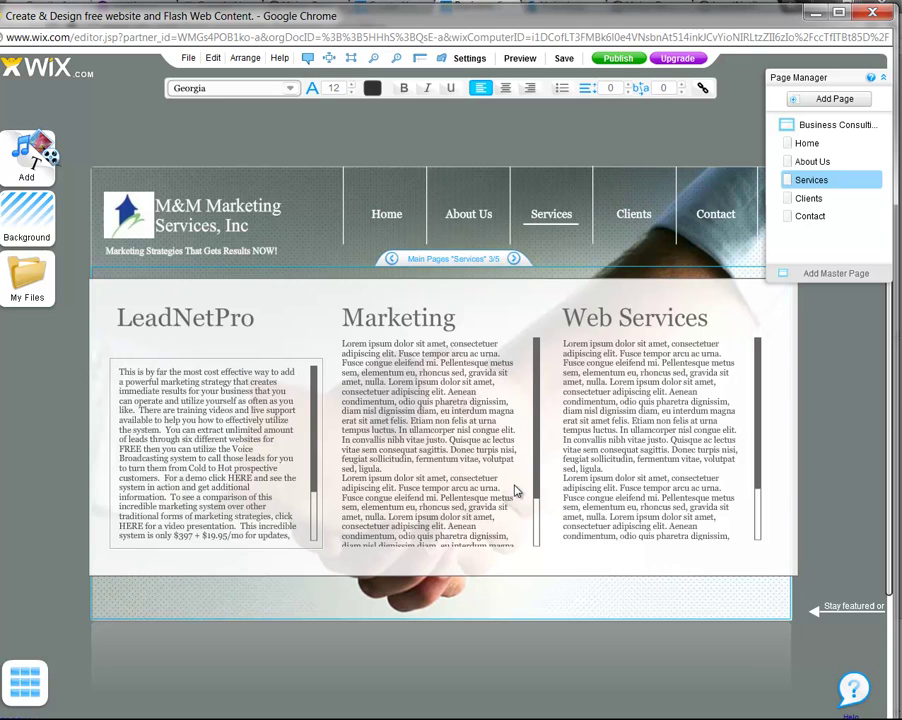
# Reopen the LeadNetPro text and verify the link on HERE
pyautogui.doubleClick(238, 485)
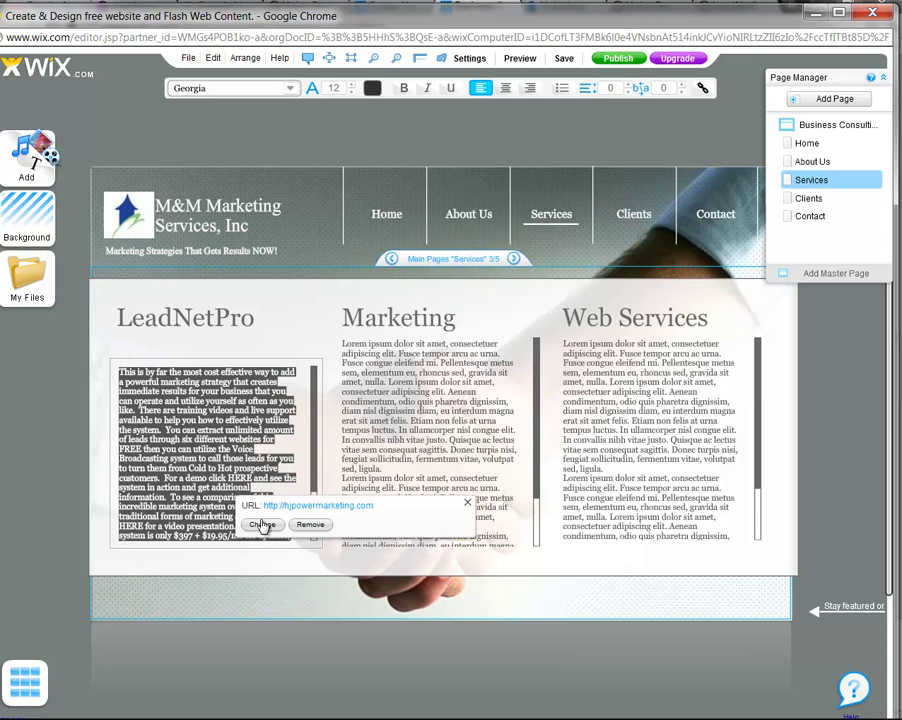
pyautogui.click(182, 322)
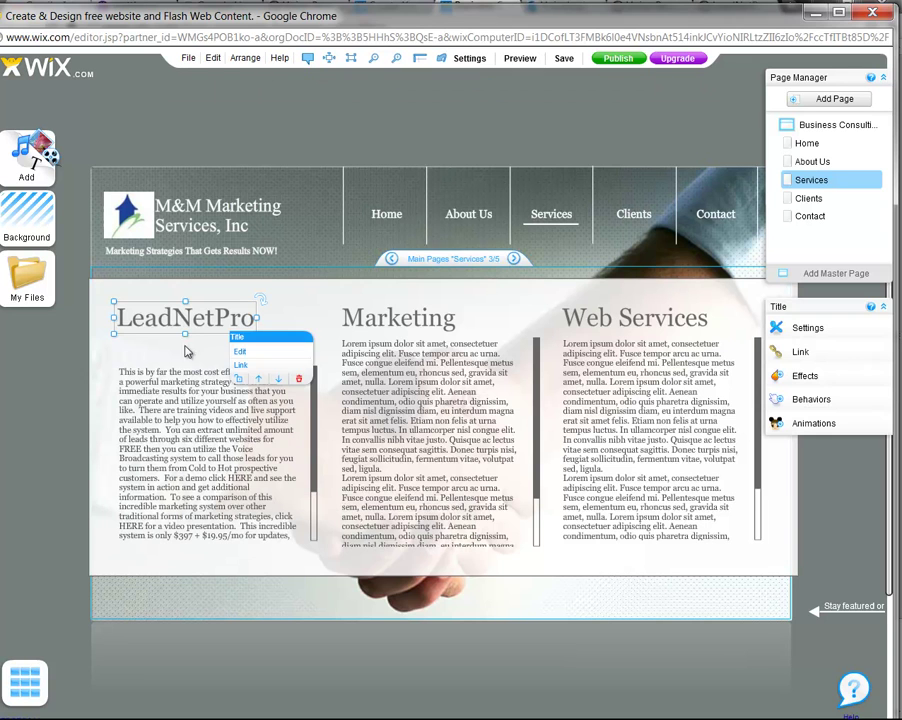
pyautogui.click(233, 484)
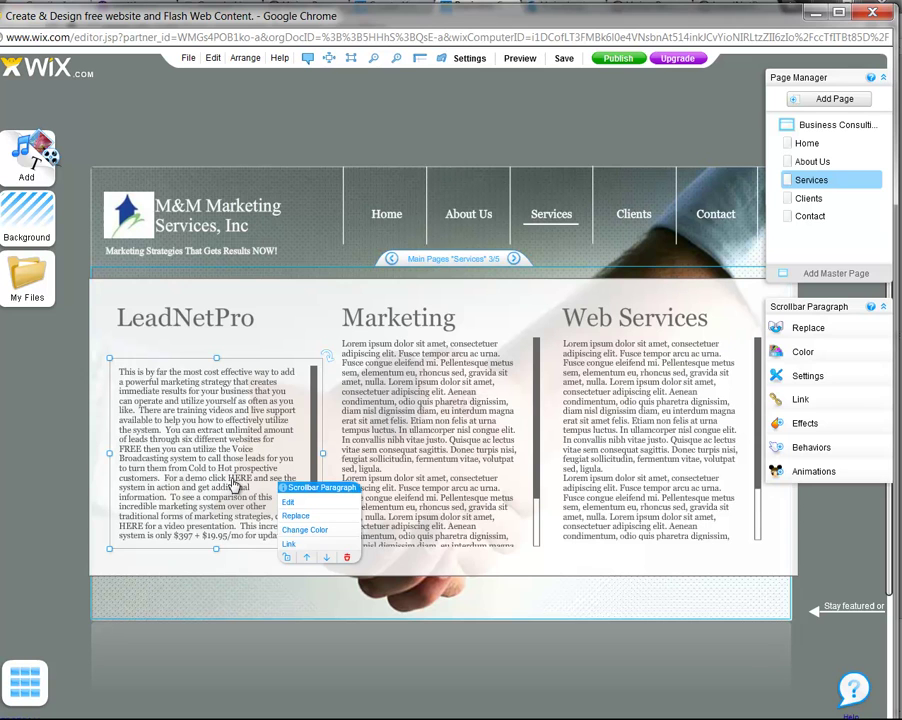
pyautogui.click(287, 501)
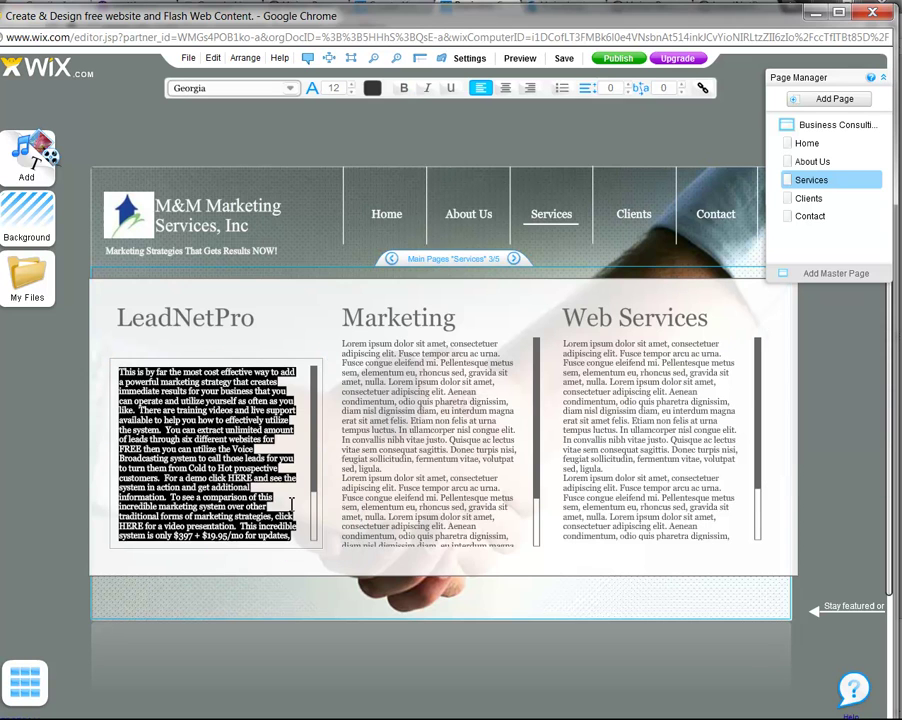
pyautogui.click(243, 488)
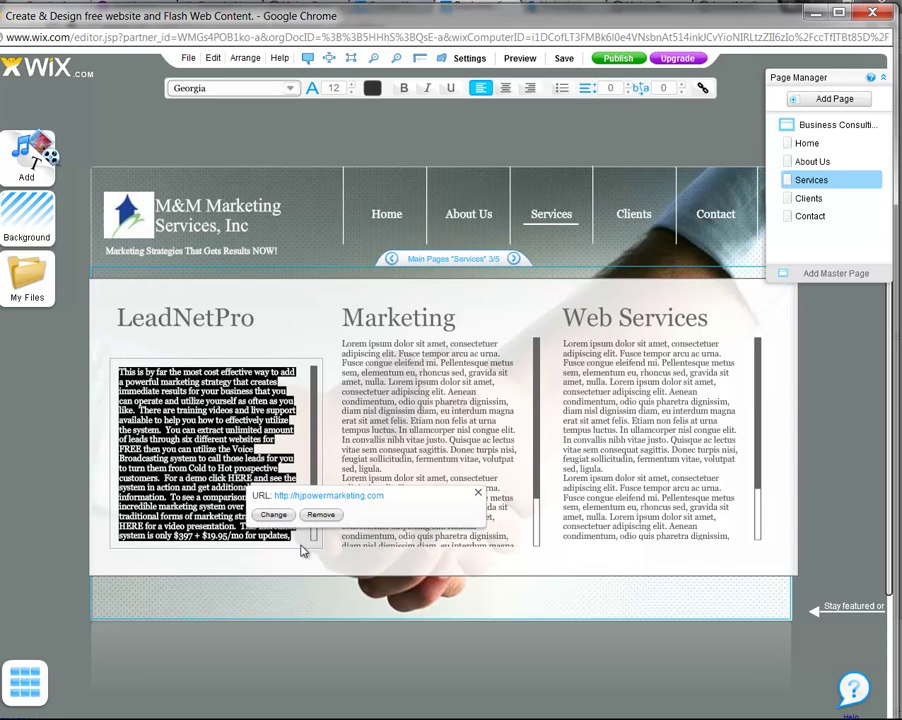
# Save the site with the name 'MM Marketing'
pyautogui.click(565, 60)
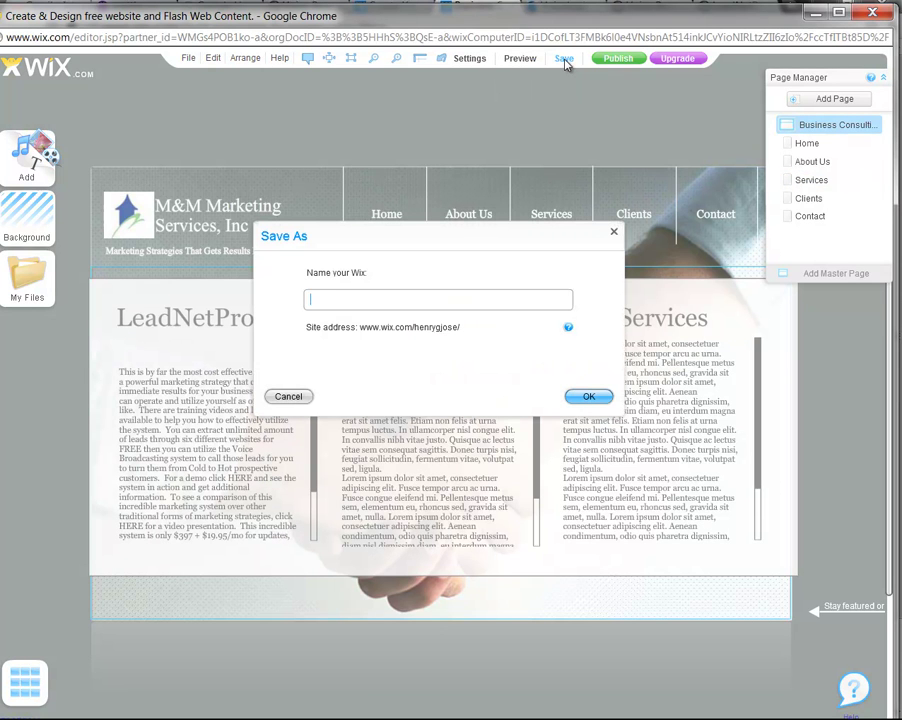
pyautogui.write('MM Marketing')
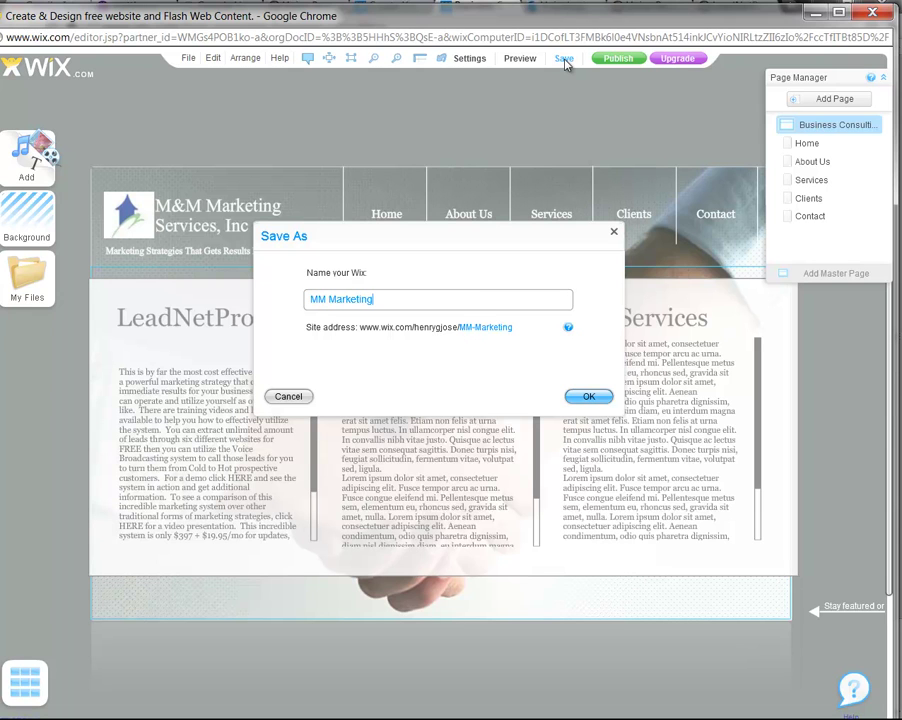
pyautogui.press('BackSpace')
pyautogui.press('BackSpace')
pyautogui.press('BackSpace')
pyautogui.press('BackSpace')
pyautogui.press('BackSpace')
pyautogui.write('ting')
pyautogui.click(590, 398)
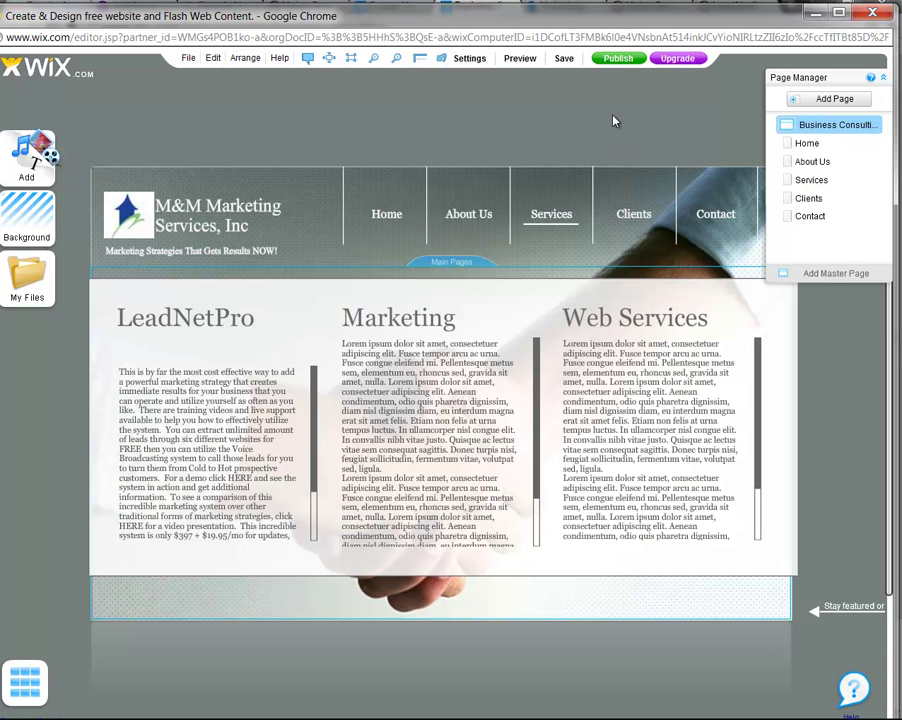
# Preview the site and browse to its About Us and Services pages
pyautogui.click(519, 62)
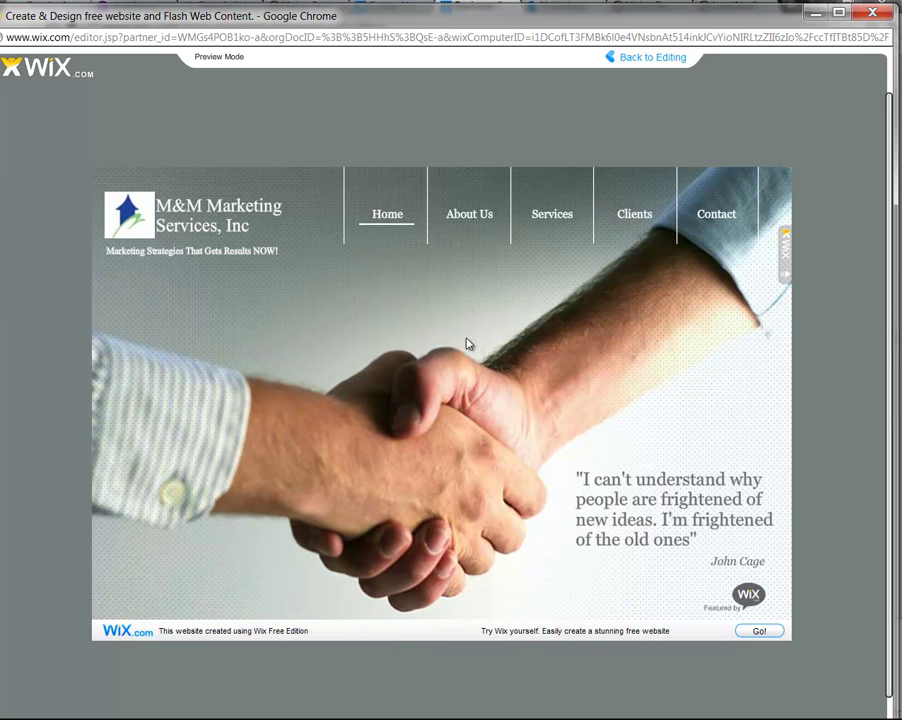
pyautogui.click(473, 220)
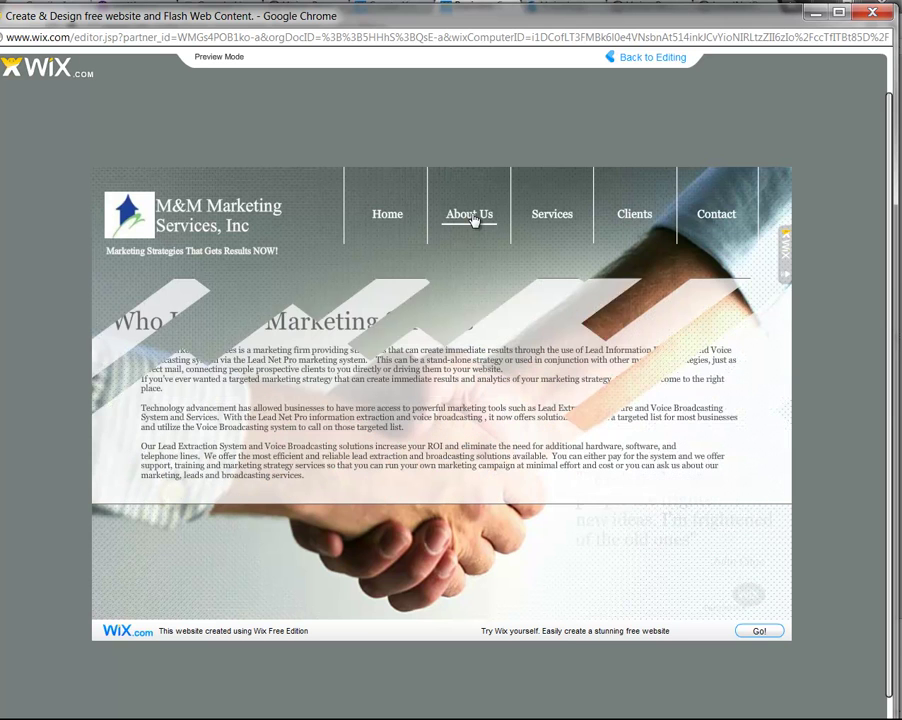
pyautogui.click(566, 220)
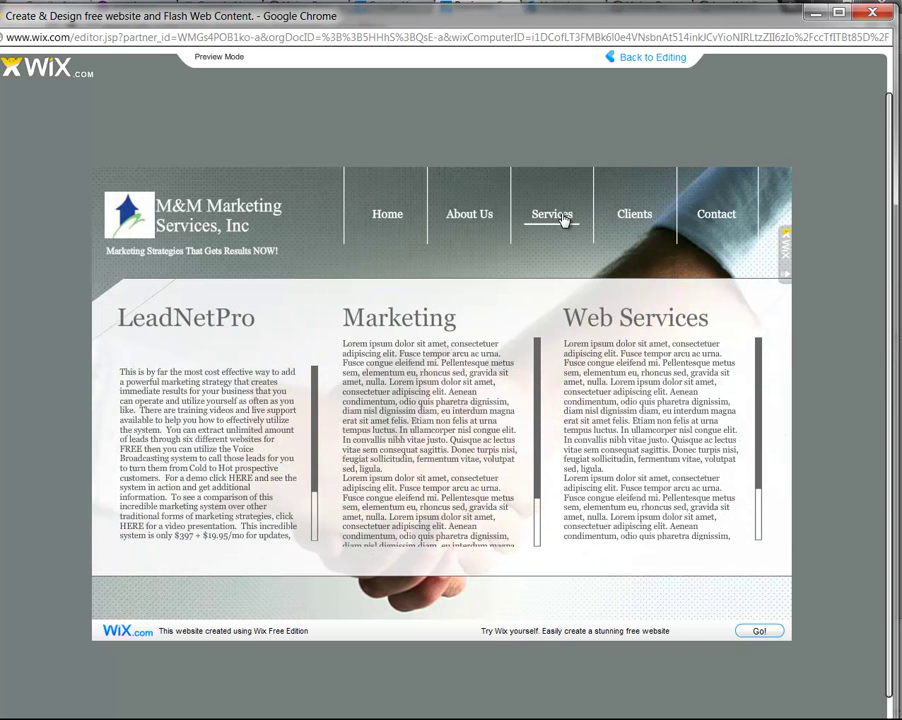
pyautogui.click(239, 480)
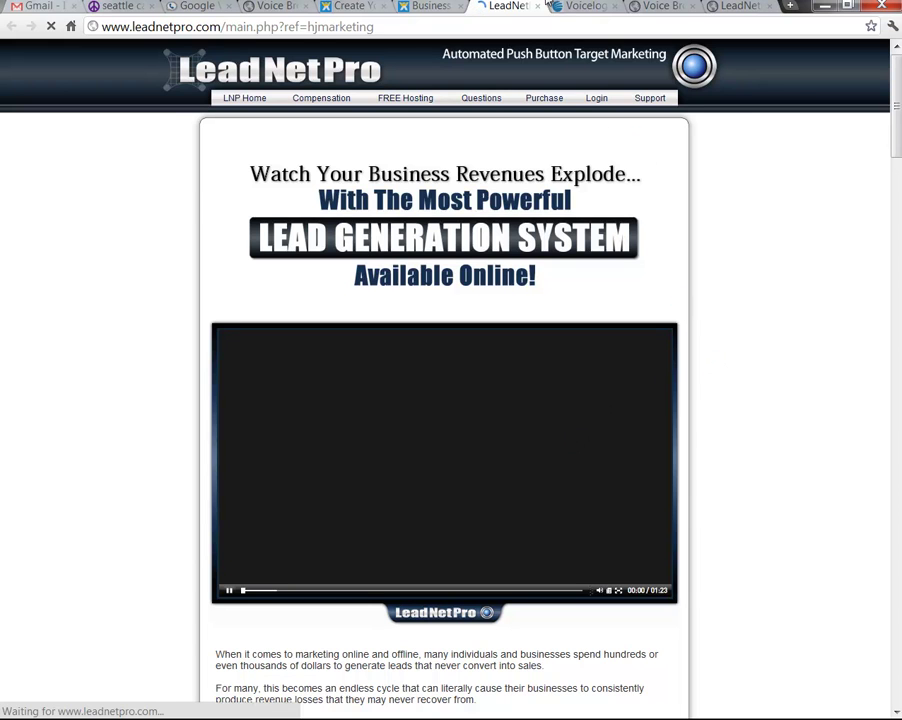
pyautogui.click(537, 7)
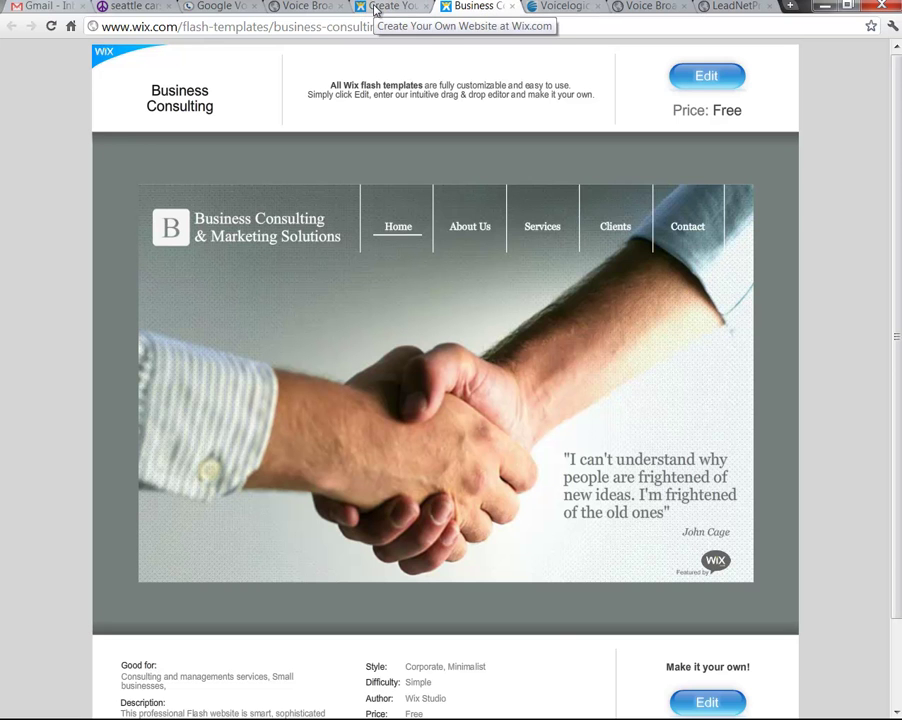
pyautogui.click(374, 8)
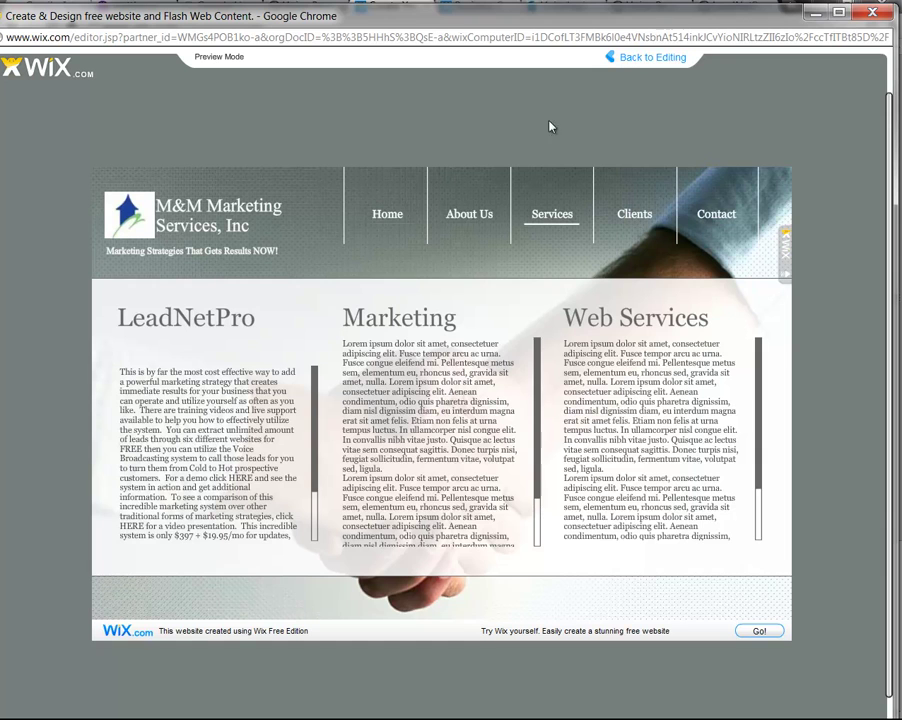
# Back in the editor, clear the link on the whole LeadNetPro text box and reopen its text for editing
pyautogui.click(617, 58)
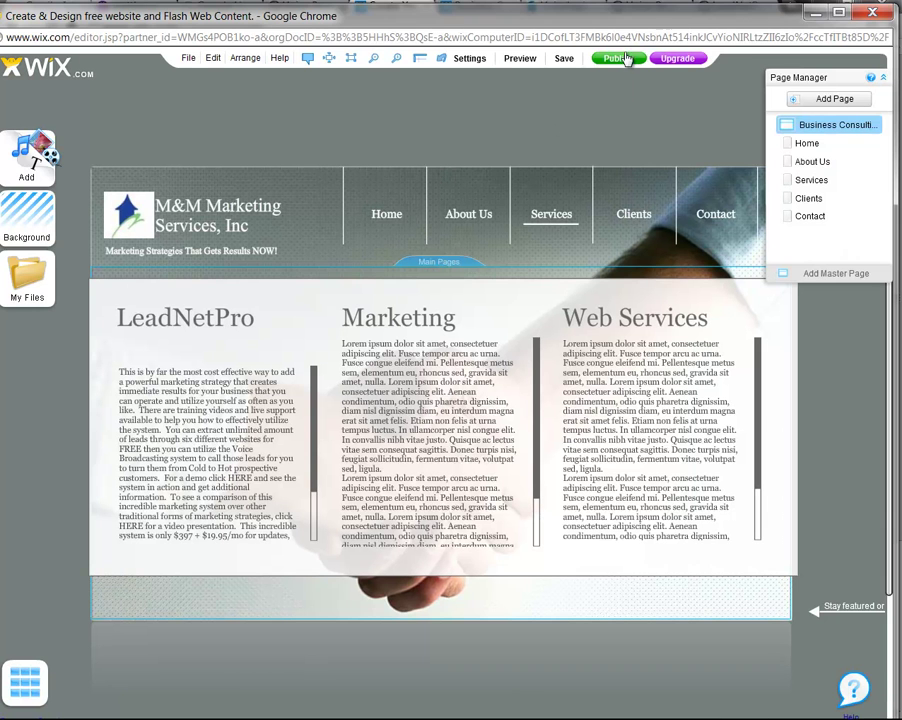
pyautogui.click(226, 486)
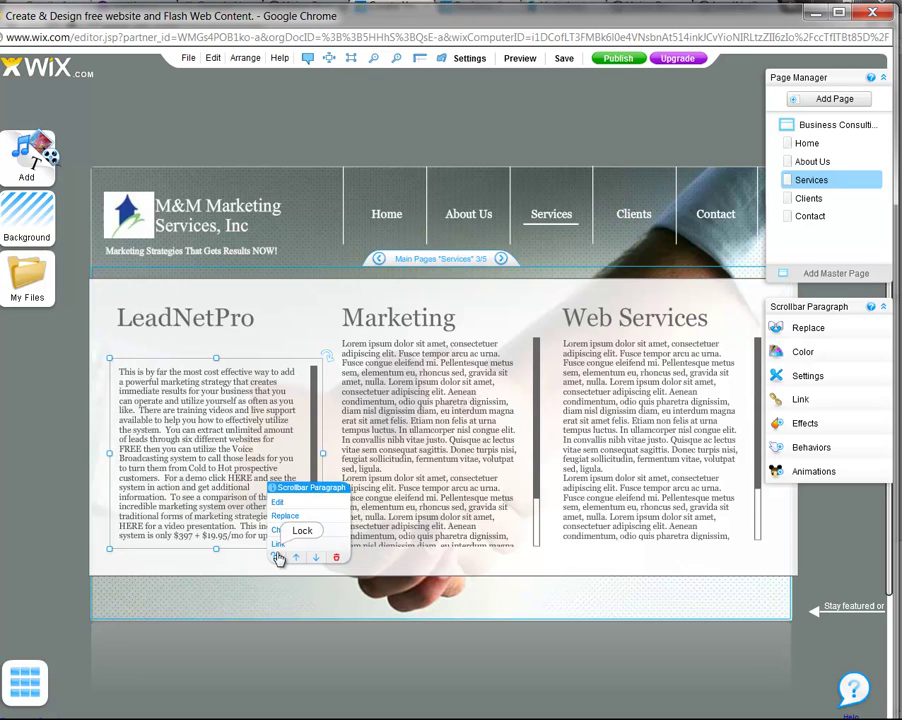
pyautogui.click(278, 546)
pyautogui.write('http://hjpowermarketing.com')
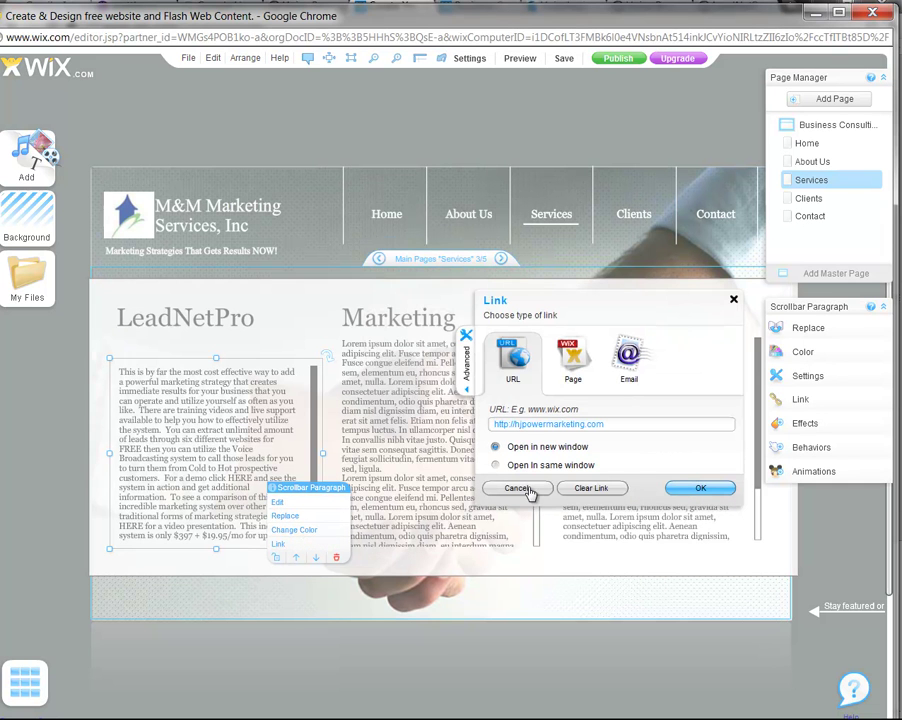
pyautogui.click(589, 489)
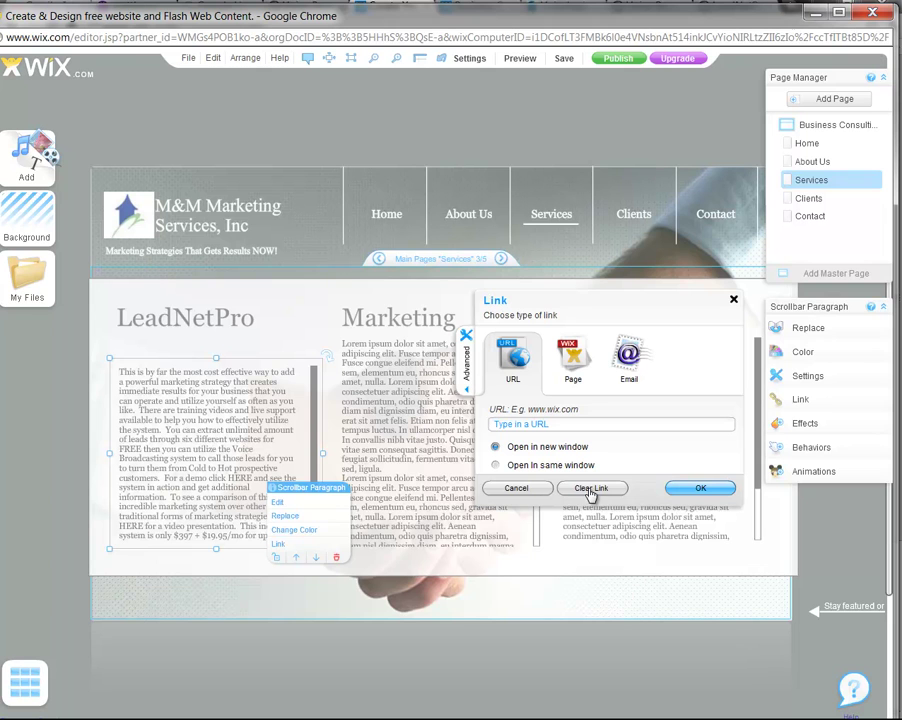
pyautogui.click(700, 488)
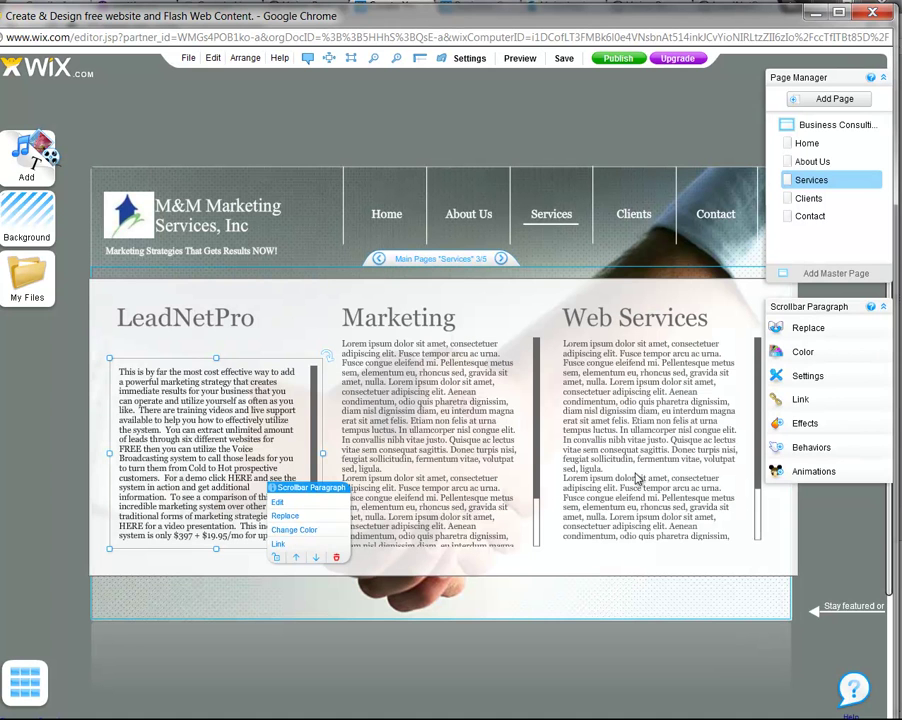
pyautogui.doubleClick(258, 481)
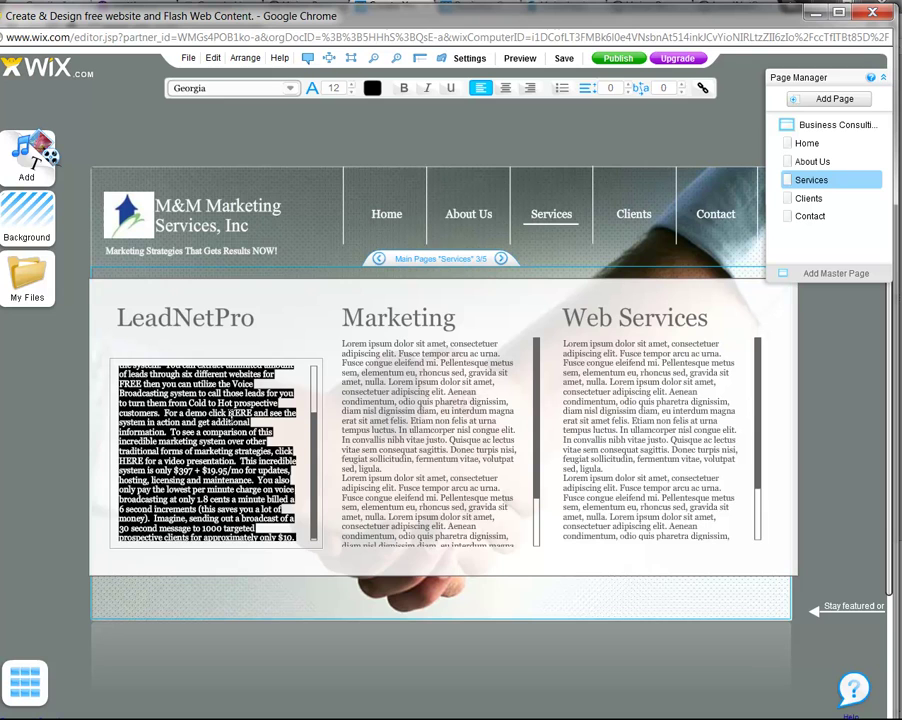
pyautogui.click(232, 413)
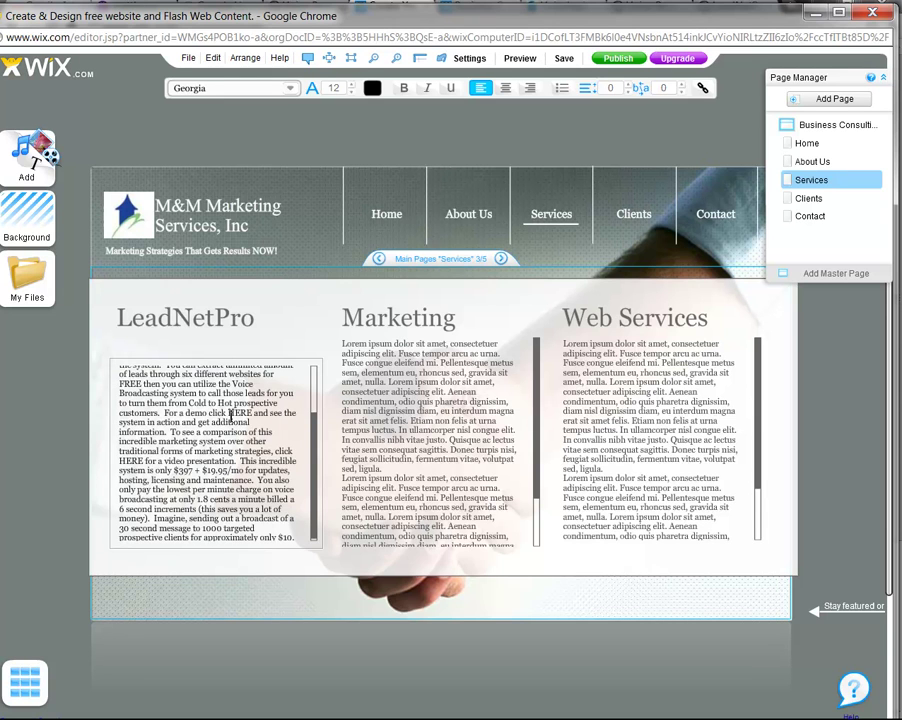
pyautogui.moveTo(230, 413); pyautogui.dragTo(252, 415)
pyautogui.click(703, 90)
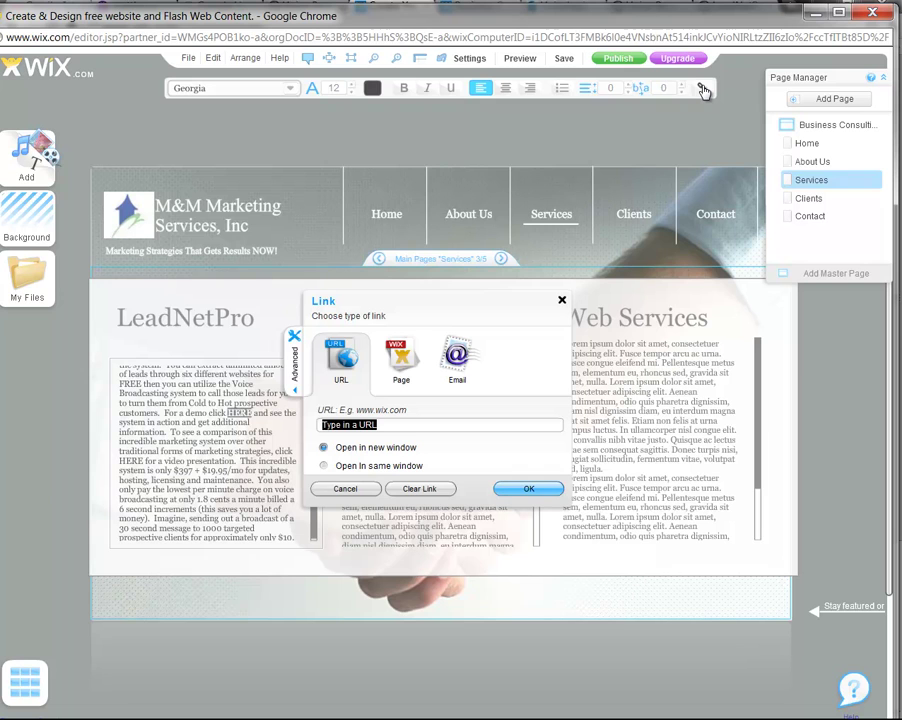
pyautogui.write('www.hjpowermarketing.com')
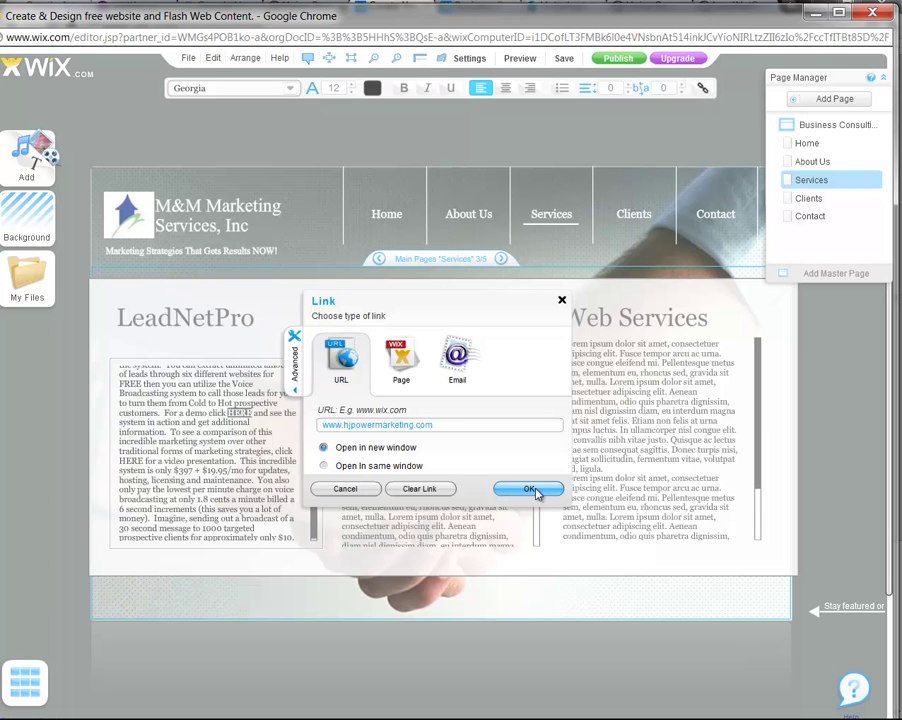
pyautogui.click(530, 489)
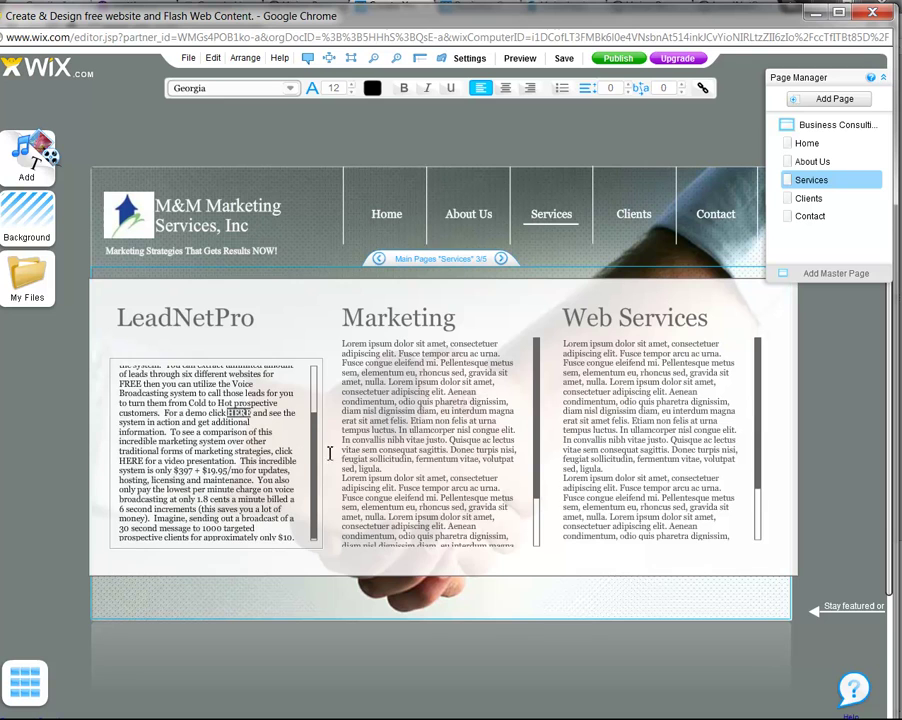
pyautogui.click(258, 456)
# Select the HERE before 'for a video presentation', start linking it, then switch to the other browser window
pyautogui.moveTo(120, 461); pyautogui.dragTo(147, 462)
pyautogui.rightClick(143, 465)
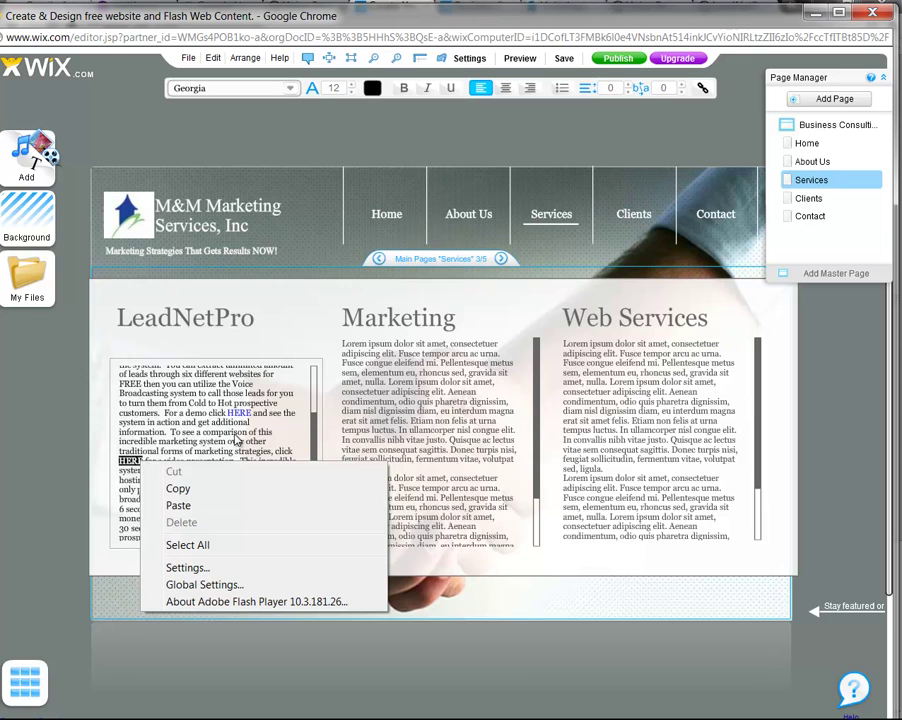
pyautogui.click(702, 88)
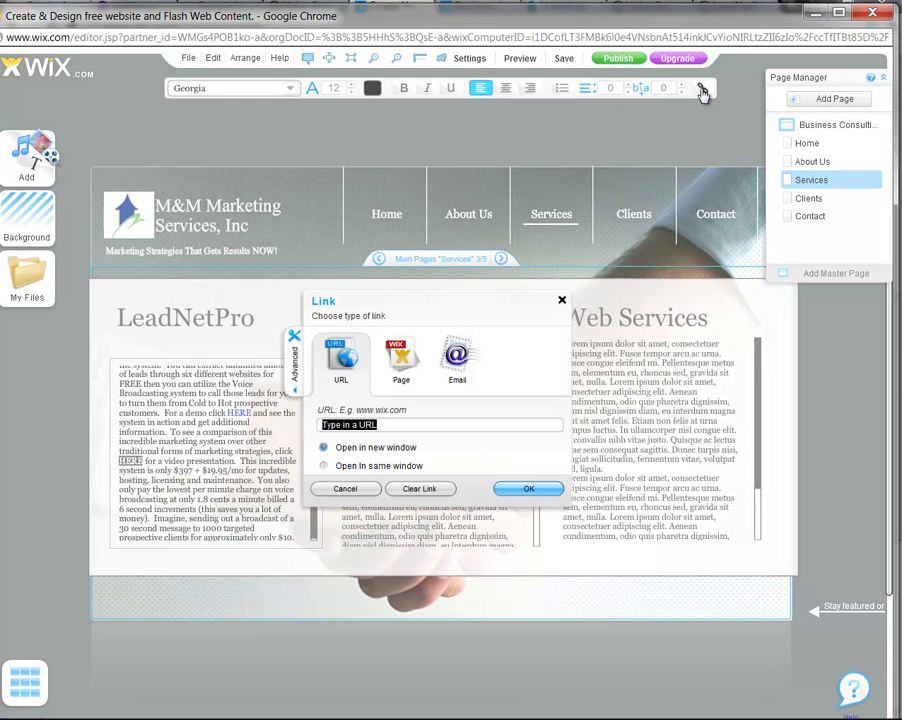
pyautogui.moveTo(650, 16); pyautogui.dragTo(657, 73)
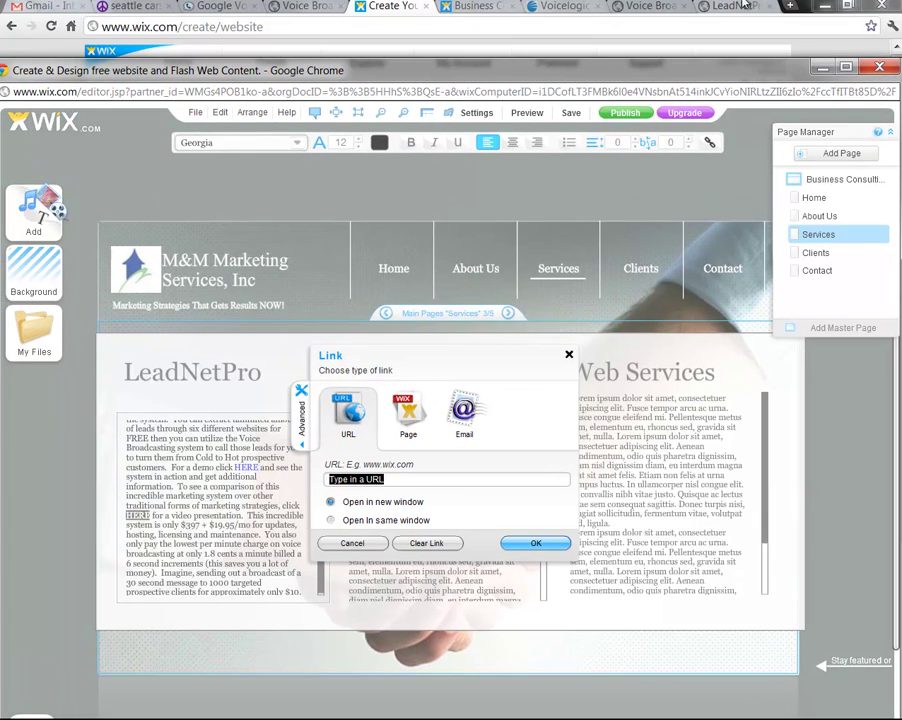
pyautogui.click(700, 6)
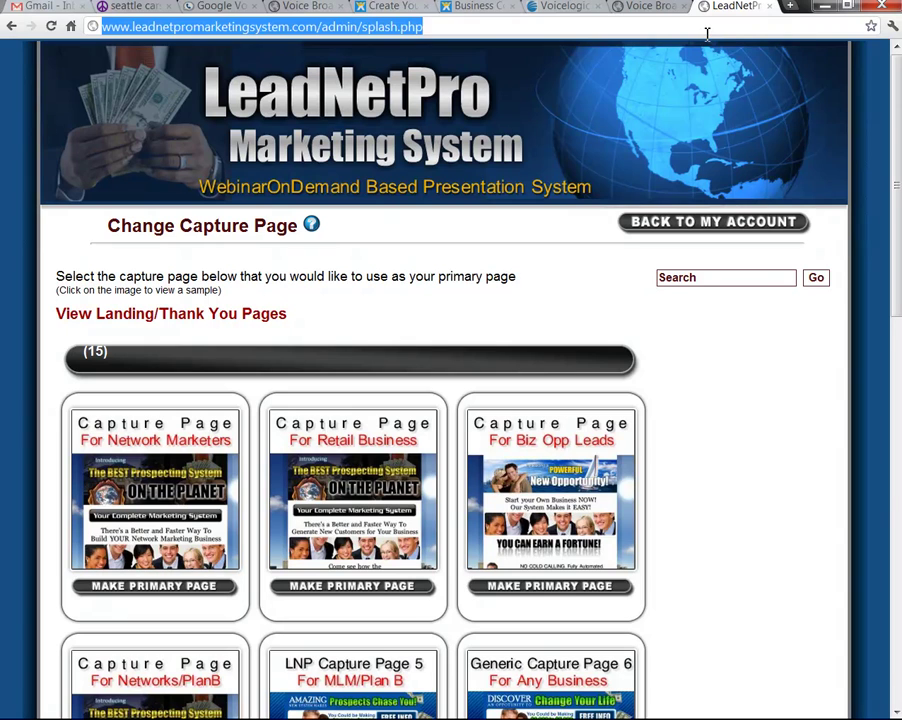
# Go to leadnetpro.com and browse its landing page, pausing the SALES video
pyautogui.write('lead')
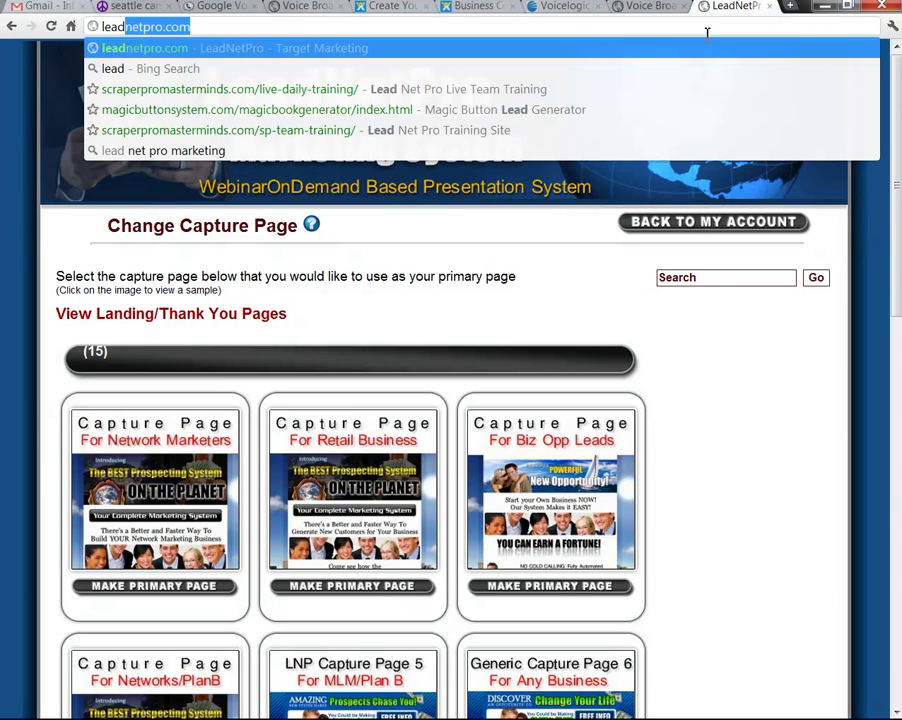
pyautogui.press('Return')
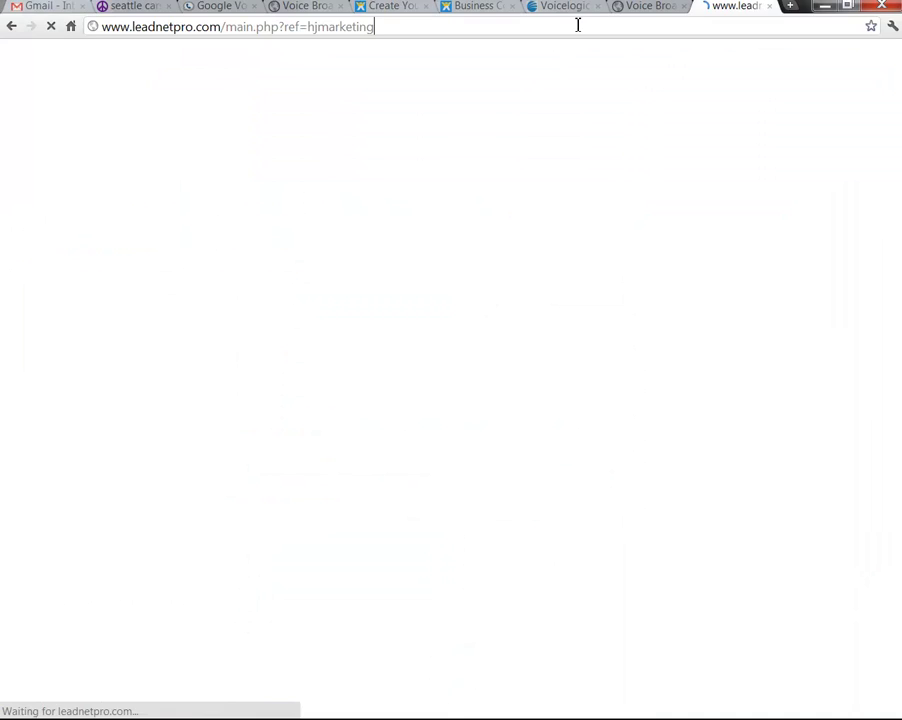
pyautogui.click(574, 24)
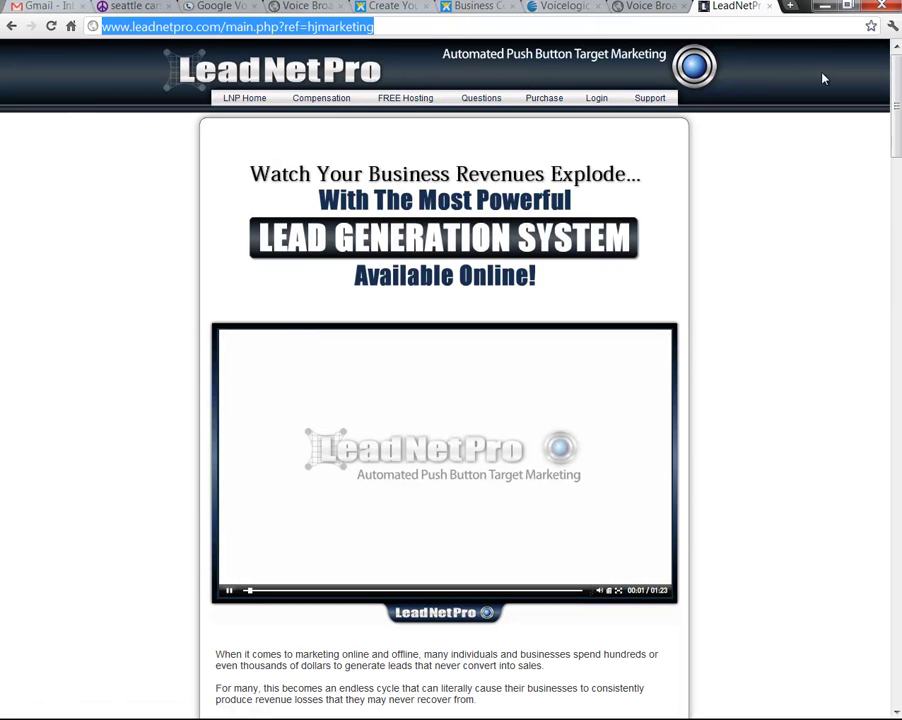
pyautogui.moveTo(896, 135); pyautogui.dragTo(896, 238)
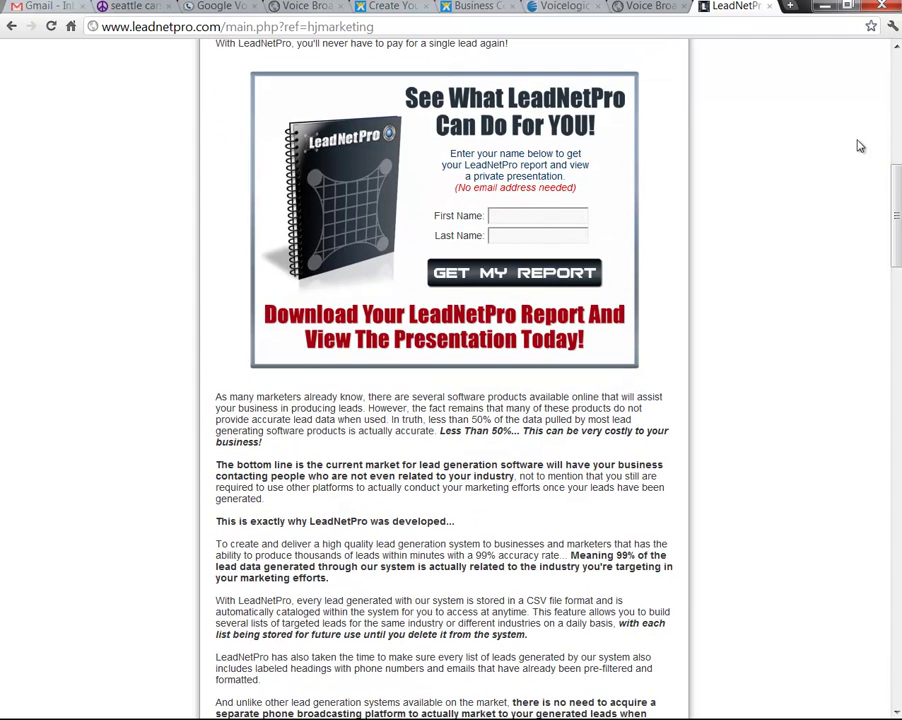
pyautogui.moveTo(896, 192); pyautogui.dragTo(870, 122)
pyautogui.click(256, 288)
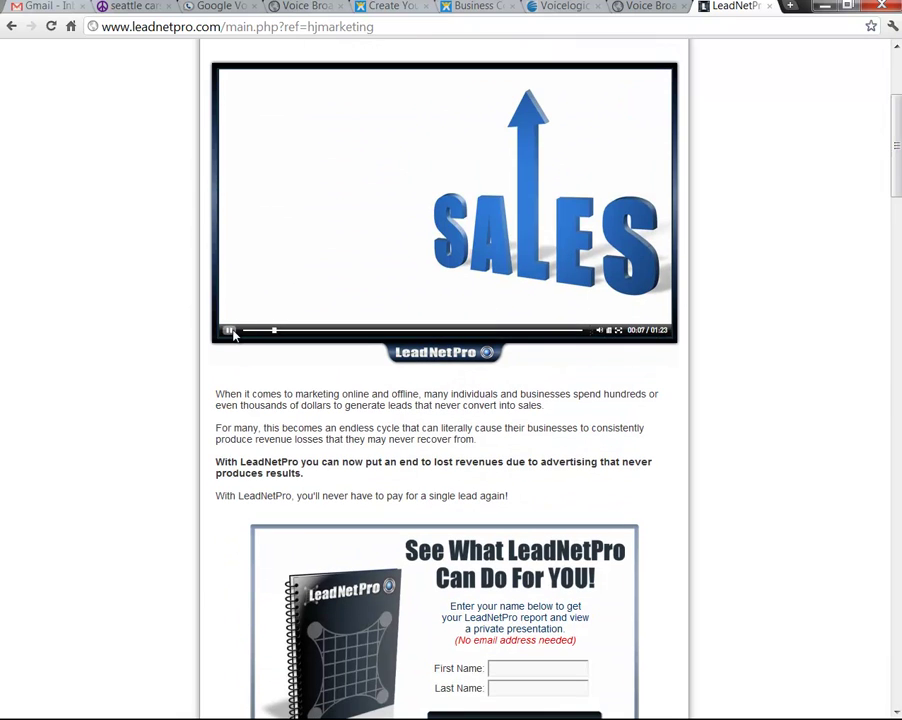
pyautogui.moveTo(897, 164); pyautogui.dragTo(898, 241)
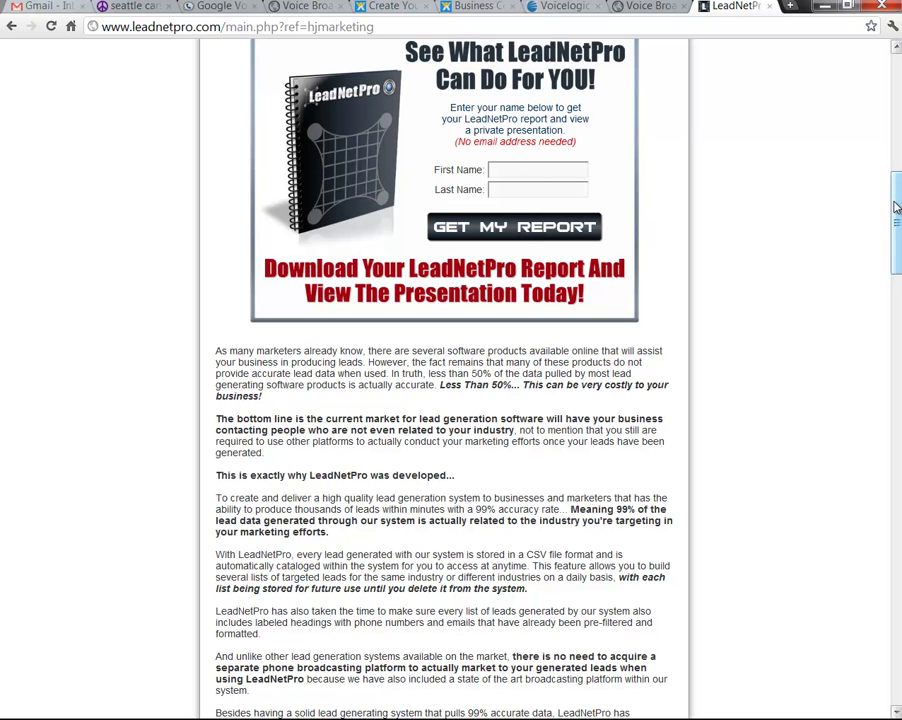
pyautogui.scroll(3, 870, 140)
pyautogui.scroll(1, 884, 156)
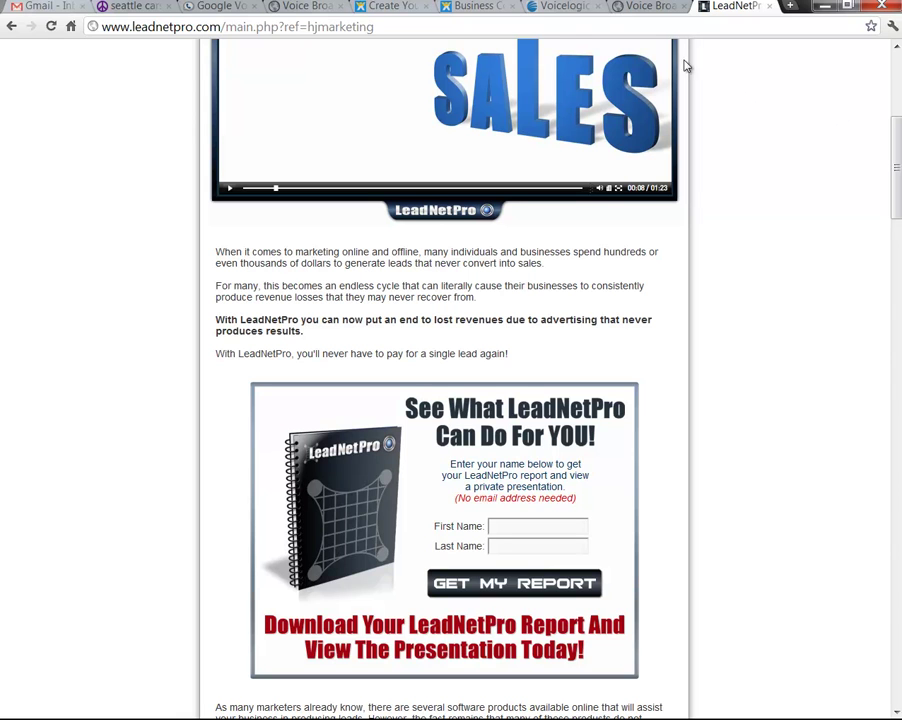
# Enter seeleadnetpro.com to load the 'Welcome To The Presentation!' page
pyautogui.click(571, 28)
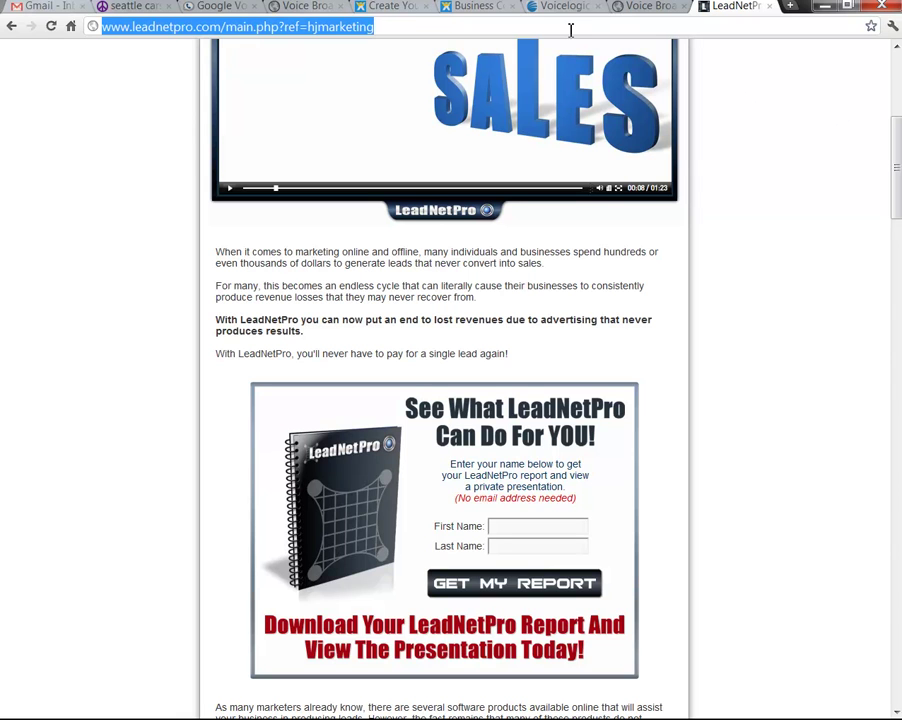
pyautogui.write('seee')
pyautogui.press('BackSpace')
pyautogui.write('lead')
pyautogui.press('Return')
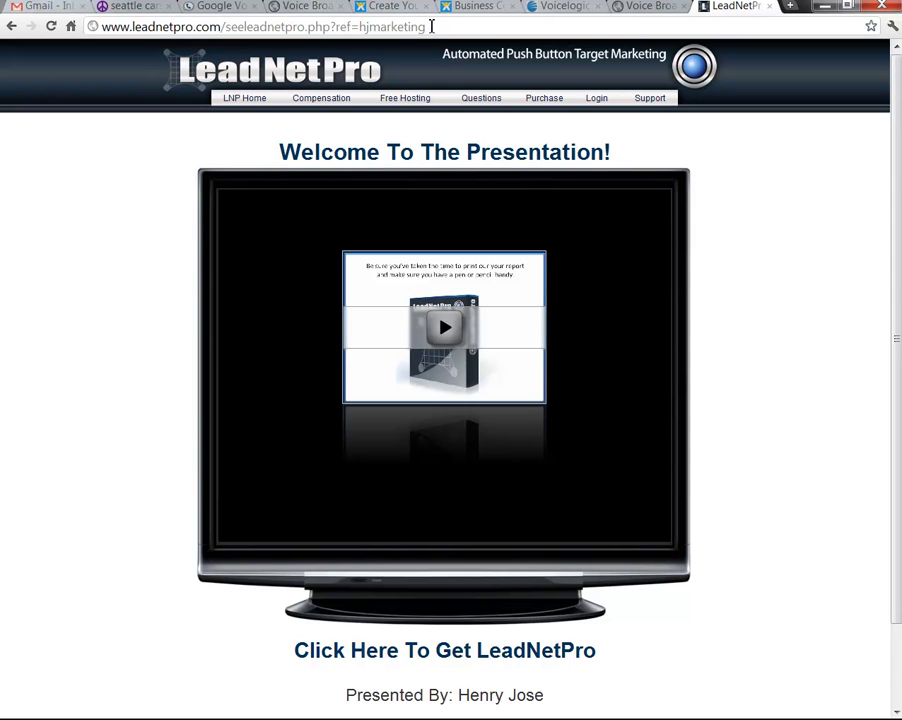
# Copy the presentation page's web address from the address bar
pyautogui.moveTo(432, 27); pyautogui.dragTo(99, 32)
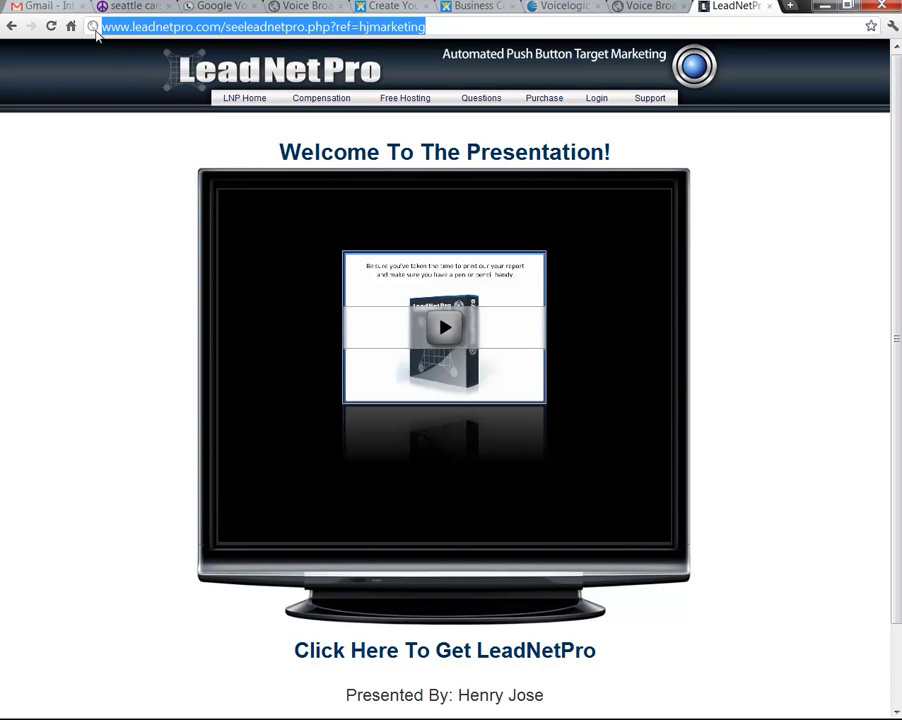
pyautogui.rightClick(118, 22)
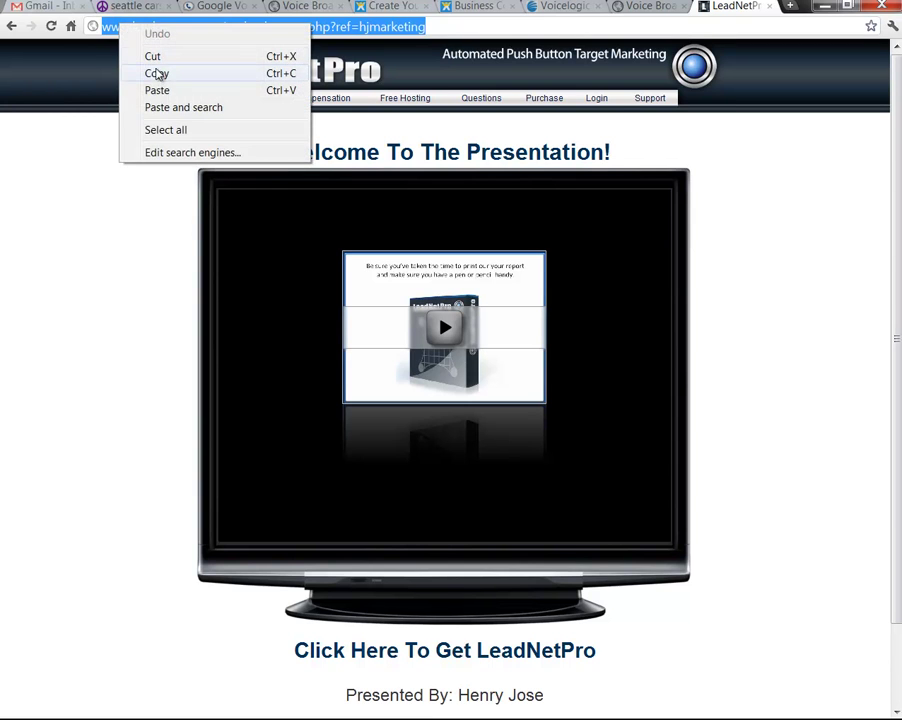
pyautogui.click(155, 74)
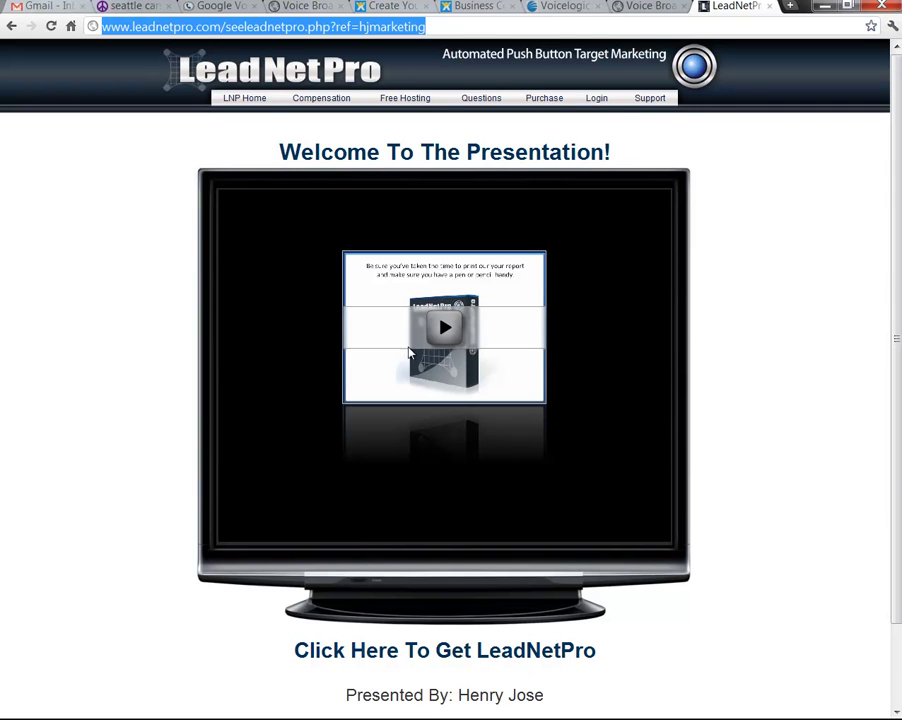
# Play, skip ahead in and pause the presentation video, then return to the Wix Business Consulting tab
pyautogui.click(430, 335)
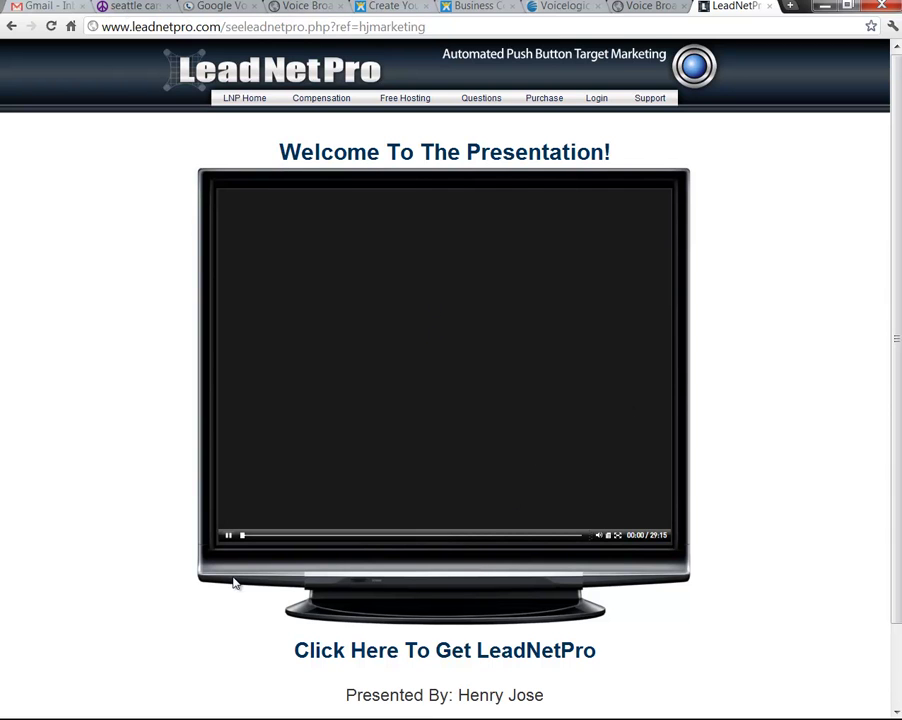
pyautogui.click(258, 536)
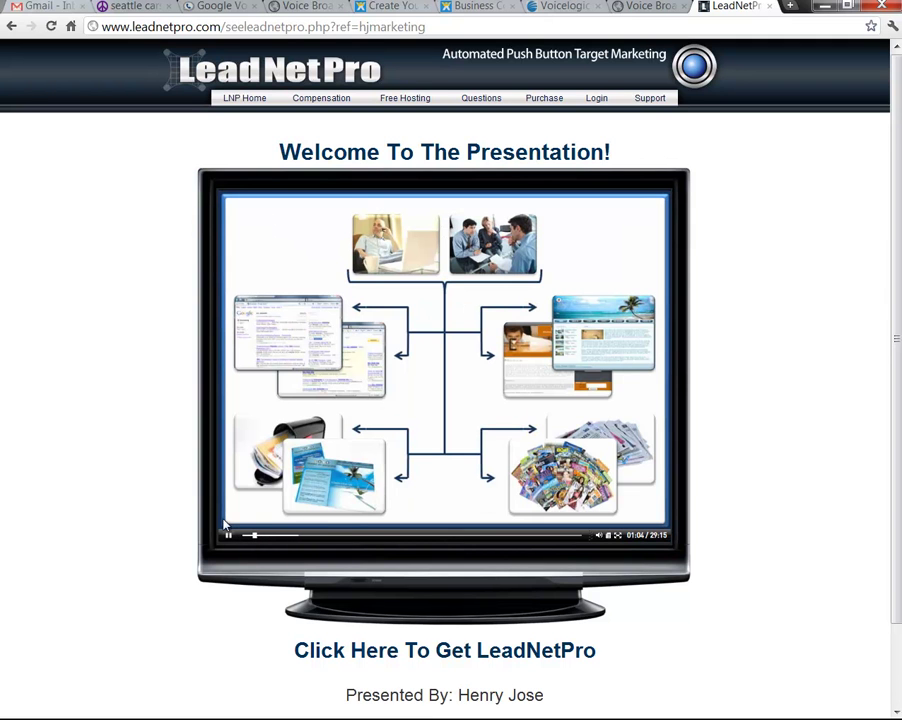
pyautogui.click(230, 537)
pyautogui.click(488, 6)
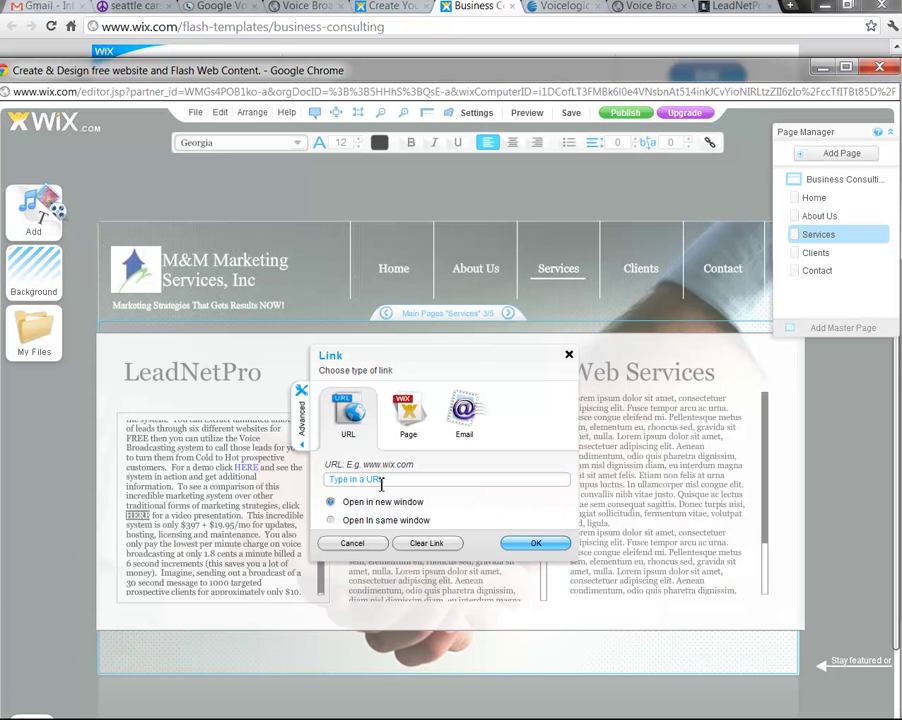
# Paste the copied presentation page address into the Link dialog's URL field and confirm
pyautogui.moveTo(387, 479); pyautogui.dragTo(328, 480)
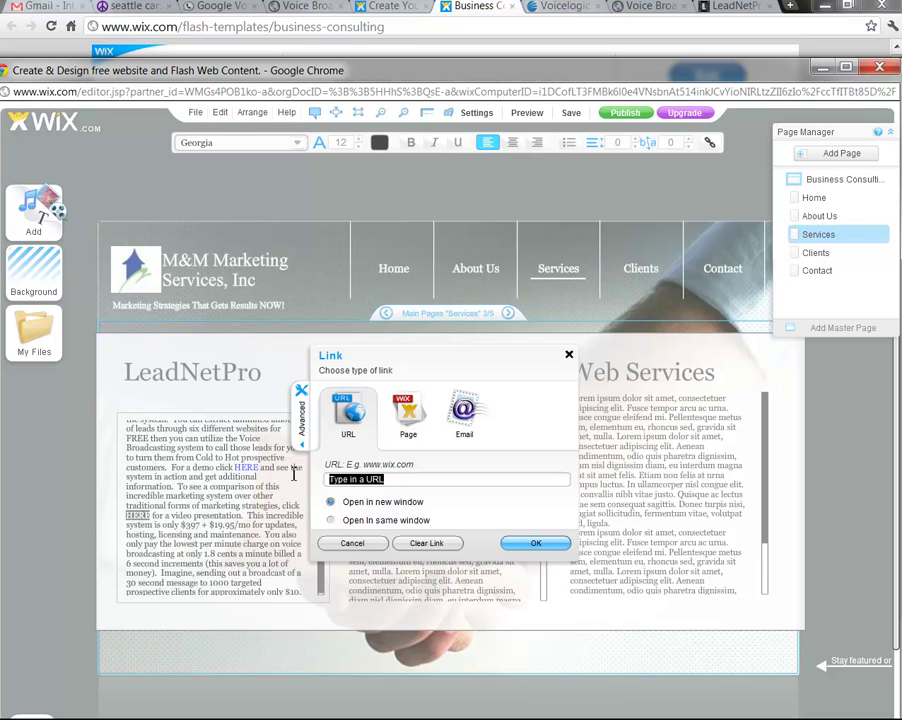
pyautogui.rightClick(333, 484)
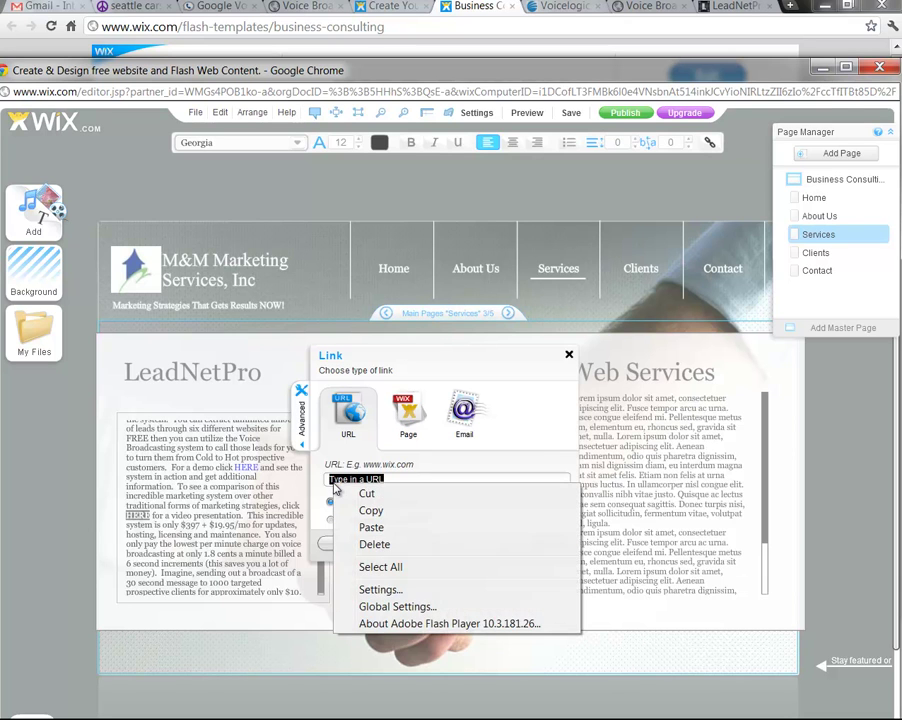
pyautogui.click(368, 528)
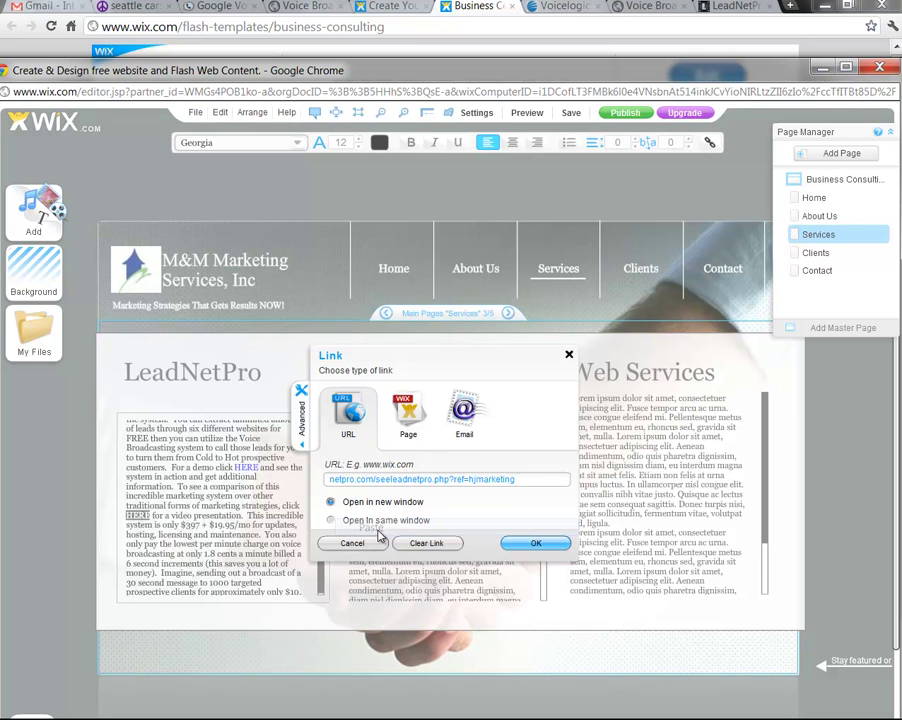
pyautogui.click(535, 543)
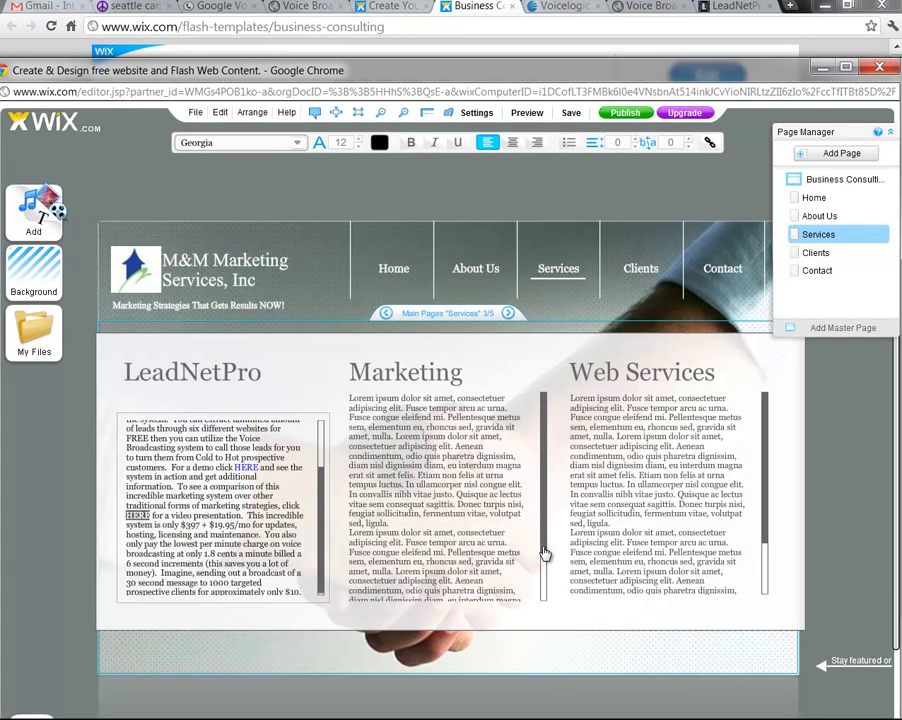
pyautogui.click(146, 543)
# Insert a blank line before 'This incredible system' in the LeadNetPro text
pyautogui.click(249, 516)
pyautogui.press('Return')
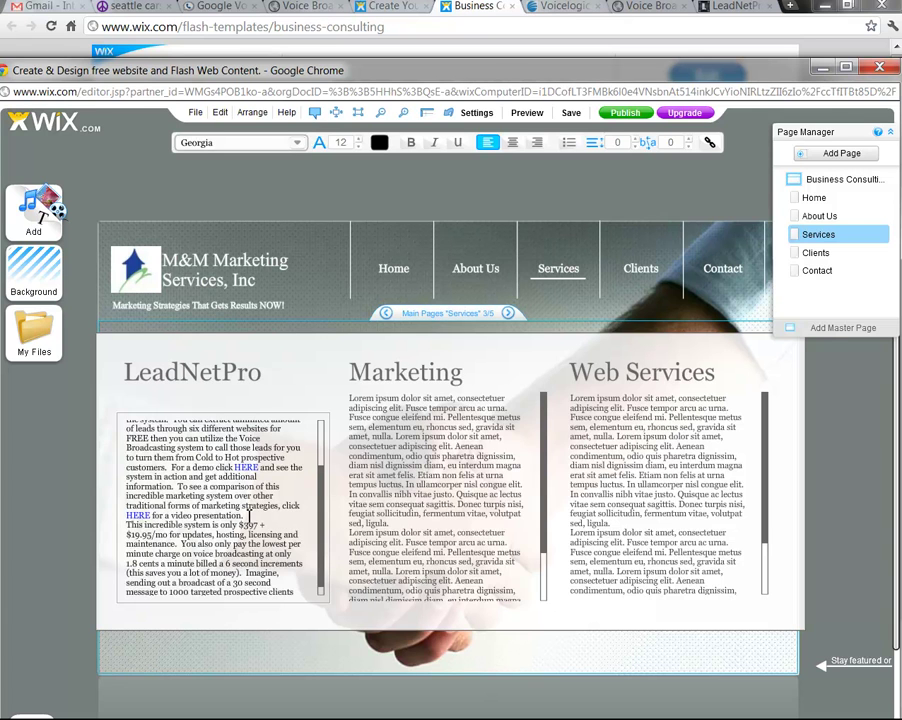
pyautogui.press('Return')
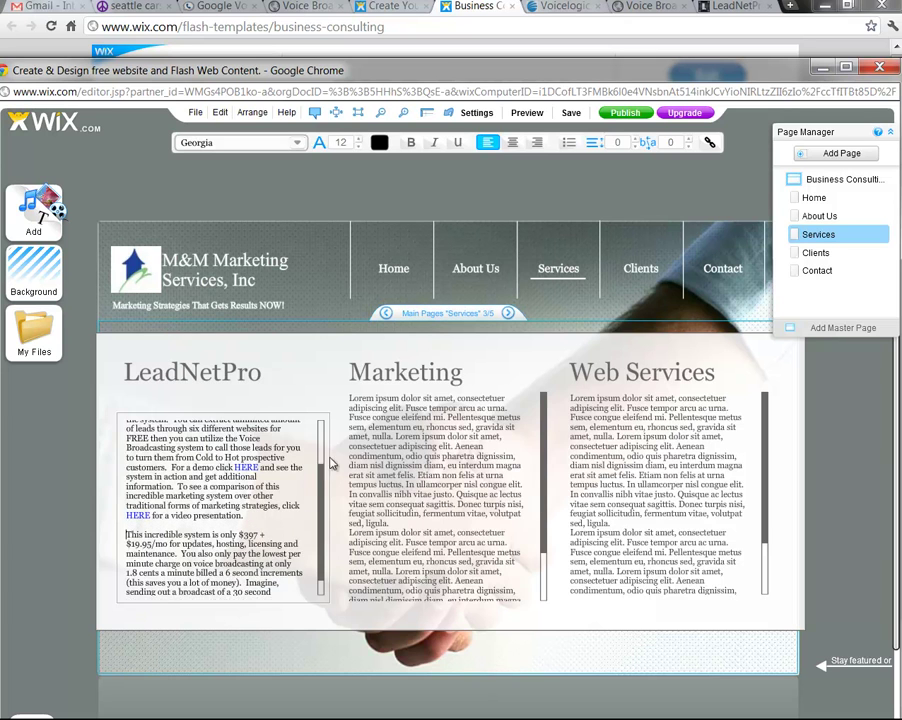
# Break the paragraph after 'the system.' so 'You can extract unlimited amount of leads' starts anew
pyautogui.scroll(2, 324, 517)
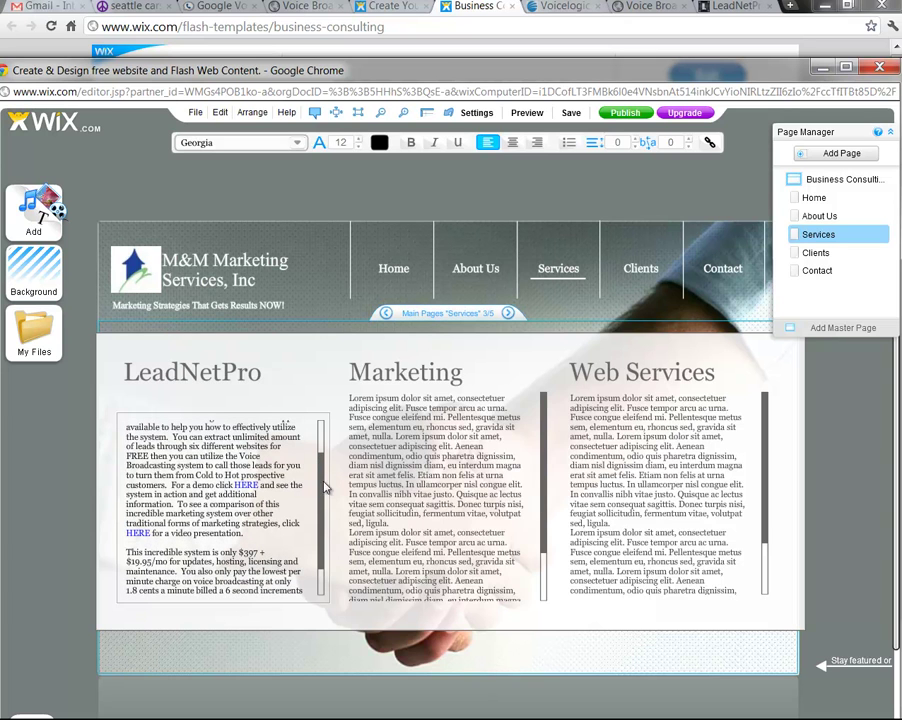
pyautogui.scroll(3, 320, 490)
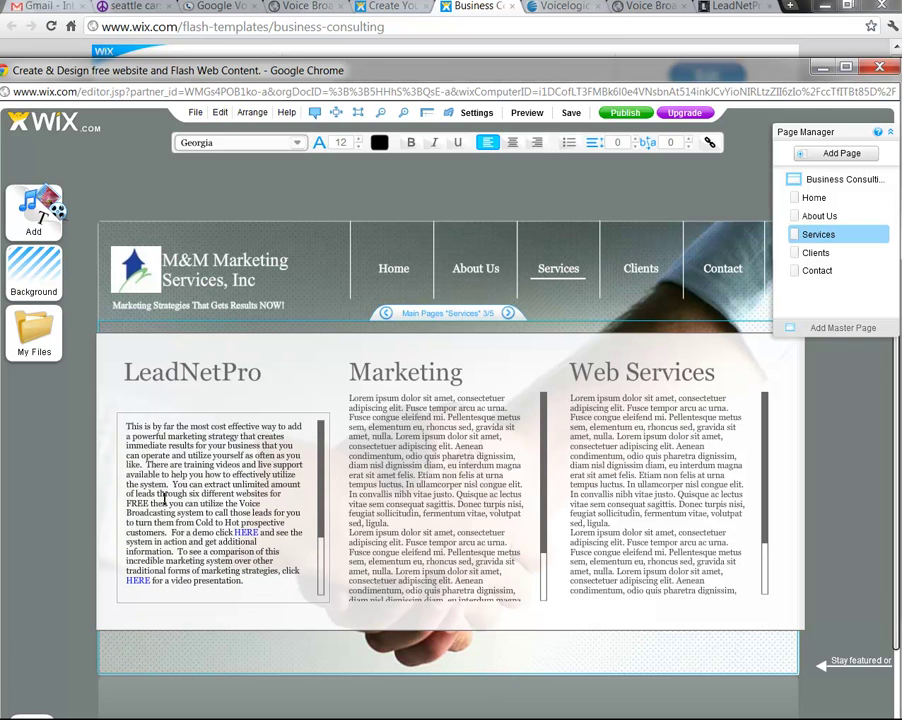
pyautogui.click(174, 484)
pyautogui.press('Return')
pyautogui.press('Return')
pyautogui.scroll(-1, 322, 540)
pyautogui.scroll(-3, 322, 556)
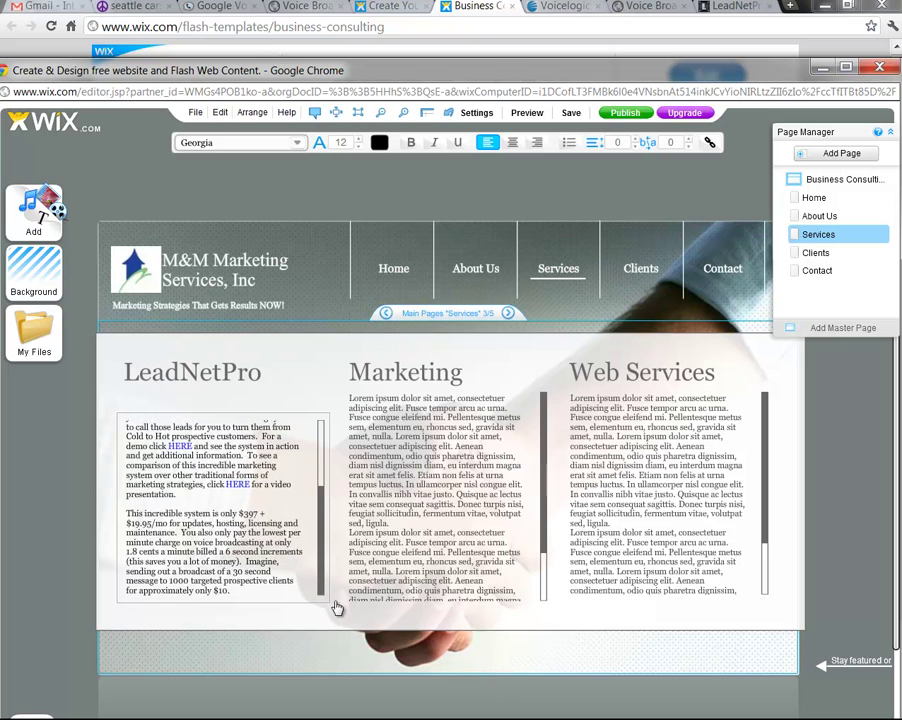
pyautogui.scroll(1, 335, 502)
pyautogui.scroll(3, 334, 480)
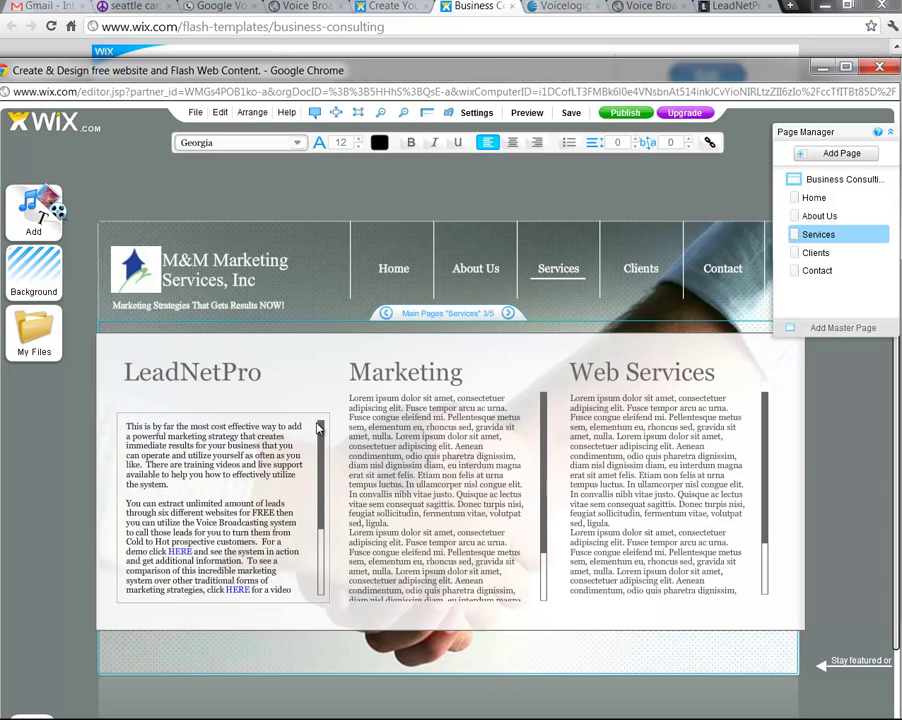
pyautogui.click(457, 475)
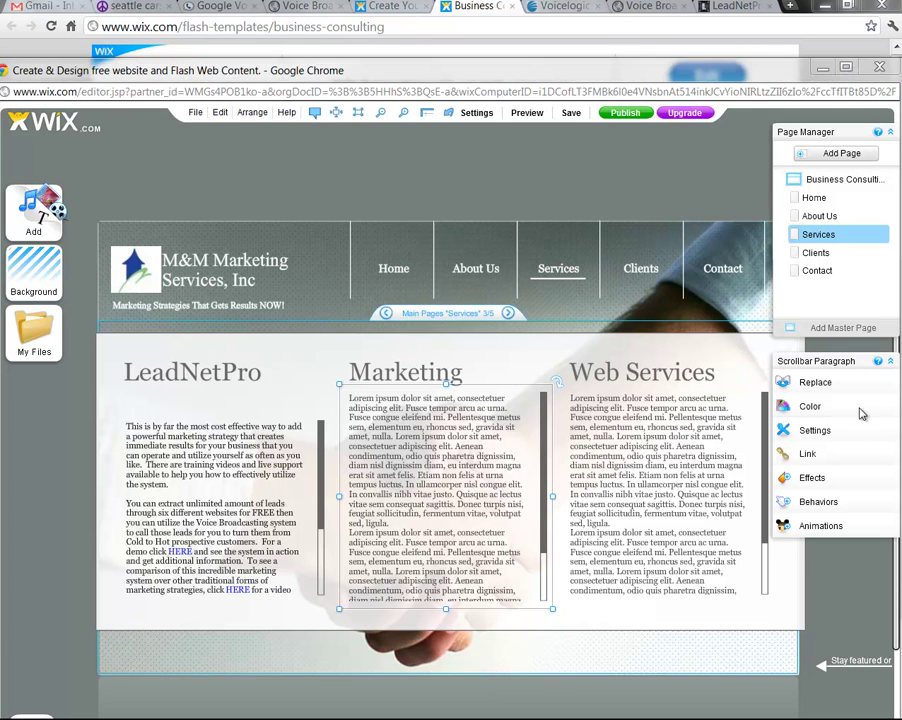
# Retype the middle column heading 'Marketing' as 'Consultation'
pyautogui.click(431, 378)
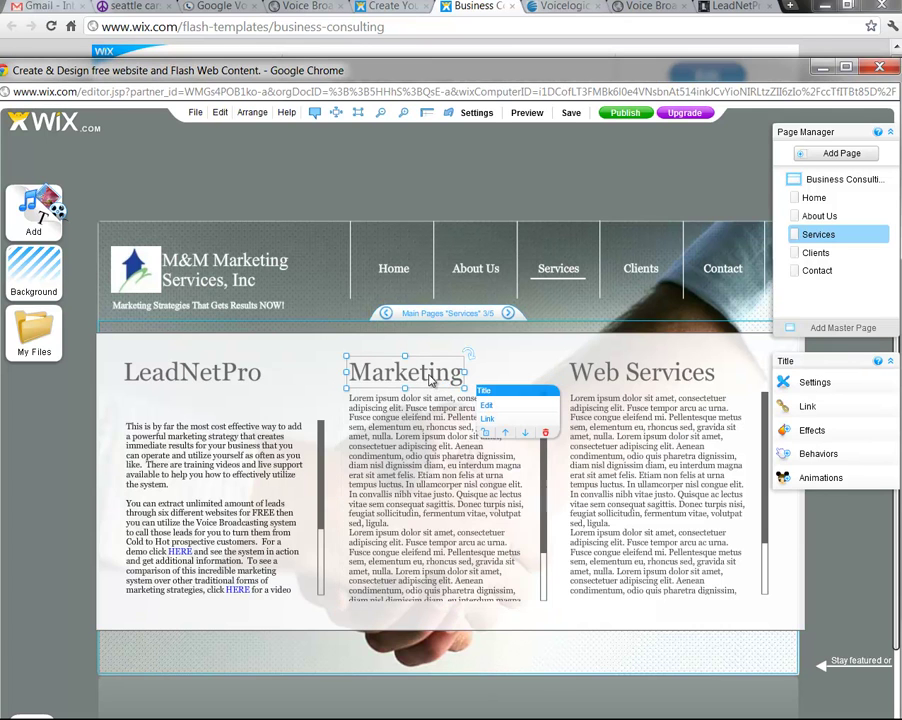
pyautogui.click(487, 405)
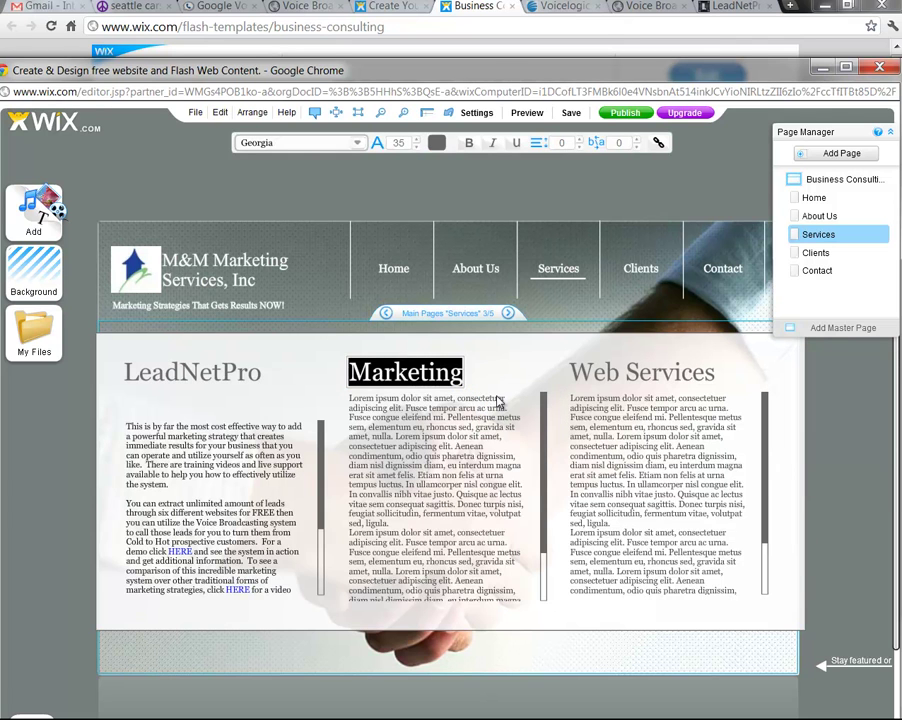
pyautogui.press('Right')
pyautogui.write('Co')
pyautogui.press('BackSpace')
pyautogui.press('BackSpace')
pyautogui.press('BackSpace')
pyautogui.press('BackSpace')
pyautogui.press('BackSpace')
pyautogui.press('BackSpace')
pyautogui.press('BackSpace')
pyautogui.press('BackSpace')
pyautogui.press('BackSpace')
pyautogui.press('BackSpace')
pyautogui.press('BackSpace')
pyautogui.press('BackSpace')
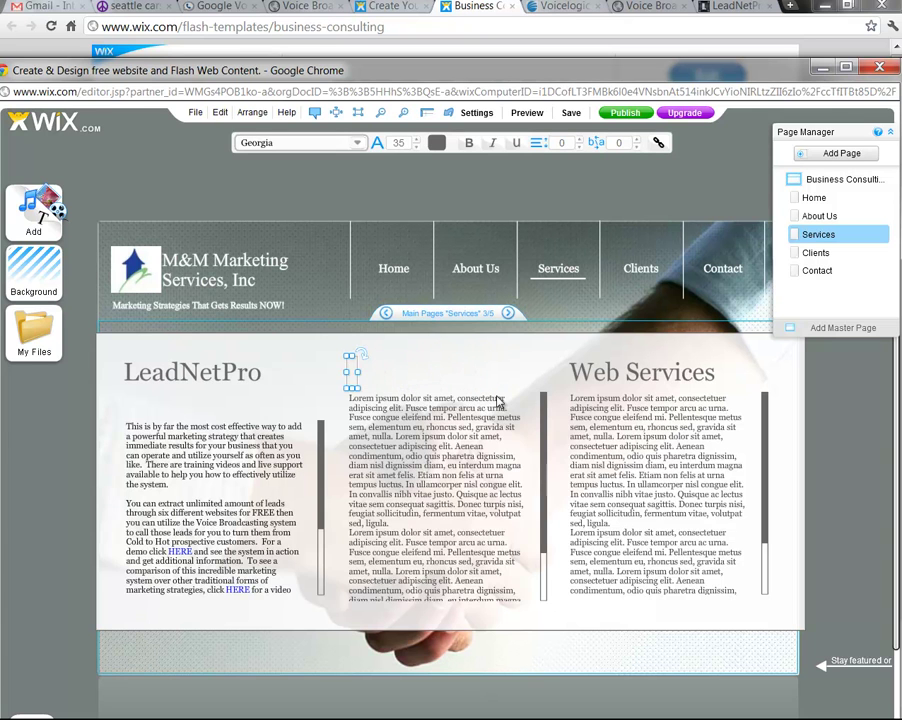
pyautogui.write('Cos')
pyautogui.press('BackSpace')
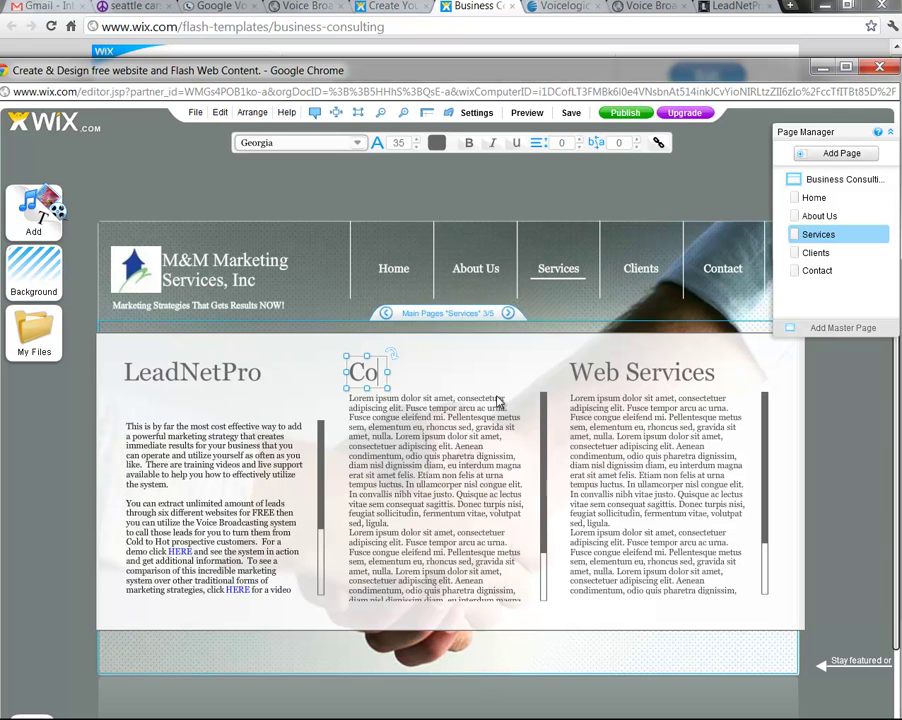
pyautogui.write('nsulta')
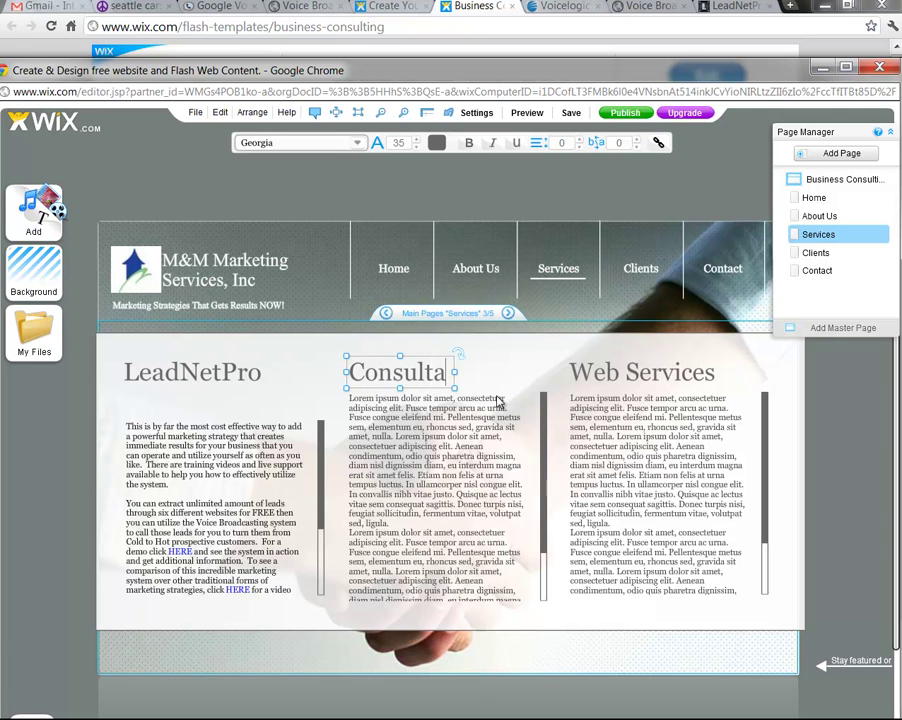
pyautogui.write('tion')
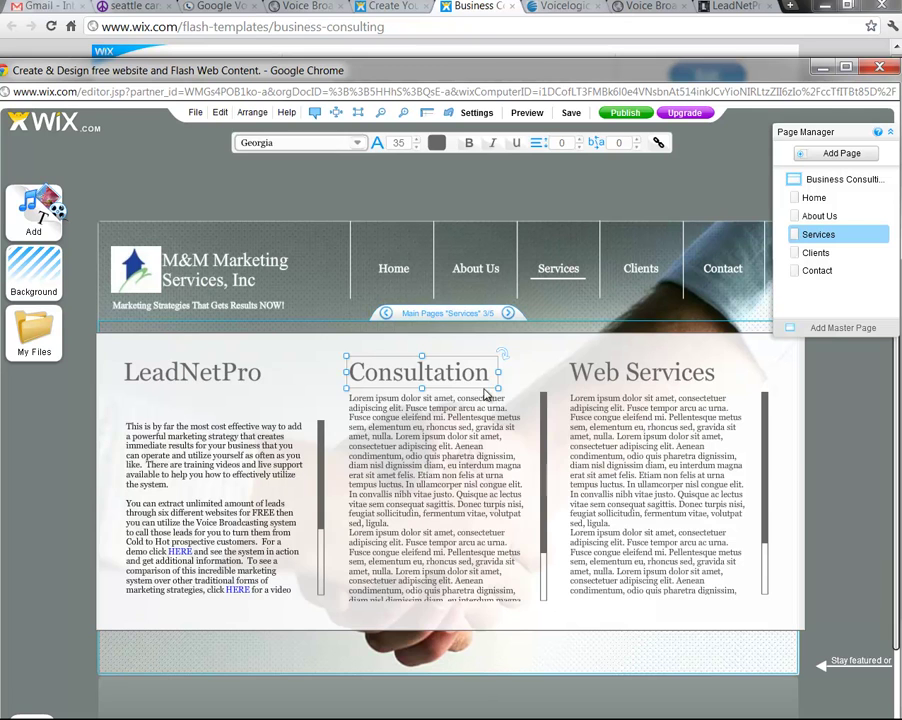
pyautogui.click(482, 452)
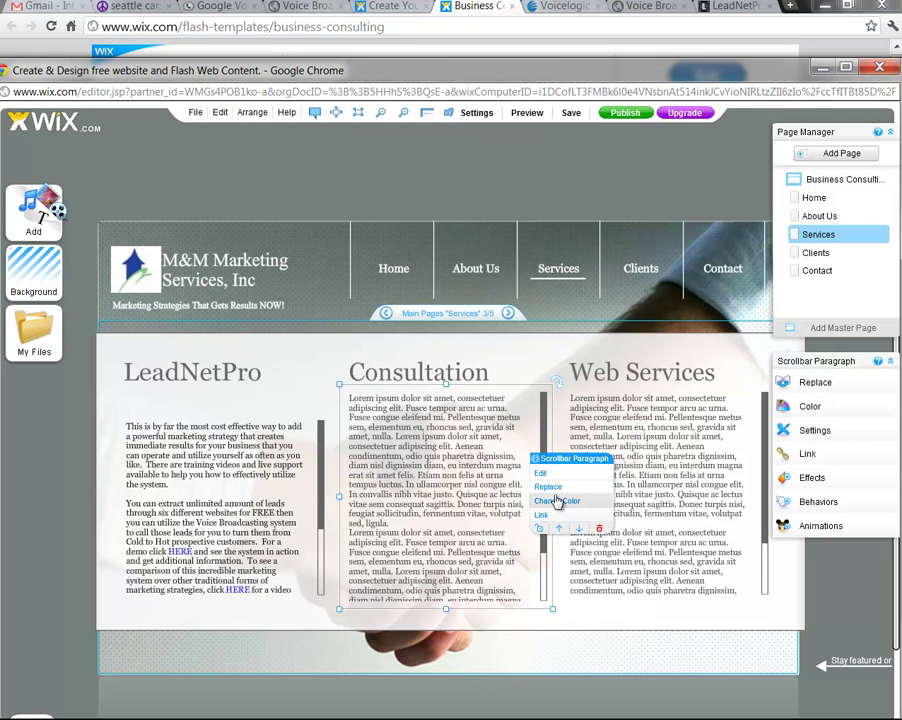
# Replace the Consultation placeholder with the pasted consultation description and extend the LeadNetPro box upward
pyautogui.click(541, 474)
pyautogui.press('Delete')
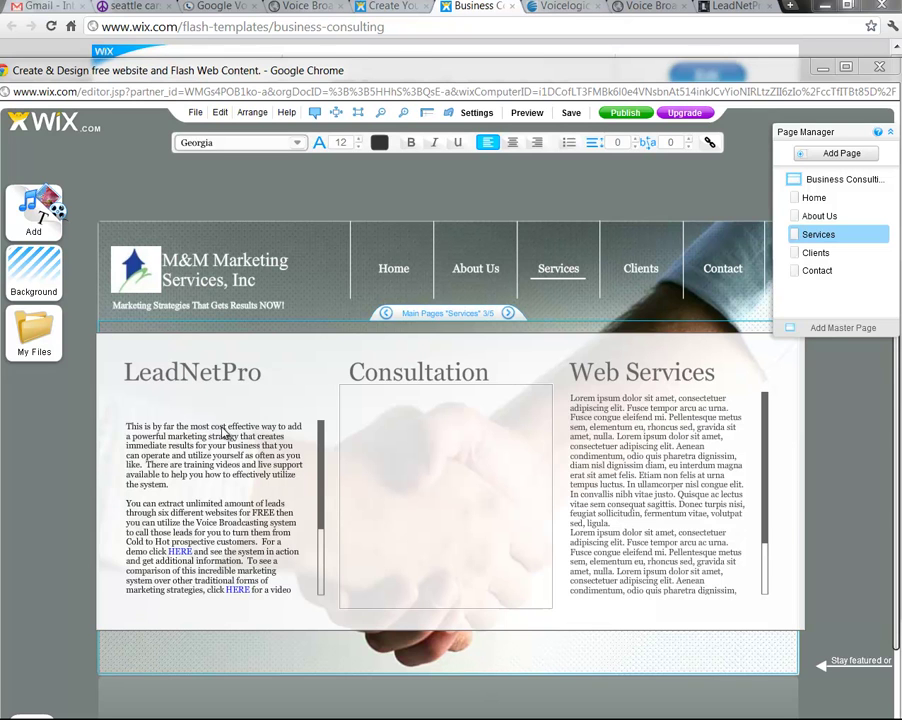
pyautogui.rightClick(361, 403)
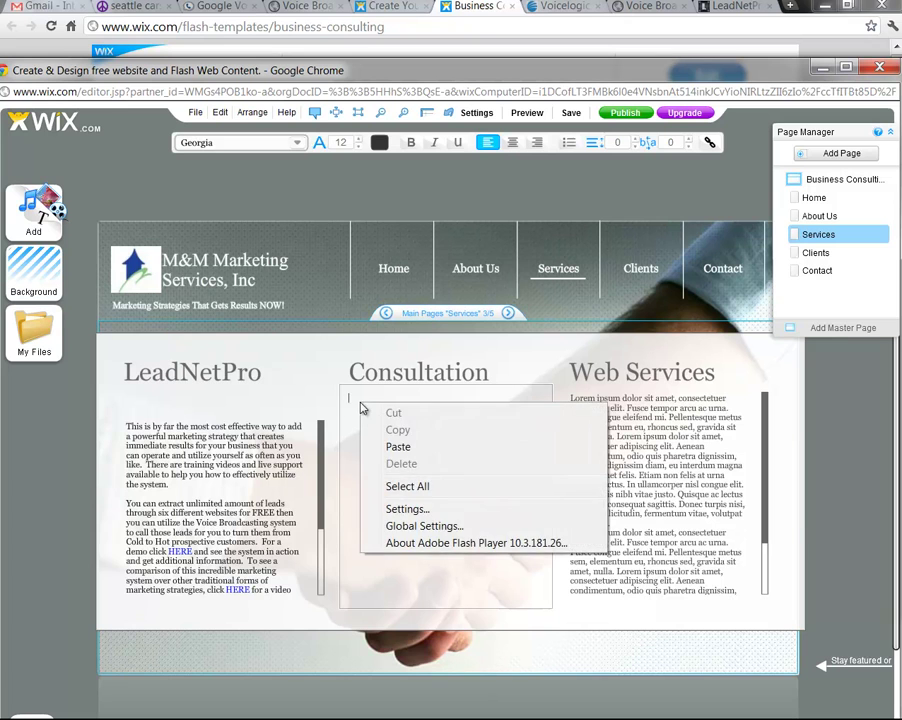
pyautogui.click(394, 446)
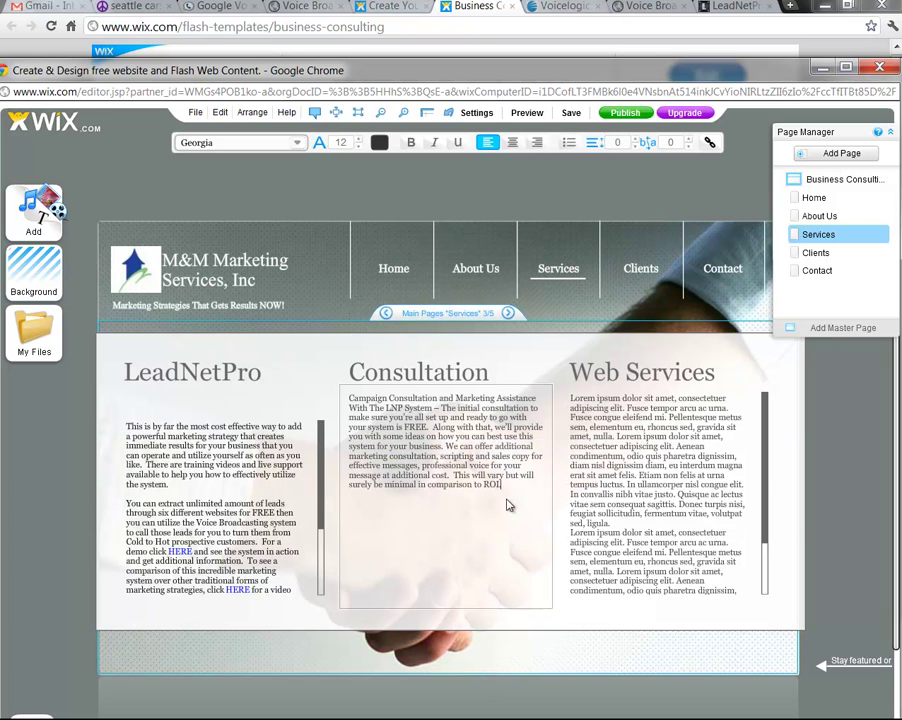
pyautogui.click(285, 515)
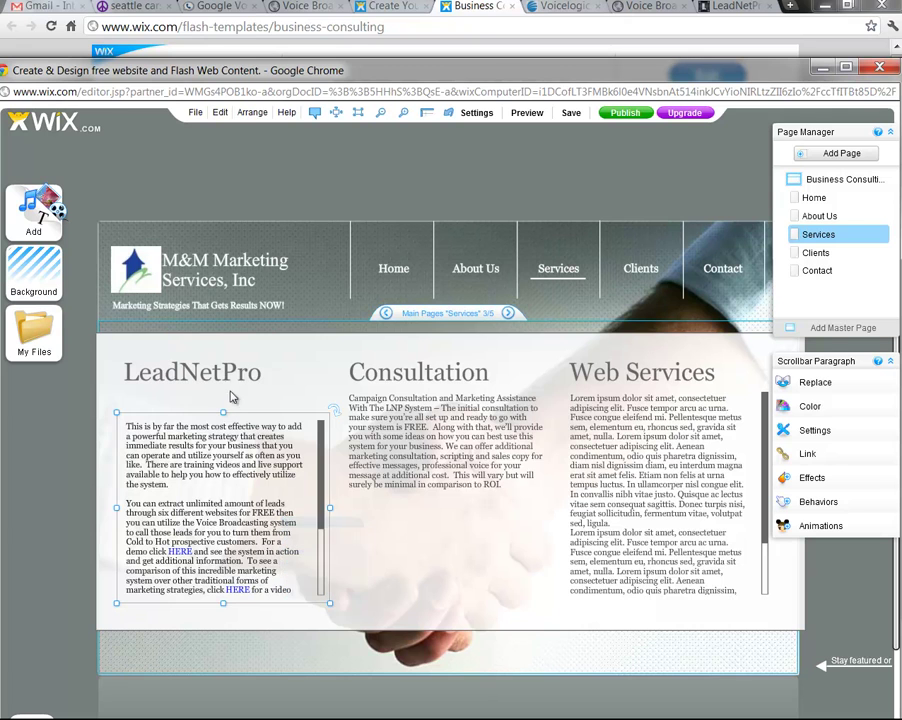
pyautogui.moveTo(224, 412); pyautogui.dragTo(225, 396)
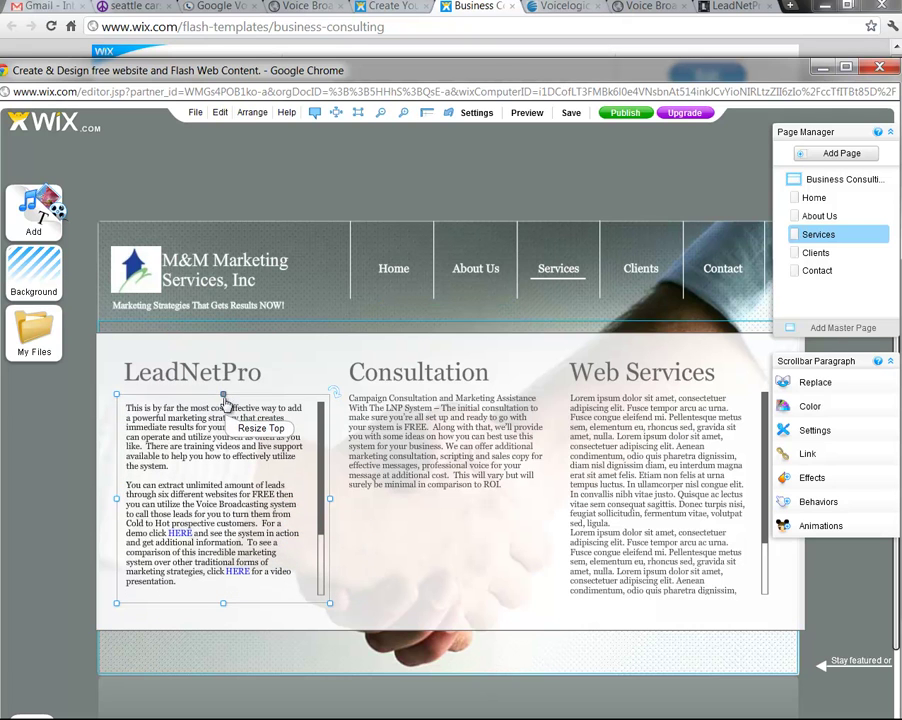
# Bold the lead-in 'Campaign Consultation and Marketing Assistance With The LNP System'
pyautogui.click(485, 446)
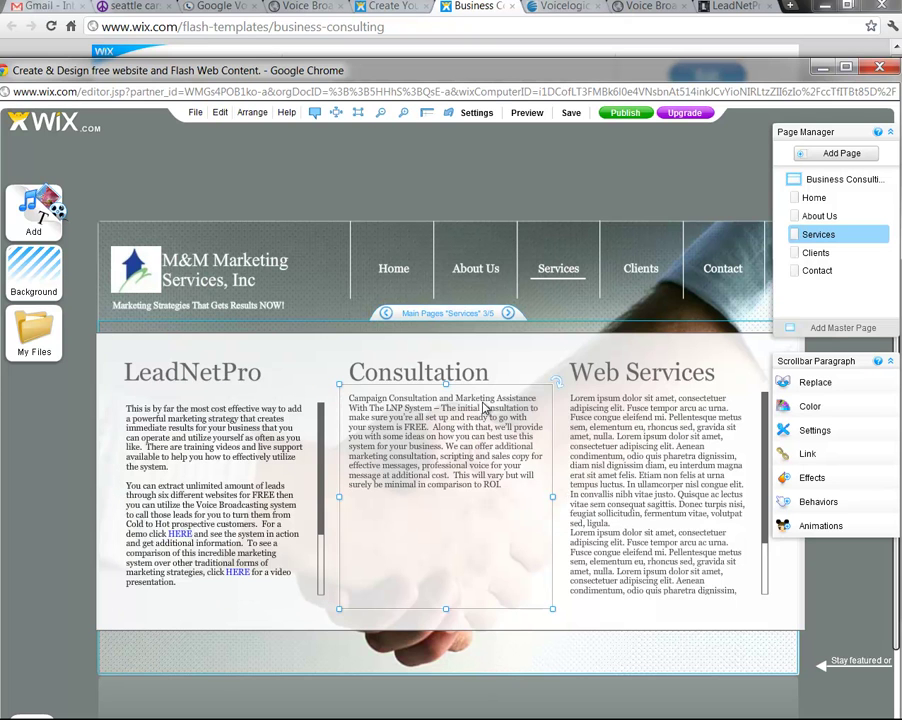
pyautogui.rightClick(398, 358)
pyautogui.click(430, 366)
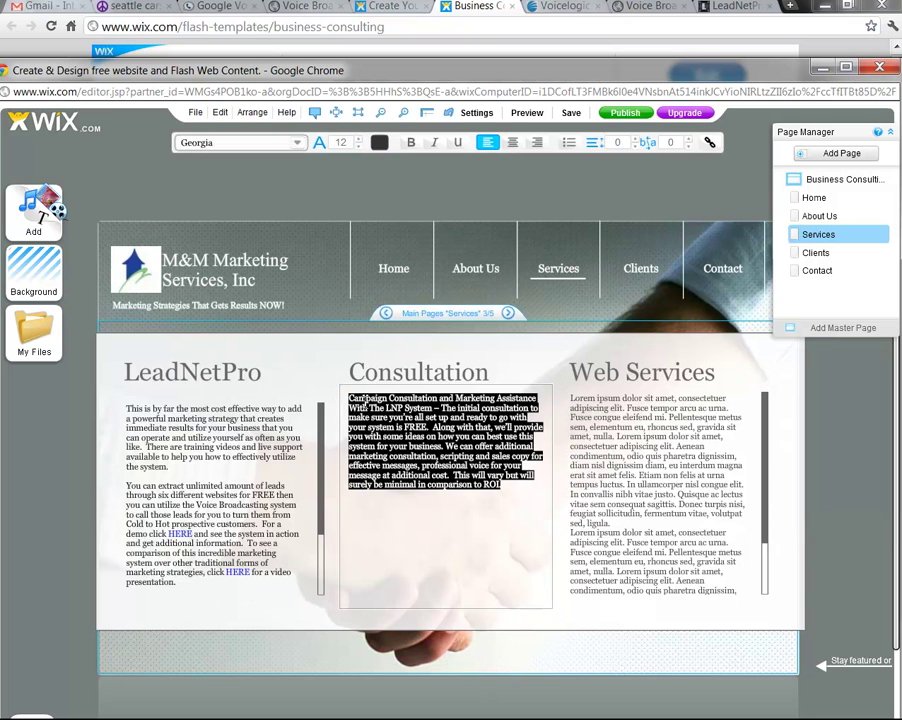
pyautogui.click(355, 398)
pyautogui.moveTo(350, 398); pyautogui.dragTo(432, 408)
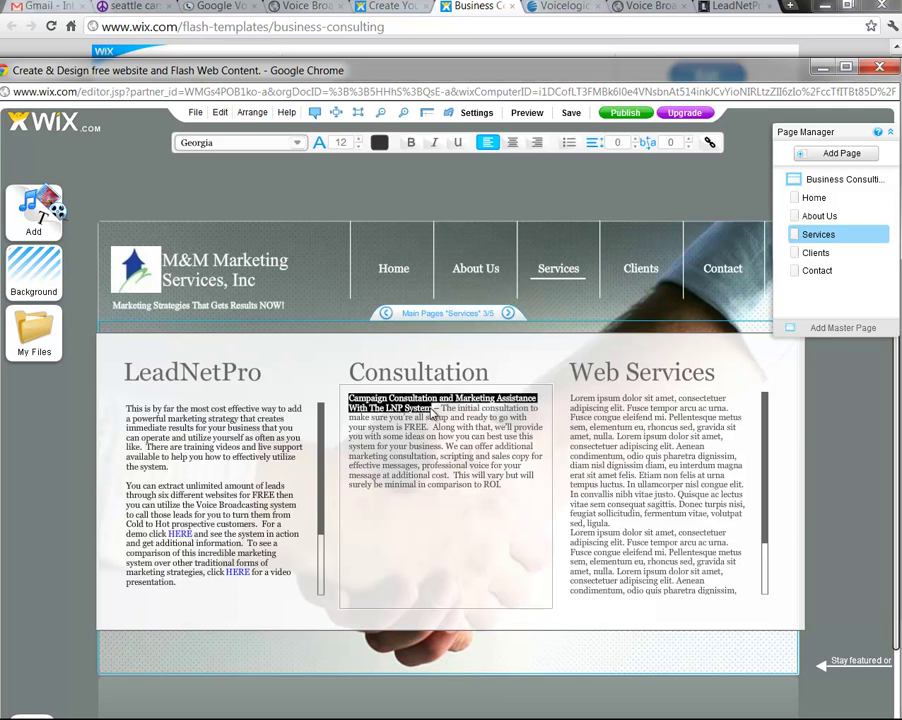
pyautogui.click(410, 142)
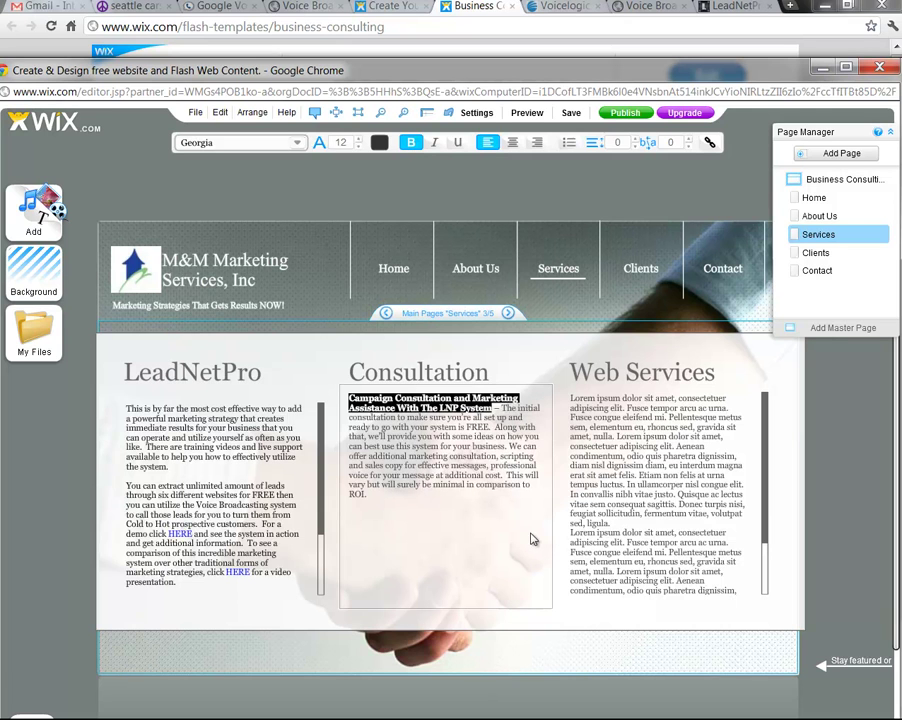
pyautogui.click(139, 418)
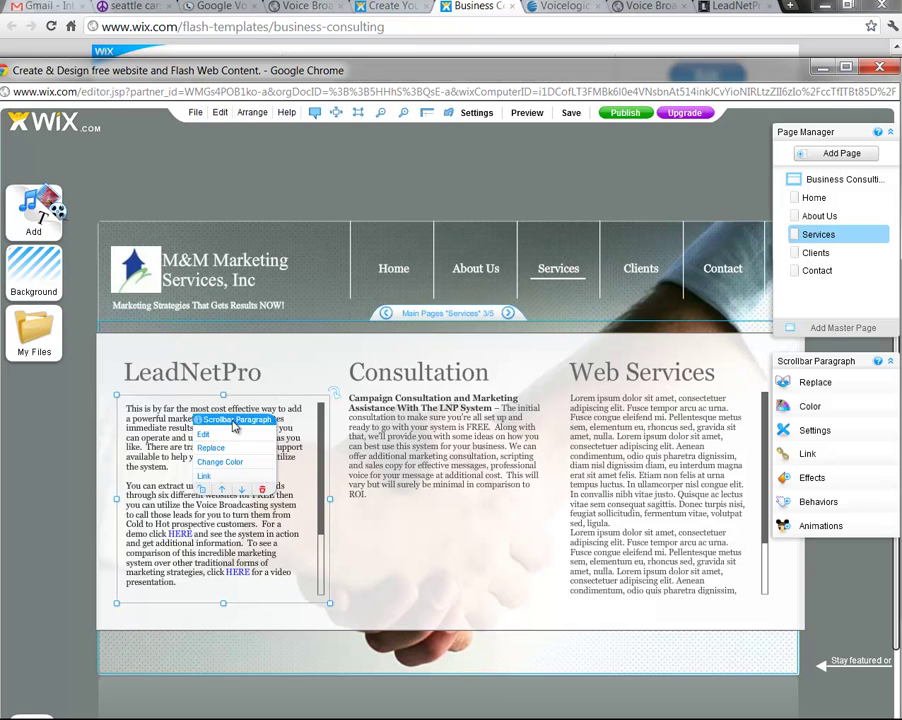
# Begin the LeadNetPro paragraph with 'Purchasing the Lead Net Pro system', replacing the word 'This'
pyautogui.doubleClick(127, 423)
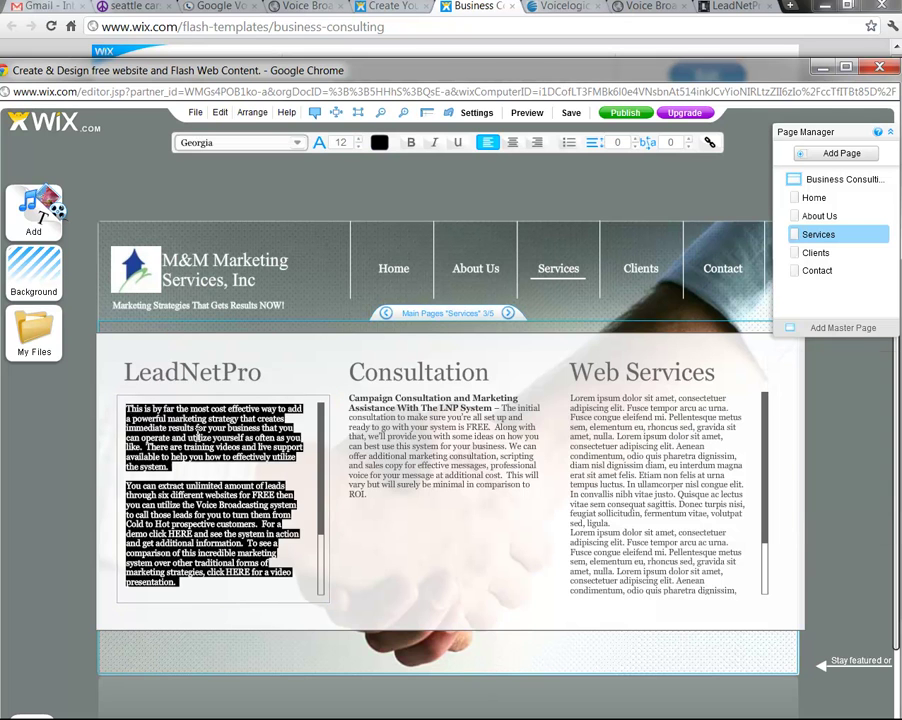
pyautogui.click(130, 413)
pyautogui.write('In')
pyautogui.write('rchasing')
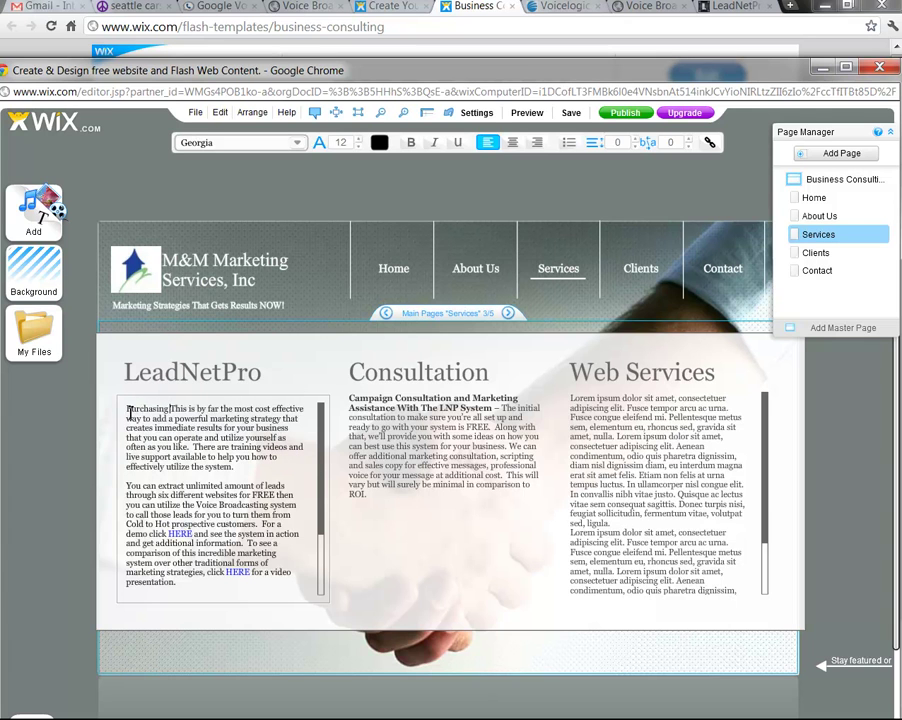
pyautogui.write(' the Lean')
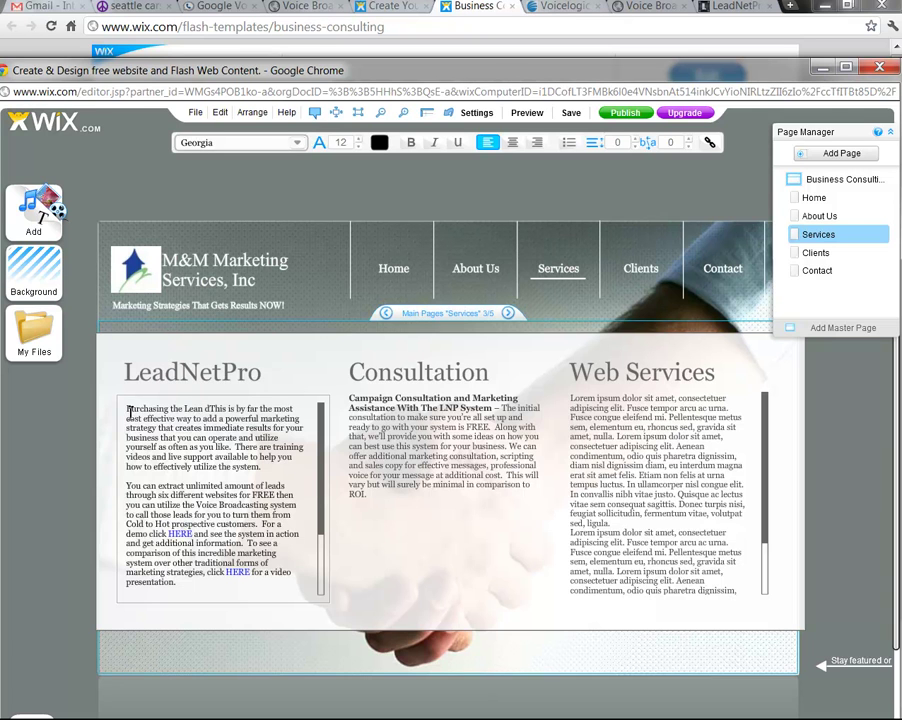
pyautogui.press('BackSpace')
pyautogui.write('d Ne')
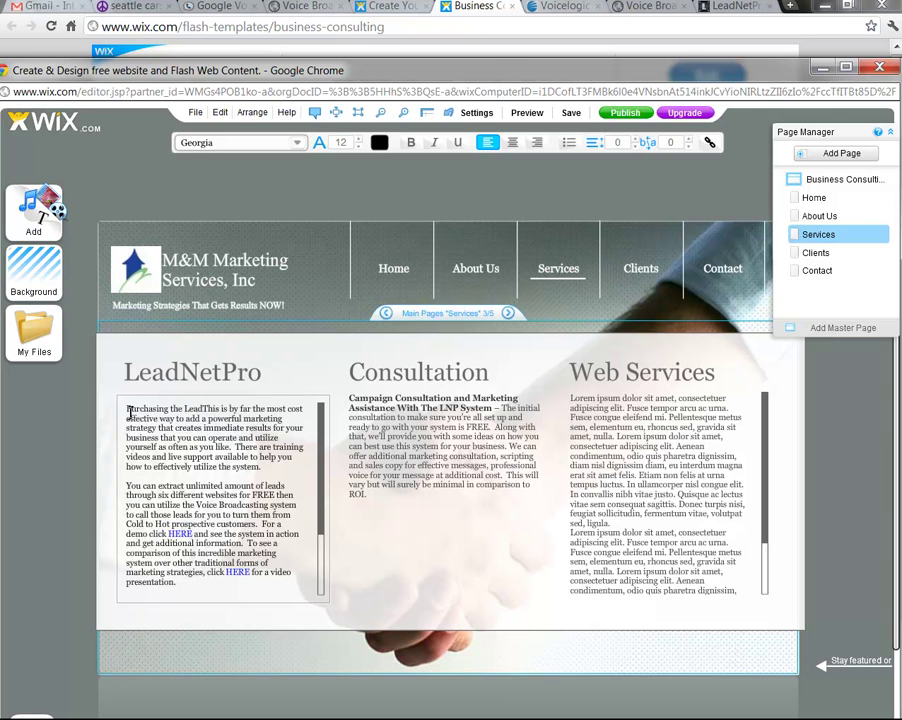
pyautogui.write('t')
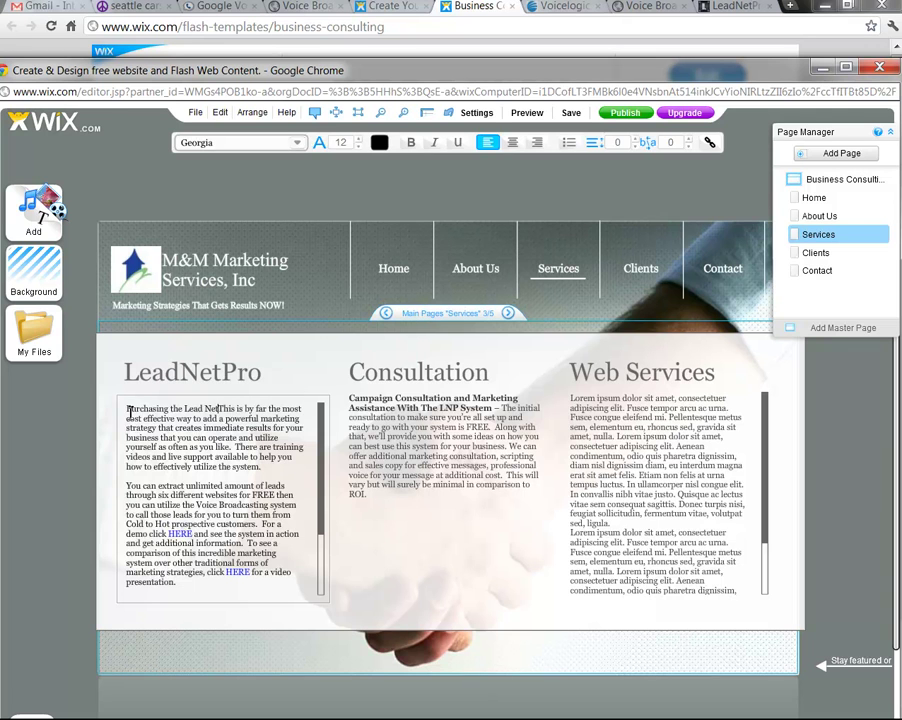
pyautogui.write(' Pro')
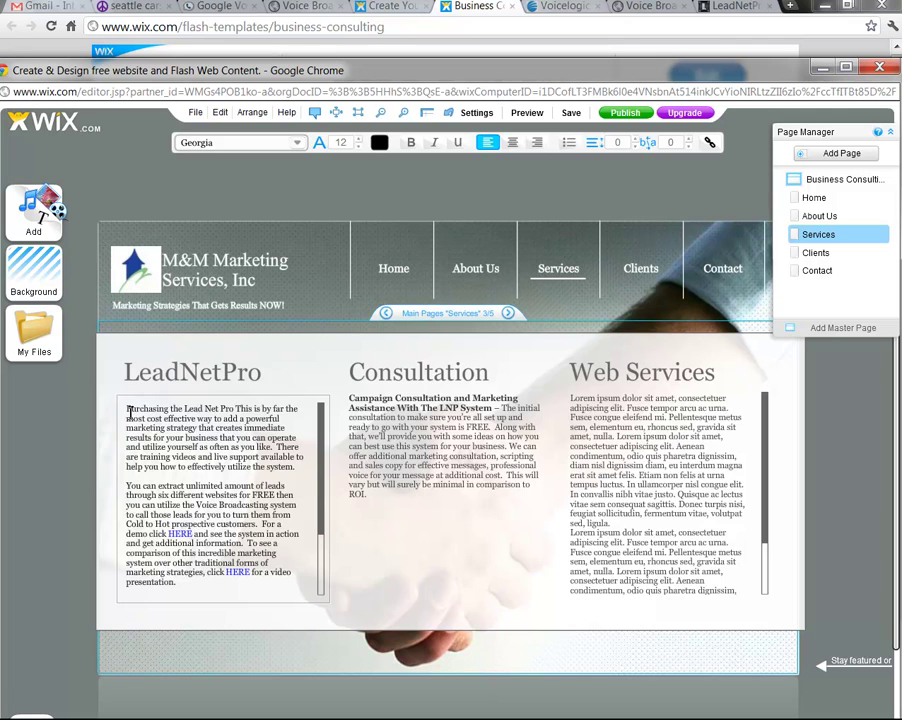
pyautogui.write(' syste')
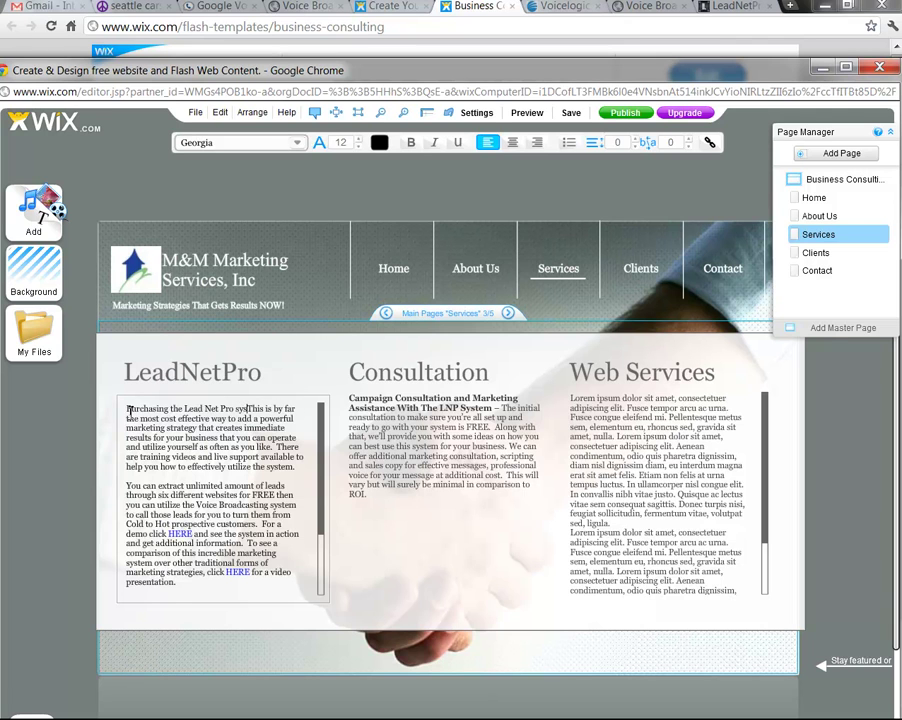
pyautogui.write('m')
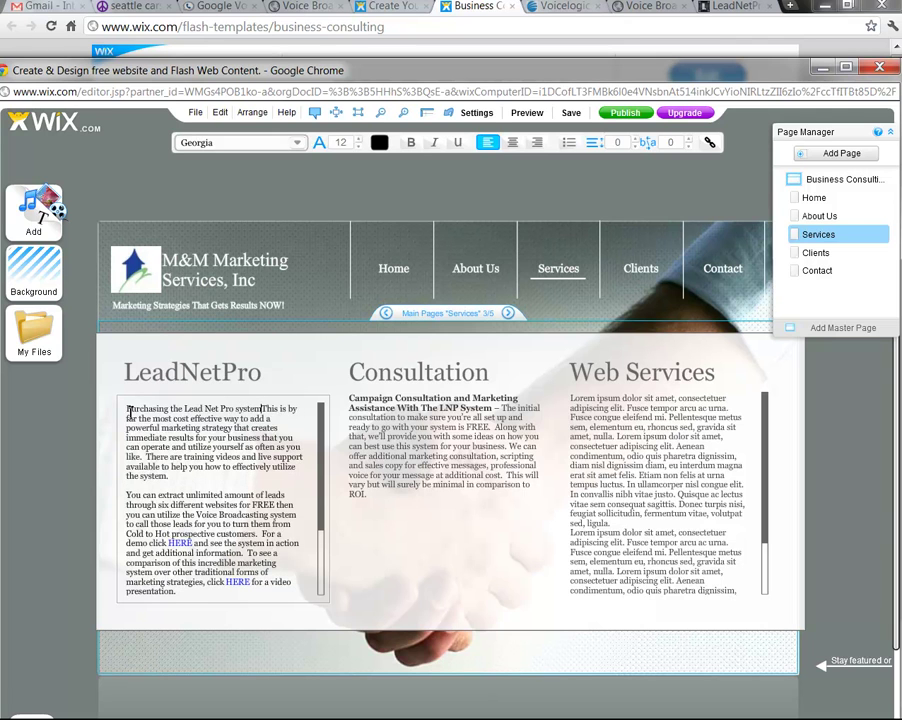
pyautogui.press('Delete')
pyautogui.press('Delete')
pyautogui.press('Delete')
pyautogui.press('Delete')
pyautogui.press('Delete')
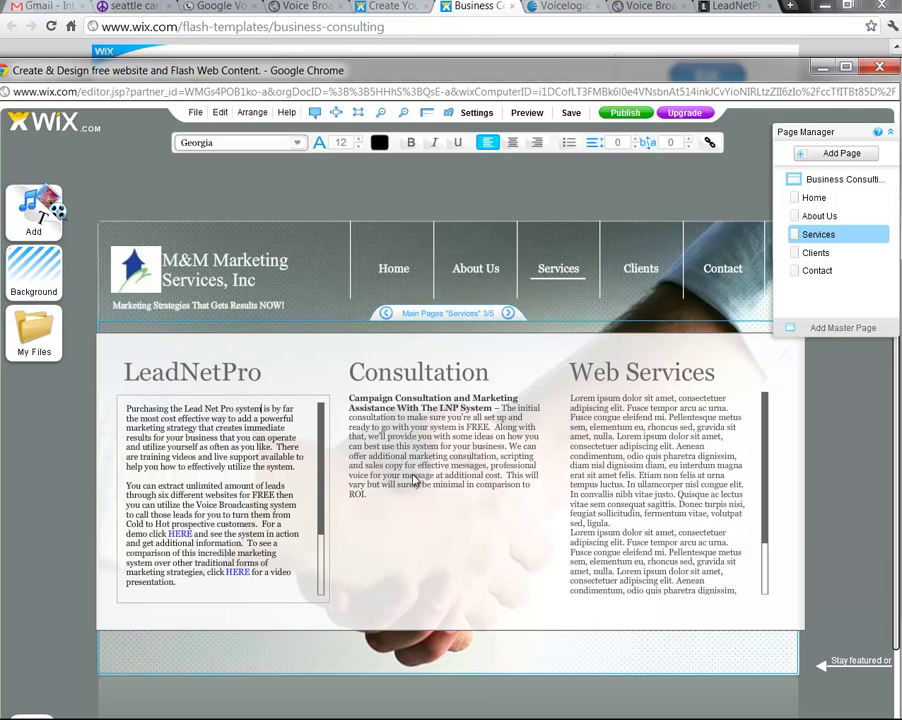
pyautogui.click(242, 435)
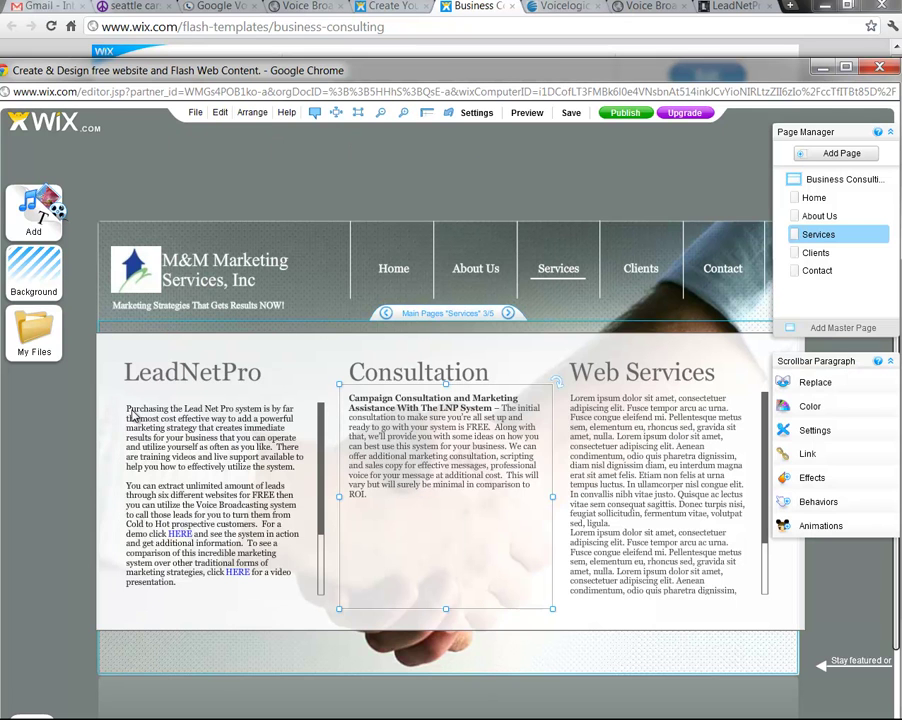
# Bold the opening phrase 'Purchasing the Lead Net Pro System', capitalising 'System'
pyautogui.click(161, 431)
pyautogui.click(189, 436)
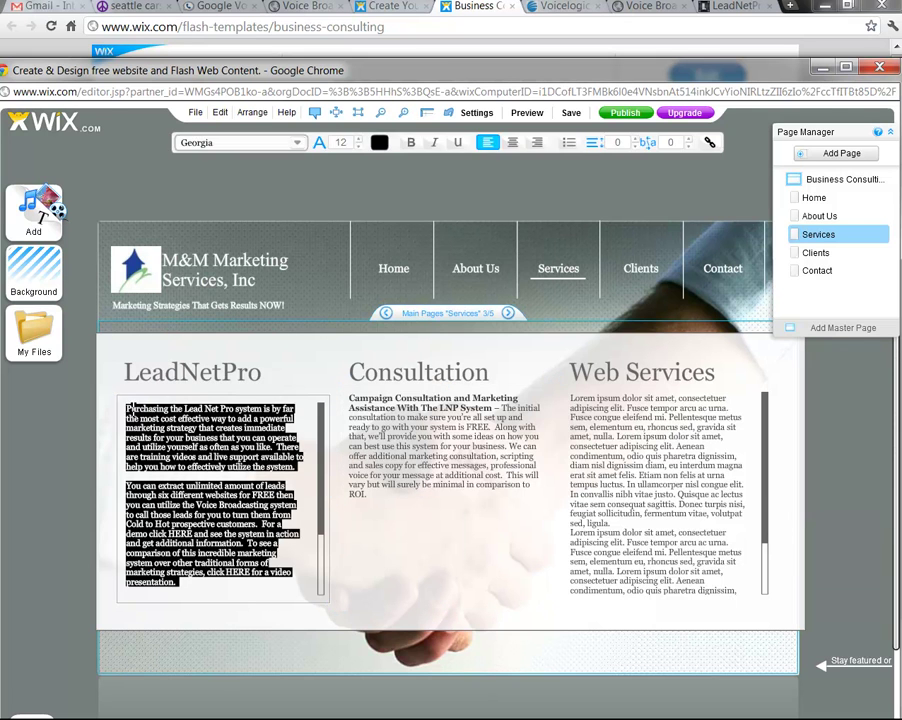
pyautogui.click(128, 409)
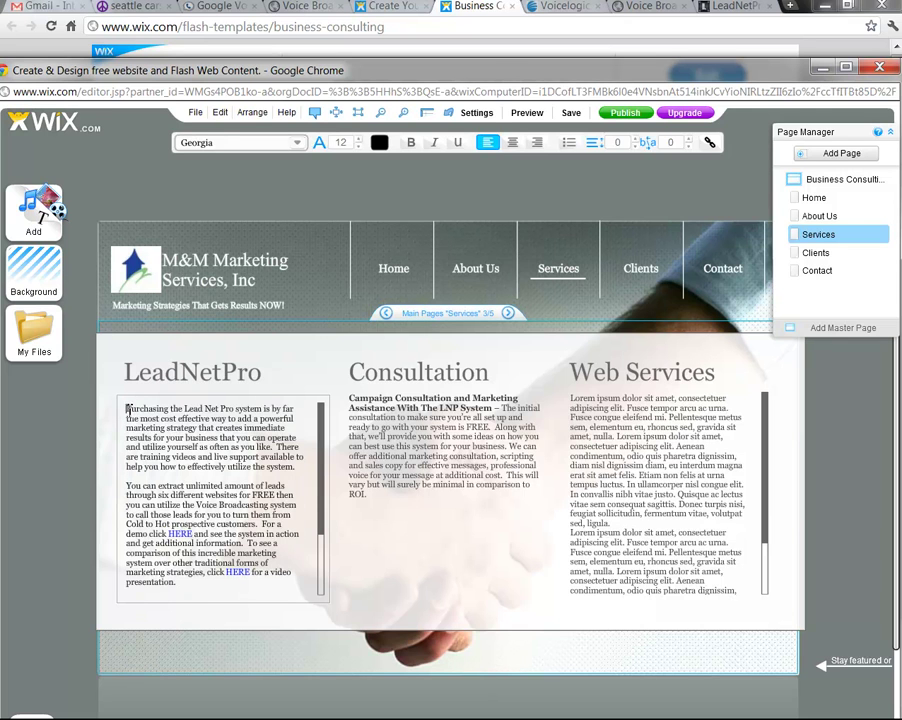
pyautogui.moveTo(137, 413); pyautogui.dragTo(266, 407)
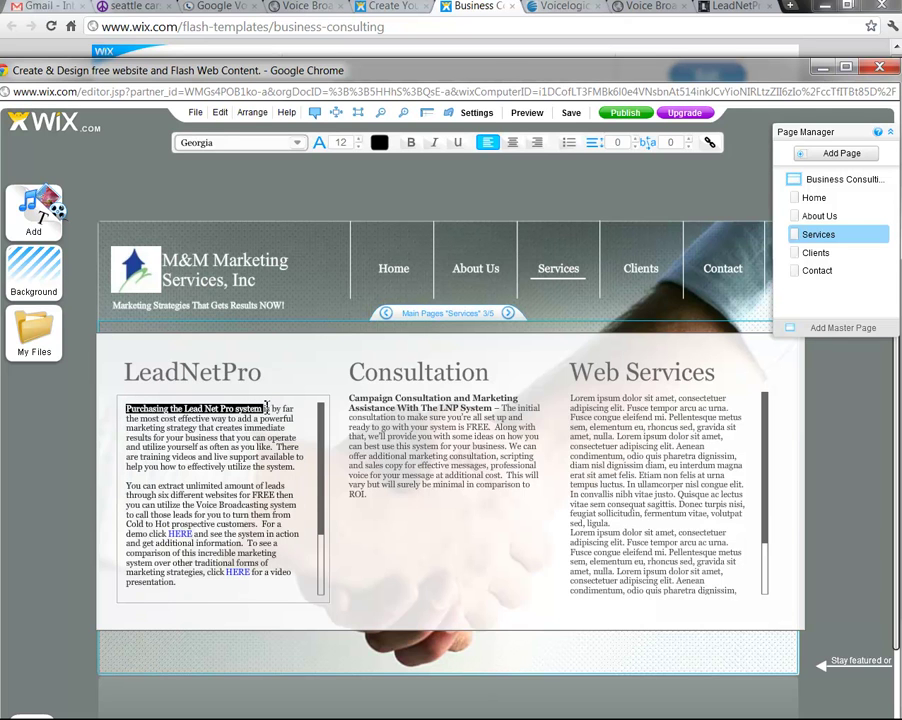
pyautogui.click(410, 142)
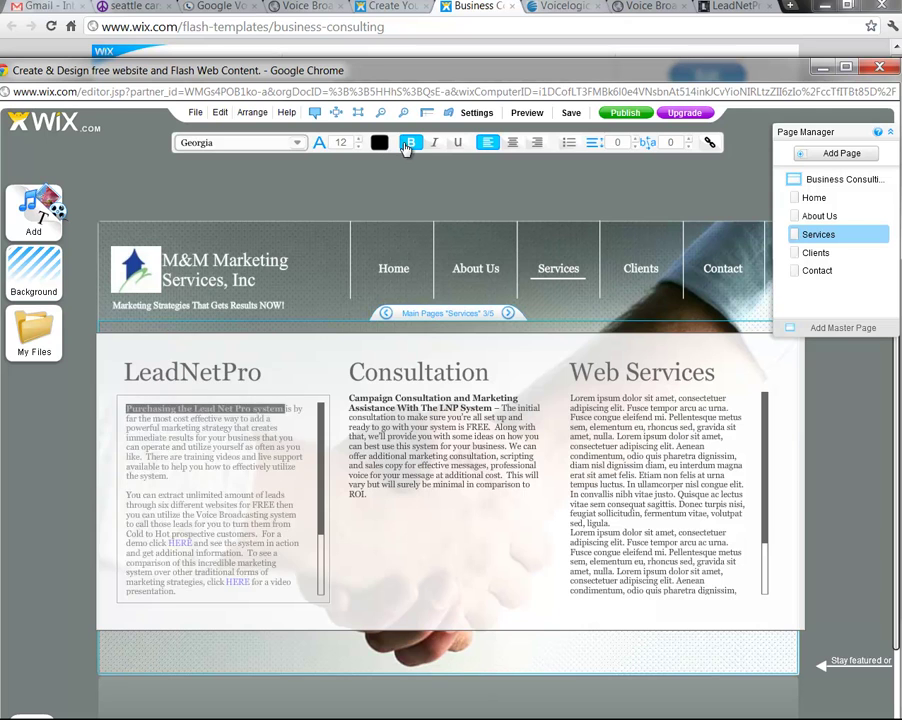
pyautogui.click(259, 407)
pyautogui.press('BackSpace')
pyautogui.write('S')
pyautogui.click(285, 455)
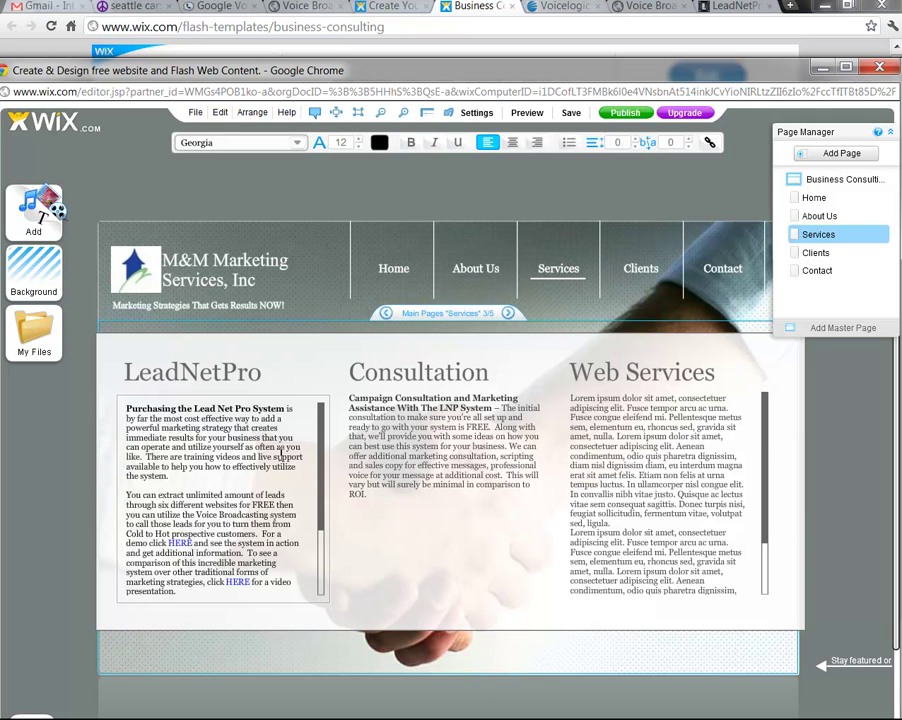
pyautogui.click(627, 459)
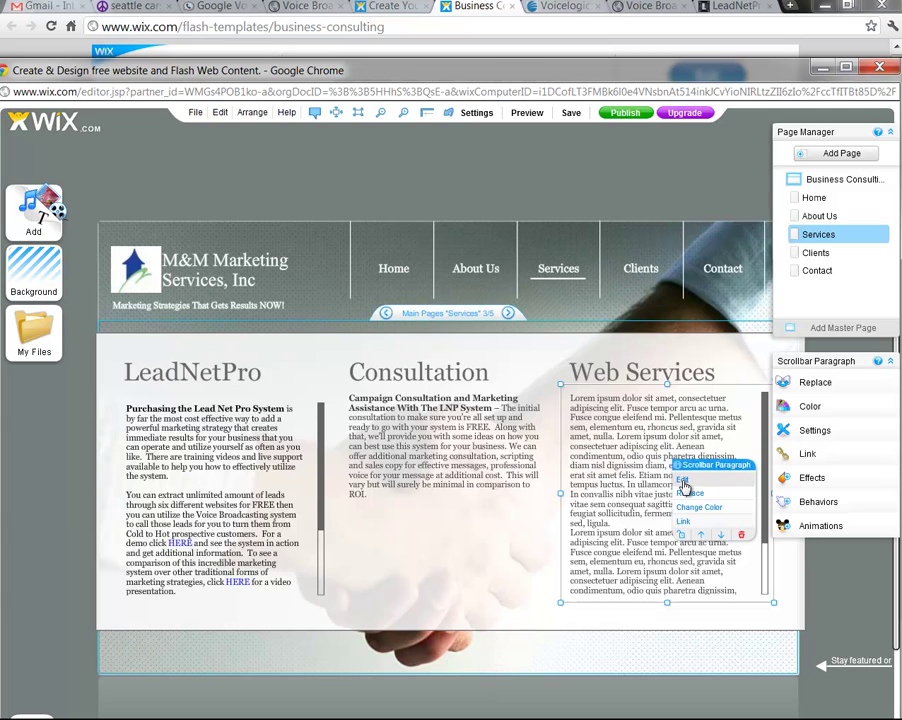
# Retype the third column heading 'Web Services' as 'Marketing Campaigns'
pyautogui.click(627, 372)
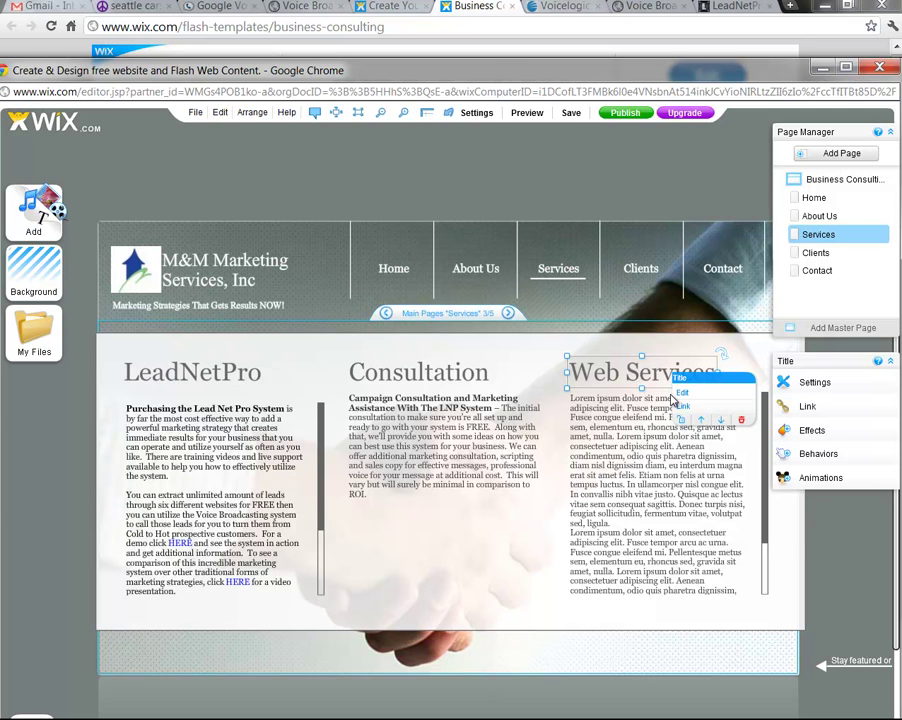
pyautogui.click(650, 392)
pyautogui.click(656, 376)
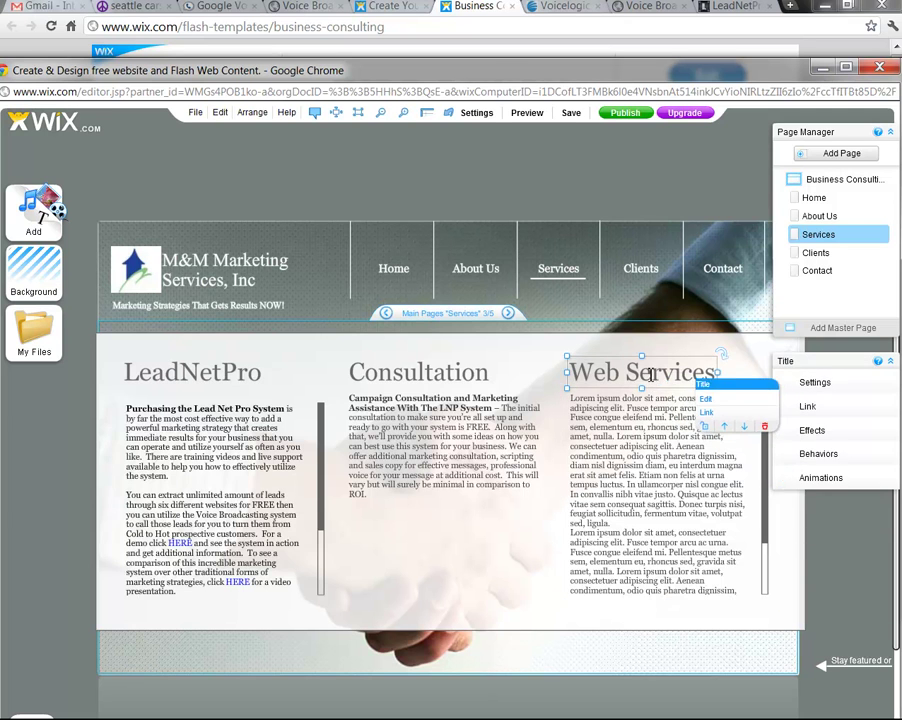
pyautogui.doubleClick(656, 376)
pyautogui.write('Mar')
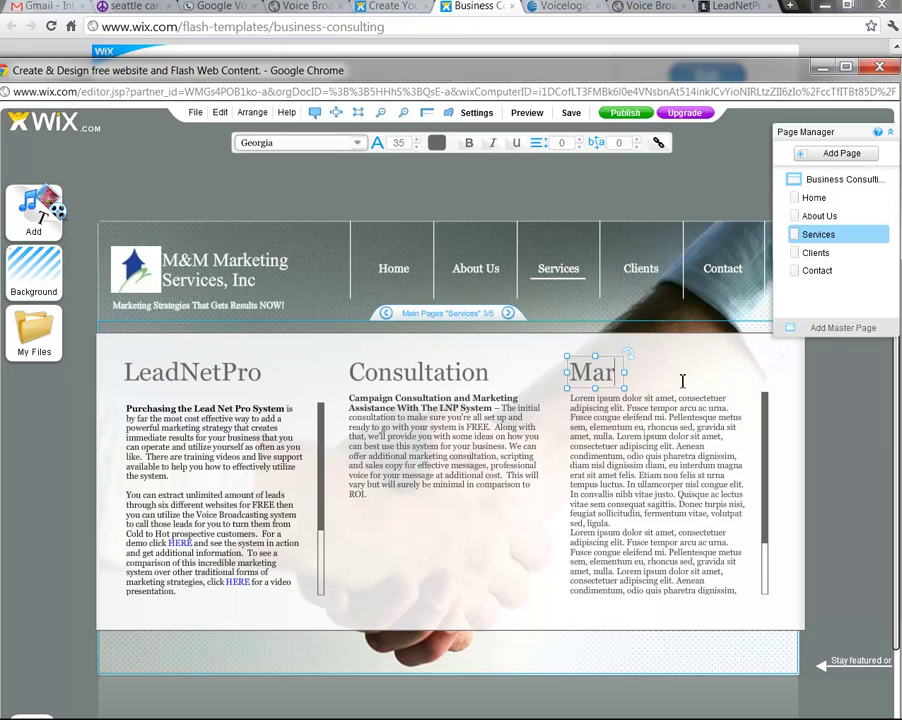
pyautogui.write('ketin')
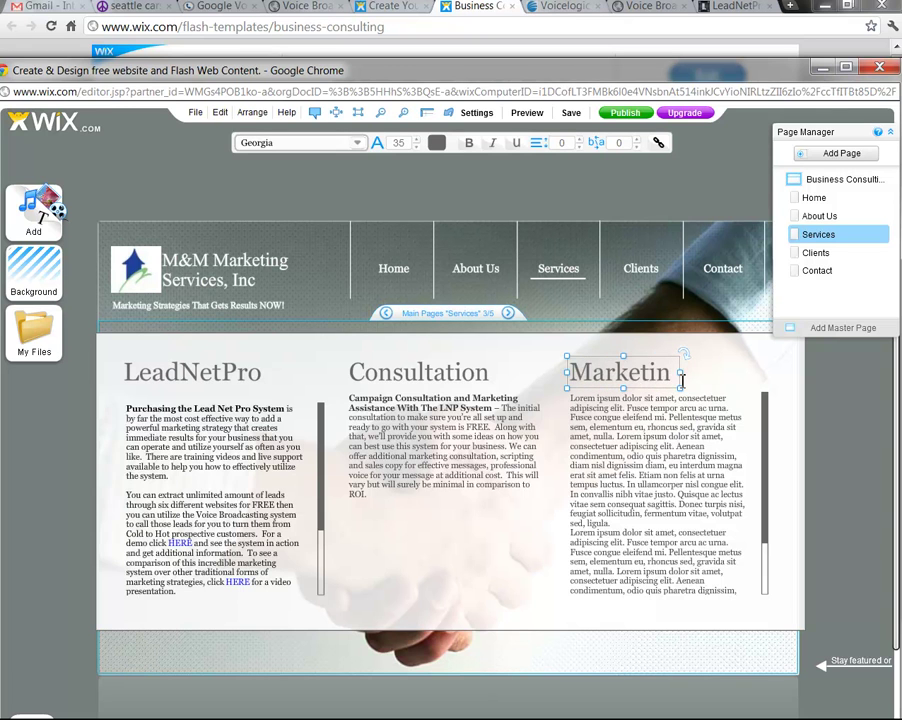
pyautogui.press('BackSpace')
pyautogui.press('BackSpace')
pyautogui.press('BackSpace')
pyautogui.press('BackSpace')
pyautogui.press('BackSpace')
pyautogui.press('BackSpace')
pyautogui.press('BackSpace')
pyautogui.press('BackSpace')
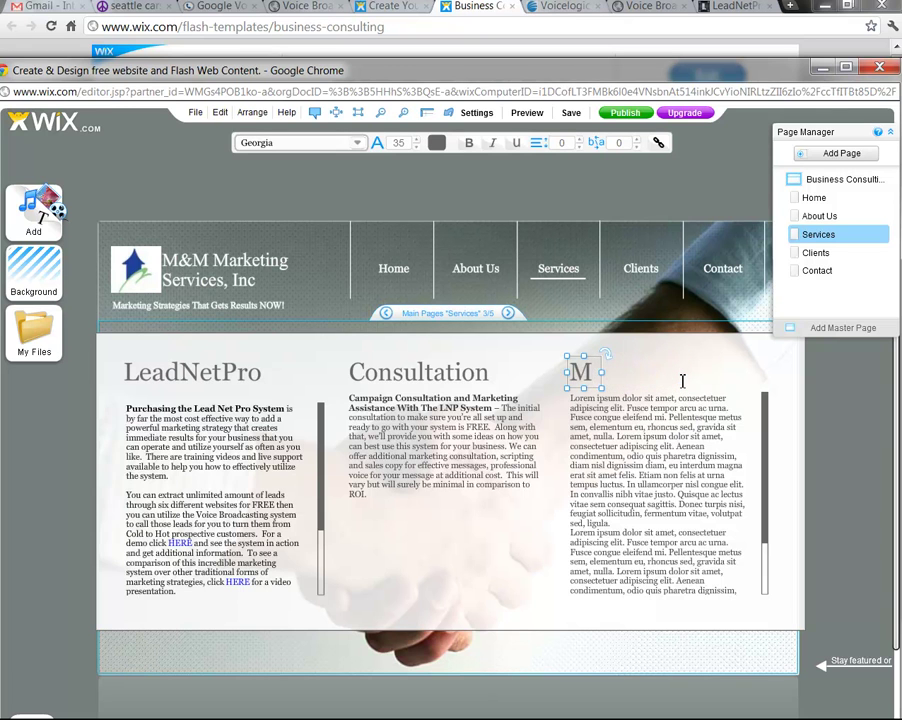
pyautogui.write('Marketing CAmp')
pyautogui.press('BackSpace')
pyautogui.press('BackSpace')
pyautogui.press('BackSpace')
pyautogui.write('ampaigns')
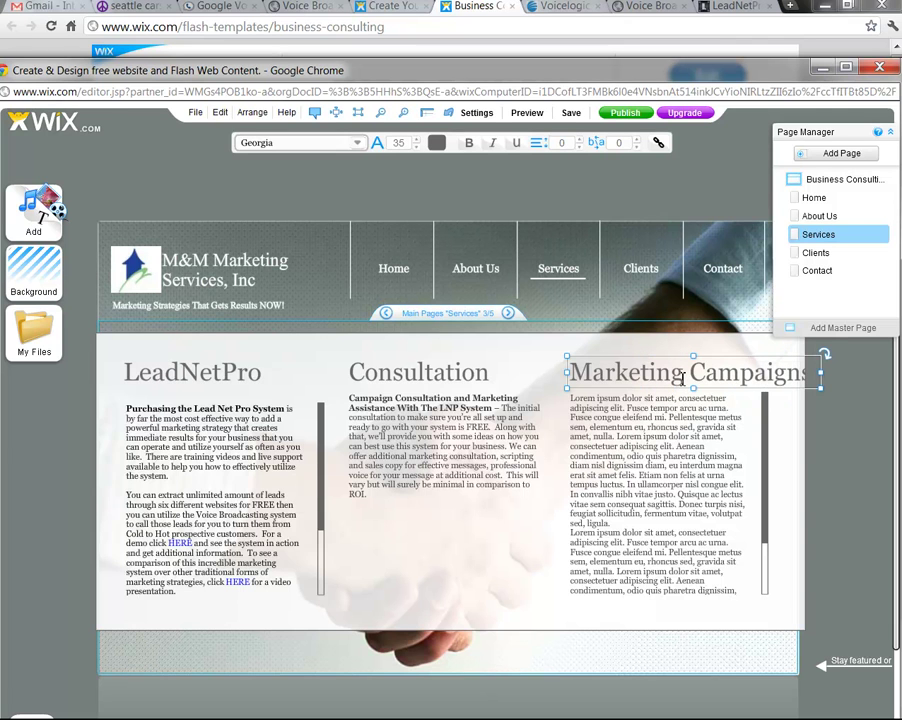
# Reduce the 'Marketing Campaigns' heading's font size to 29 and verify it
pyautogui.moveTo(568, 372); pyautogui.dragTo(785, 350)
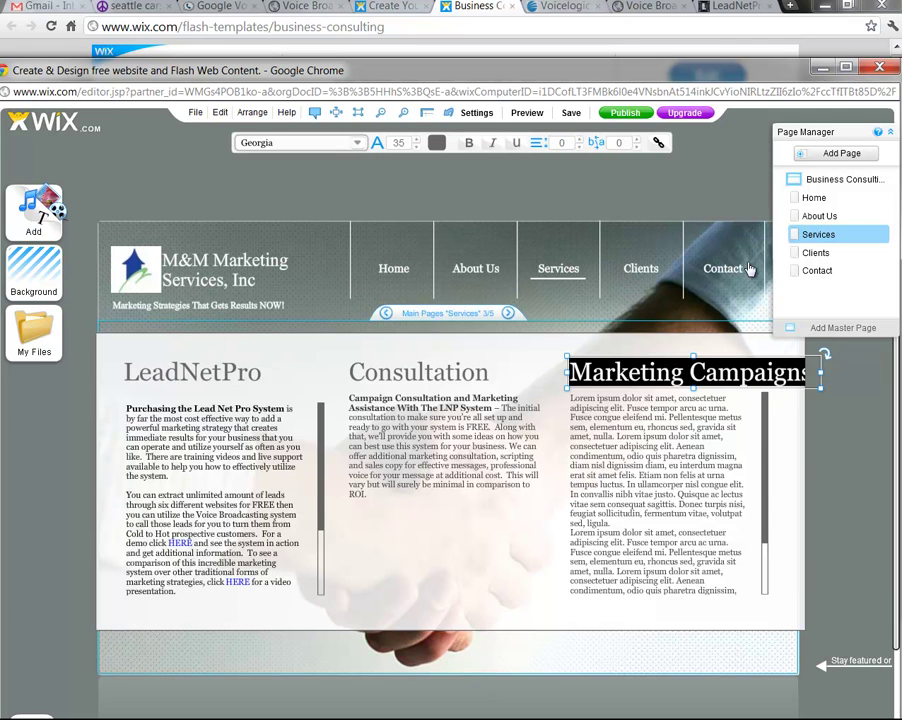
pyautogui.click(418, 147)
pyautogui.click(417, 147)
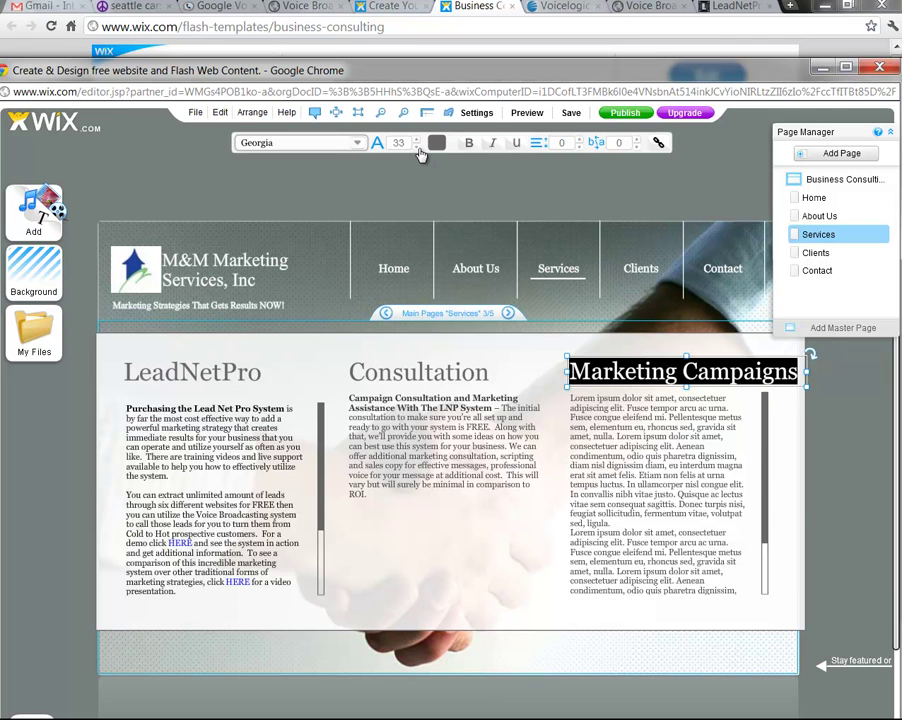
pyautogui.click(416, 147)
pyautogui.click(416, 147)
pyautogui.click(414, 147)
pyautogui.click(414, 147)
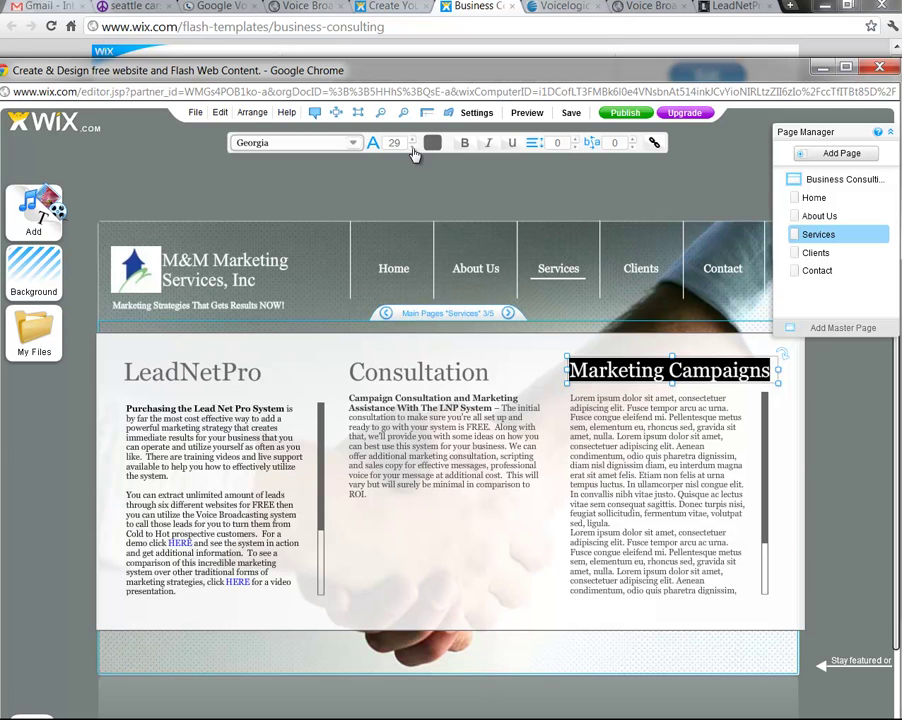
pyautogui.click(414, 370)
pyautogui.doubleClick(617, 371)
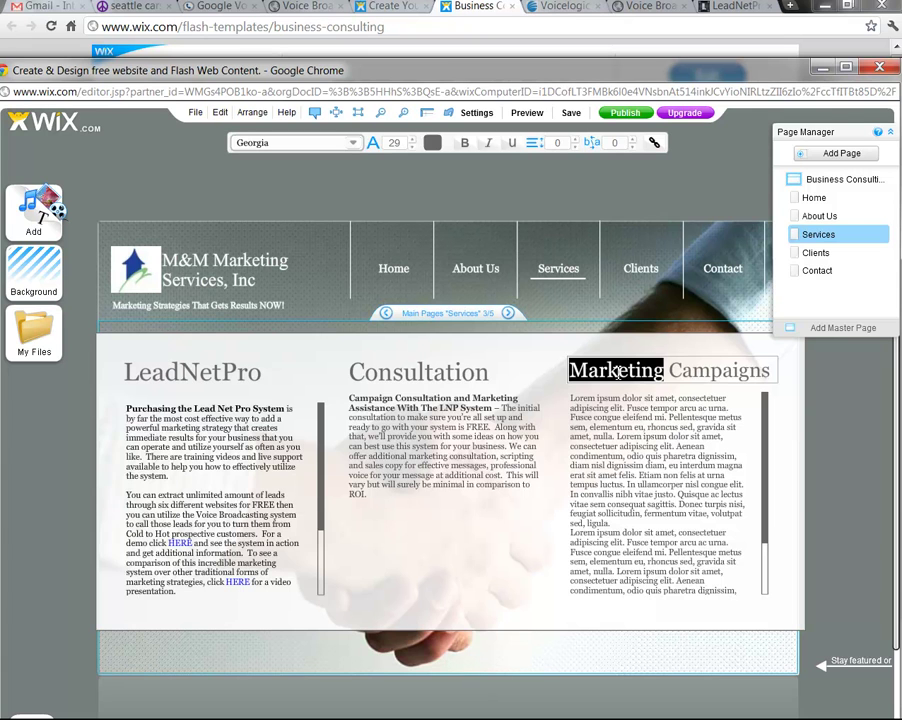
# Select all of the Consultation heading text and shrink its font size to 29
pyautogui.click(450, 370)
pyautogui.click(446, 371)
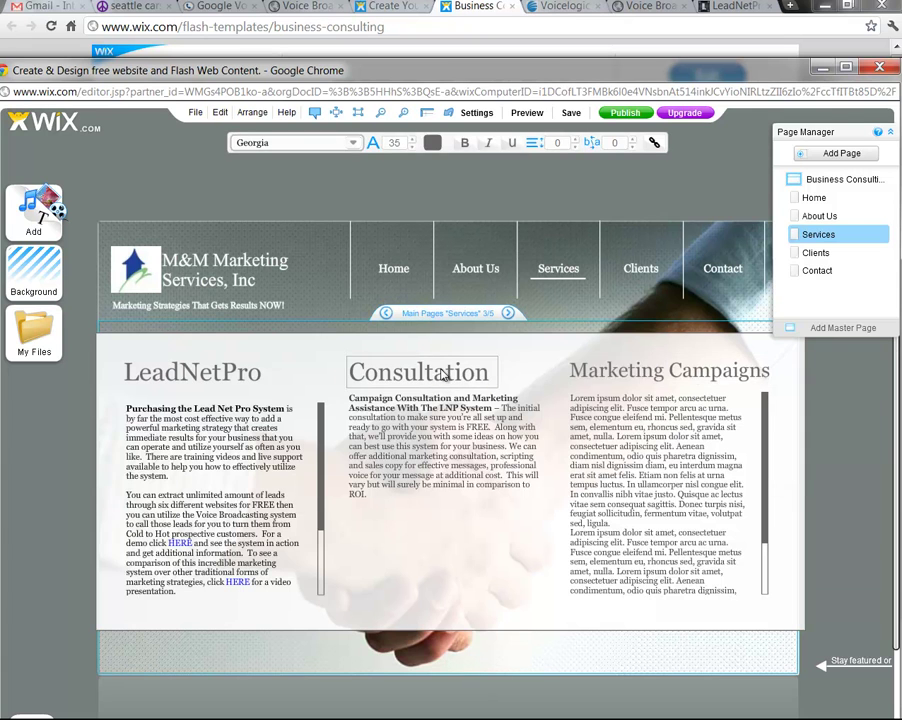
pyautogui.click(412, 148)
pyautogui.click(412, 148)
pyautogui.click(412, 148)
pyautogui.click(412, 148)
pyautogui.click(412, 148)
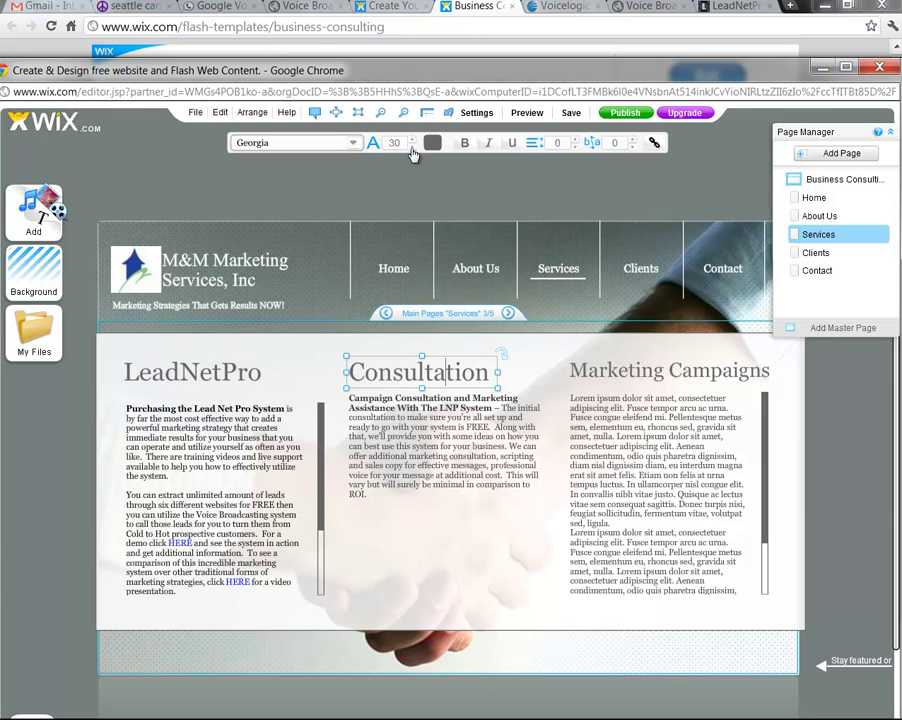
pyautogui.click(412, 148)
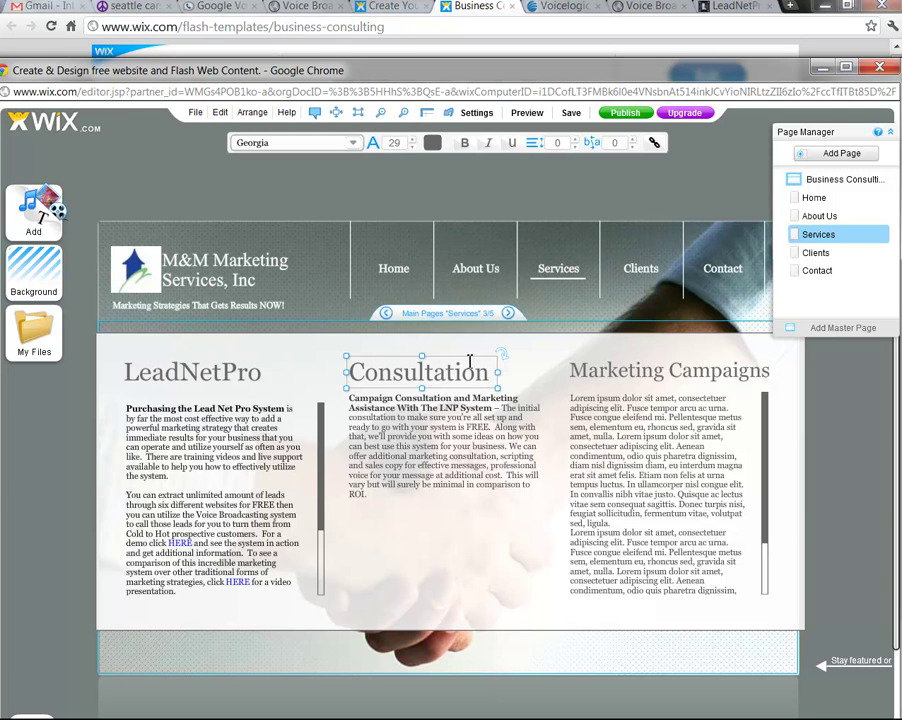
pyautogui.click(485, 374)
pyautogui.moveTo(488, 374); pyautogui.dragTo(347, 374)
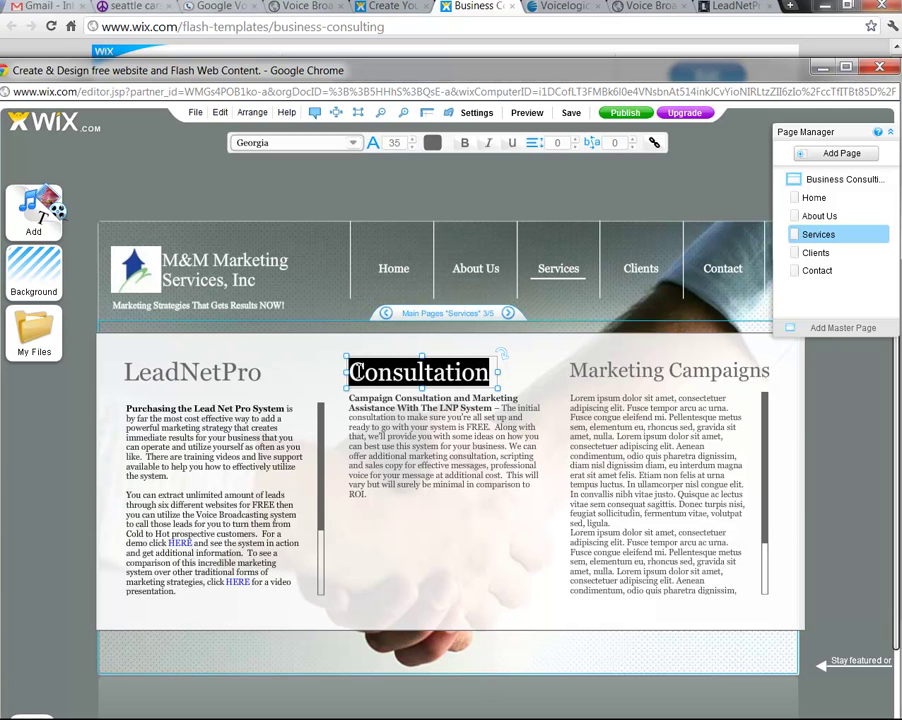
pyautogui.click(412, 147)
pyautogui.click(412, 147)
pyautogui.click(412, 147)
pyautogui.click(412, 147)
pyautogui.click(412, 147)
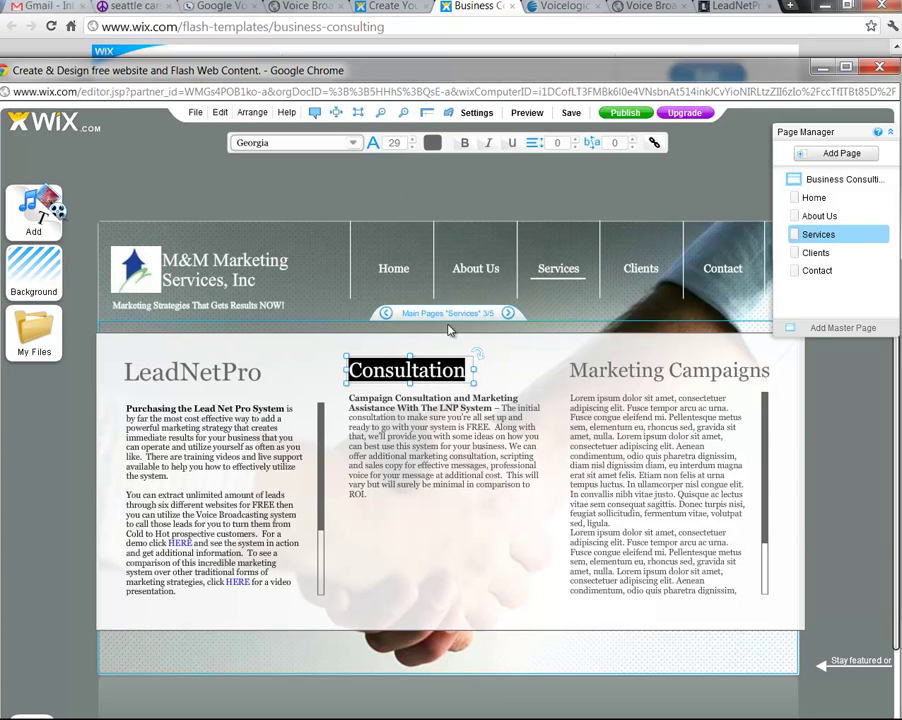
pyautogui.click(503, 381)
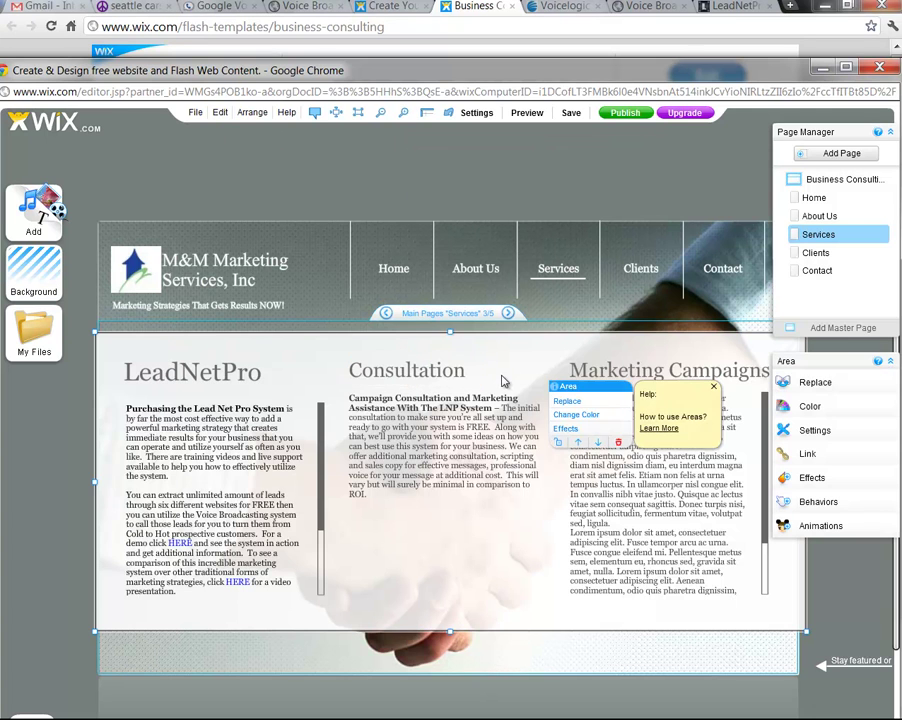
# Shrink the LeadNetPro heading's font size to 29 to match the other headings
pyautogui.click(234, 378)
pyautogui.click(293, 409)
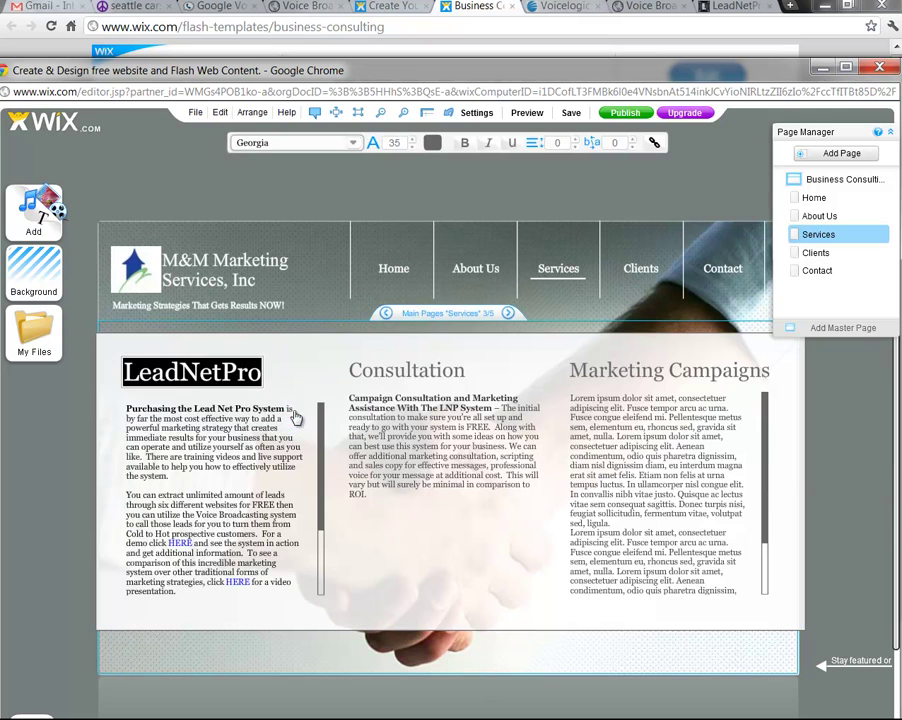
pyautogui.click(413, 147)
pyautogui.click(413, 147)
pyautogui.click(413, 147)
pyautogui.click(413, 147)
pyautogui.click(413, 147)
pyautogui.click(412, 147)
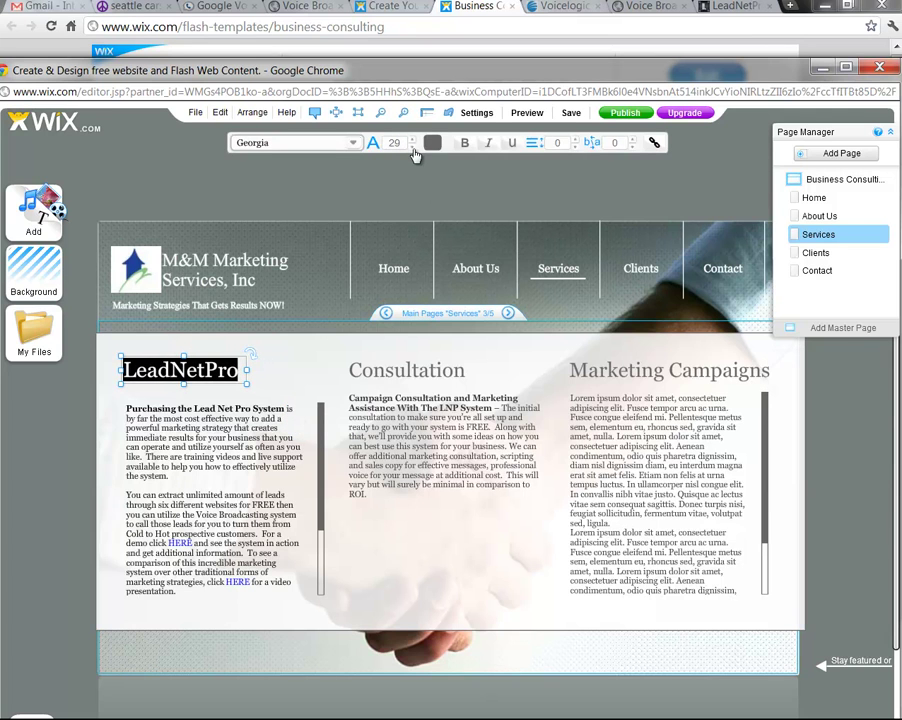
pyautogui.click(490, 425)
pyautogui.click(724, 492)
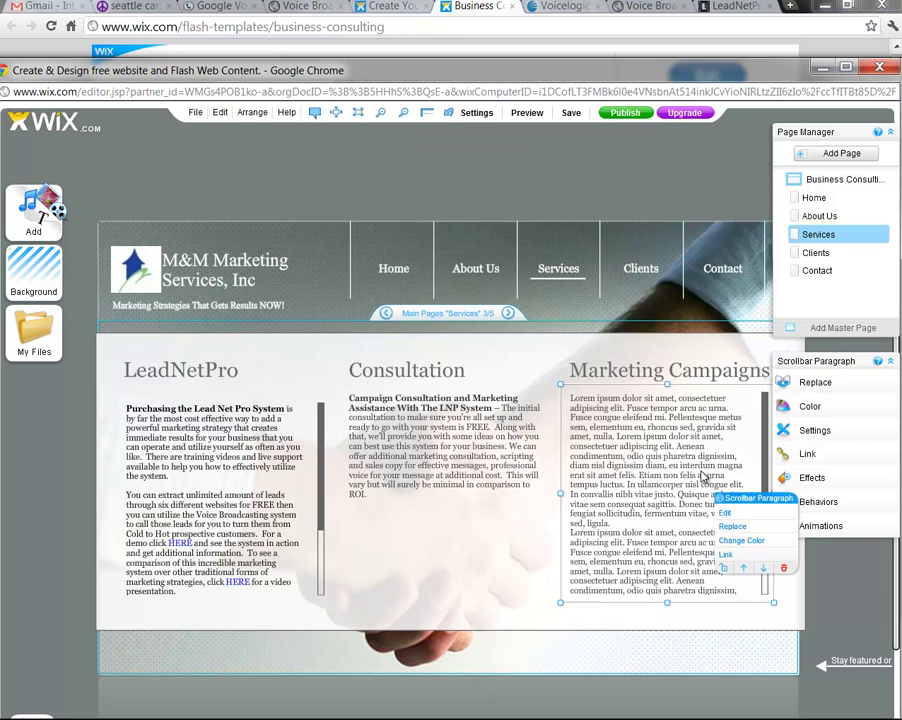
# Delete the entire Lorem ipsum paragraph under the Marketing Campaigns heading
pyautogui.click(727, 519)
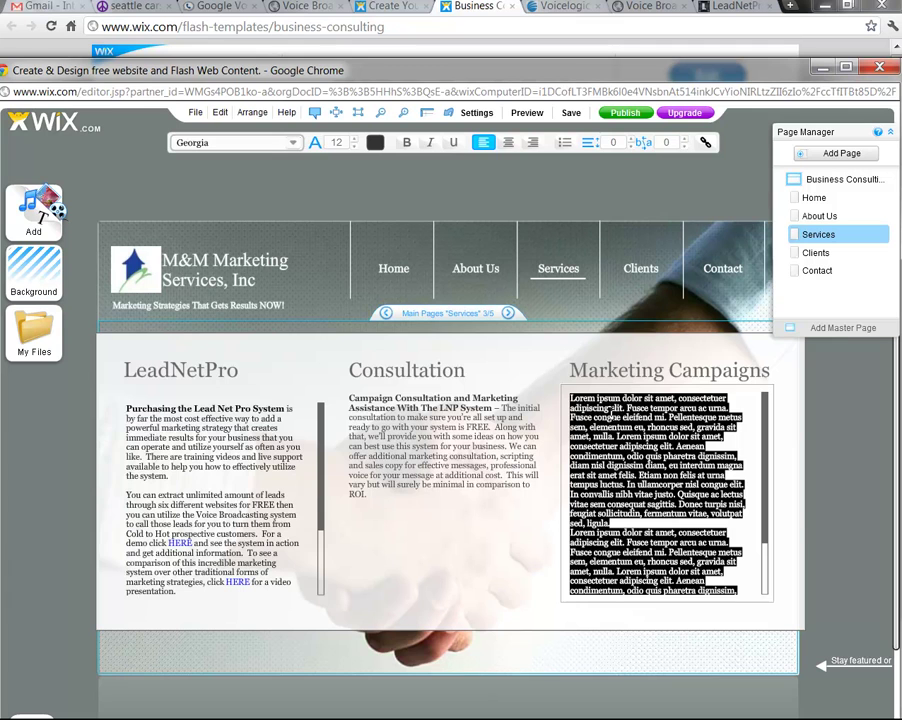
pyautogui.press('Delete')
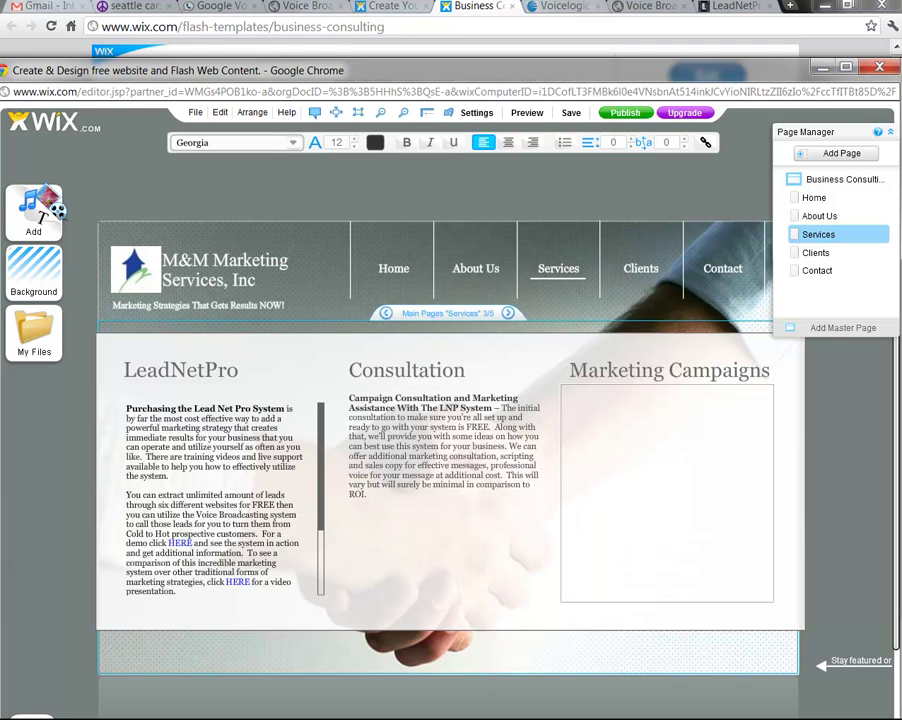
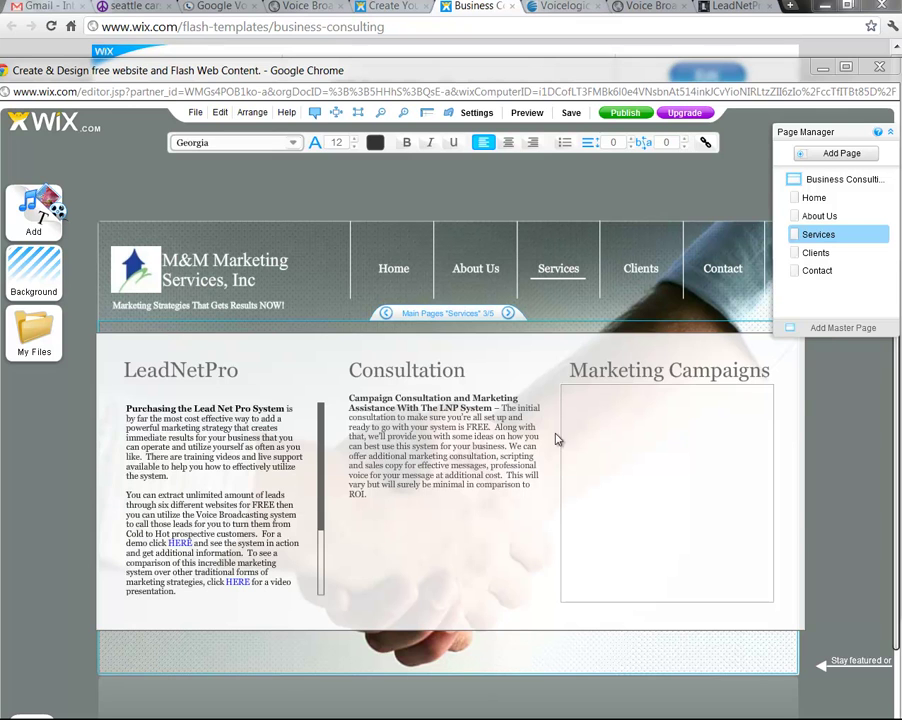
# Paste the copied marketing, advertising and lead generation paragraph into the empty Marketing Campaigns box
pyautogui.rightClick(614, 409)
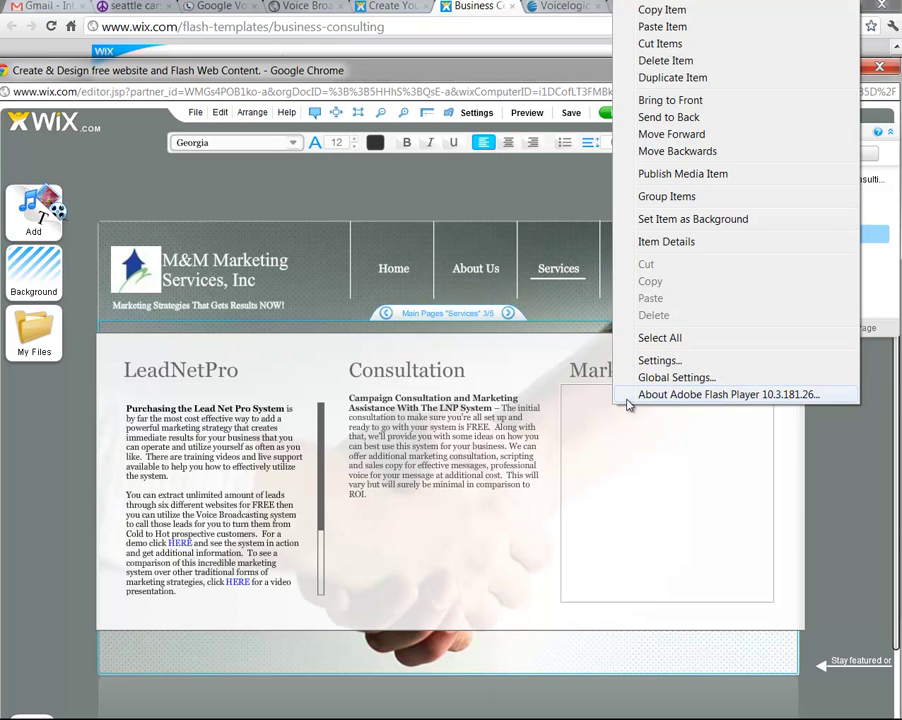
pyautogui.click(625, 394)
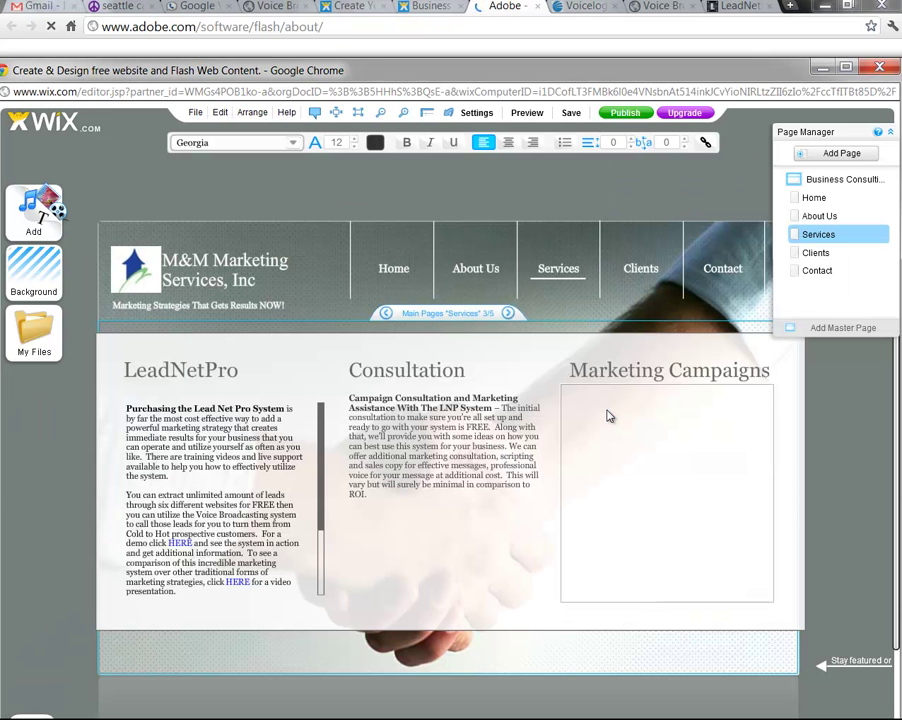
pyautogui.rightClick(608, 414)
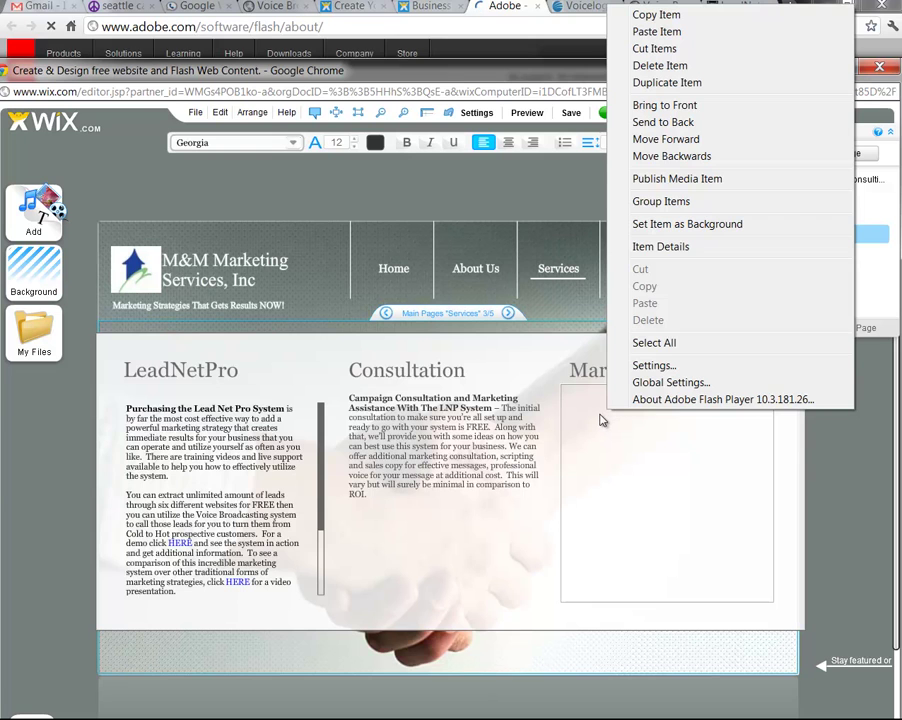
pyautogui.click(600, 420)
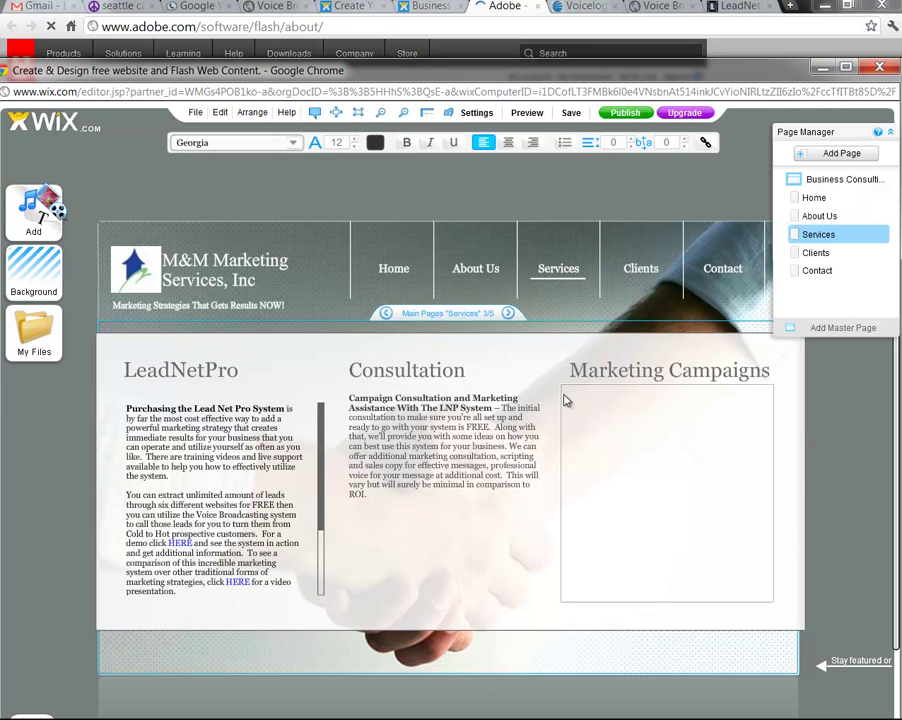
pyautogui.click(566, 398)
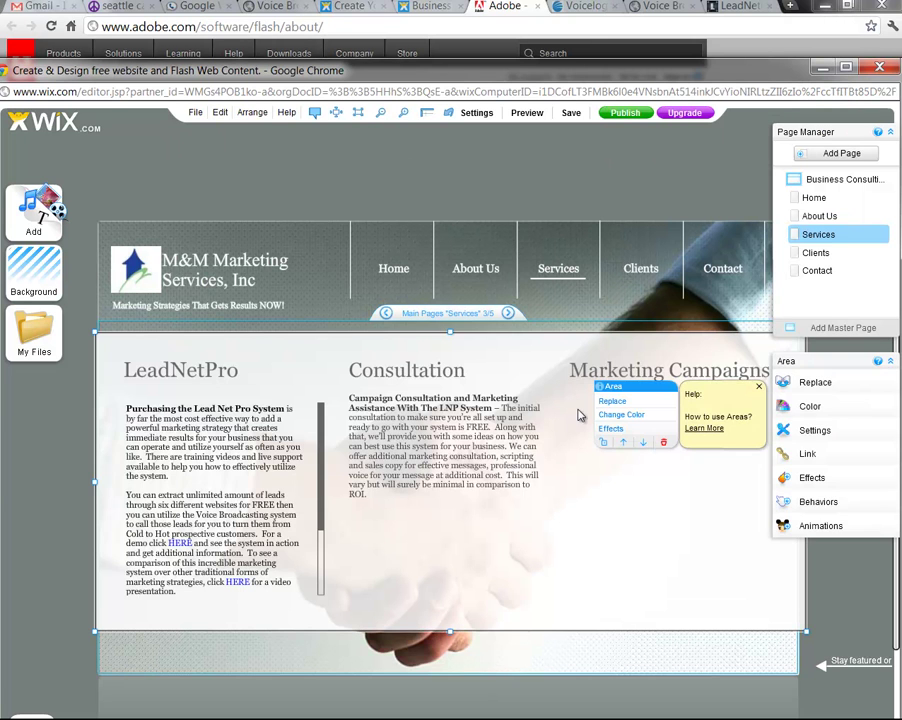
pyautogui.click(595, 421)
pyautogui.doubleClick(596, 422)
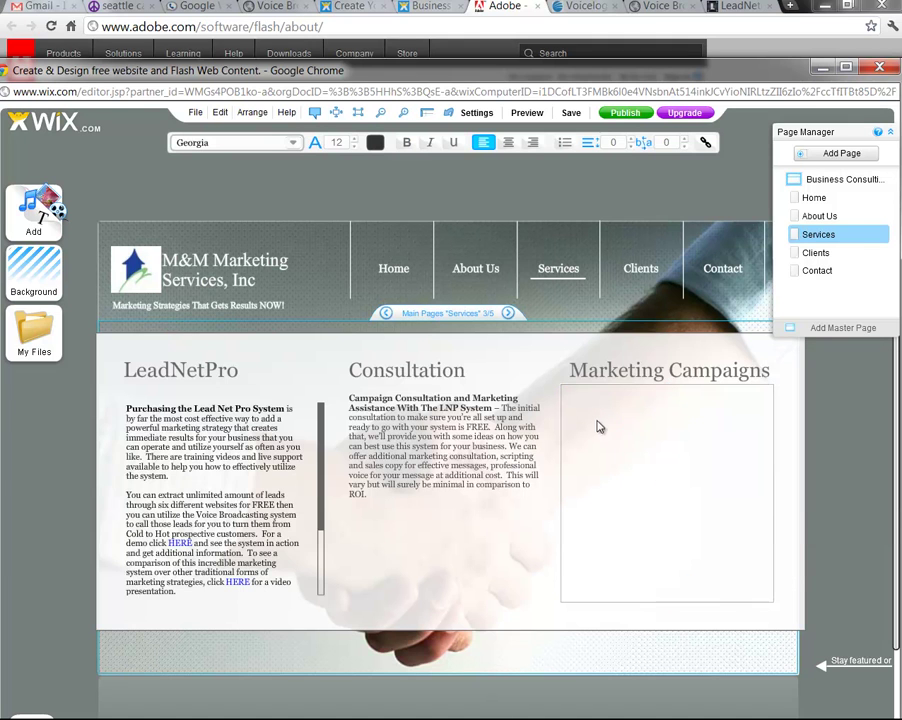
pyautogui.rightClick(595, 422)
pyautogui.click(634, 464)
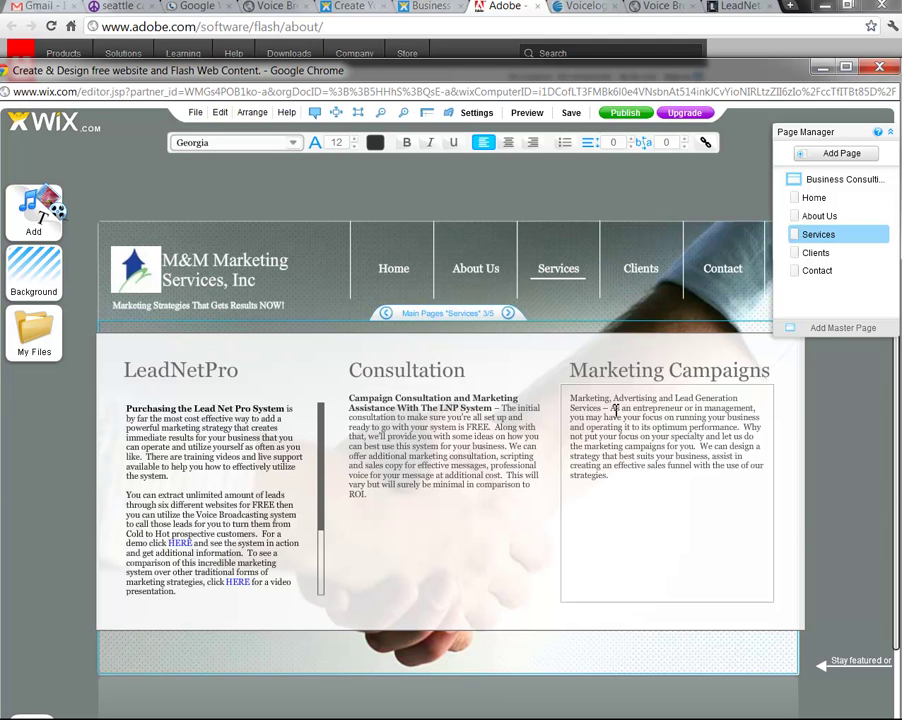
# Bold the lead-in phrase 'Marketing, Advertising and Lead Generation Services' and start a new line after the paragraph
pyautogui.moveTo(602, 408); pyautogui.dragTo(573, 398)
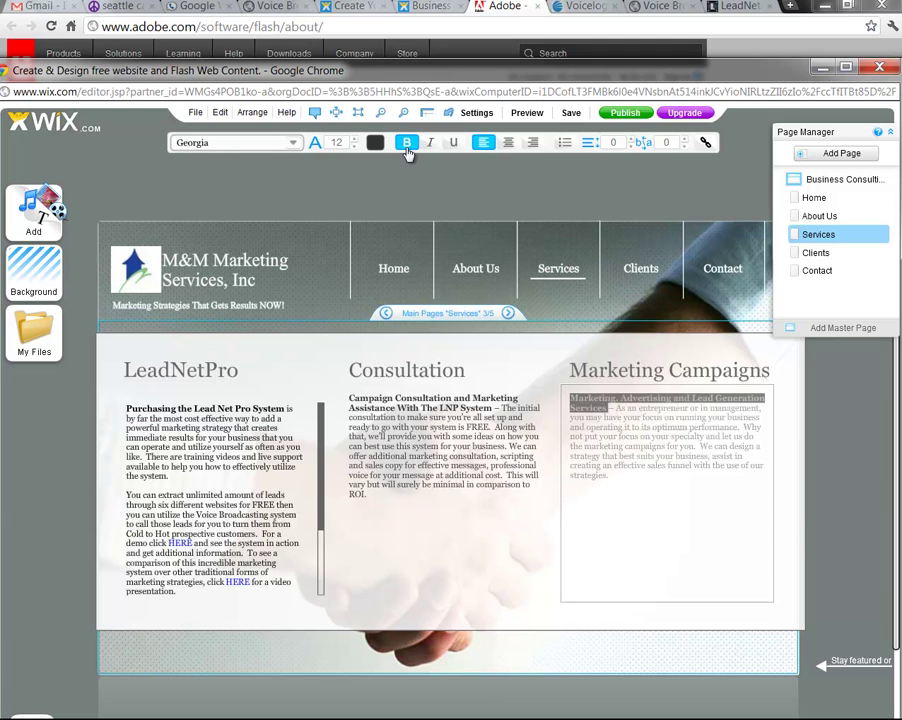
pyautogui.click(688, 523)
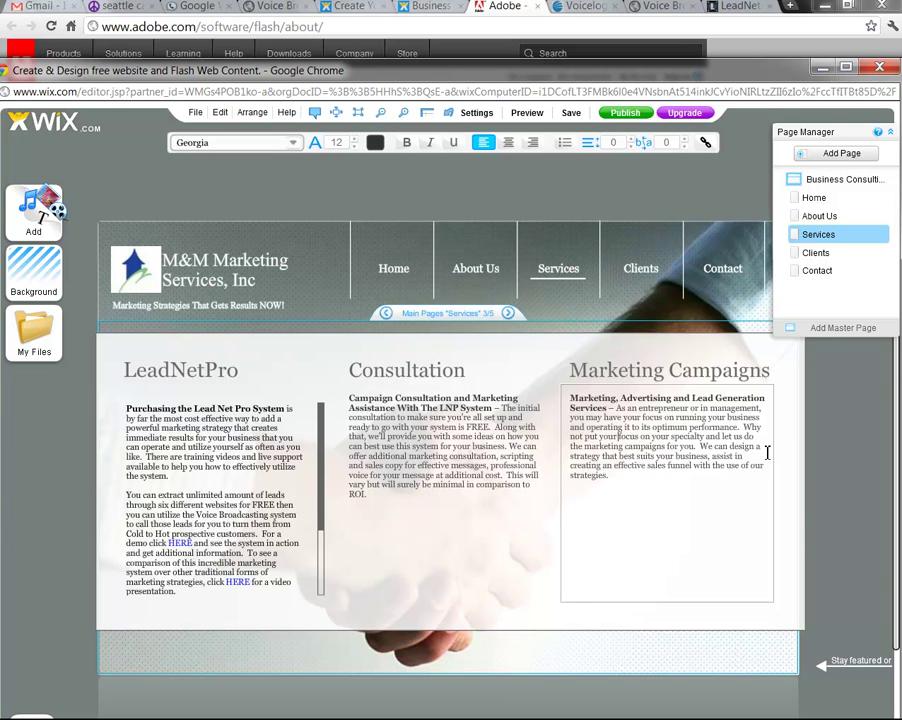
pyautogui.click(669, 483)
pyautogui.press('Return')
pyautogui.press('Return')
# List Lead Extractions, Voice Broadcasting, Sales Funnel Design, Direct Mail Campaign and Options to Live Connect, then go to Clients
pyautogui.write('Lead B')
pyautogui.write('xtractions')
pyautogui.press('Return')
pyautogui.write('Voice Broadcasting ')
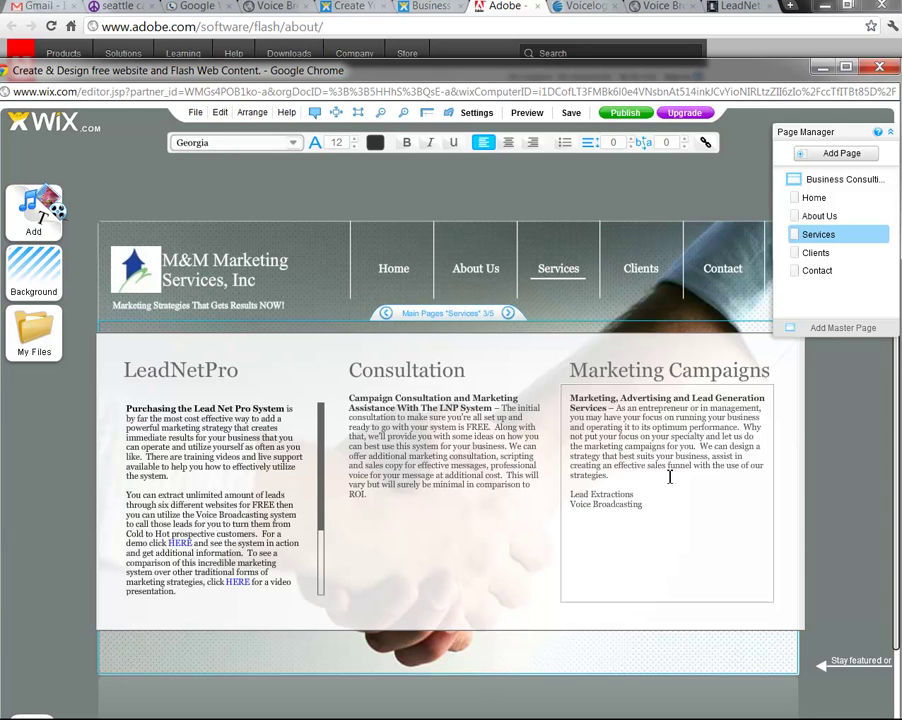
pyautogui.write('Sales Funnel Design')
pyautogui.press('Return')
pyautogui.write('Disect M')
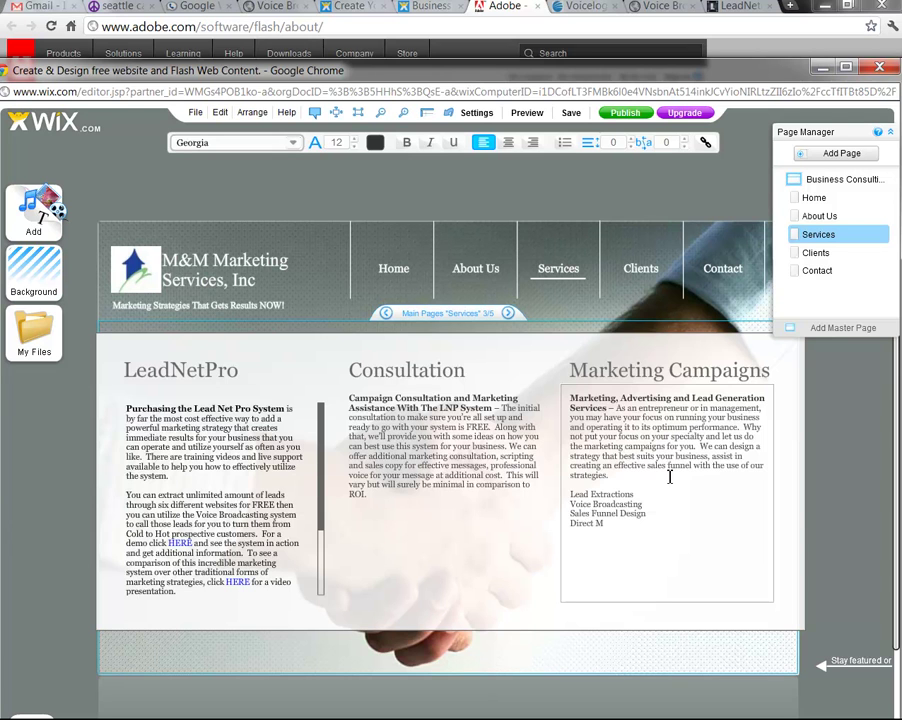
pyautogui.write('ail Campaign followed wity')
pyautogui.press('BackSpace')
pyautogui.press('BackSpace')
pyautogui.press('BackSpace')
pyautogui.press('BackSpace')
pyautogui.press('BackSpace')
pyautogui.press('BackSpace')
pyautogui.press('BackSpace')
pyautogui.press('BackSpace')
pyautogui.press('BackSpace')
pyautogui.press('BackSpace')
pyautogui.press('BackSpace')
pyautogui.press('BackSpace')
pyautogui.press('BackSpace')
pyautogui.press('BackSpace')
pyautogui.press('Return')
pyautogui.write('Options to Li')
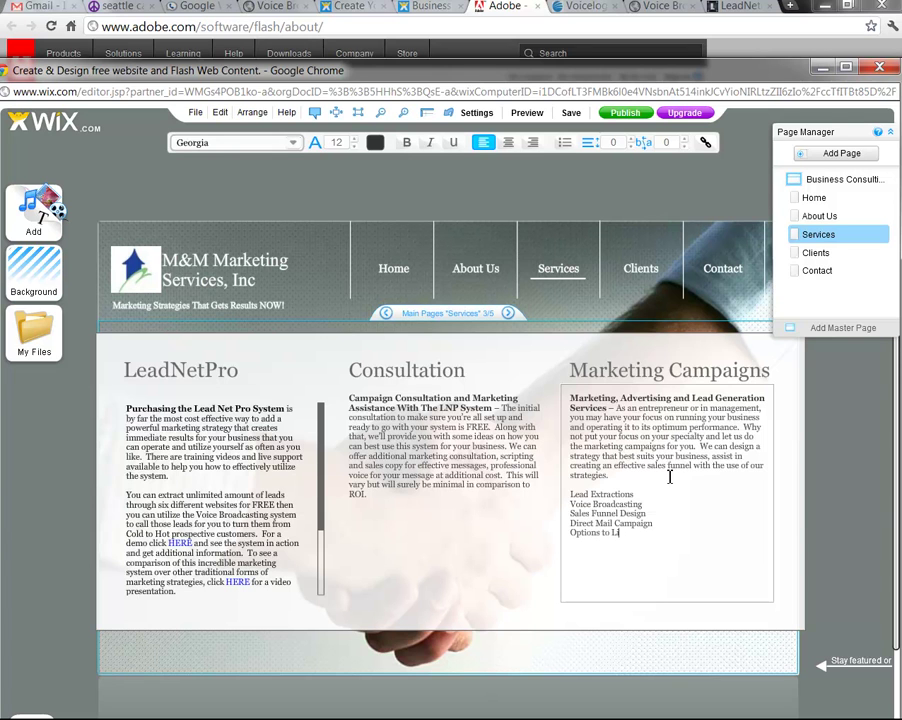
pyautogui.write('ve Connect')
pyautogui.click(648, 270)
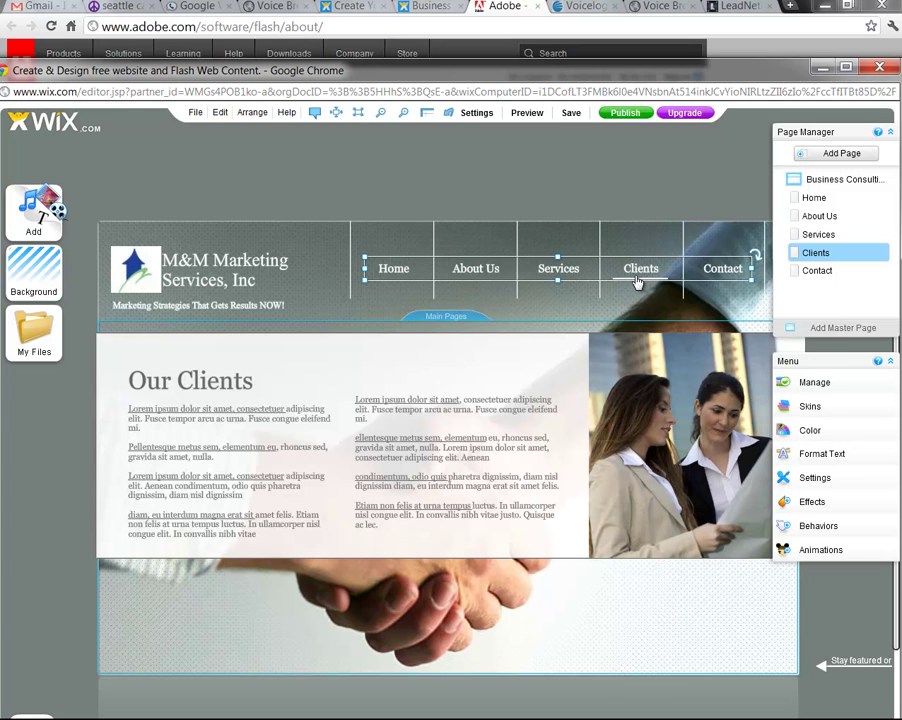
# Rename the Clients page to Testimonies so the navigation menu shows the new name
pyautogui.moveTo(640, 279)
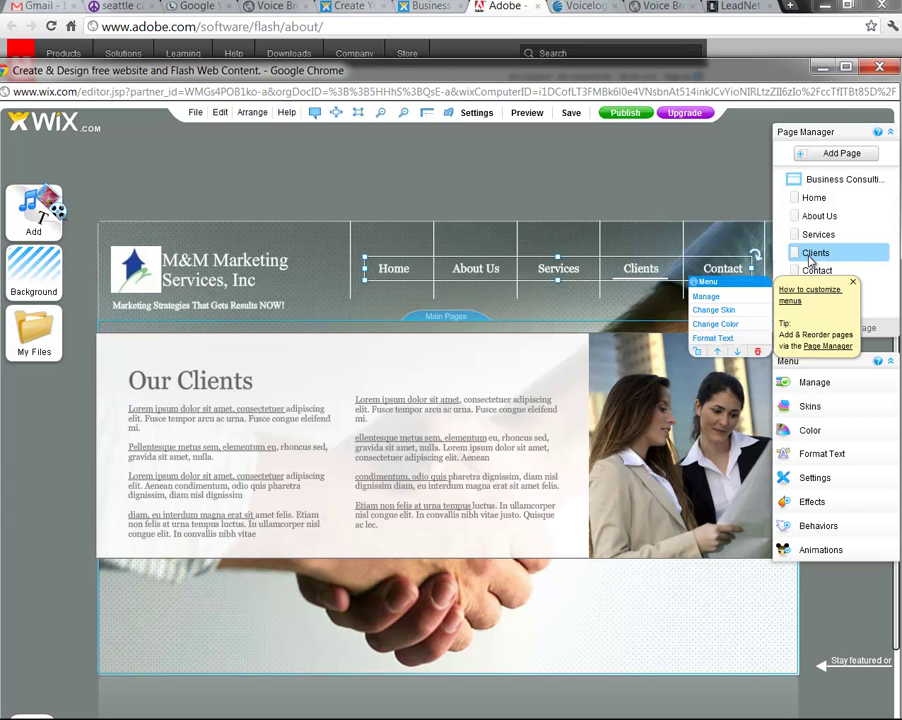
pyautogui.click(845, 289)
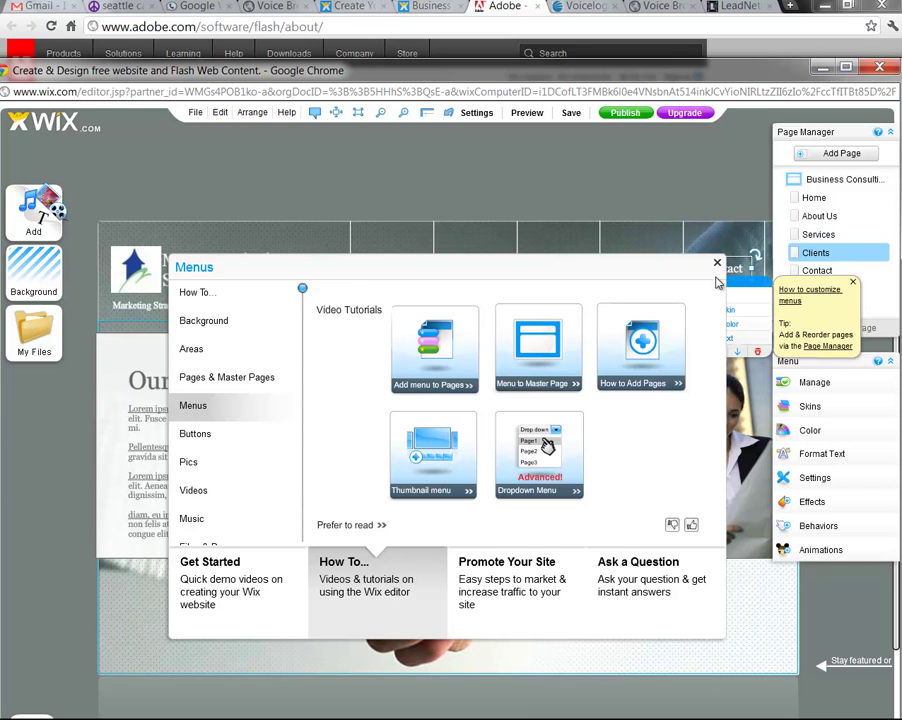
pyautogui.click(717, 264)
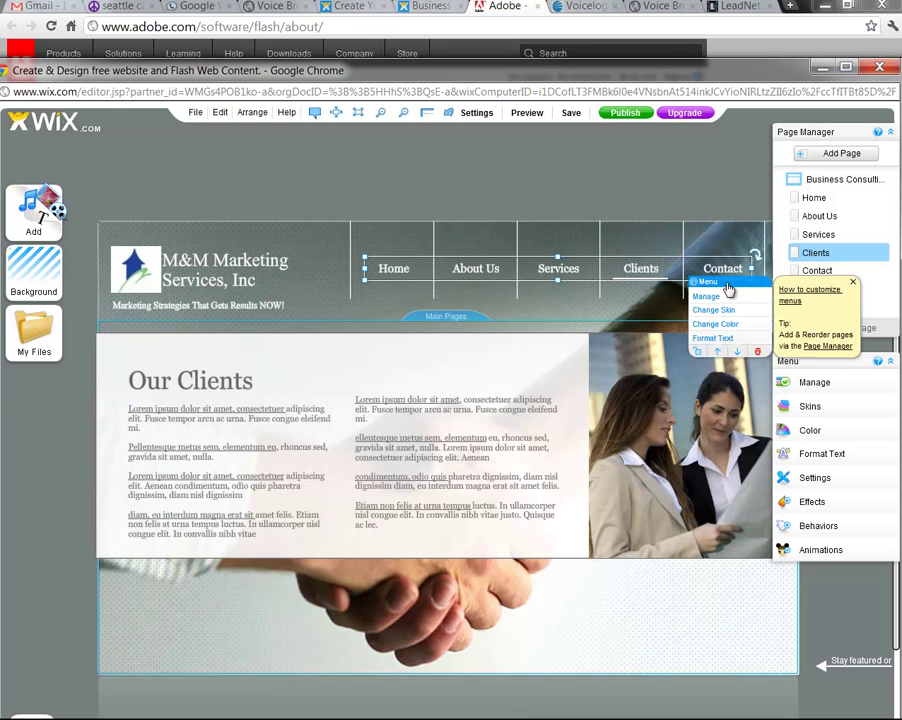
pyautogui.rightClick(821, 258)
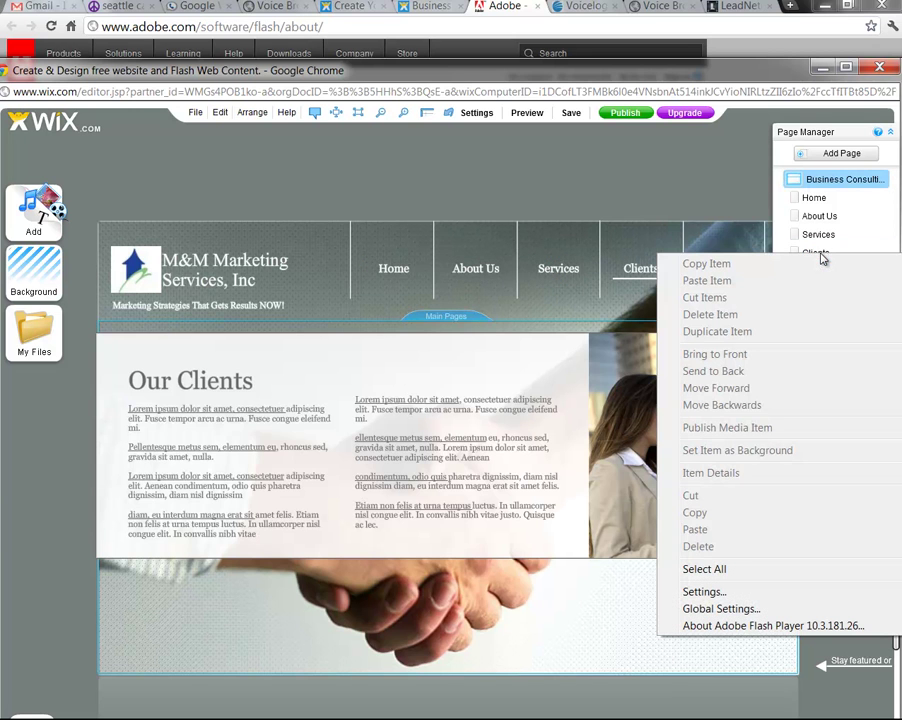
pyautogui.press('Escape')
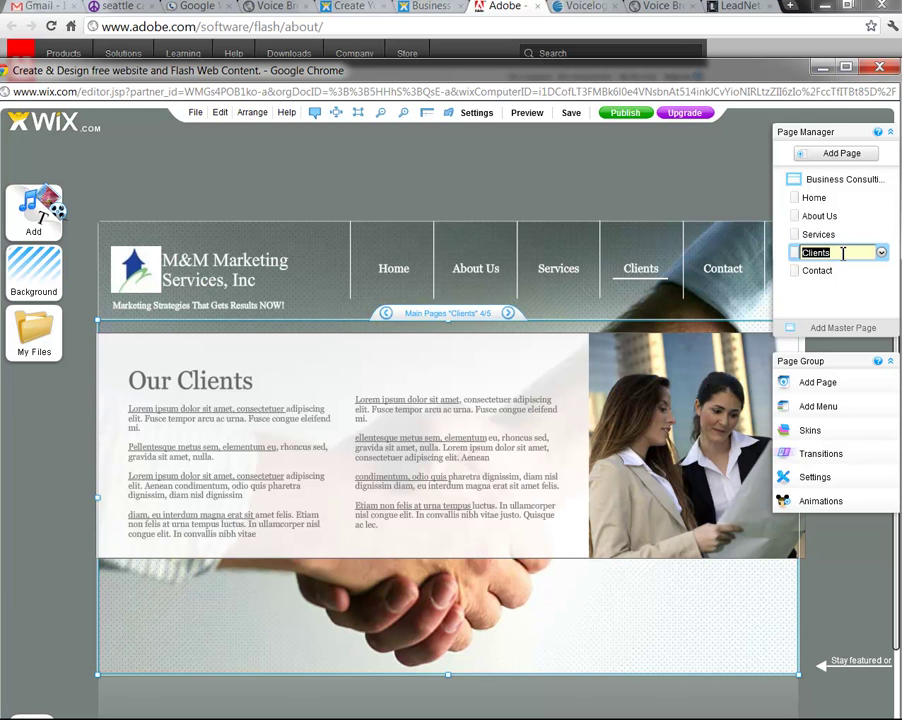
pyautogui.write('Testimonies')
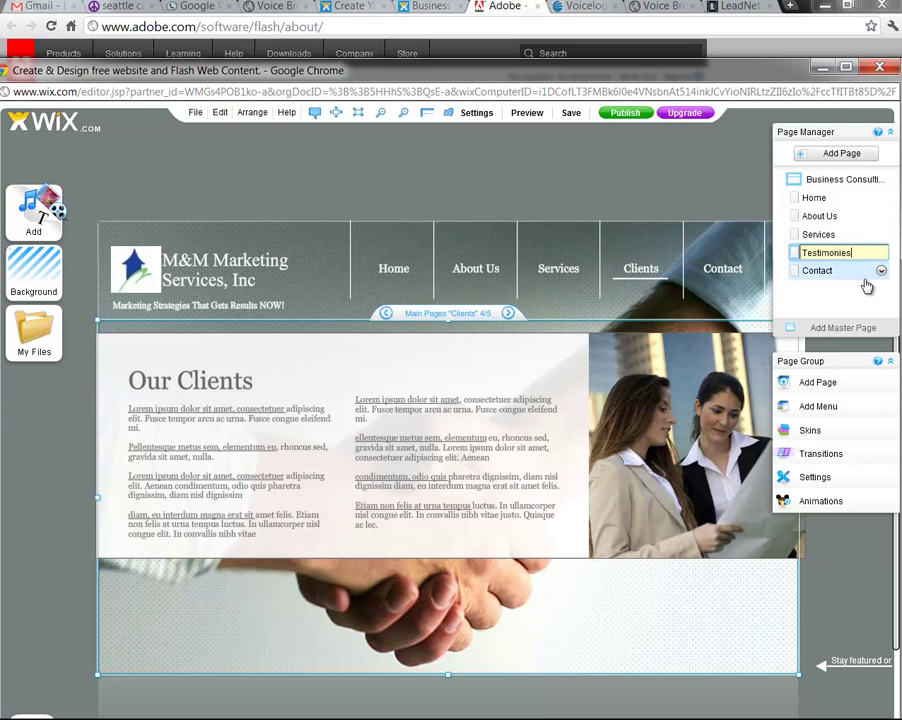
pyautogui.click(866, 317)
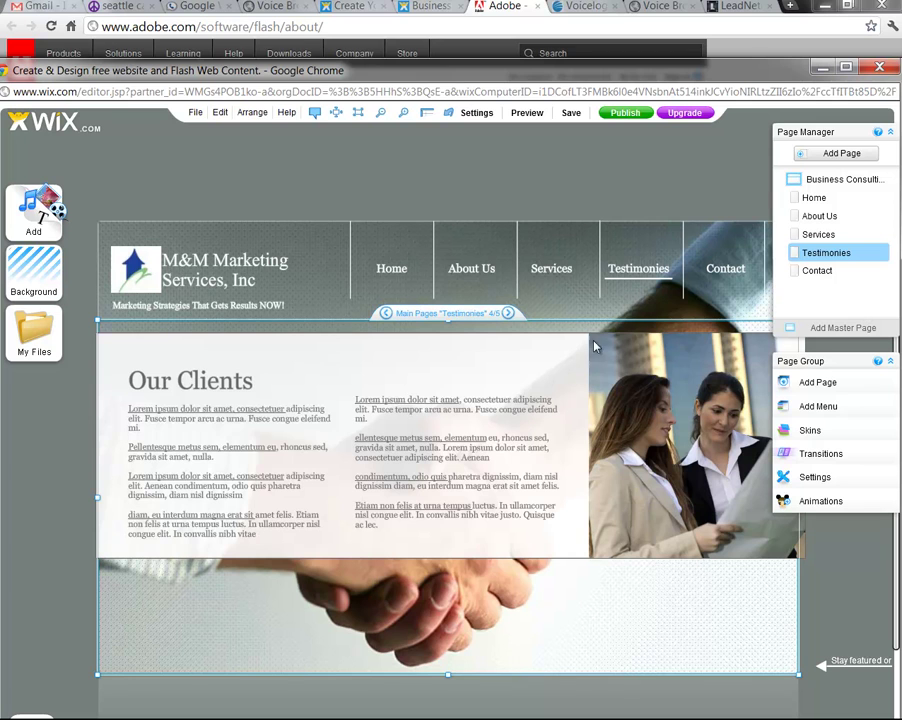
pyautogui.click(258, 395)
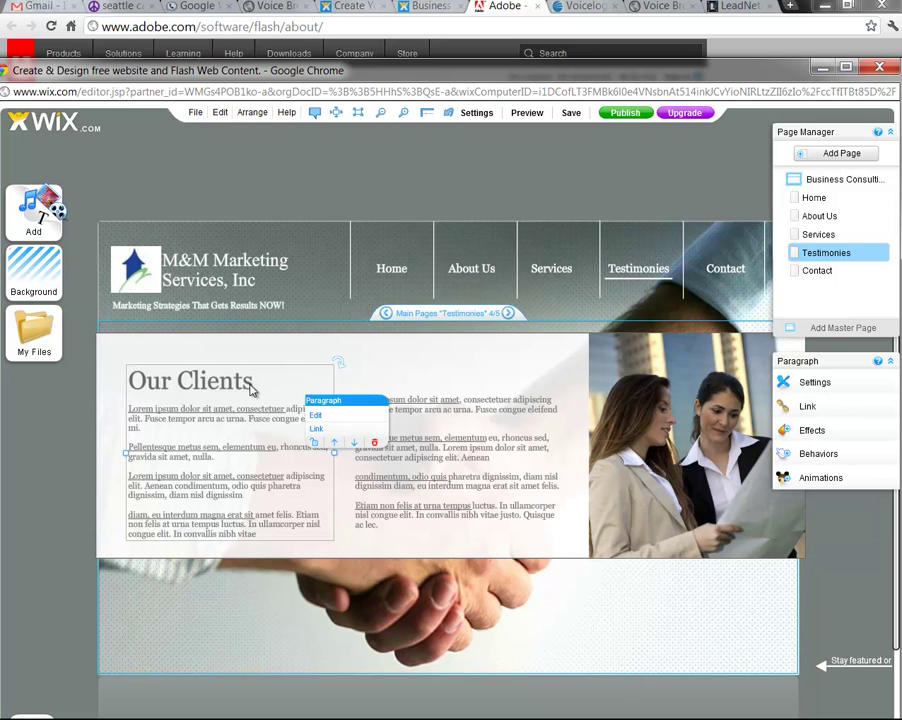
# Delete the Our Clients and lorem ipsum text blocks from the Testimonies page
pyautogui.click(373, 446)
pyautogui.click(399, 451)
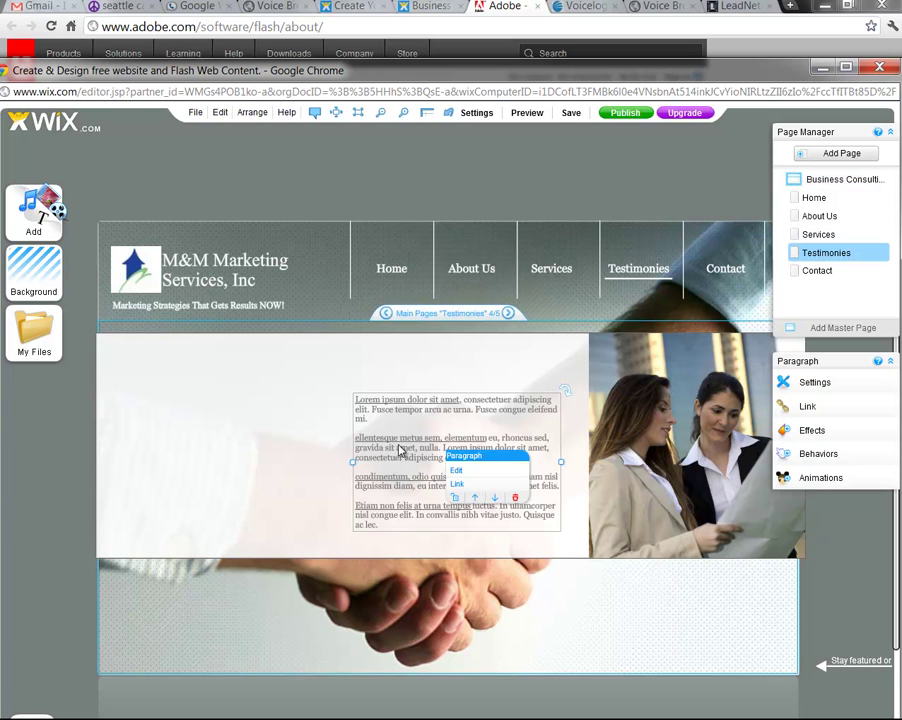
pyautogui.click(515, 499)
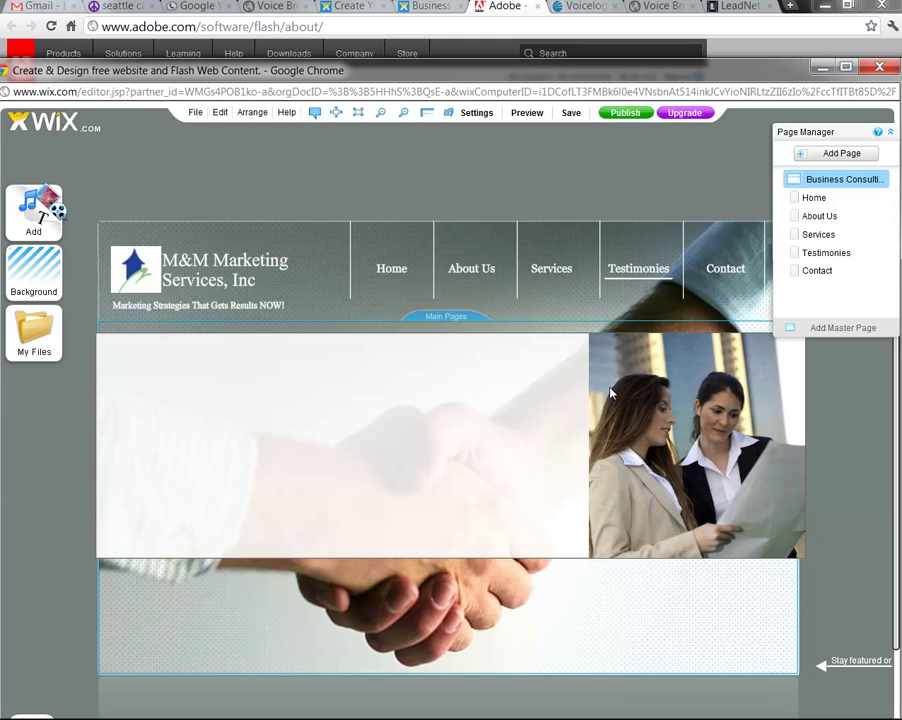
# Look through the Edit menu and the content strip's replace-design choices, closing them unchanged
pyautogui.click(275, 373)
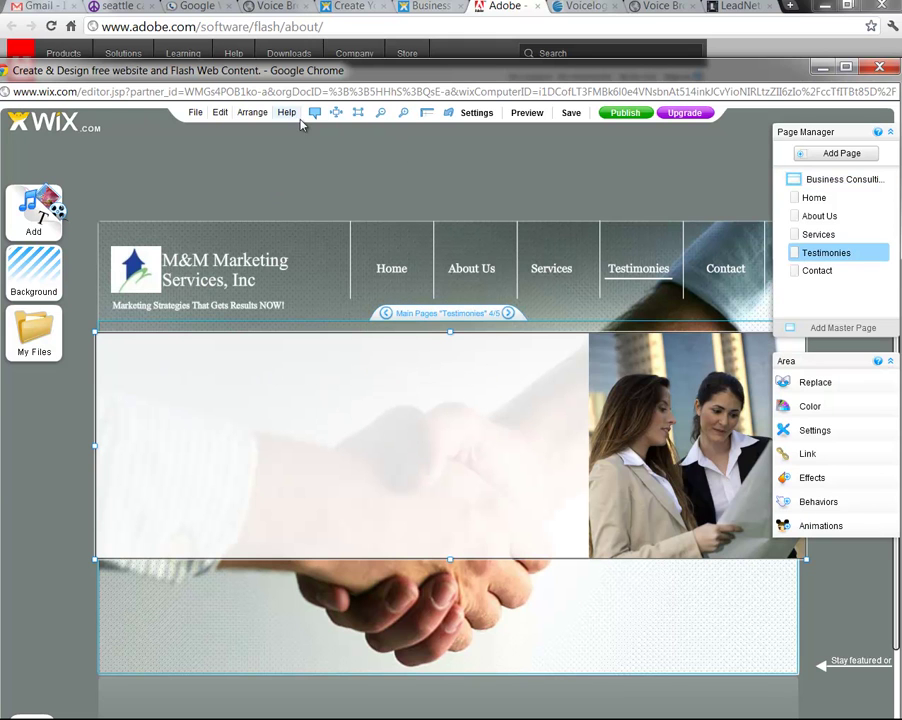
pyautogui.click(196, 114)
pyautogui.click(224, 118)
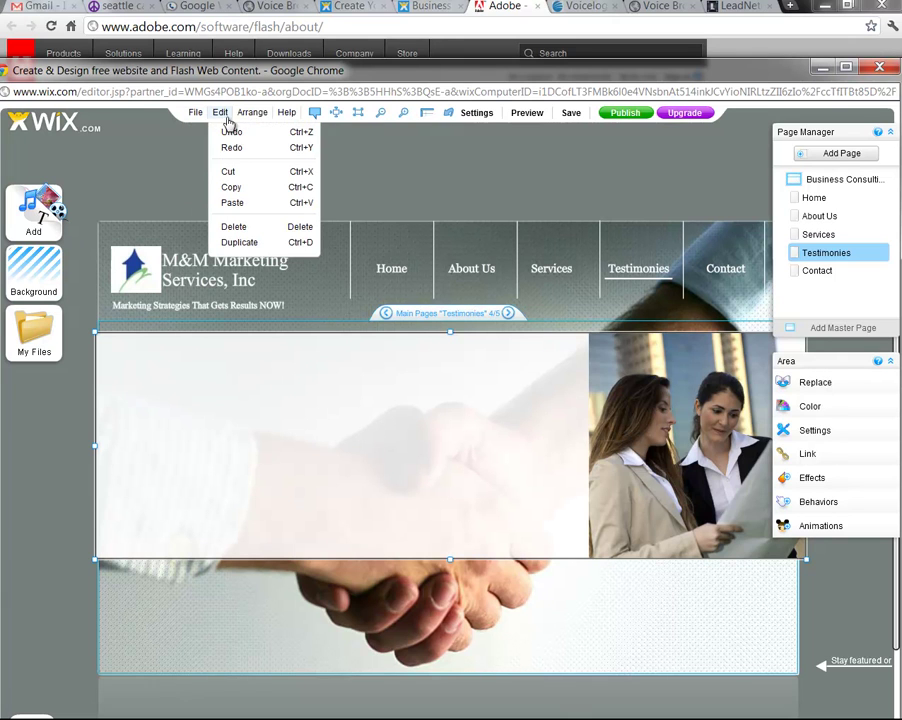
pyautogui.click(220, 113)
pyautogui.click(223, 116)
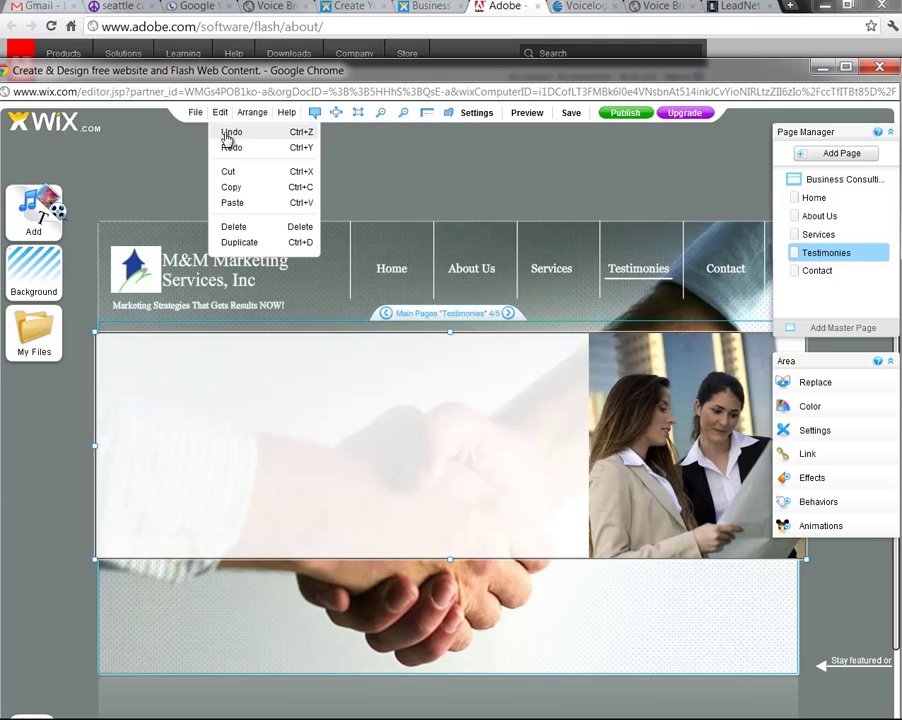
pyautogui.click(238, 381)
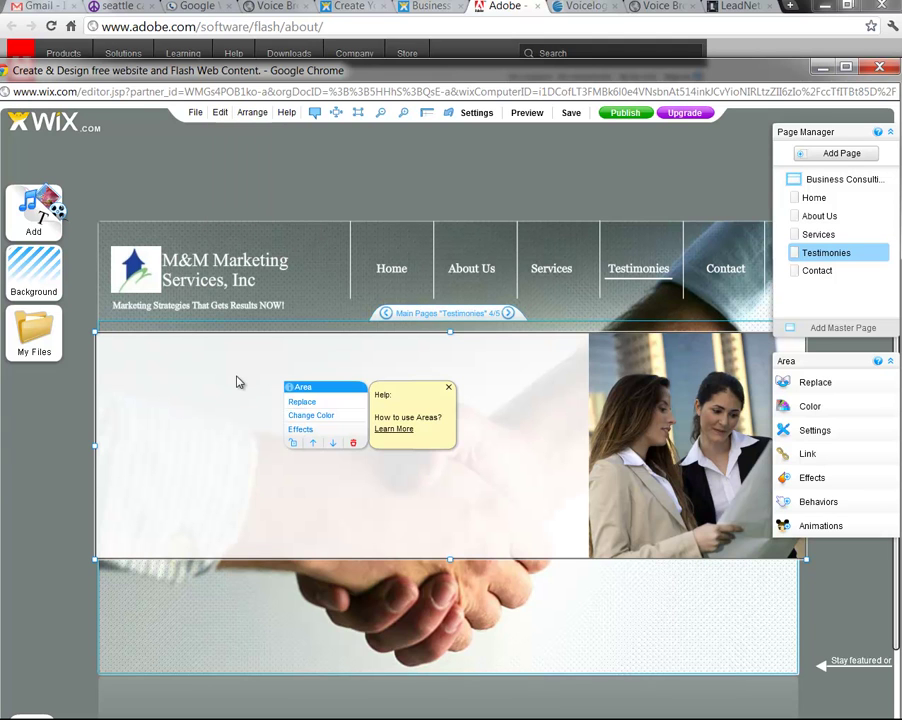
pyautogui.click(303, 404)
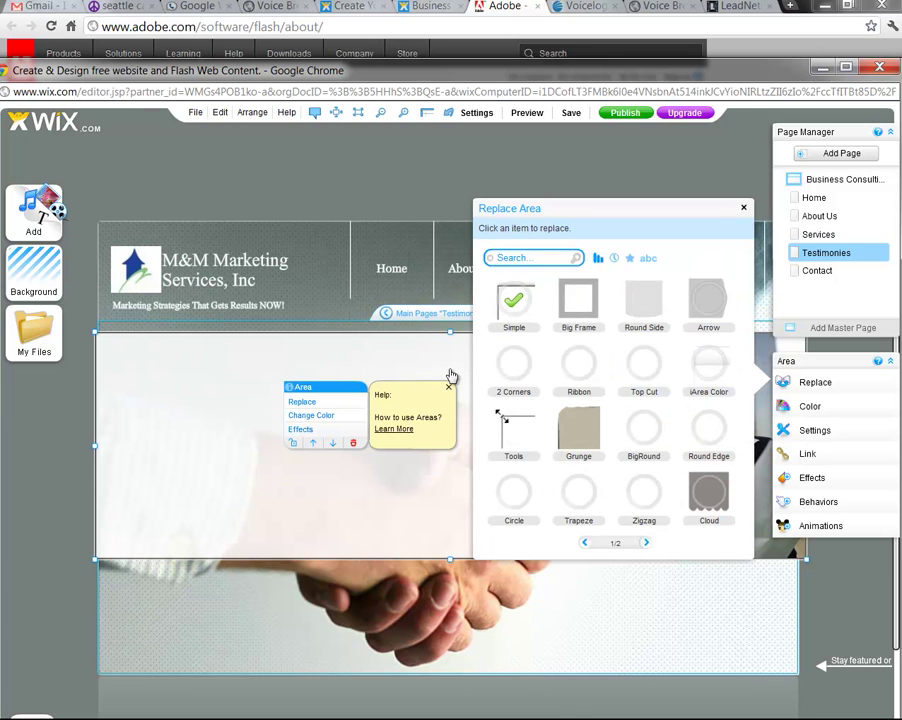
pyautogui.click(744, 209)
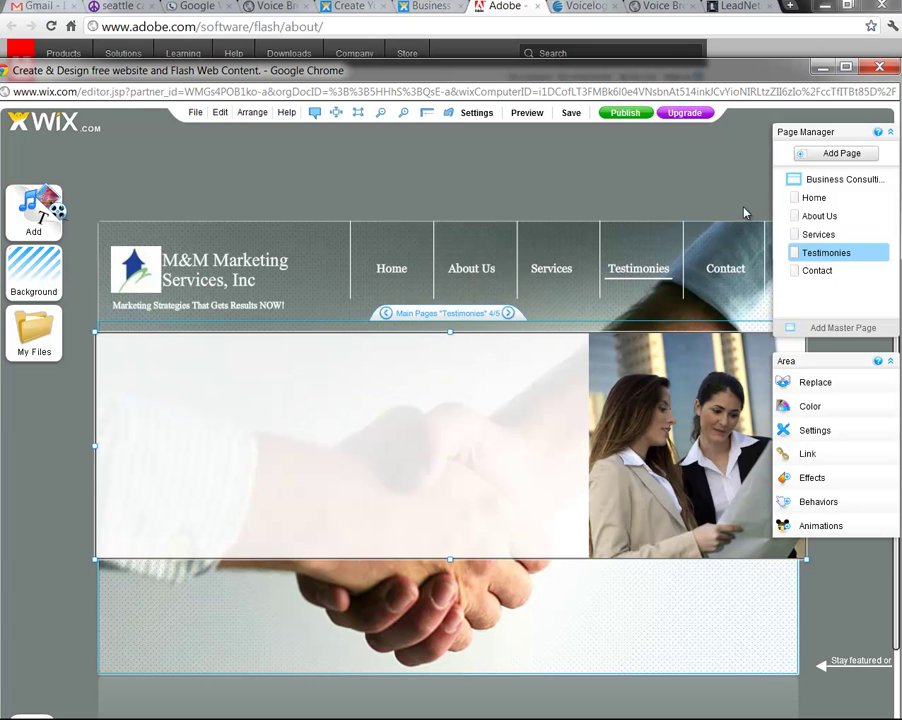
pyautogui.click(40, 229)
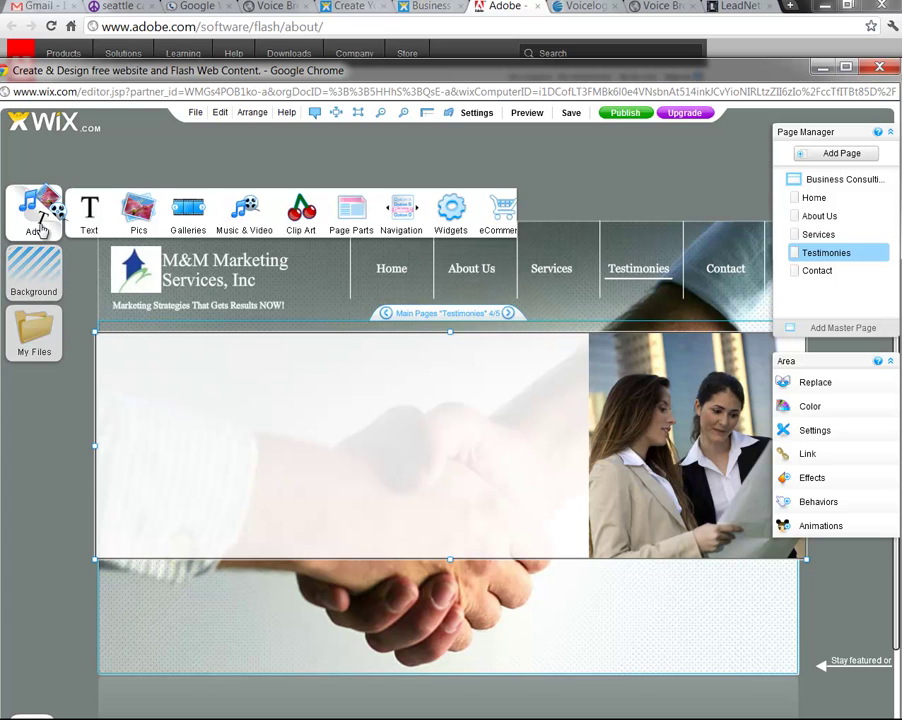
# Add a Times New Roman title reading Testimonies and move it to the image area's top-left
pyautogui.click(90, 216)
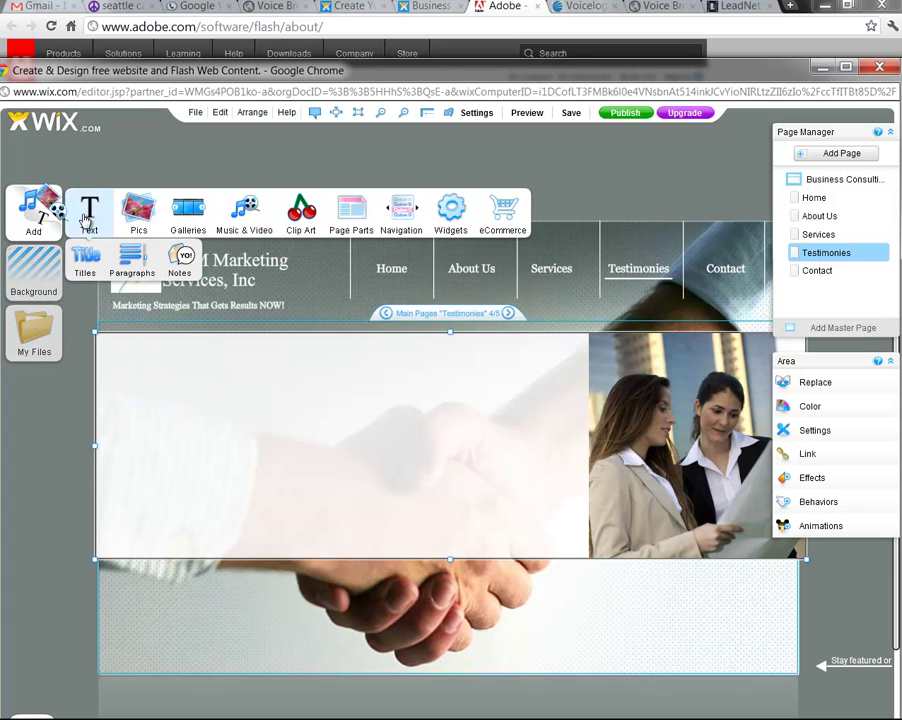
pyautogui.click(96, 266)
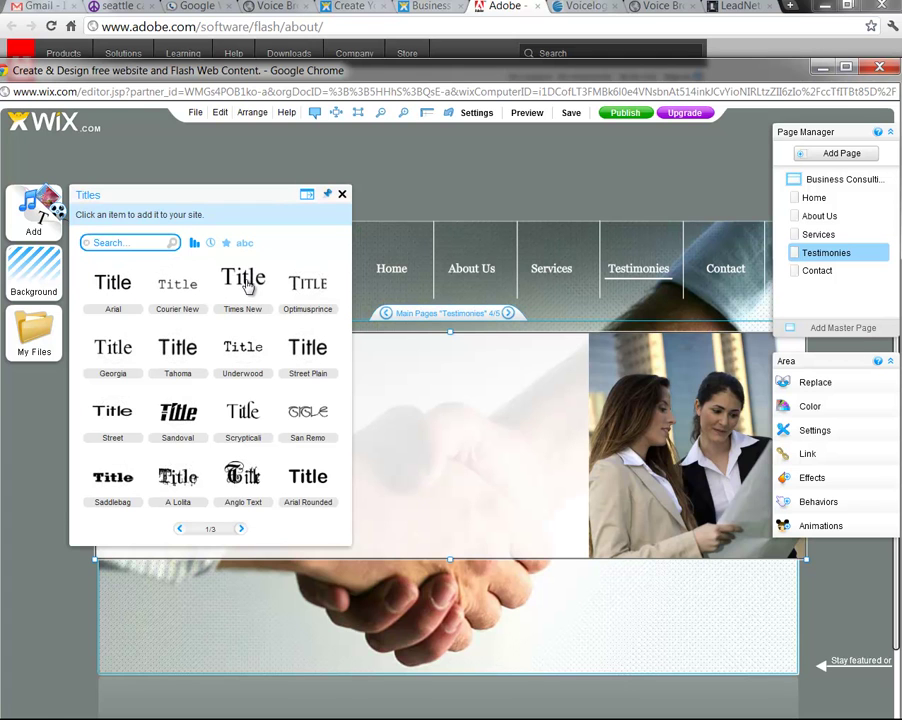
pyautogui.click(246, 287)
pyautogui.click(127, 357)
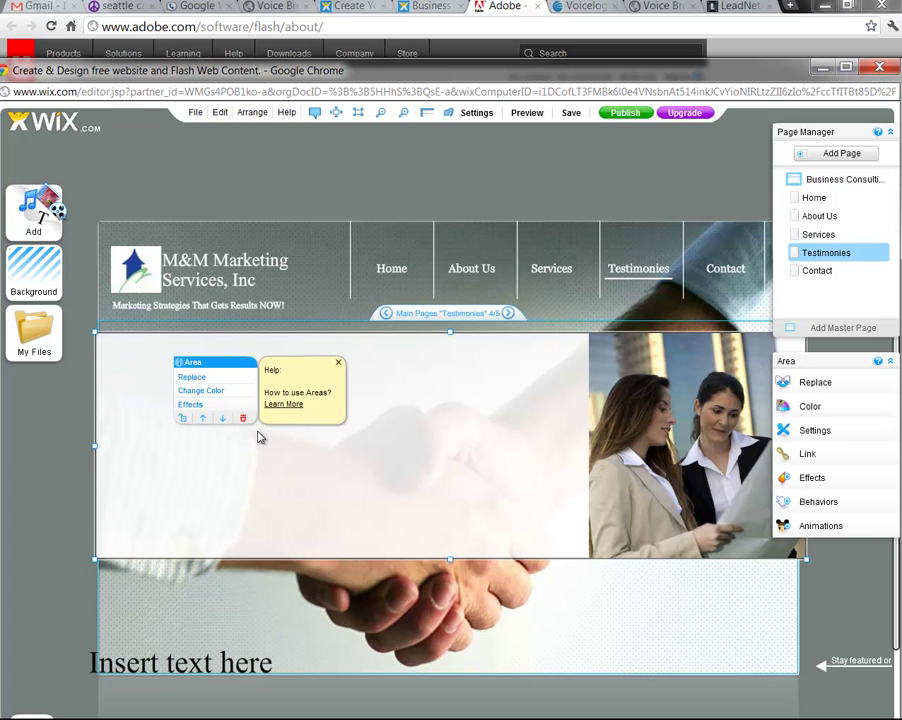
pyautogui.click(252, 665)
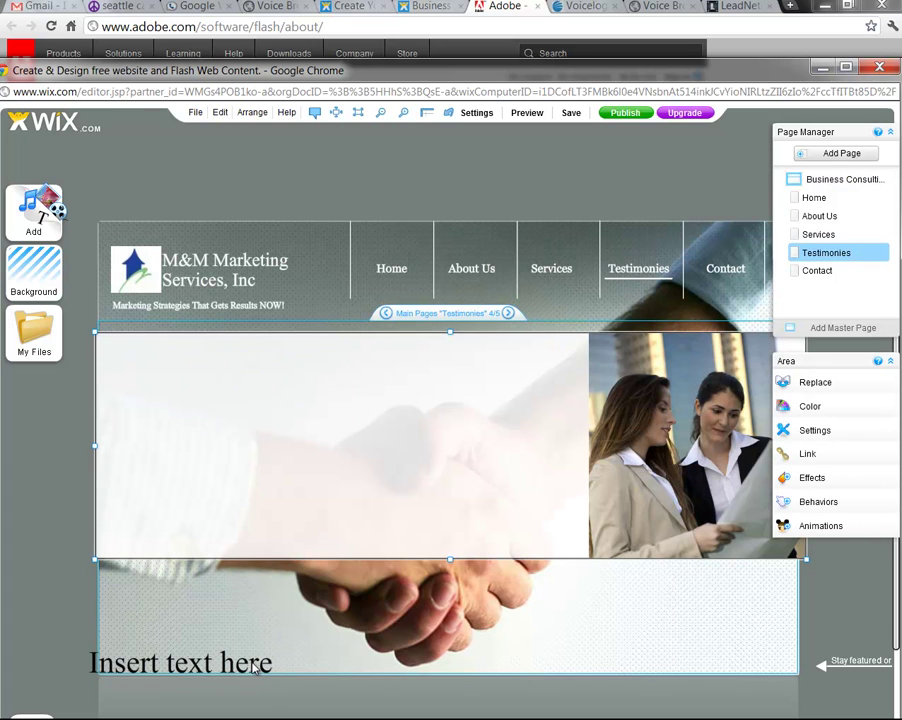
pyautogui.doubleClick(254, 670)
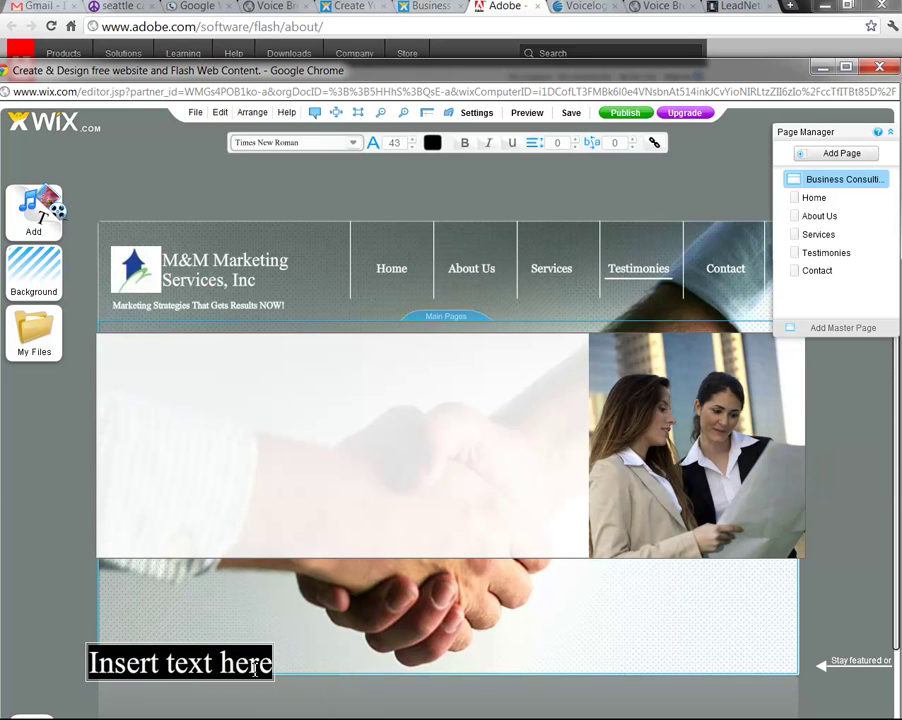
pyautogui.write('Te')
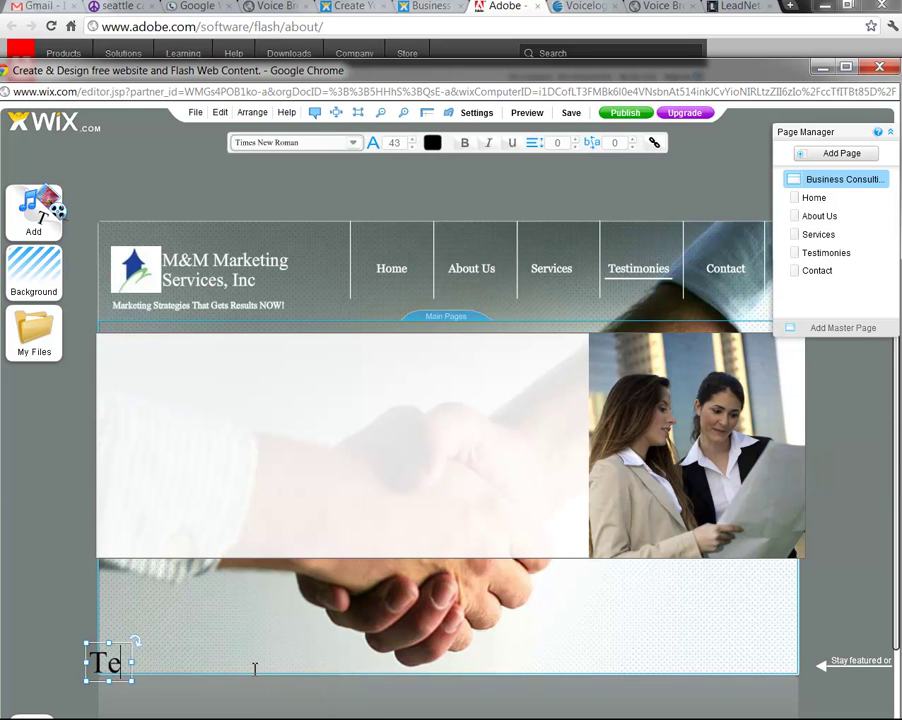
pyautogui.write('stimonies')
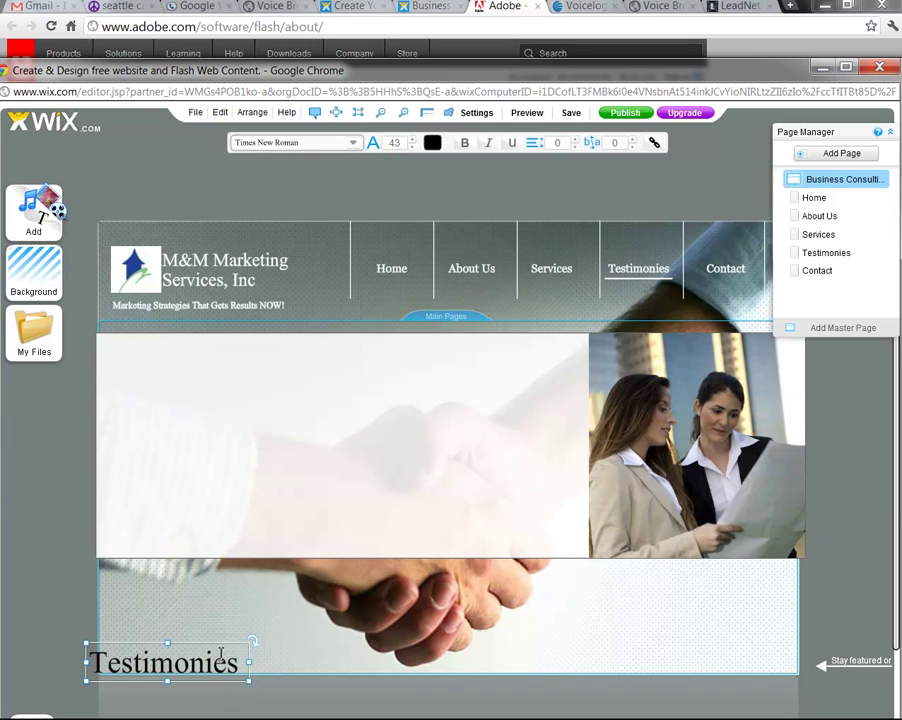
pyautogui.click(296, 662)
pyautogui.click(222, 669)
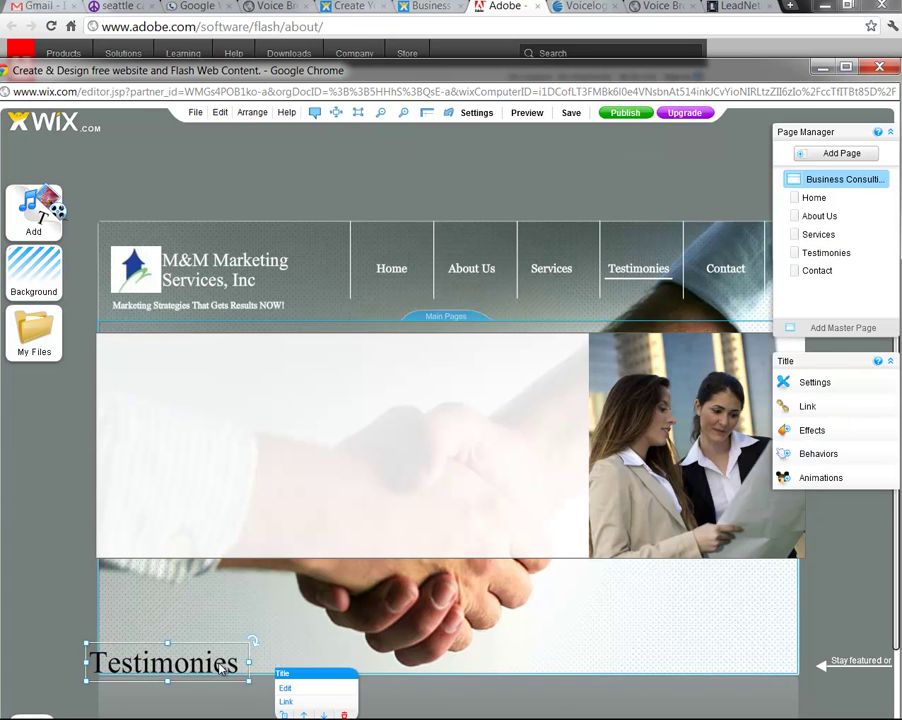
pyautogui.moveTo(222, 669); pyautogui.dragTo(209, 352)
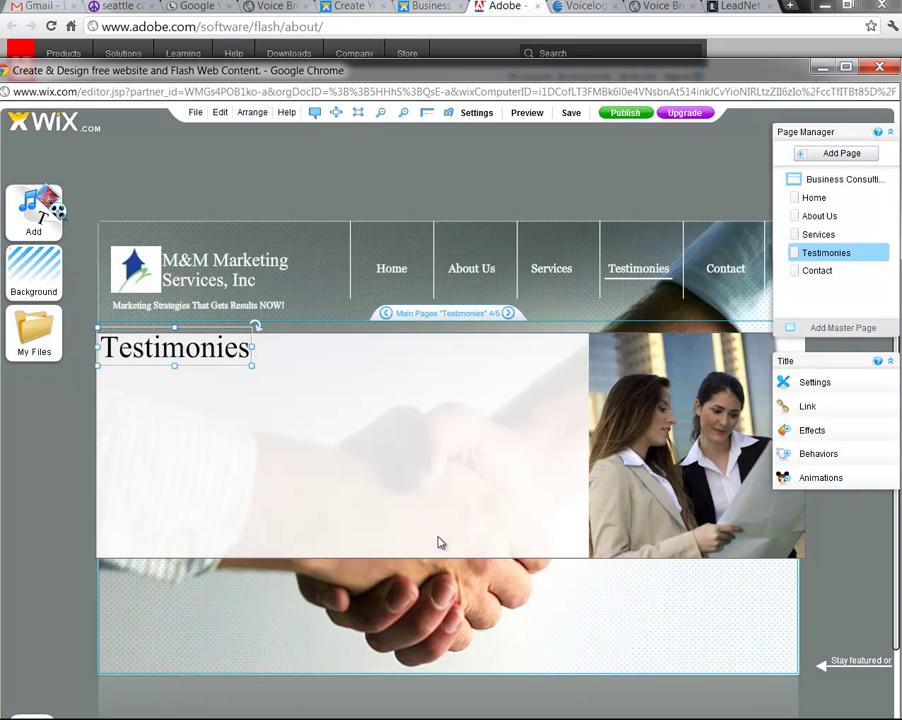
# Colour the heading dark green and reduce its font size to 32
pyautogui.doubleClick(244, 350)
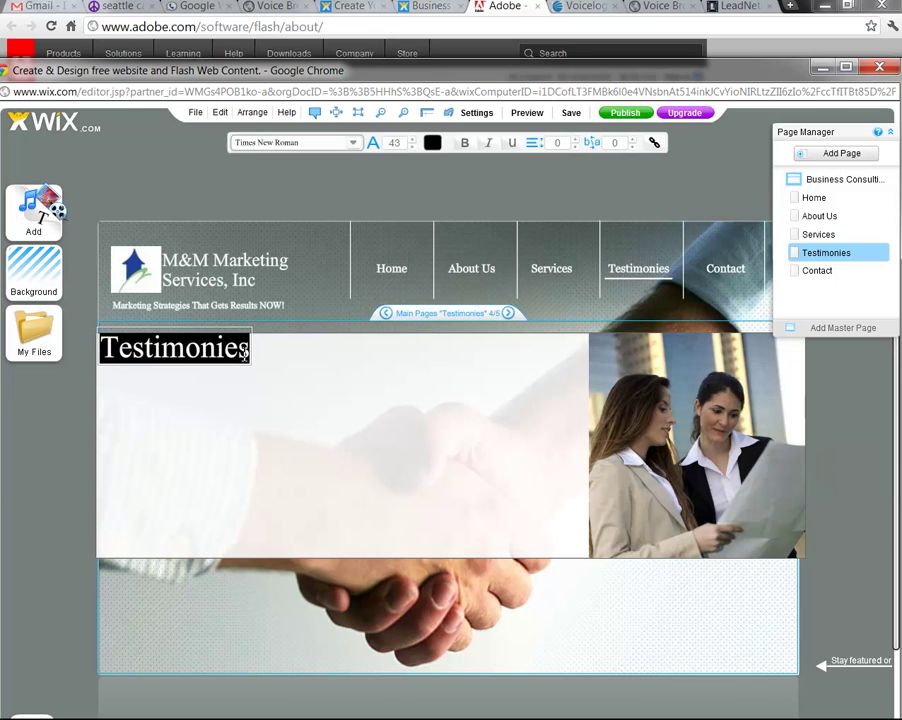
pyautogui.click(438, 146)
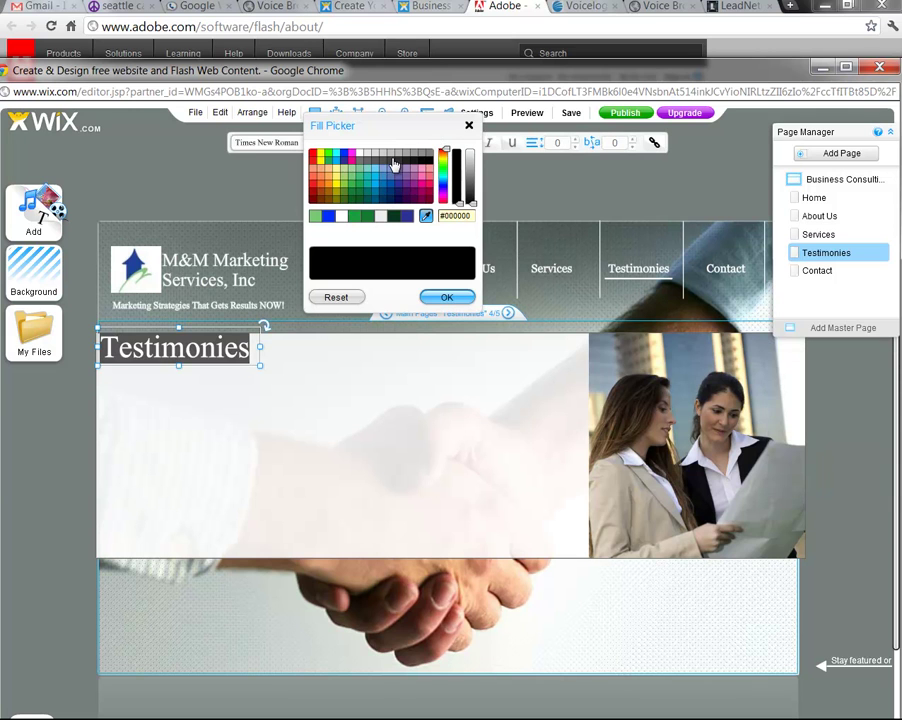
pyautogui.click(396, 217)
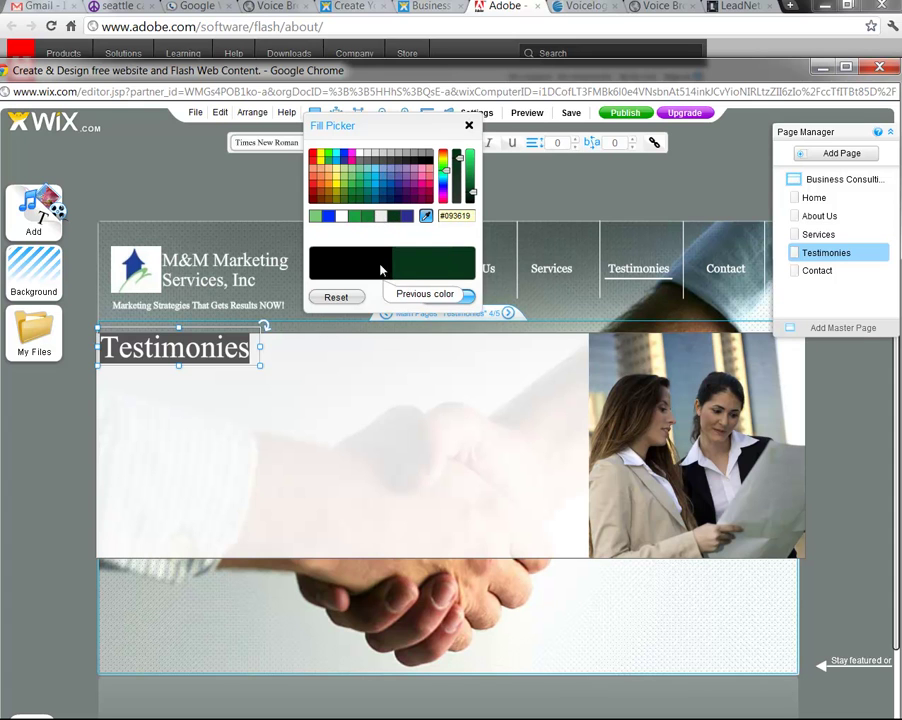
pyautogui.click(437, 298)
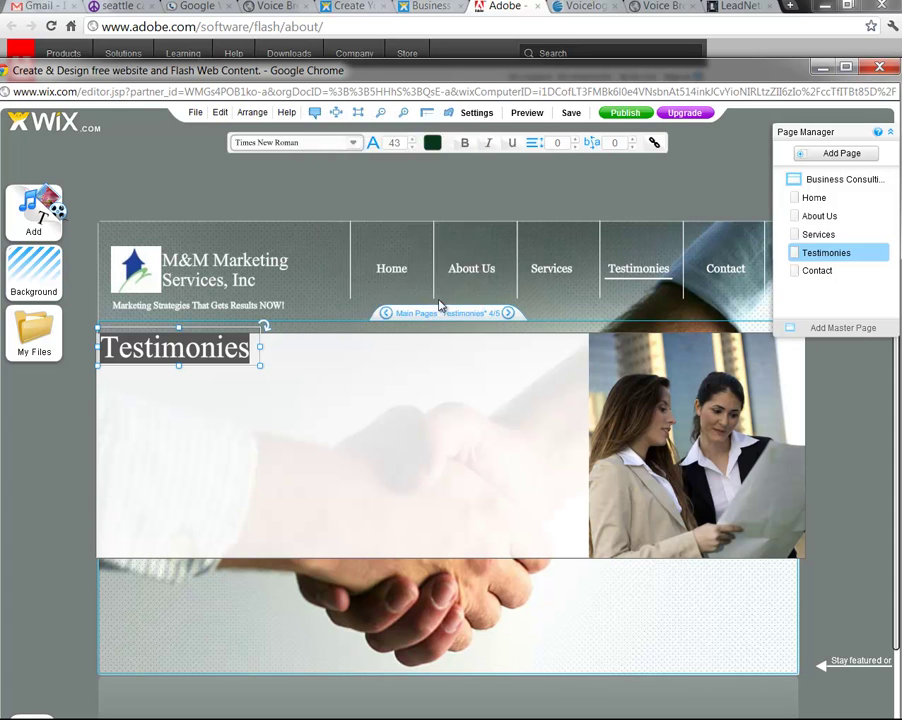
pyautogui.click(411, 147)
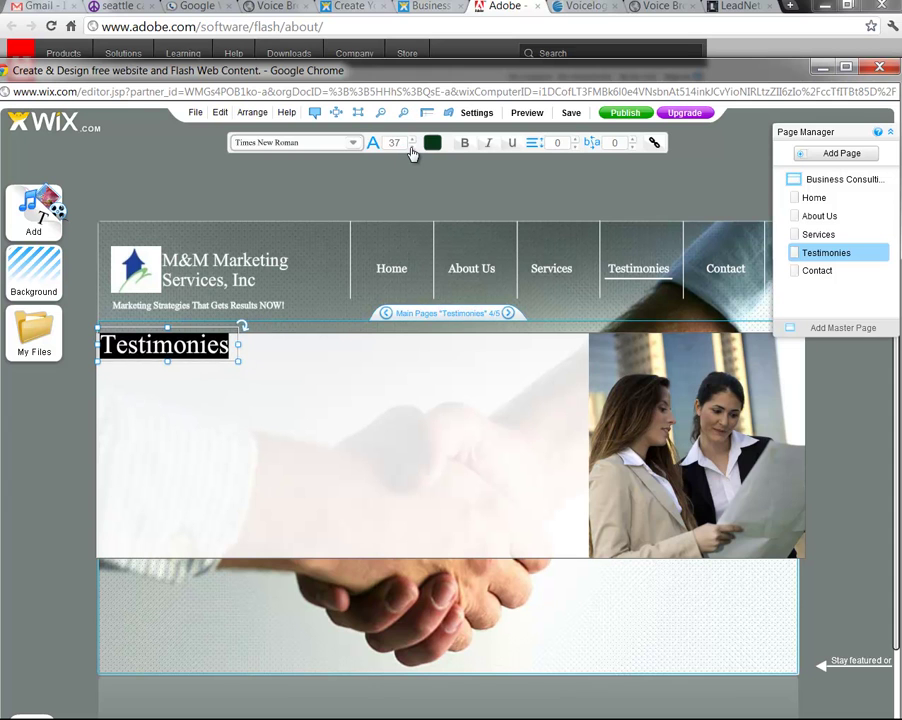
pyautogui.click(411, 147)
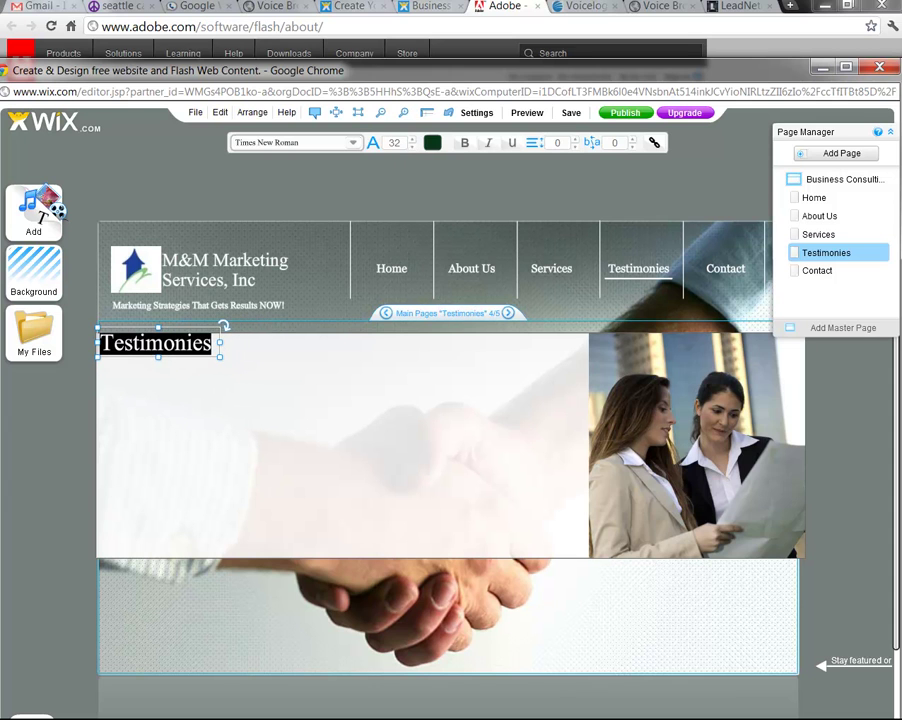
# Correct the heading's spelling from Testimonies to Testimonials
pyautogui.click(207, 340)
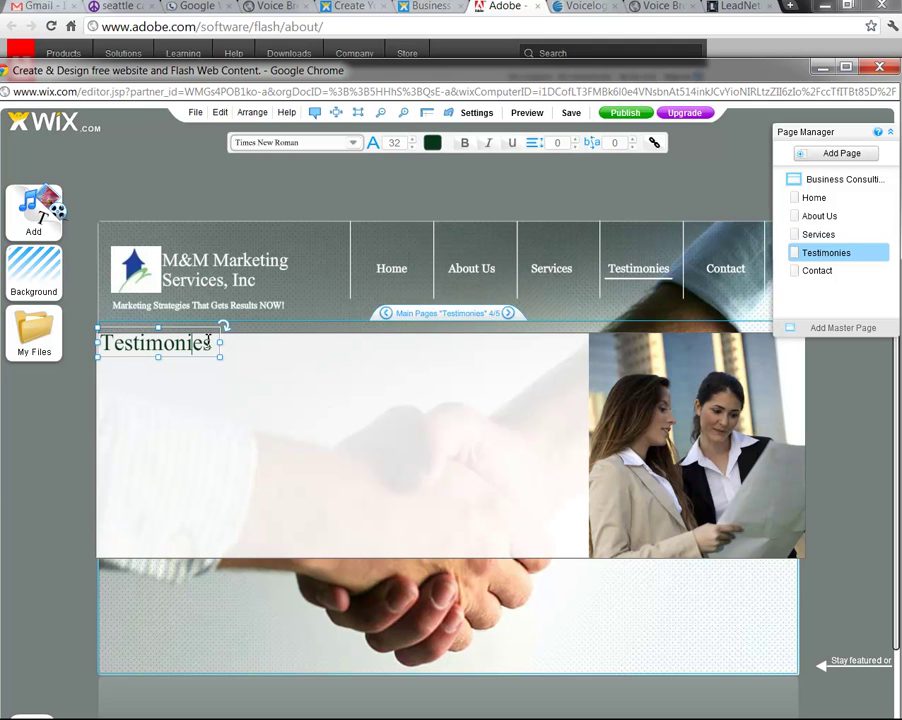
pyautogui.press('BackSpace')
pyautogui.write('al')
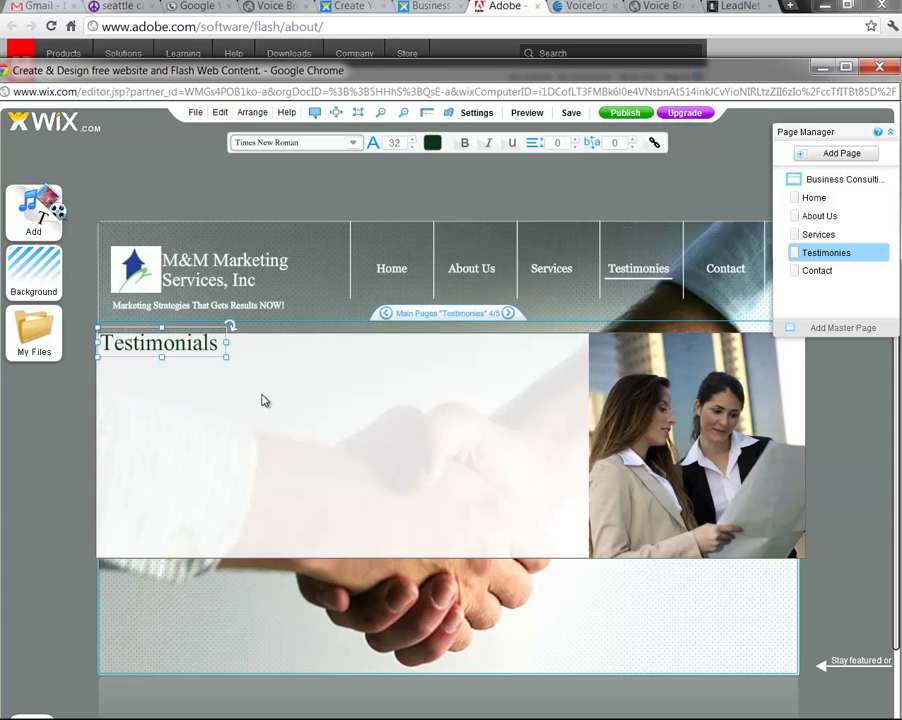
pyautogui.click(264, 399)
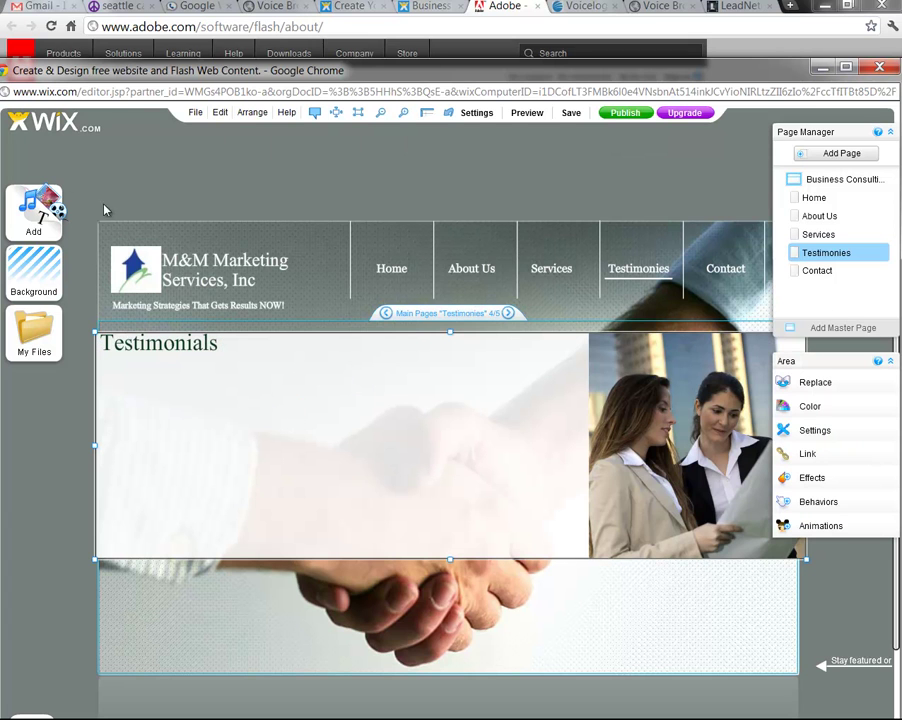
# Add a Simple Text paragraph under the Testimonials heading and widen it to the photo's edge
pyautogui.click(34, 212)
pyautogui.moveTo(90, 214)
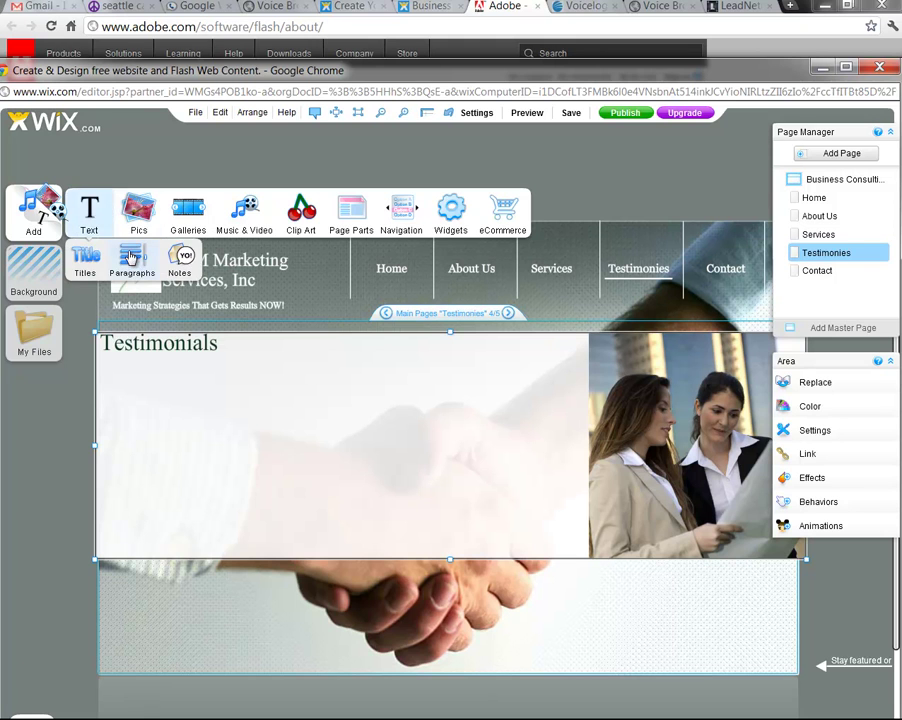
pyautogui.click(133, 327)
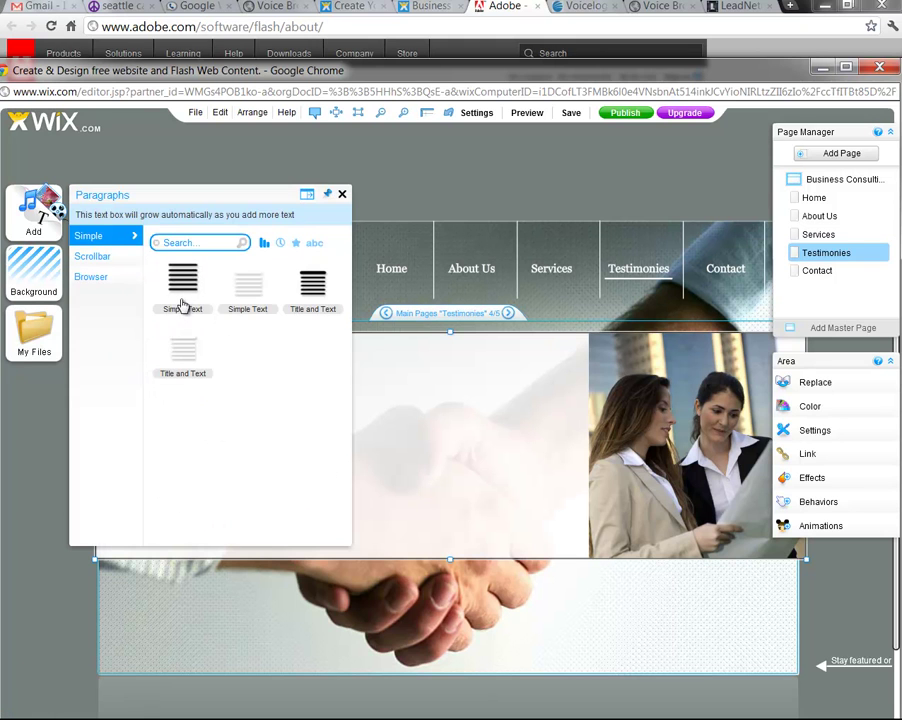
pyautogui.click(182, 300)
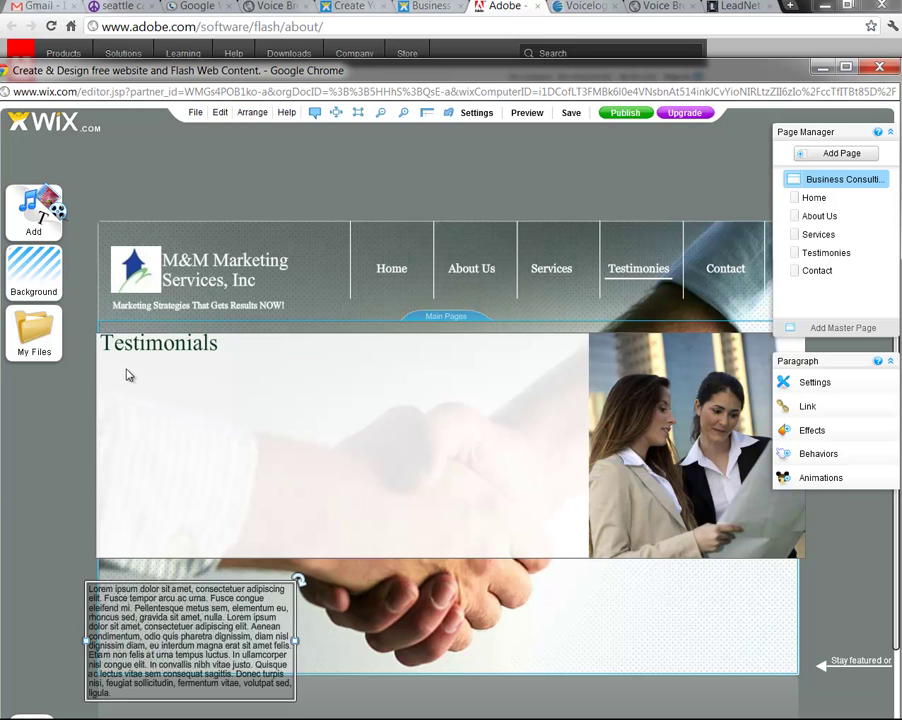
pyautogui.click(121, 377)
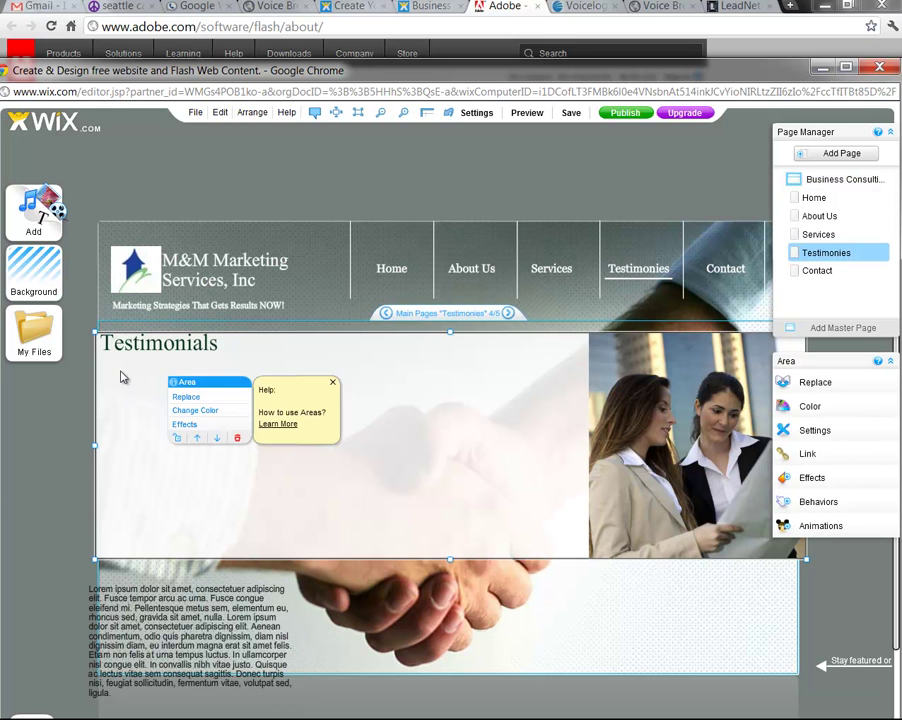
pyautogui.click(145, 624)
pyautogui.moveTo(145, 624); pyautogui.dragTo(162, 405)
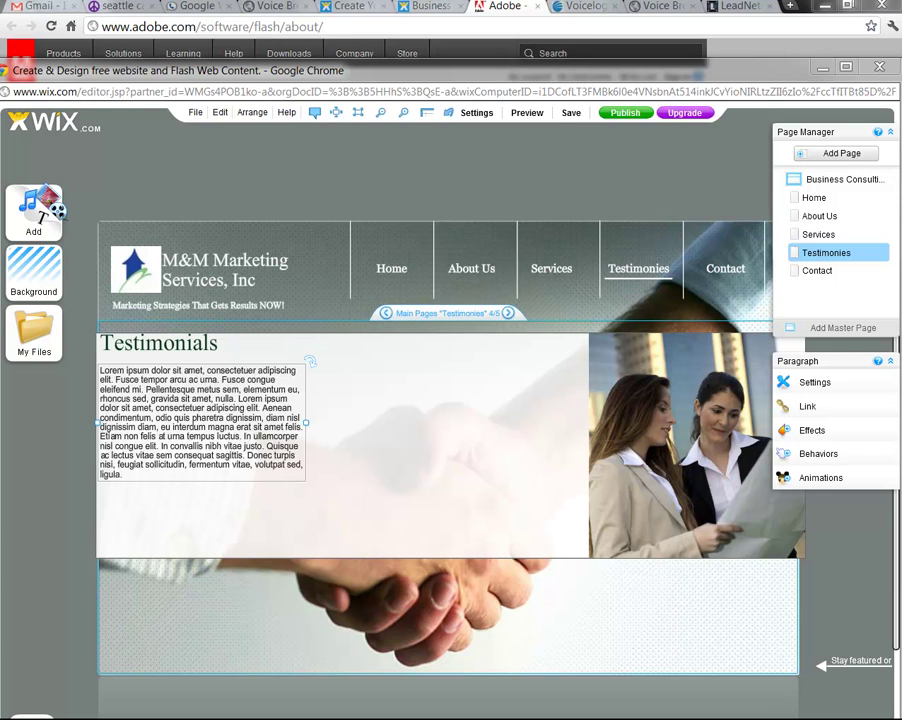
pyautogui.moveTo(306, 423); pyautogui.dragTo(385, 424)
pyautogui.moveTo(459, 429); pyautogui.dragTo(575, 428)
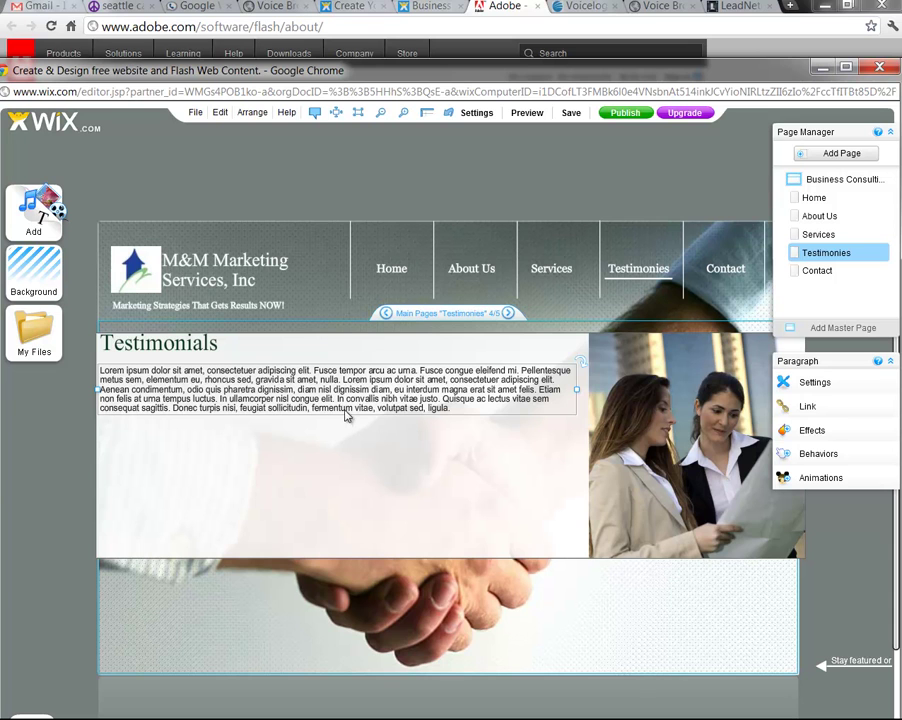
# Delete the paragraph's placeholder lorem ipsum text
pyautogui.click(448, 402)
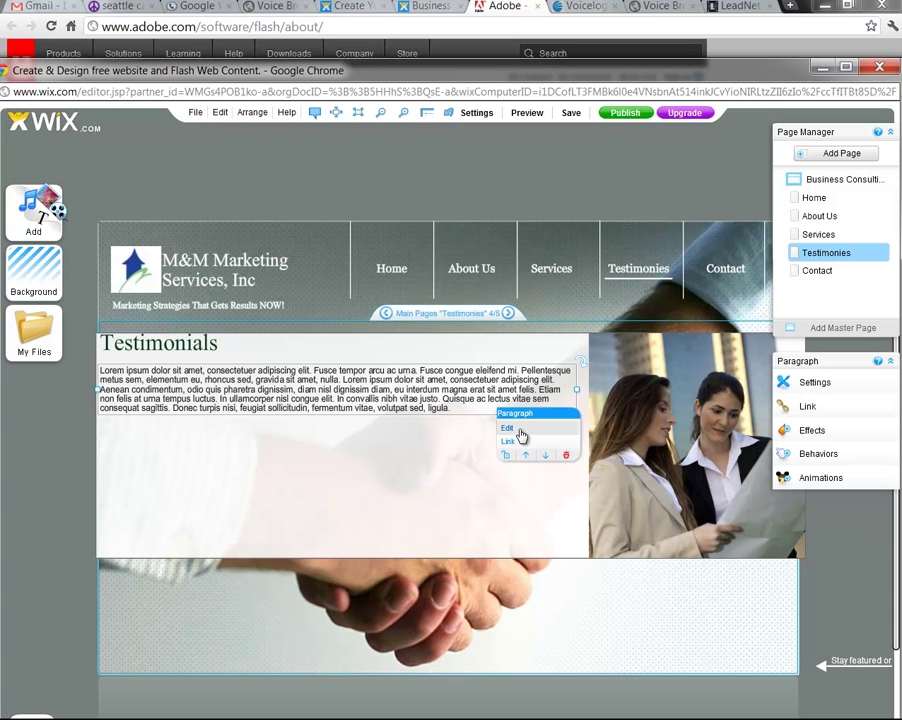
pyautogui.click(507, 428)
pyautogui.press('Delete')
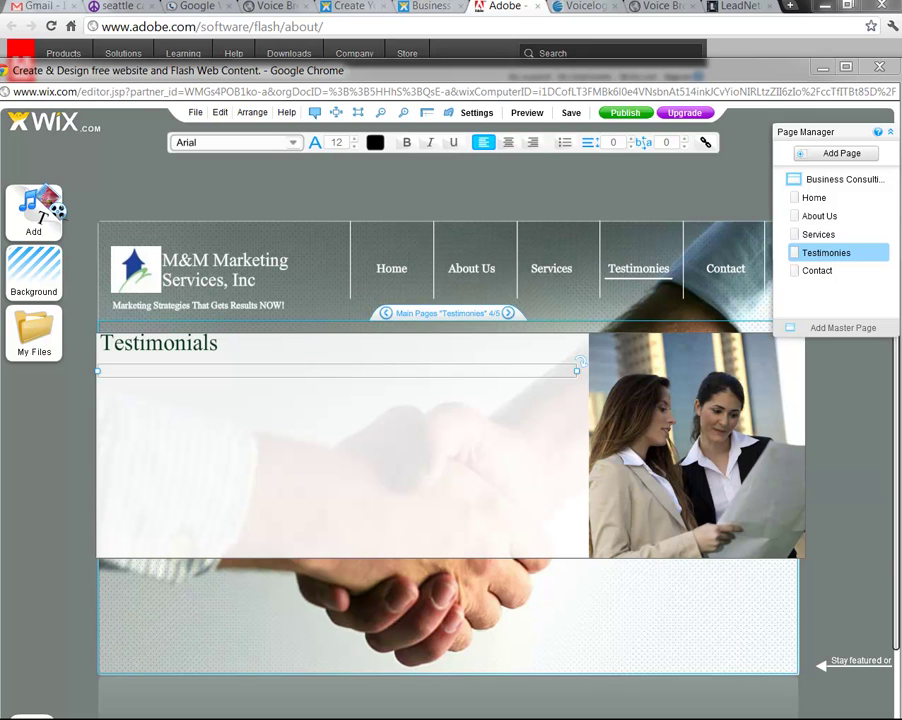
# Paste the insurance agent, restaurant owner and landscaper testimonials into the empty paragraph box
pyautogui.rightClick(143, 370)
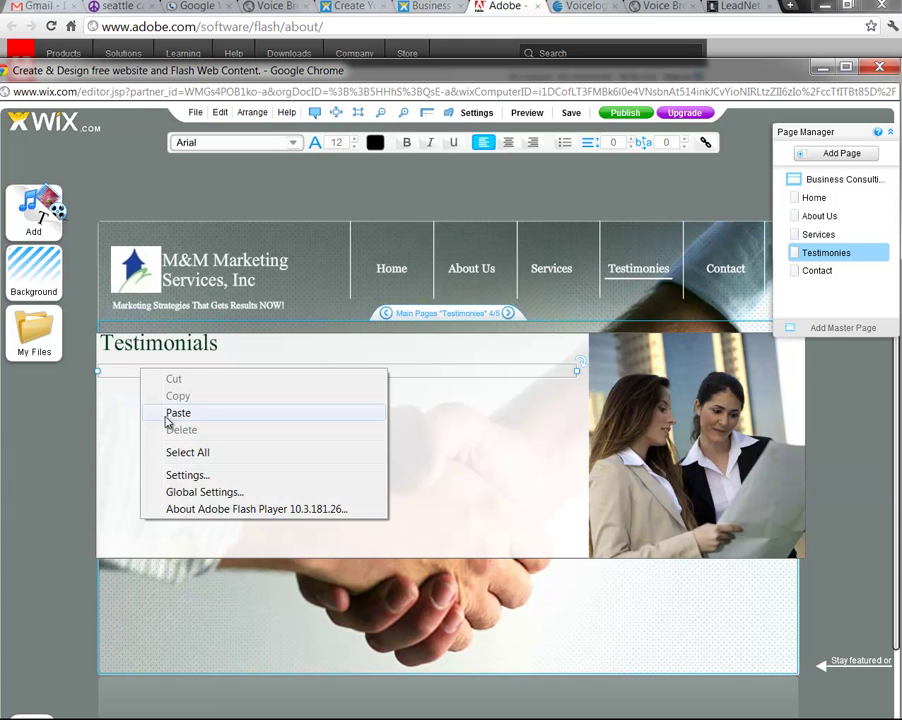
pyautogui.click(163, 411)
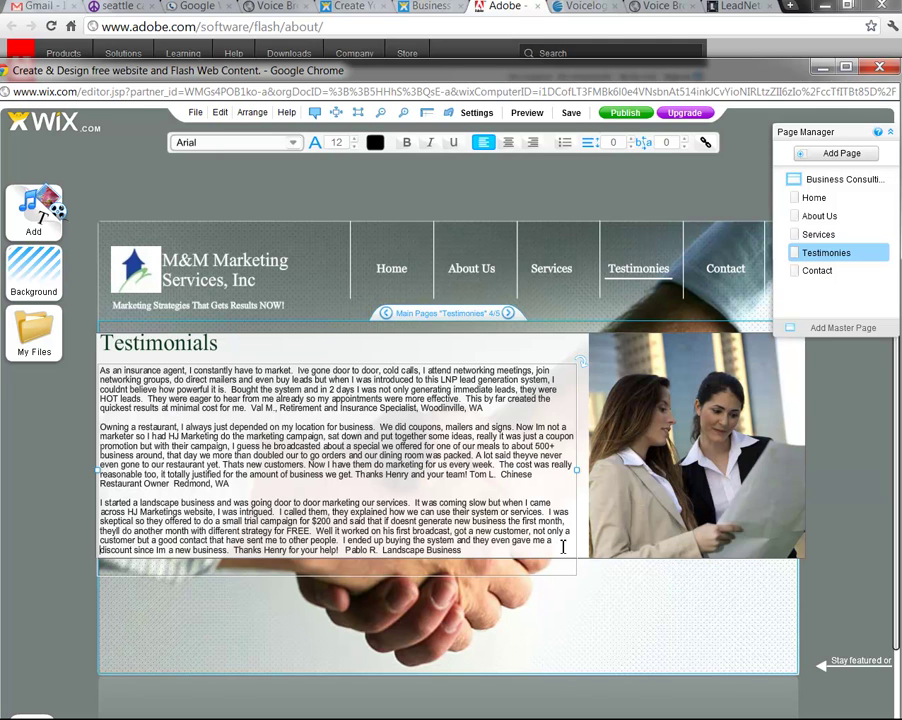
pyautogui.rightClick(690, 604)
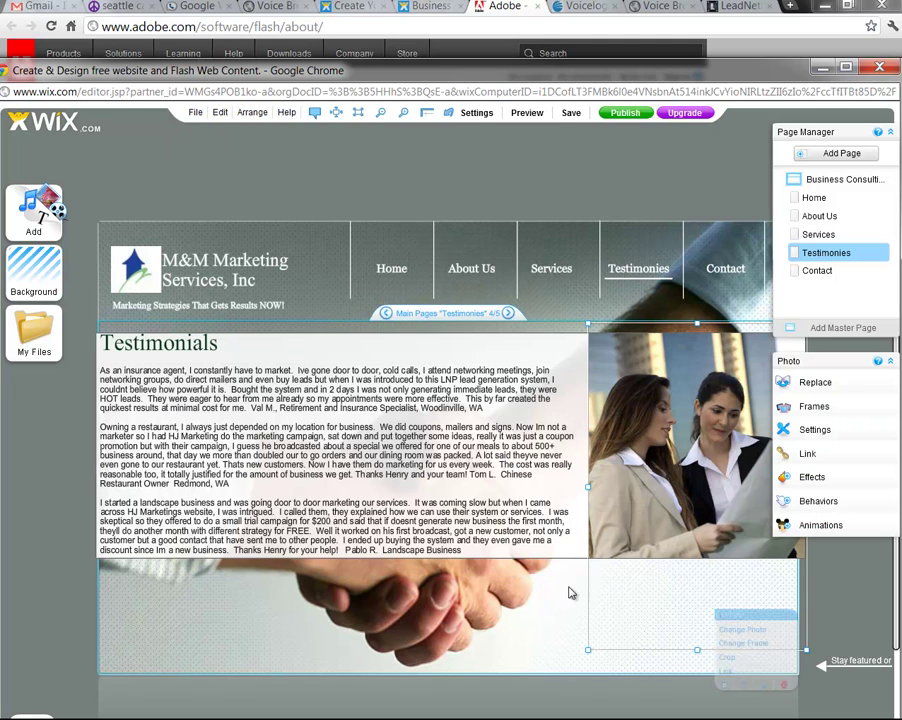
pyautogui.click(338, 568)
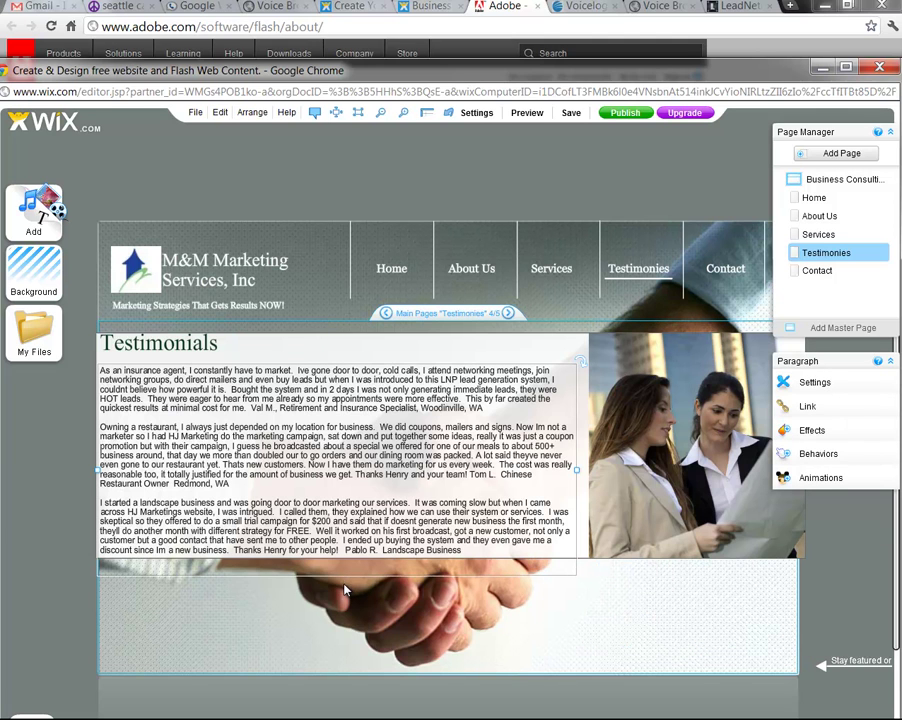
pyautogui.doubleClick(345, 519)
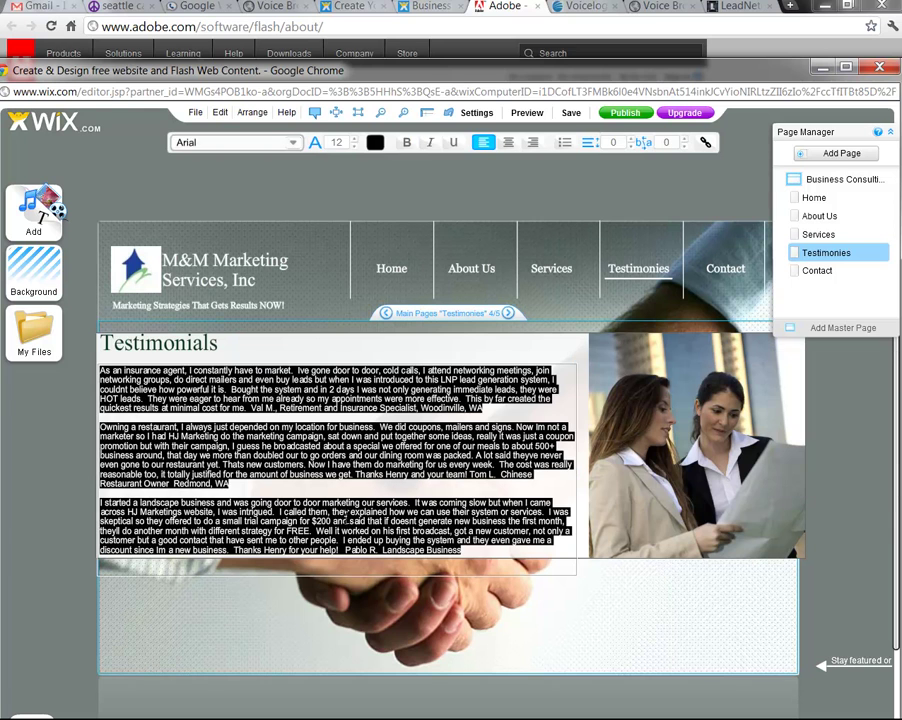
pyautogui.click(568, 497)
pyautogui.click(538, 342)
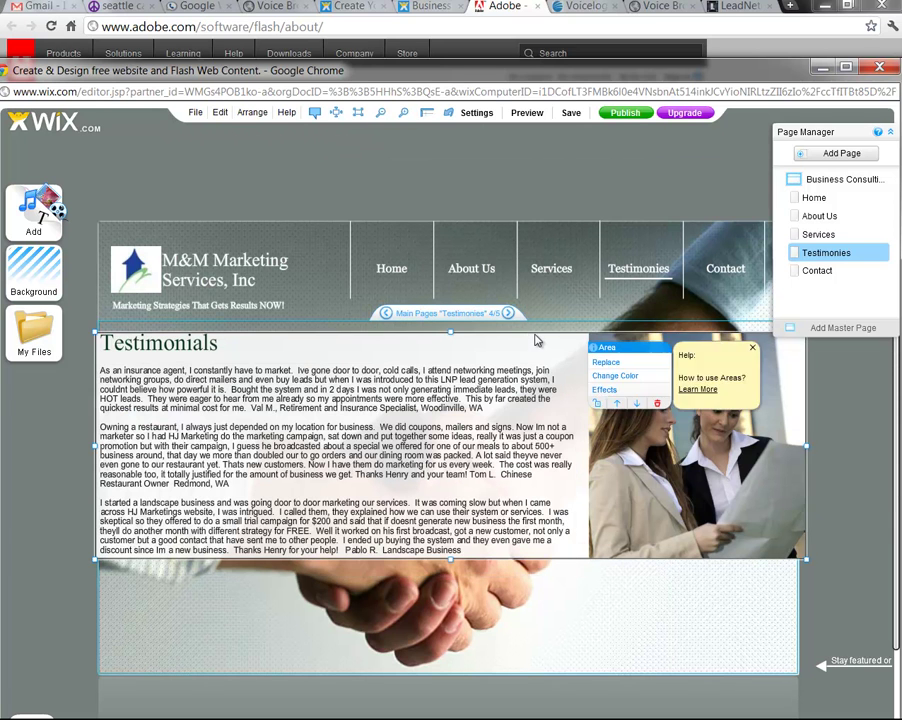
# Drag the content area's bottom edge lower and nudge the Testimonials heading down slightly
pyautogui.moveTo(450, 558); pyautogui.dragTo(457, 604)
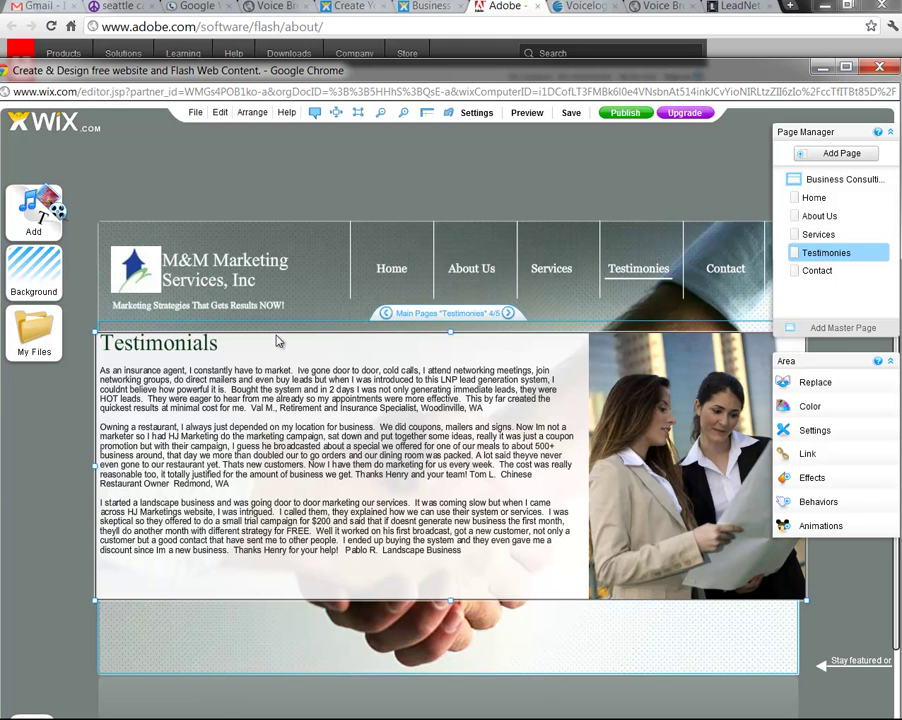
pyautogui.click(180, 350)
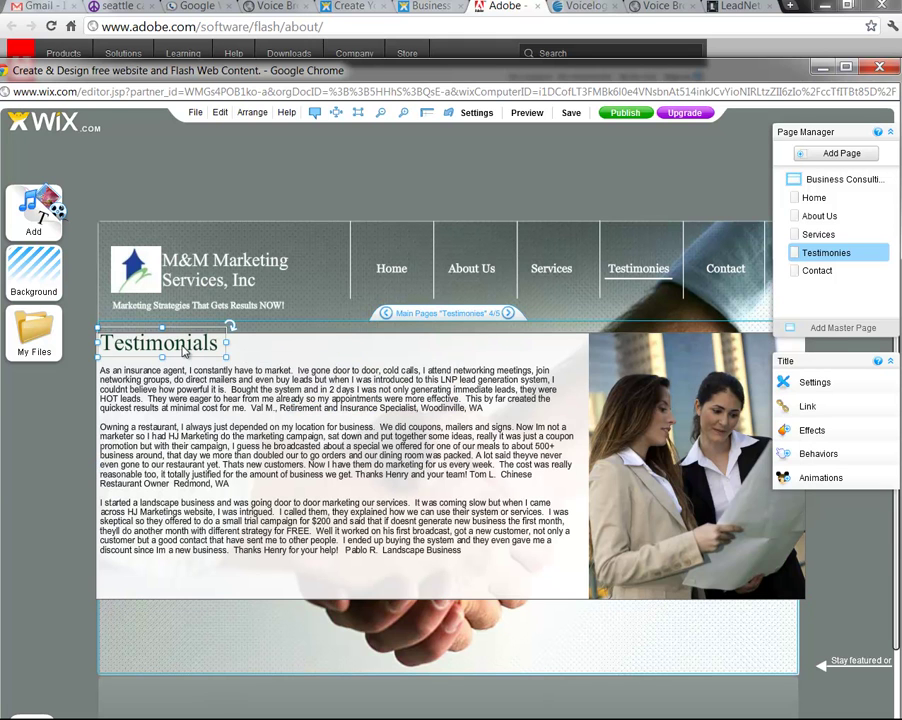
pyautogui.moveTo(182, 353); pyautogui.dragTo(182, 353)
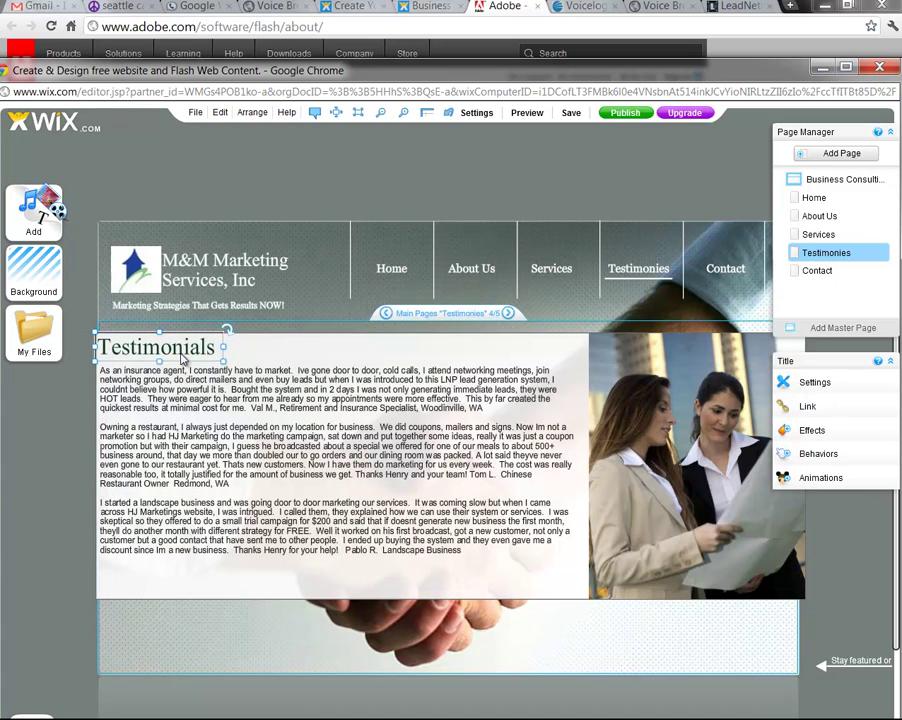
pyautogui.click(433, 377)
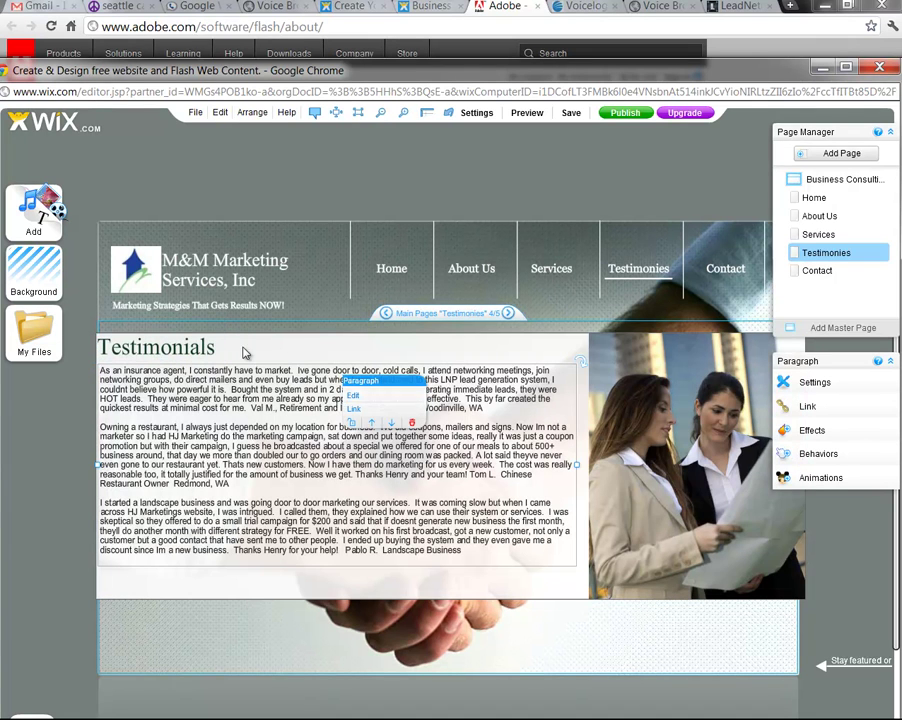
pyautogui.doubleClick(207, 352)
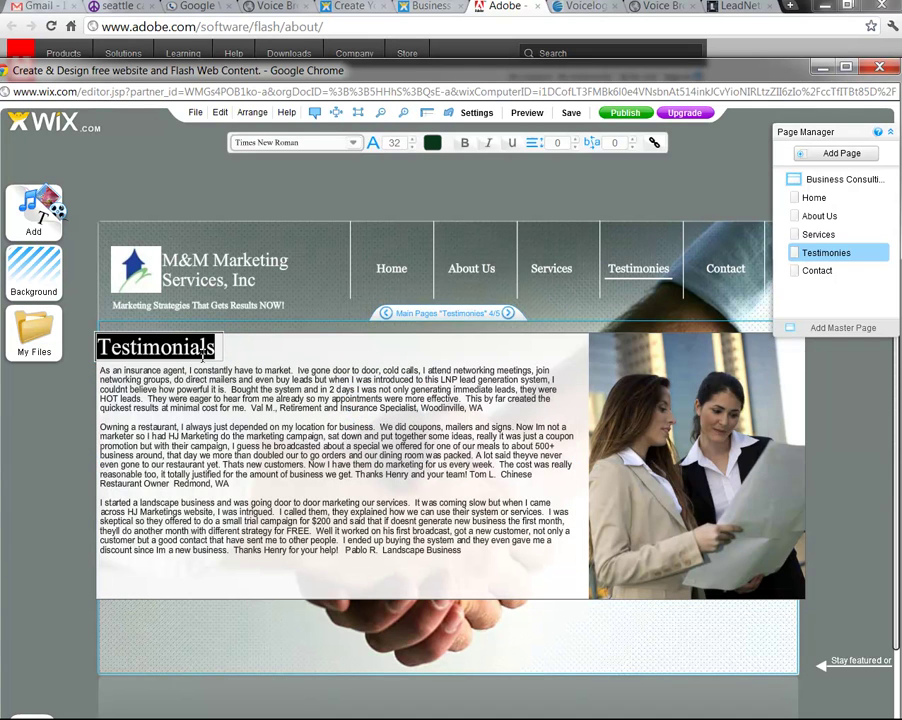
pyautogui.click(350, 142)
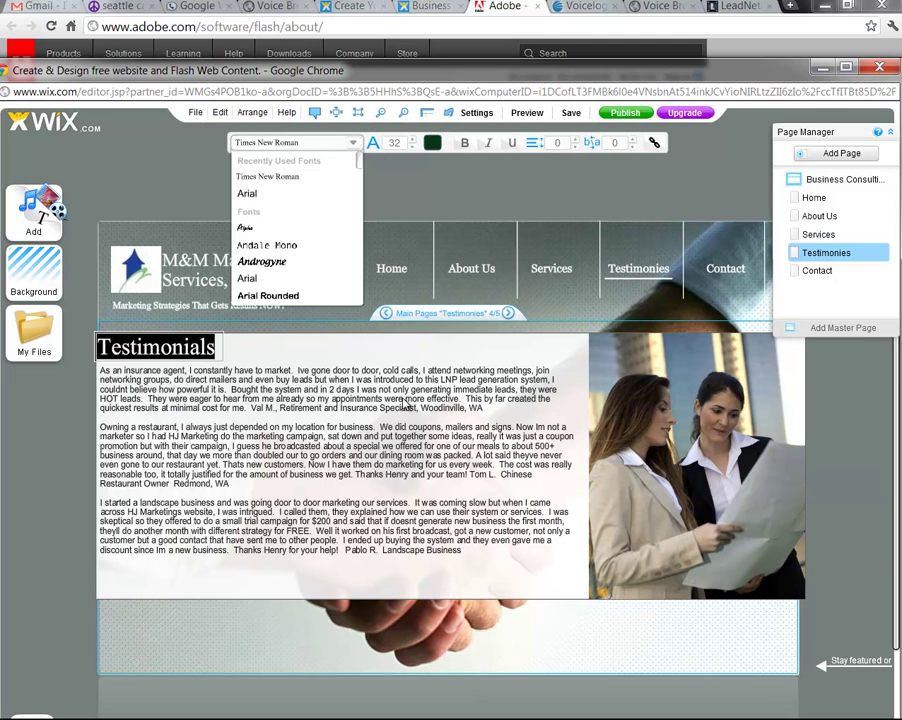
pyautogui.click(304, 388)
pyautogui.doubleClick(474, 551)
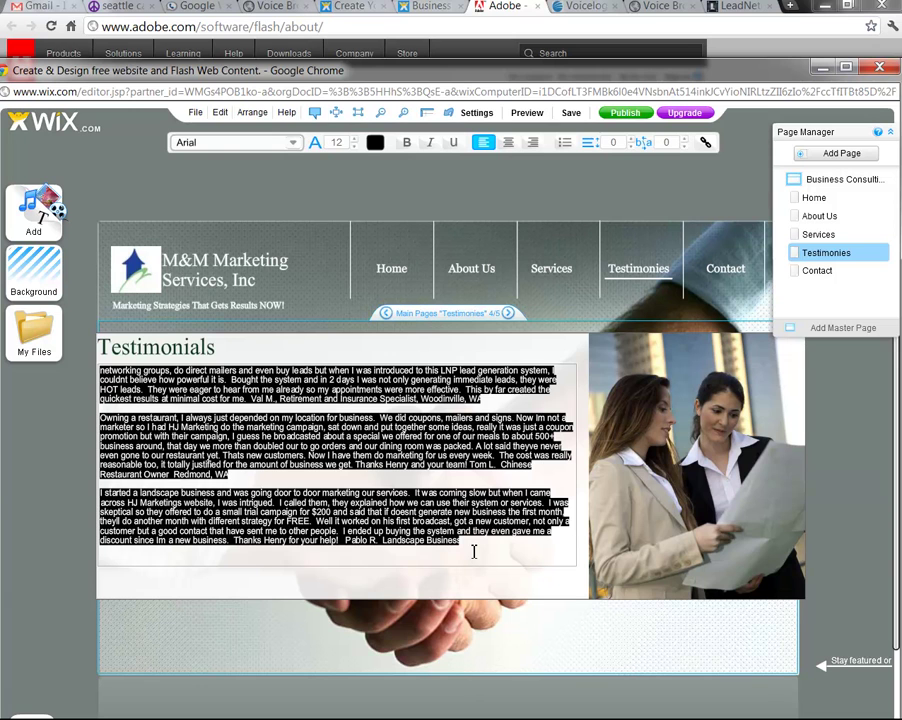
pyautogui.click(290, 143)
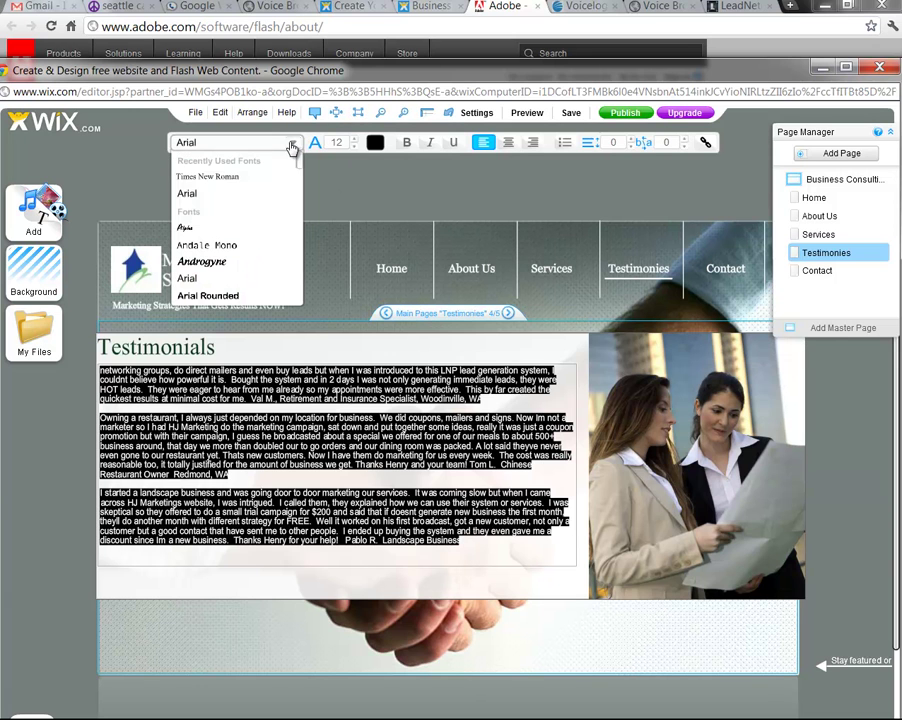
pyautogui.click(238, 178)
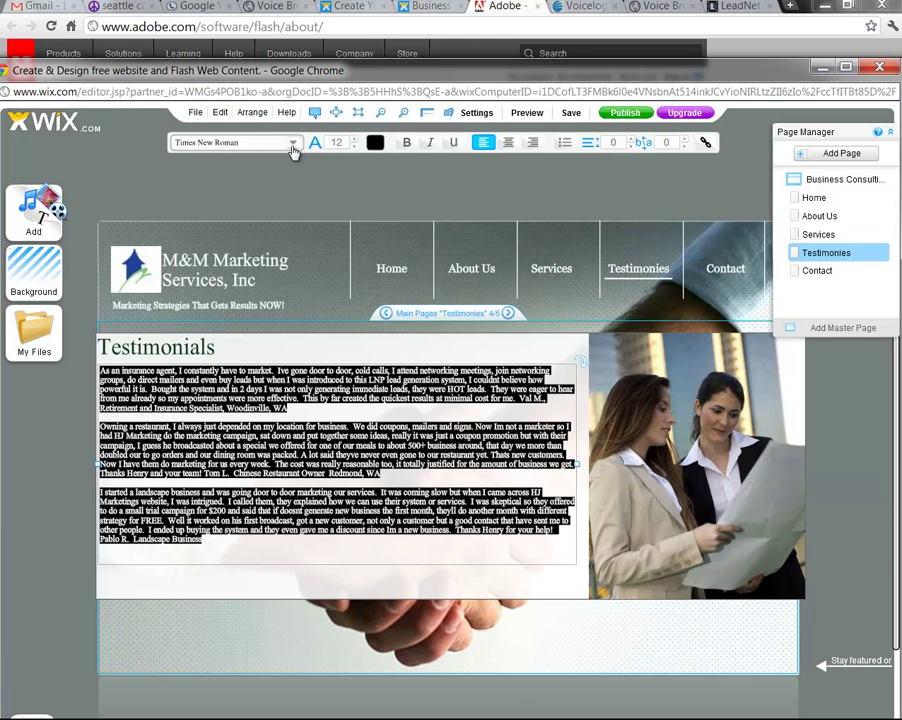
pyautogui.click(292, 144)
pyautogui.click(242, 193)
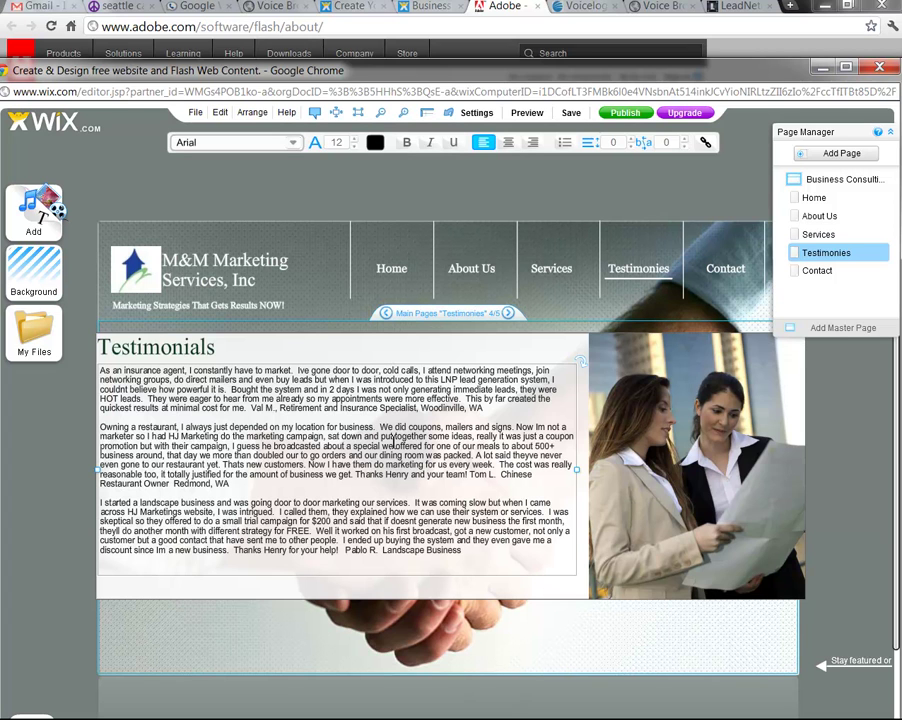
pyautogui.moveTo(251, 409); pyautogui.dragTo(494, 409)
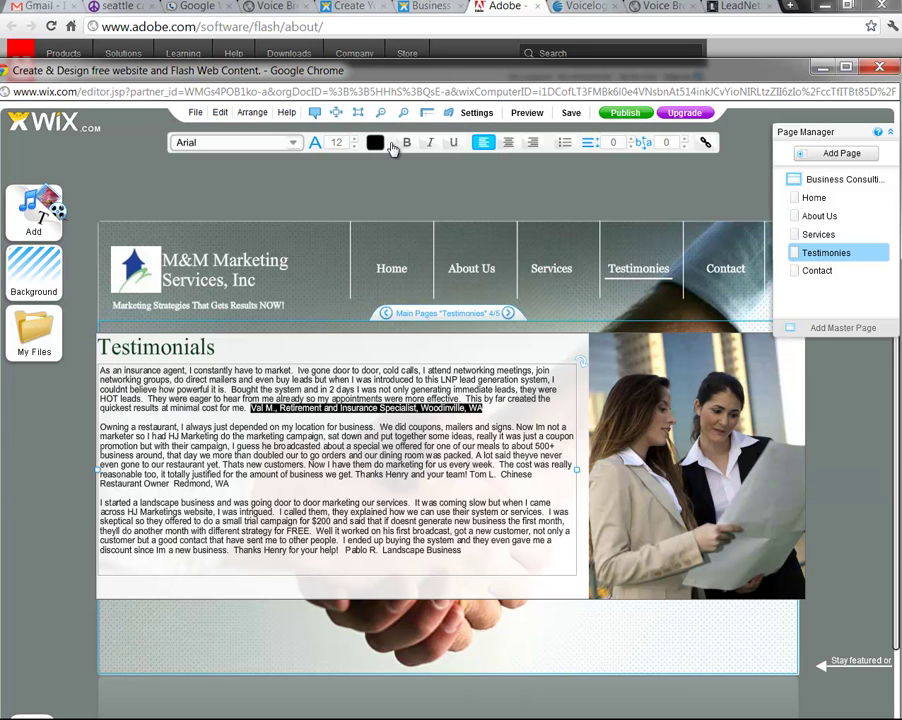
# Italicize the signature lines of all three testimonials
pyautogui.click(430, 142)
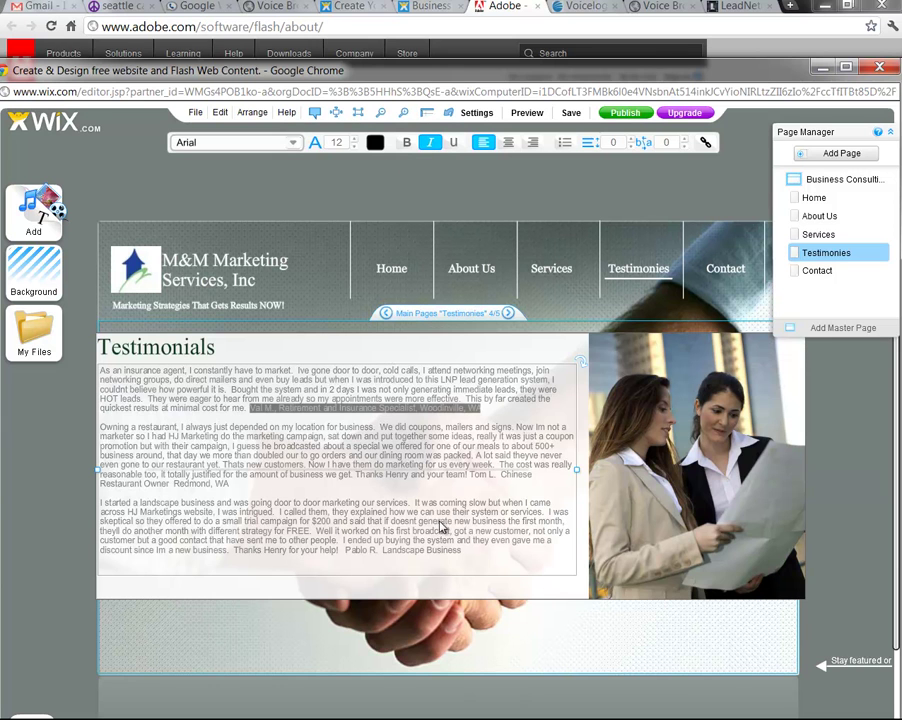
pyautogui.click(372, 502)
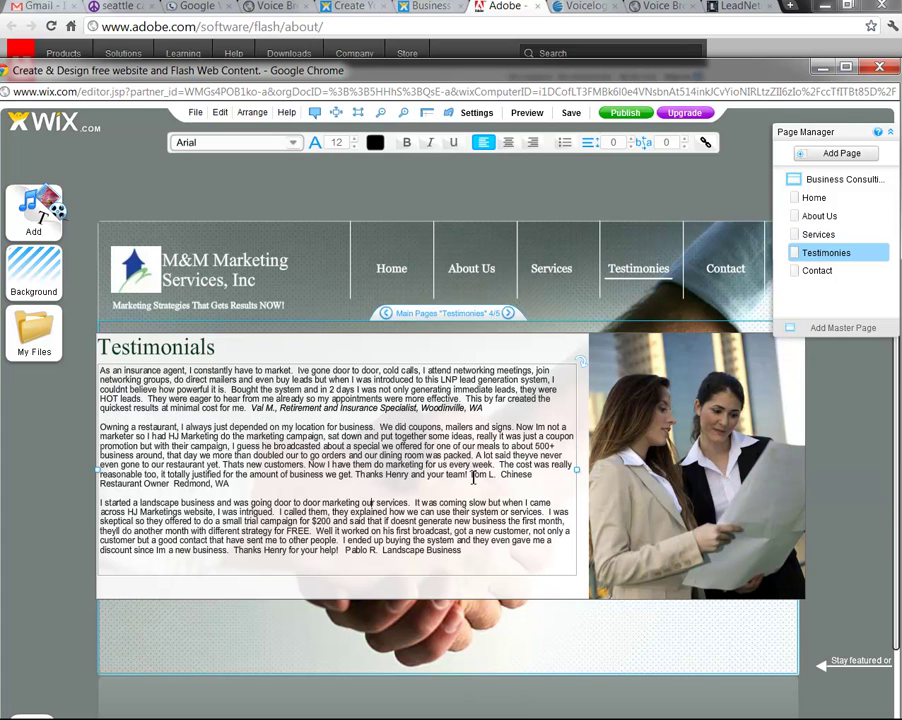
pyautogui.moveTo(470, 475); pyautogui.dragTo(229, 484)
pyautogui.hotkey('ctrl', 'i')
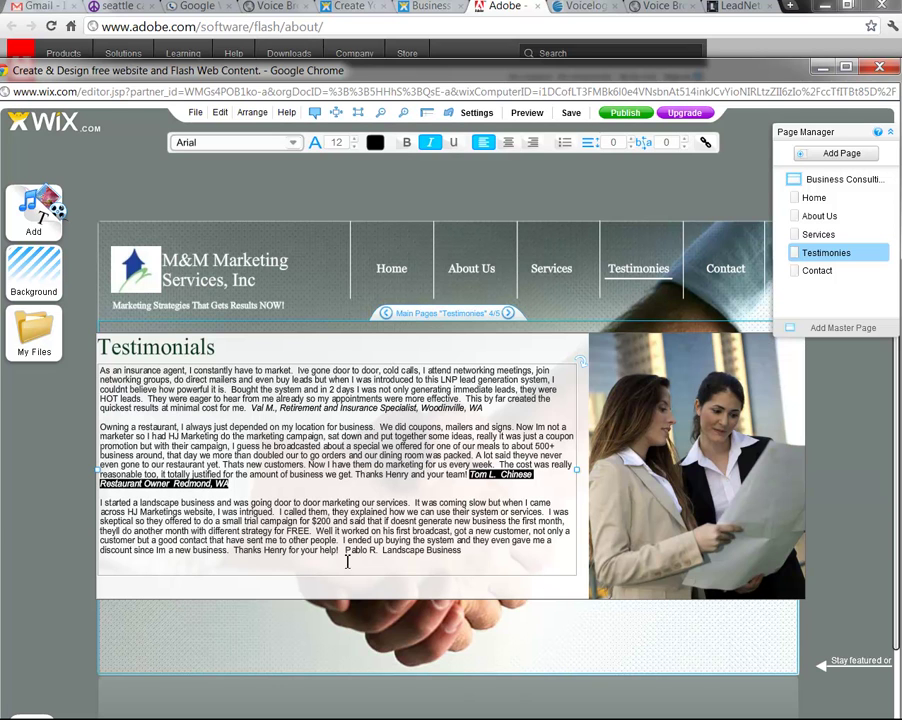
pyautogui.moveTo(348, 552); pyautogui.dragTo(471, 550)
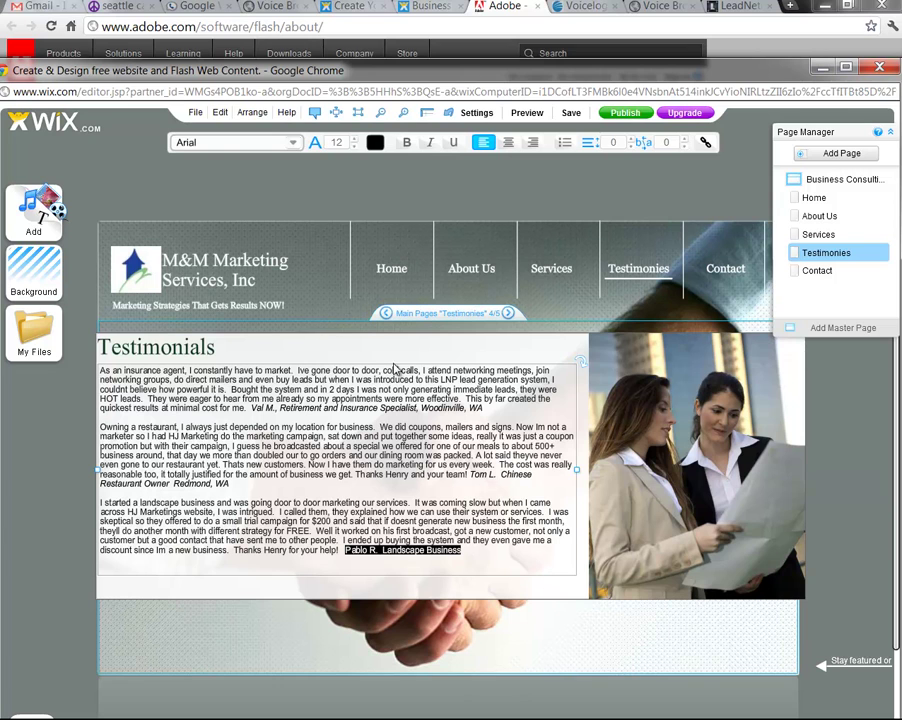
pyautogui.click(431, 148)
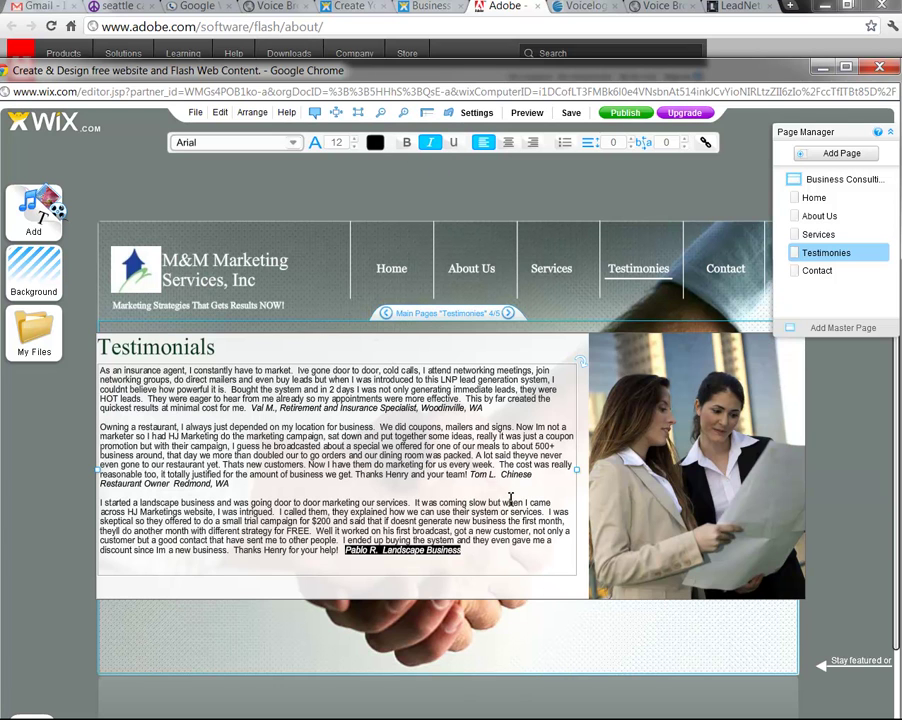
# Add 'Lynnwood, WA' after Landscape Business in the third signature line
pyautogui.click(463, 551)
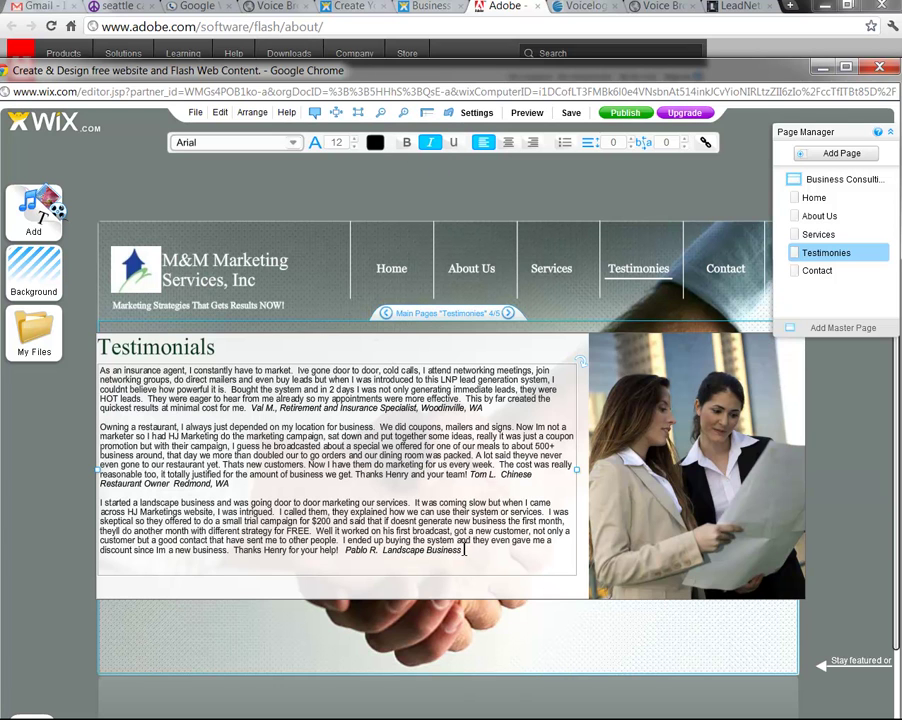
pyautogui.write('. Lynnwood, WA')
pyautogui.click(464, 549)
pyautogui.press('BackSpace')
# On the Contact page, delete the street address paragraph
pyautogui.click(720, 272)
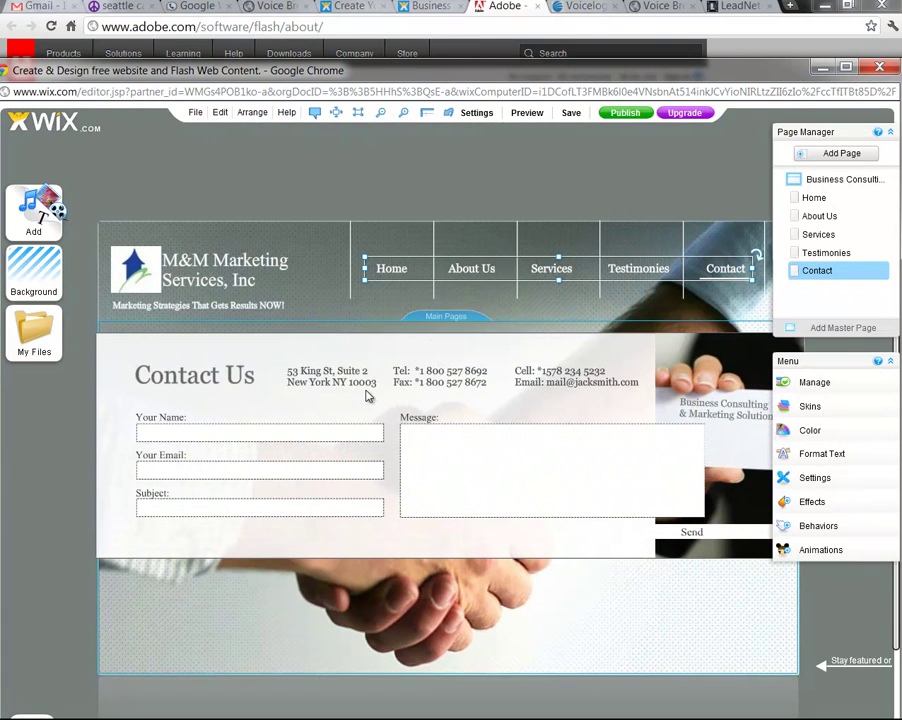
pyautogui.click(308, 386)
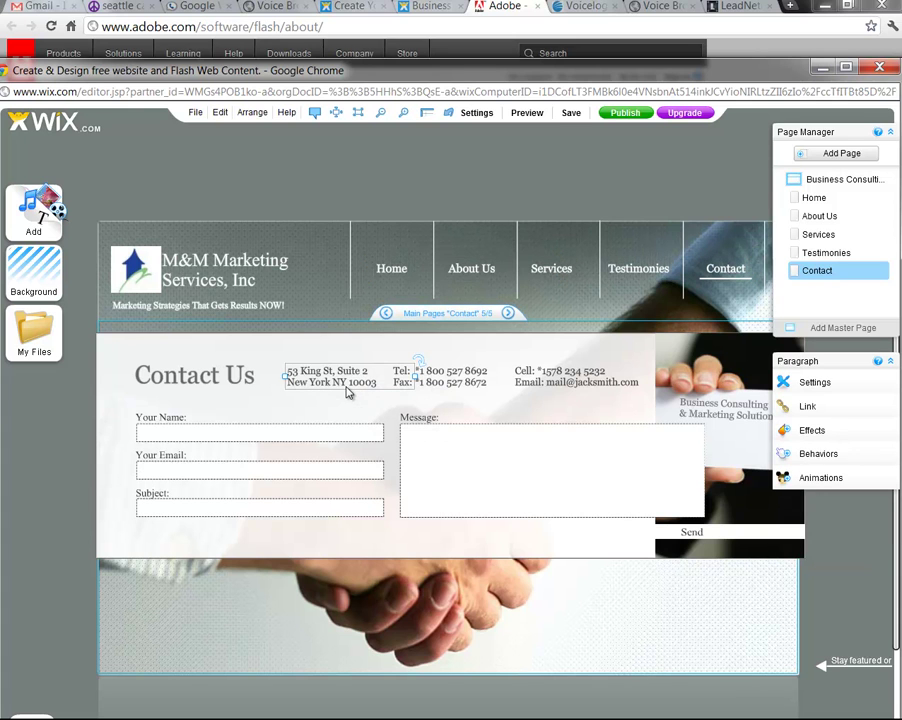
pyautogui.moveTo(346, 392)
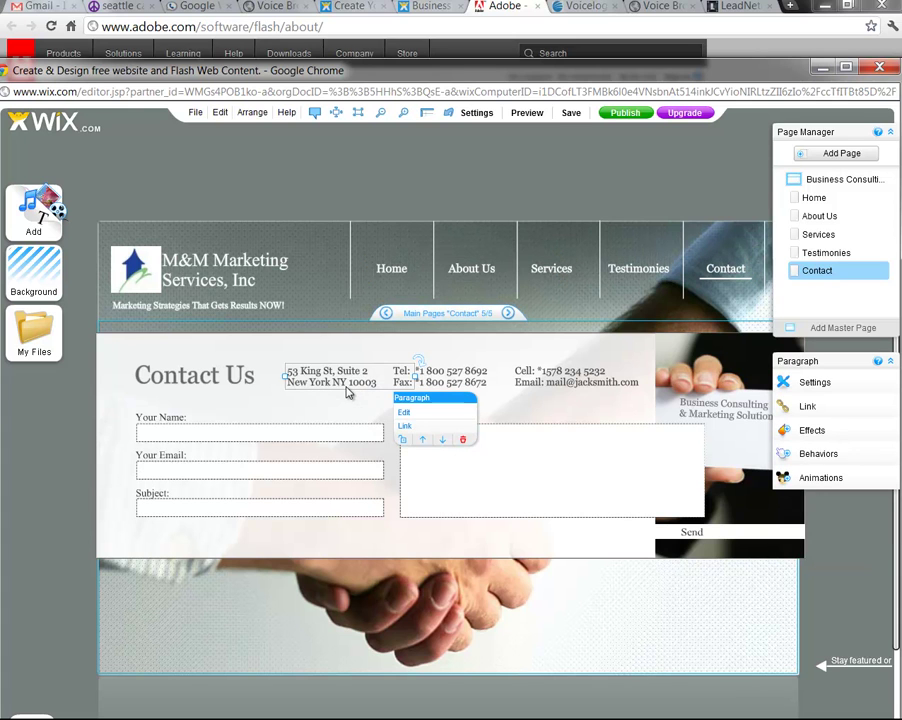
pyautogui.click(404, 416)
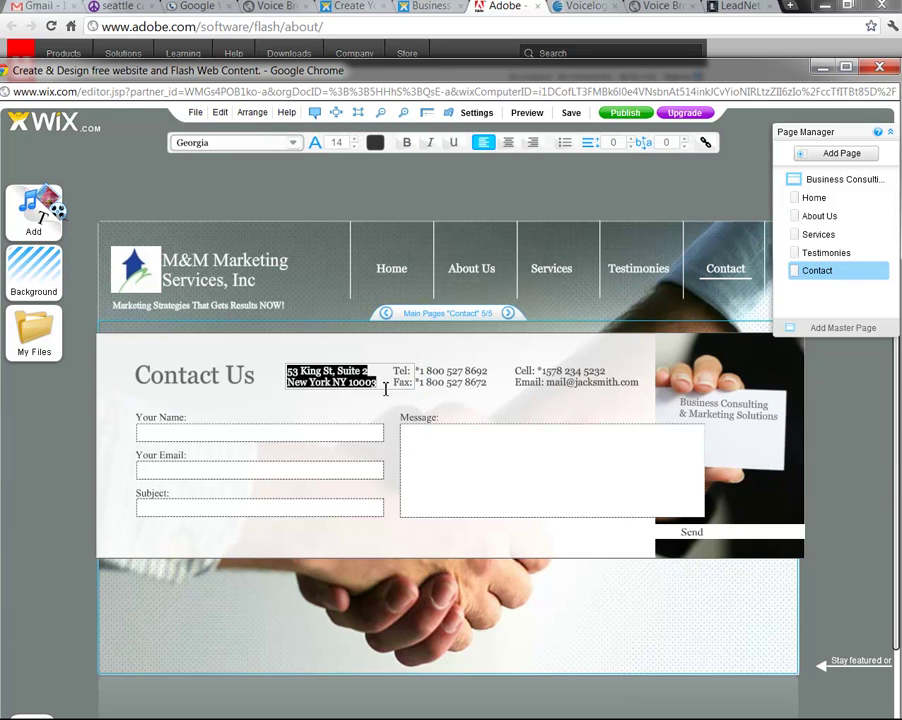
pyautogui.press('Delete')
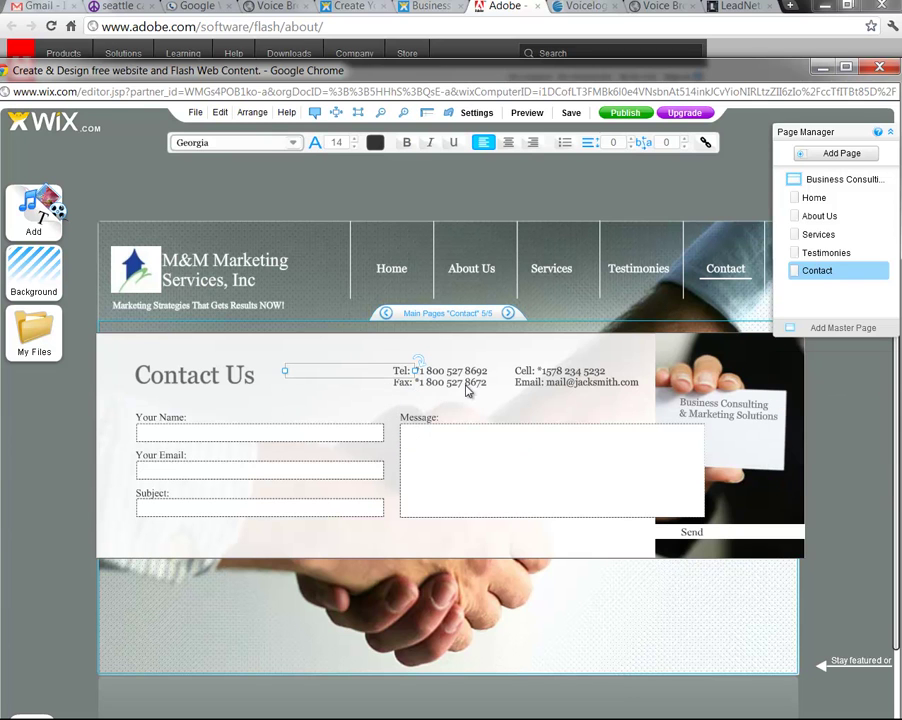
# Replace the Tel number with a new telephone number and erase the Fax line's number
pyautogui.click(467, 381)
pyautogui.doubleClick(468, 380)
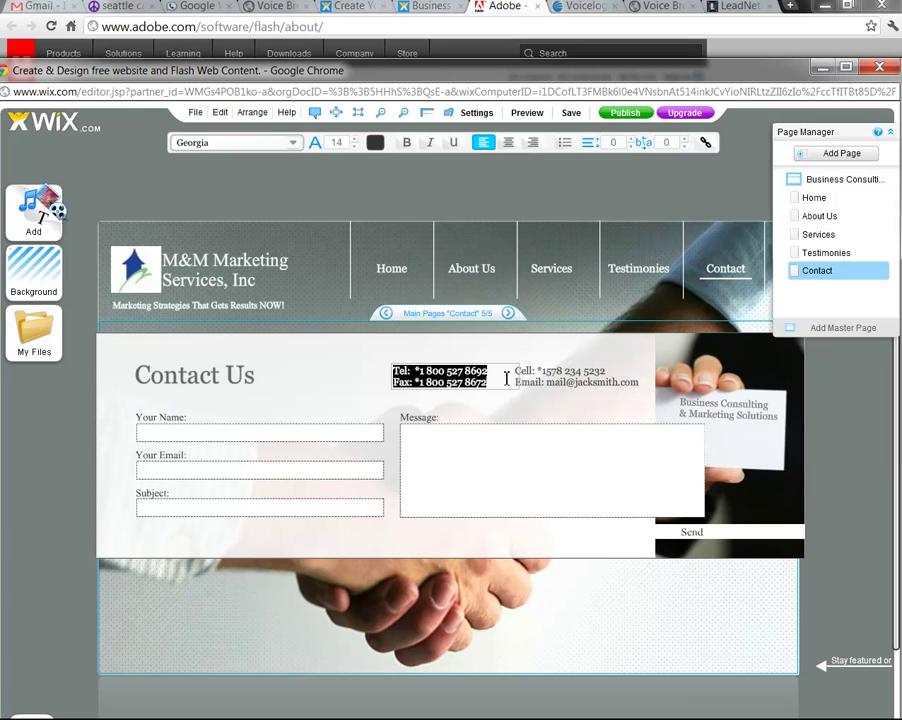
pyautogui.click(496, 372)
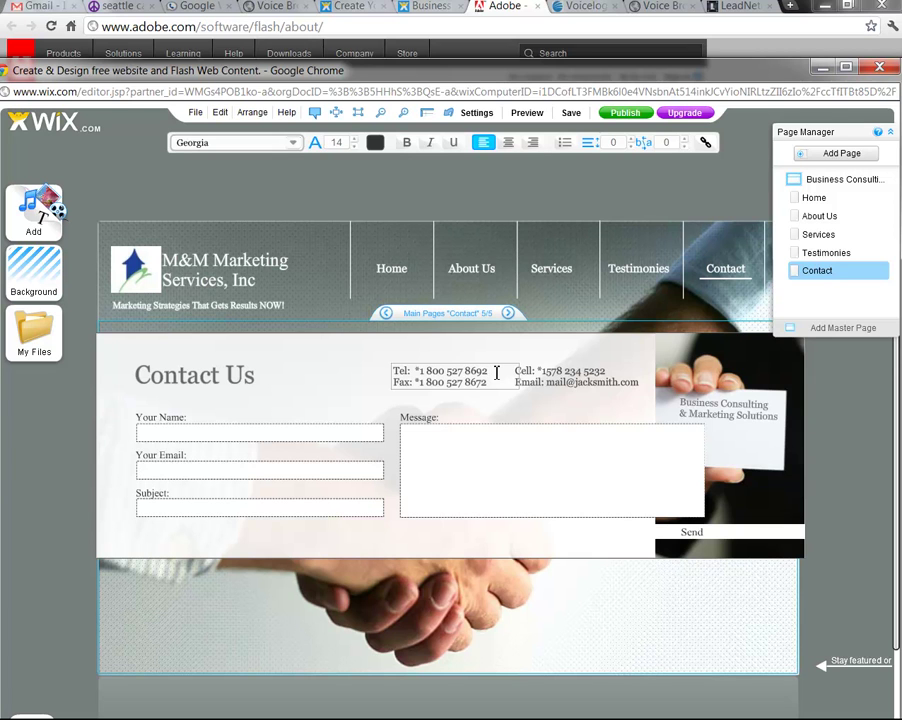
pyautogui.press('BackSpace')
pyautogui.press('BackSpace')
pyautogui.press('BackSpace')
pyautogui.press('BackSpace')
pyautogui.press('BackSpace')
pyautogui.press('BackSpace')
pyautogui.press('BackSpace')
pyautogui.press('BackSpace')
pyautogui.press('BackSpace')
pyautogui.press('BackSpace')
pyautogui.press('BackSpace')
pyautogui.press('BackSpace')
pyautogui.press('BackSpace')
pyautogui.press('BackSpace')
pyautogui.press('Left')
pyautogui.press('Left')
pyautogui.press('Left')
pyautogui.press('Left')
pyautogui.press('Left')
pyautogui.press('Left')
pyautogui.press('Left')
pyautogui.press('Left')
pyautogui.press('Left')
pyautogui.press('Left')
pyautogui.press('Left')
pyautogui.press('Left')
pyautogui.write('1-')
pyautogui.press('Right')
pyautogui.press('Right')
pyautogui.press('Right')
pyautogui.press('Right')
pyautogui.press('Right')
pyautogui.press('Right')
pyautogui.press('Right')
pyautogui.press('Right')
pyautogui.press('Right')
pyautogui.press('Right')
pyautogui.press('Right')
pyautogui.press('BackSpace')
pyautogui.press('BackSpace')
pyautogui.press('BackSpace')
pyautogui.press('BackSpace')
pyautogui.press('BackSpace')
pyautogui.press('BackSpace')
pyautogui.press('BackSpace')
pyautogui.press('BackSpace')
pyautogui.press('BackSpace')
pyautogui.press('BackSpace')
pyautogui.press('BackSpace')
pyautogui.press('BackSpace')
pyautogui.press('BackSpace')
pyautogui.press('BackSpace')
pyautogui.press('BackSpace')
pyautogui.press('BackSpace')
pyautogui.press('BackSpace')
pyautogui.press('BackSpace')
pyautogui.press('BackSpace')
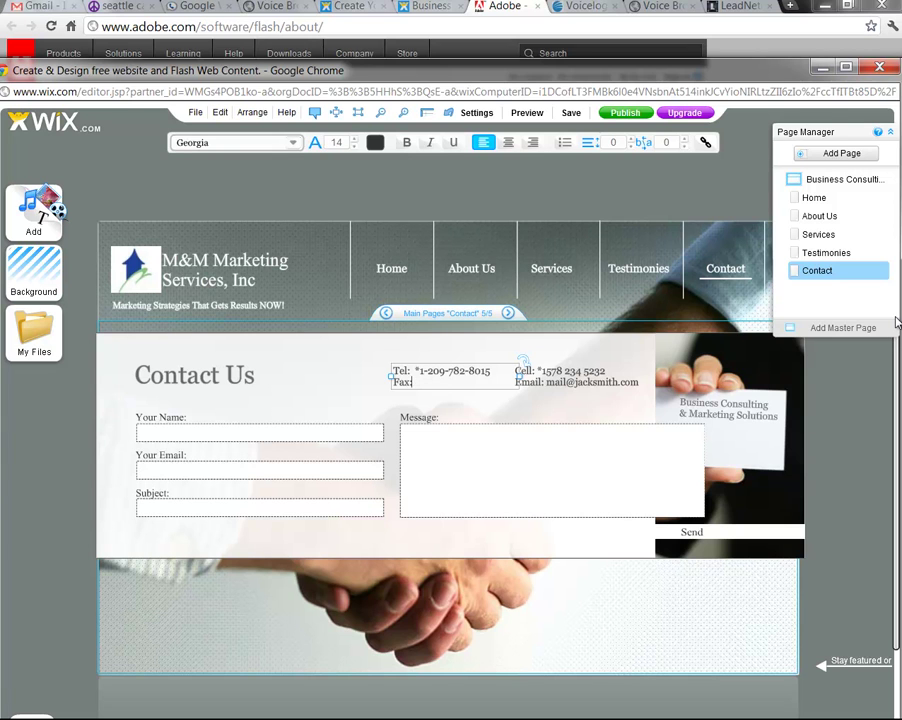
pyautogui.press('BackSpace')
# Add an Email line with the company email address below the Tel number
pyautogui.click(605, 376)
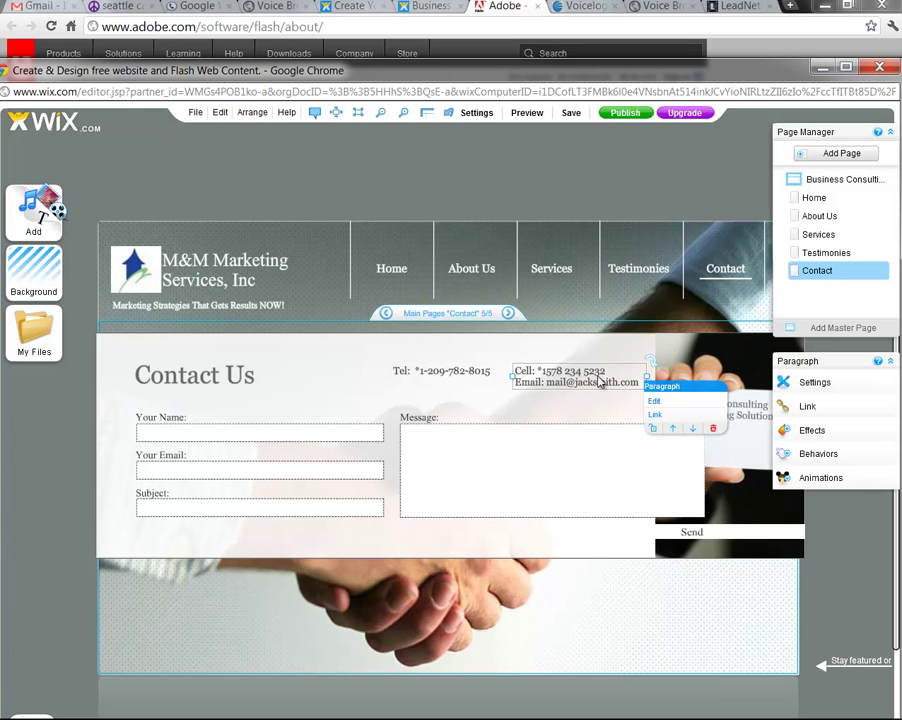
pyautogui.click(445, 381)
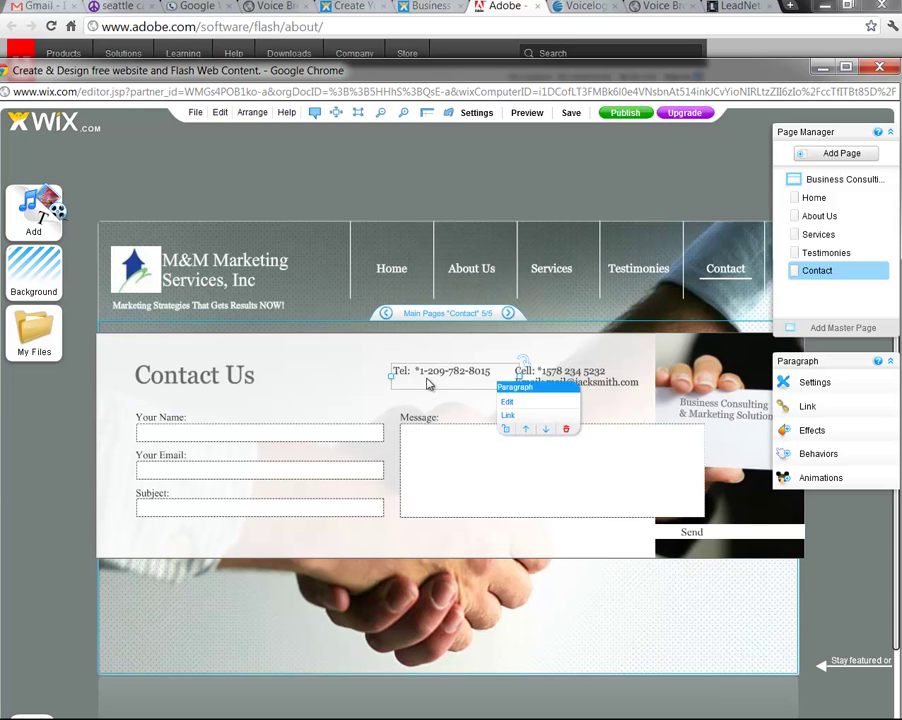
pyautogui.click(494, 376)
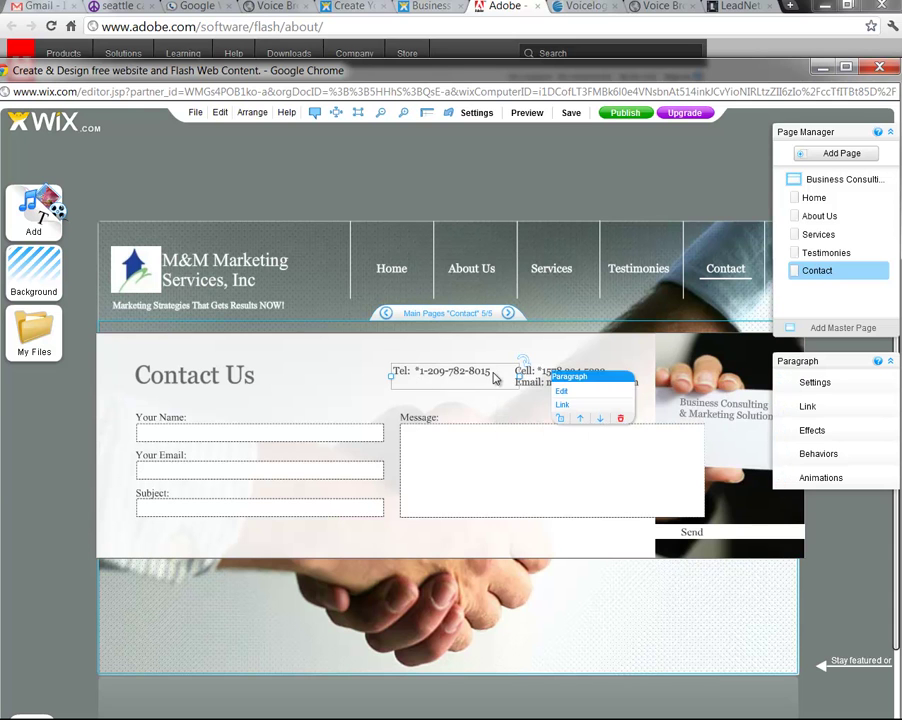
pyautogui.doubleClick(494, 377)
pyautogui.press('Return')
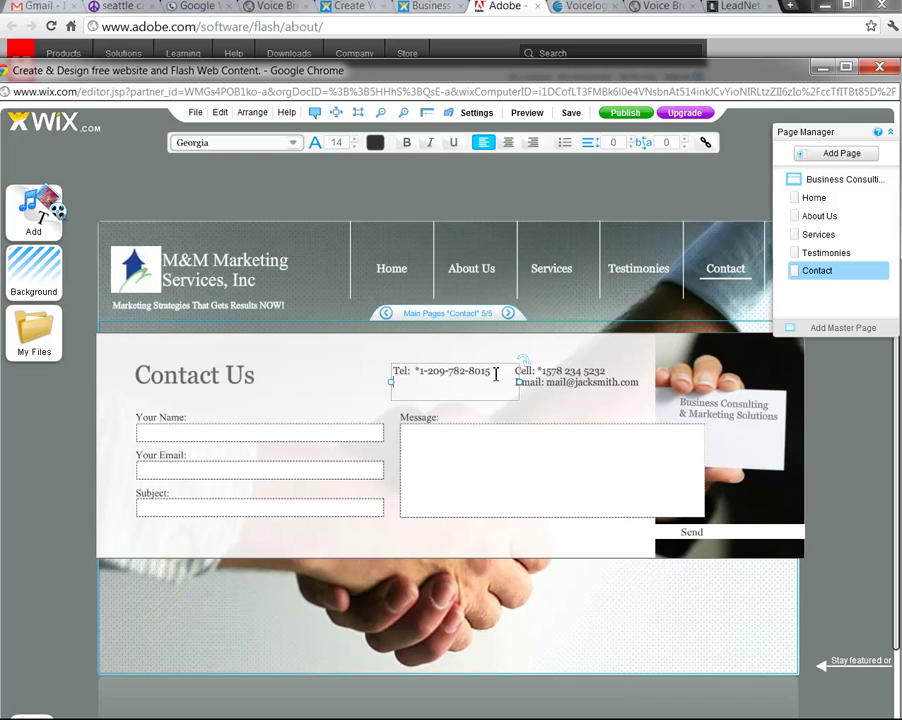
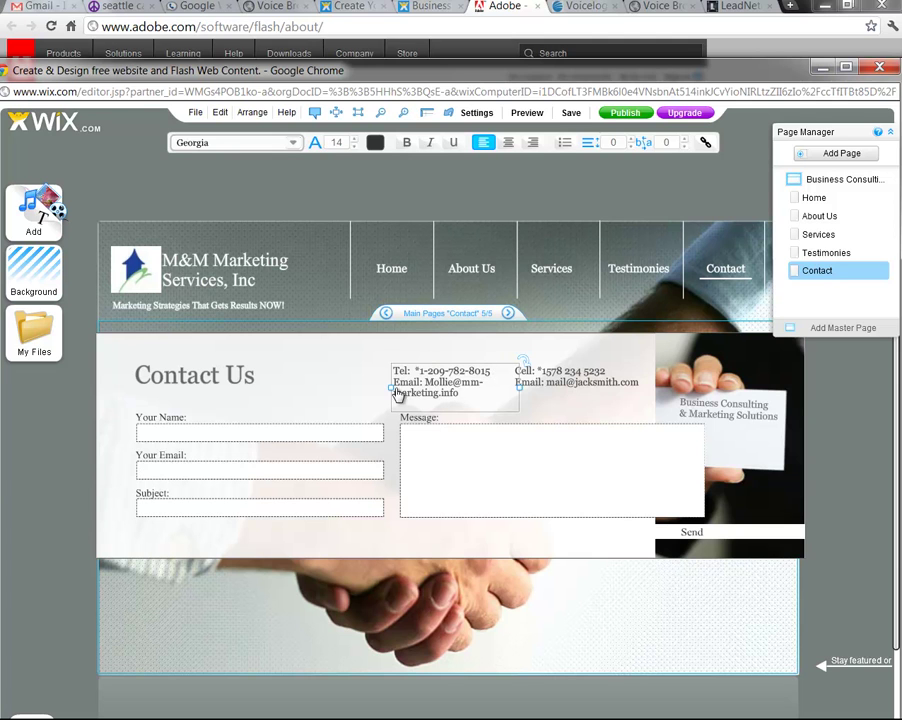
# Drag the Tel/Email text block wider so the email sits on one line
pyautogui.click(553, 389)
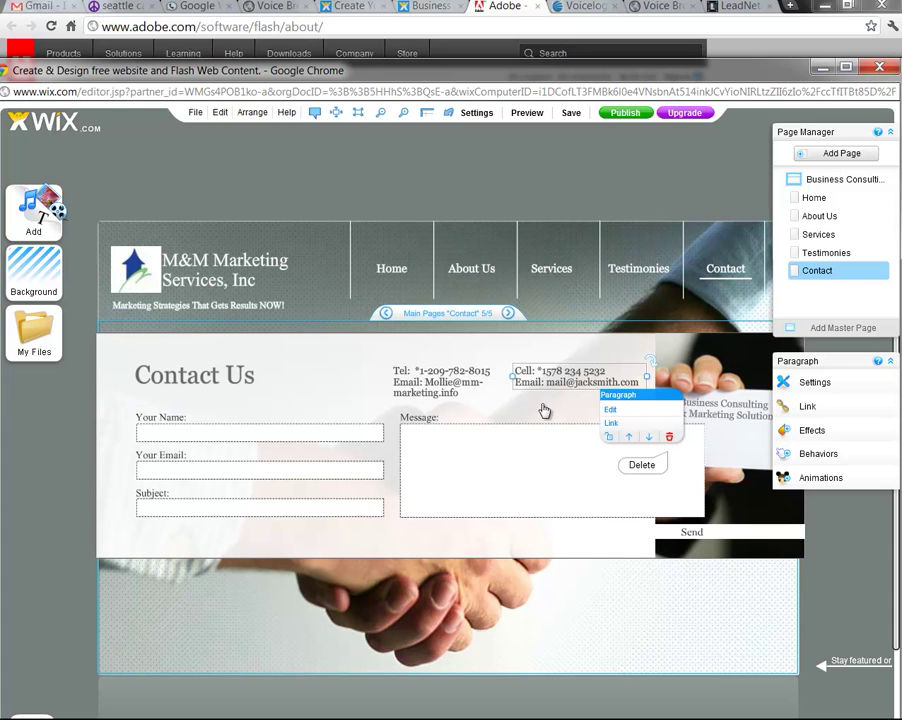
pyautogui.click(668, 439)
pyautogui.click(453, 391)
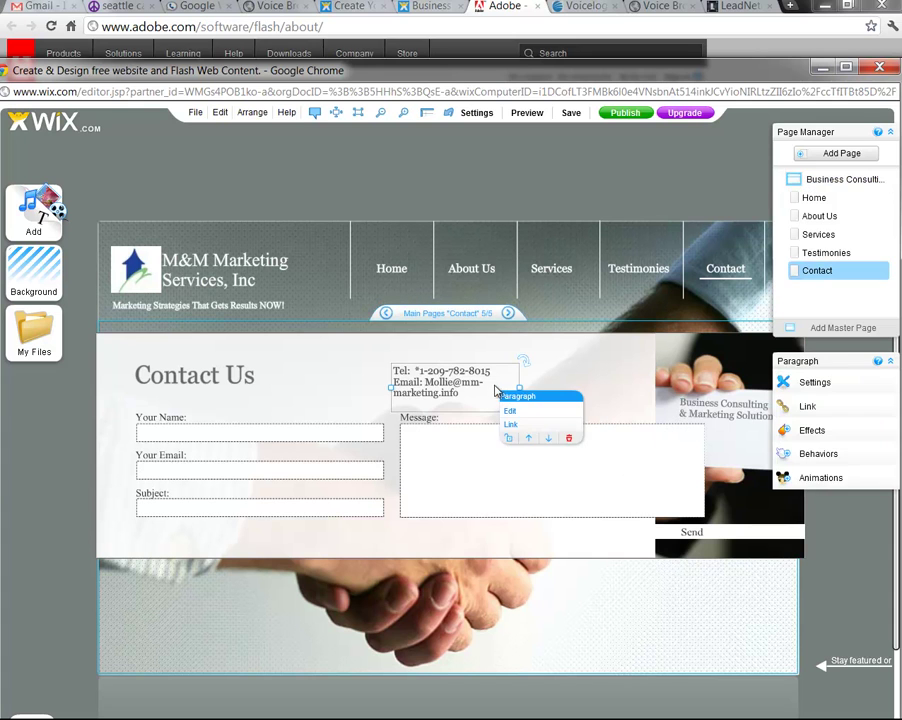
pyautogui.moveTo(558, 388); pyautogui.dragTo(608, 382)
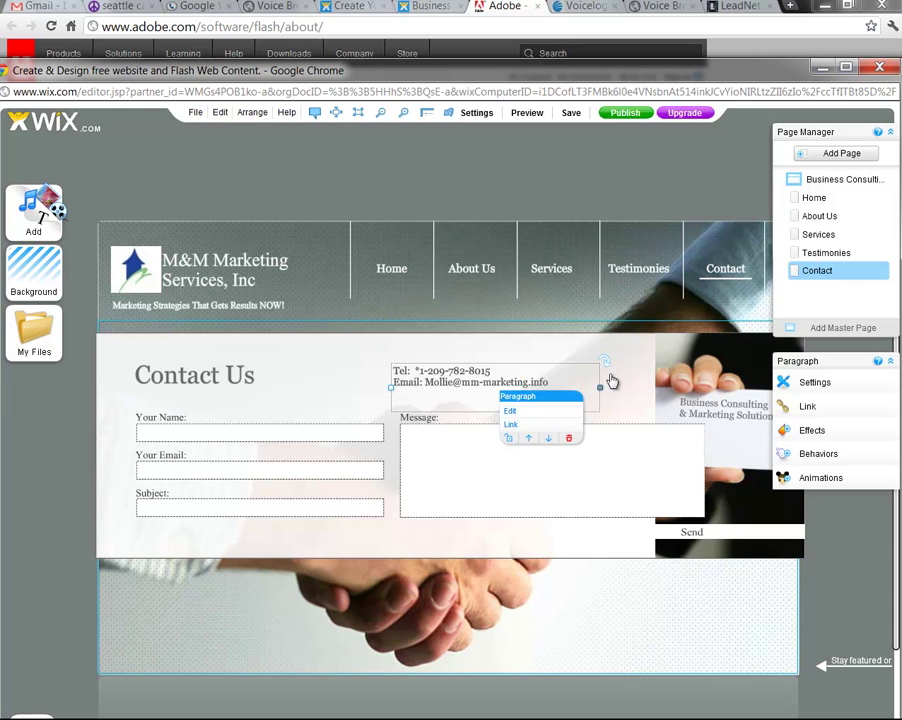
pyautogui.click(252, 375)
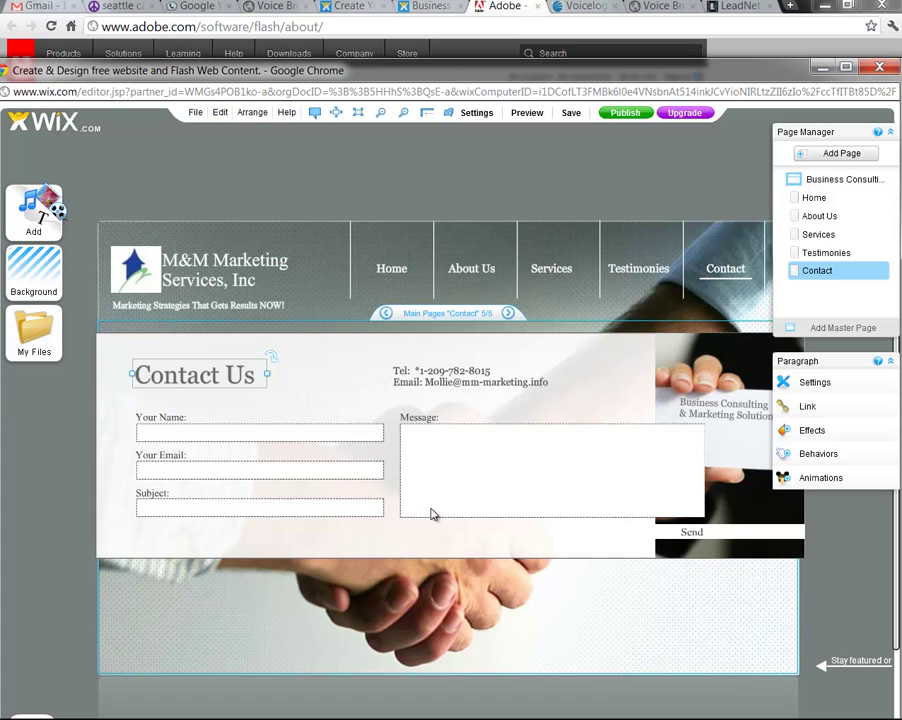
# Set the contact form's recipient to the company email address on the mm-marketingservices.info domain
pyautogui.click(263, 480)
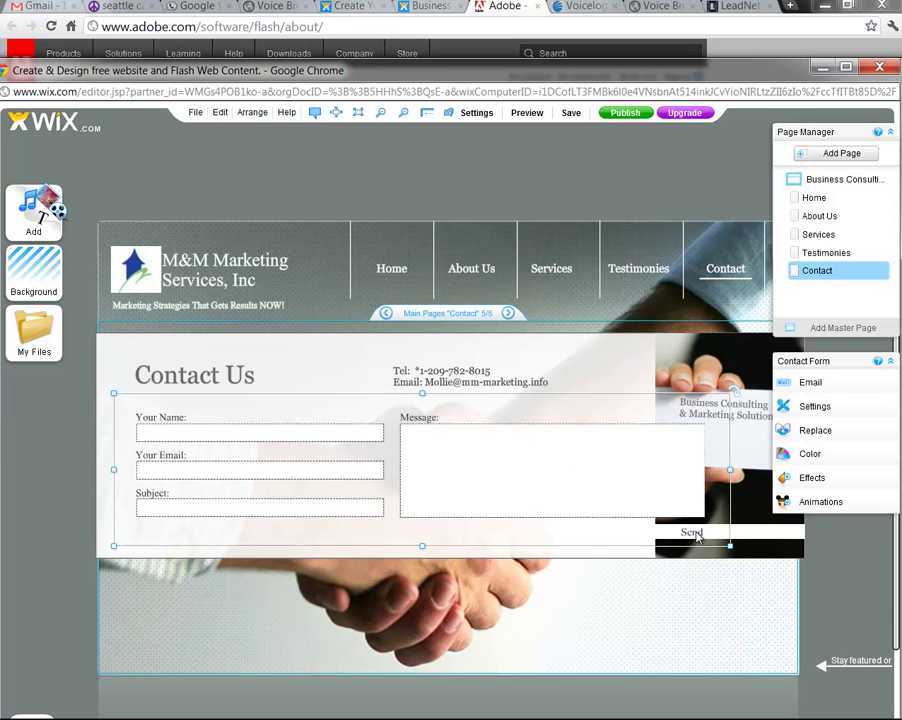
pyautogui.moveTo(697, 540)
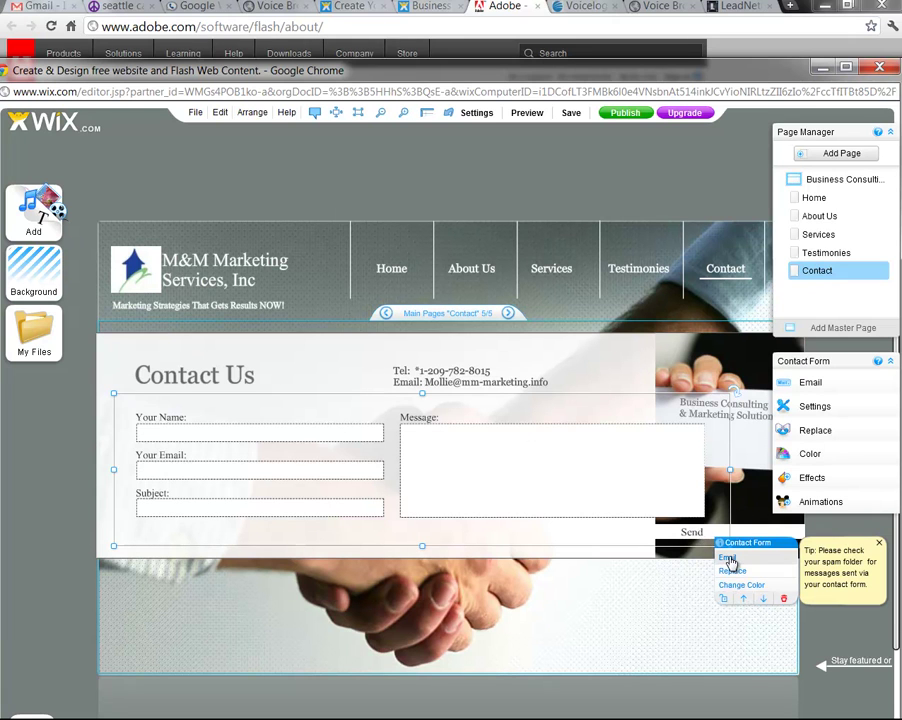
pyautogui.click(729, 561)
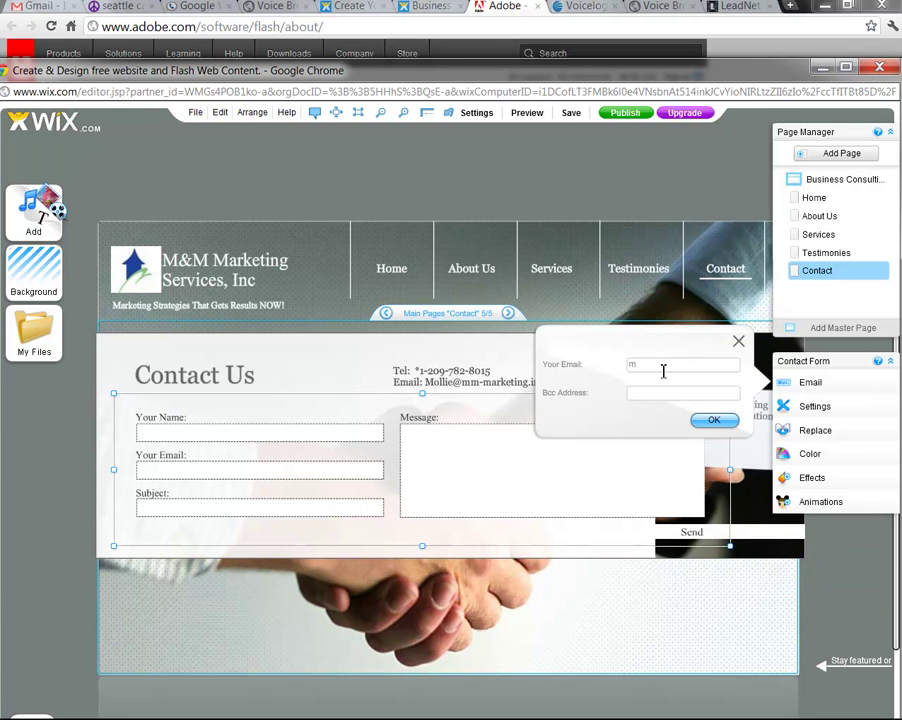
pyautogui.click(714, 420)
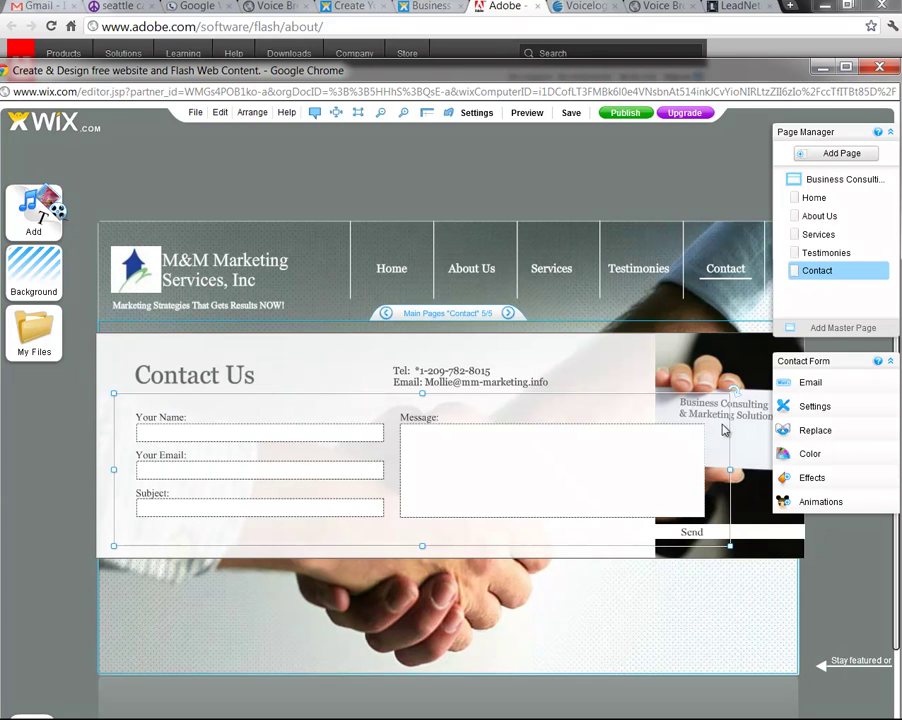
# Insert 'services' after 'marketing' in the email address on the Contact page
pyautogui.click(531, 392)
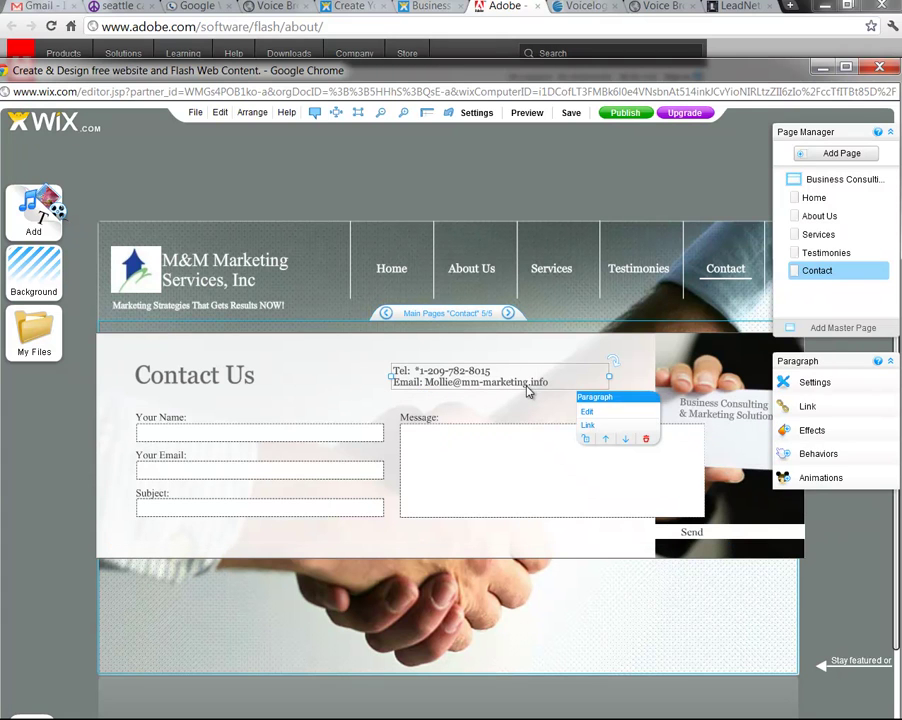
pyautogui.doubleClick(529, 388)
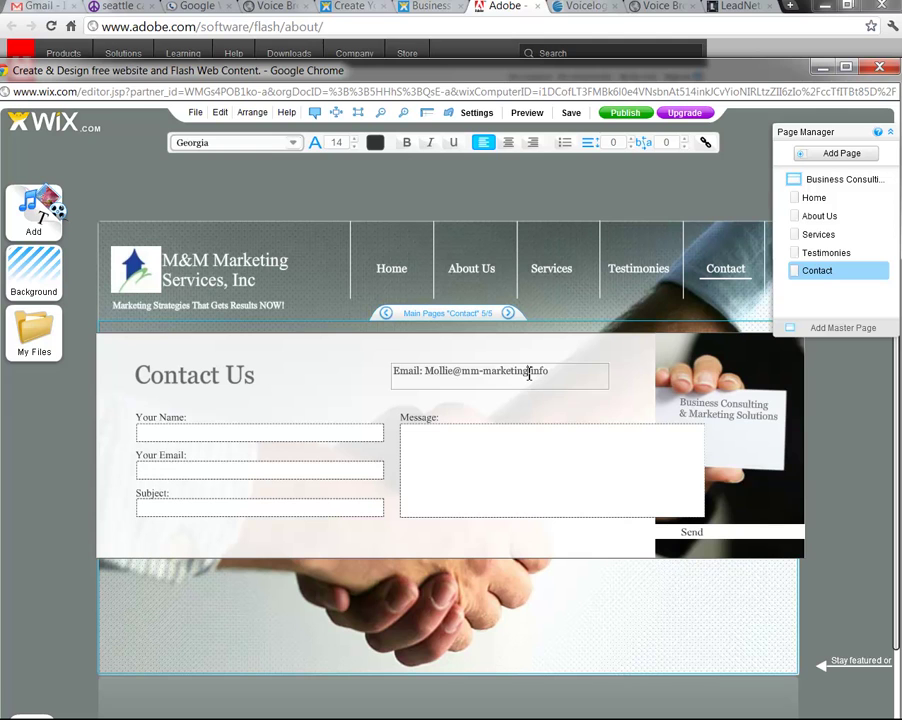
pyautogui.click(529, 372)
pyautogui.write('services')
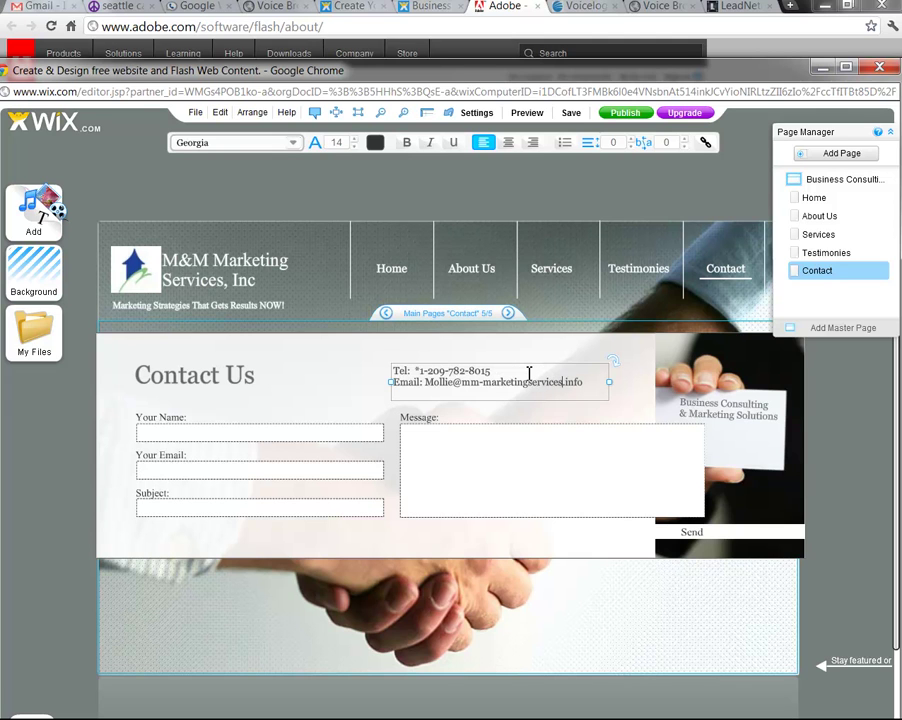
pyautogui.click(530, 422)
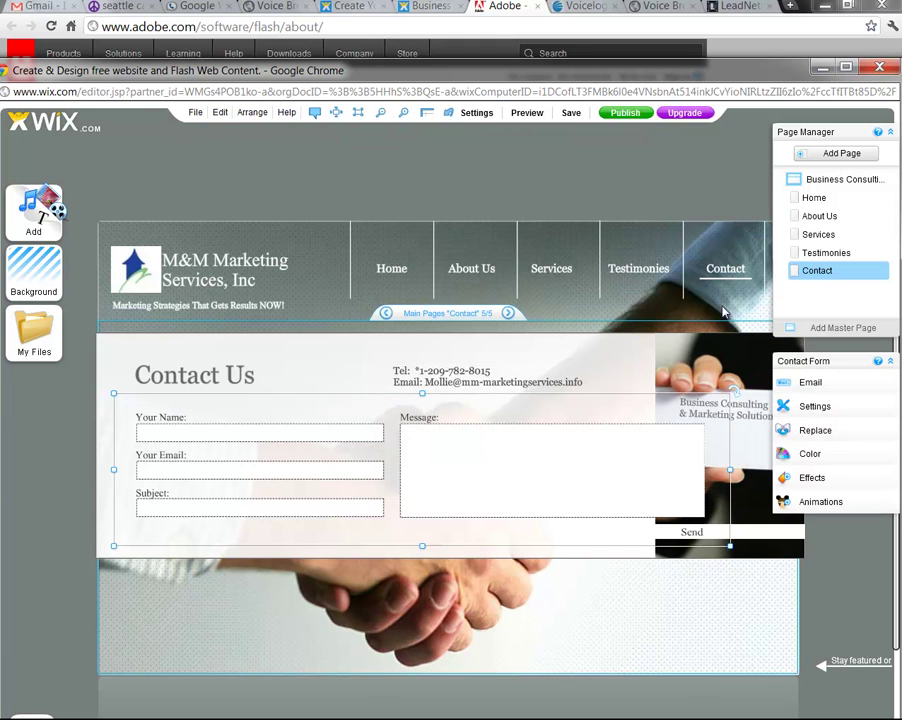
# Save and preview the site, checking the About Us page before going back to Home
pyautogui.click(571, 113)
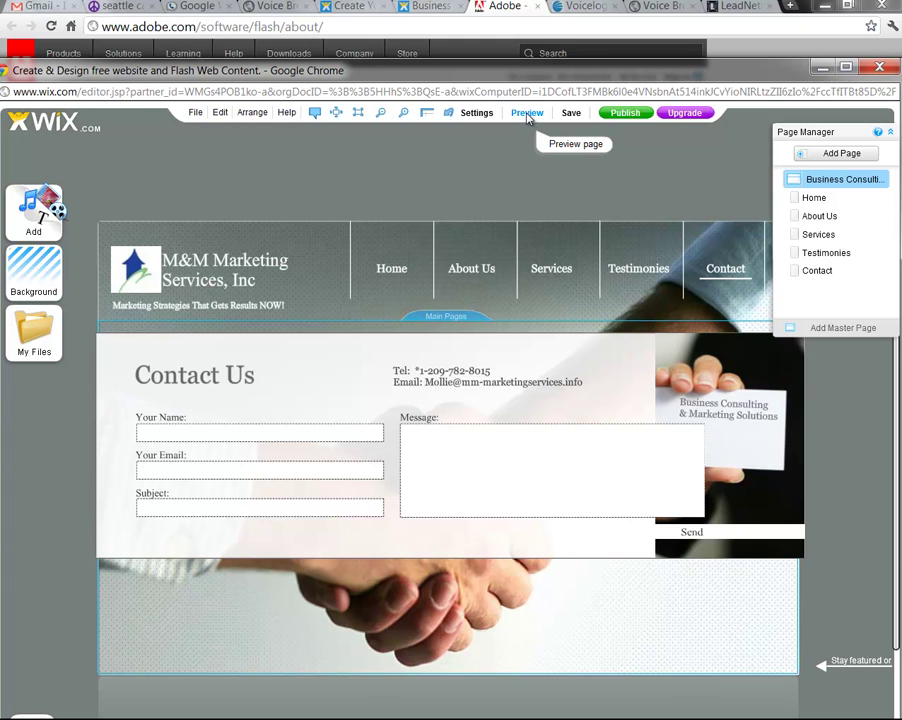
pyautogui.click(527, 113)
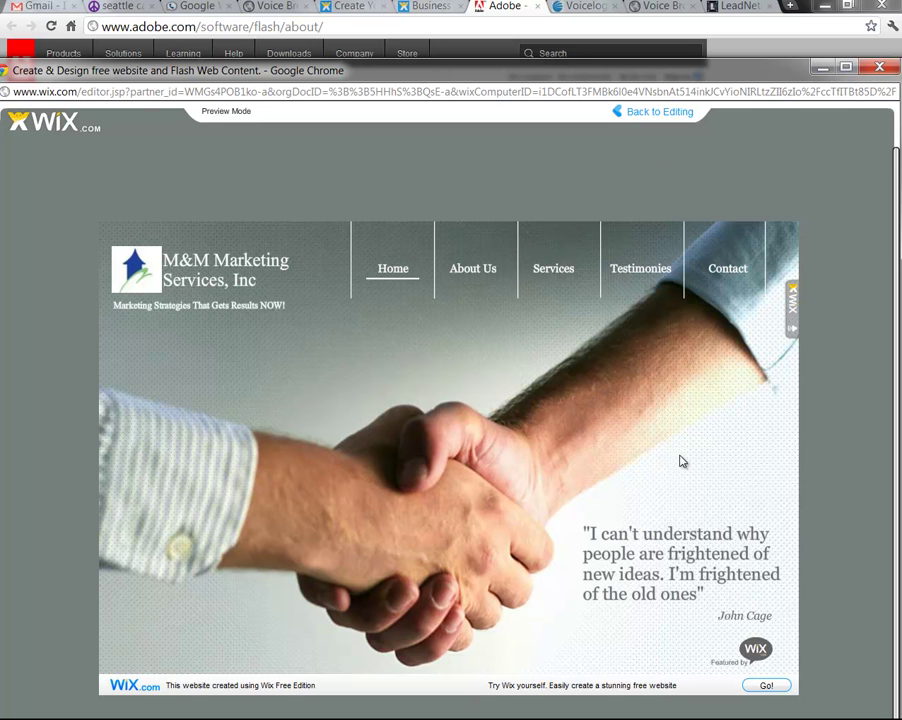
pyautogui.click(479, 277)
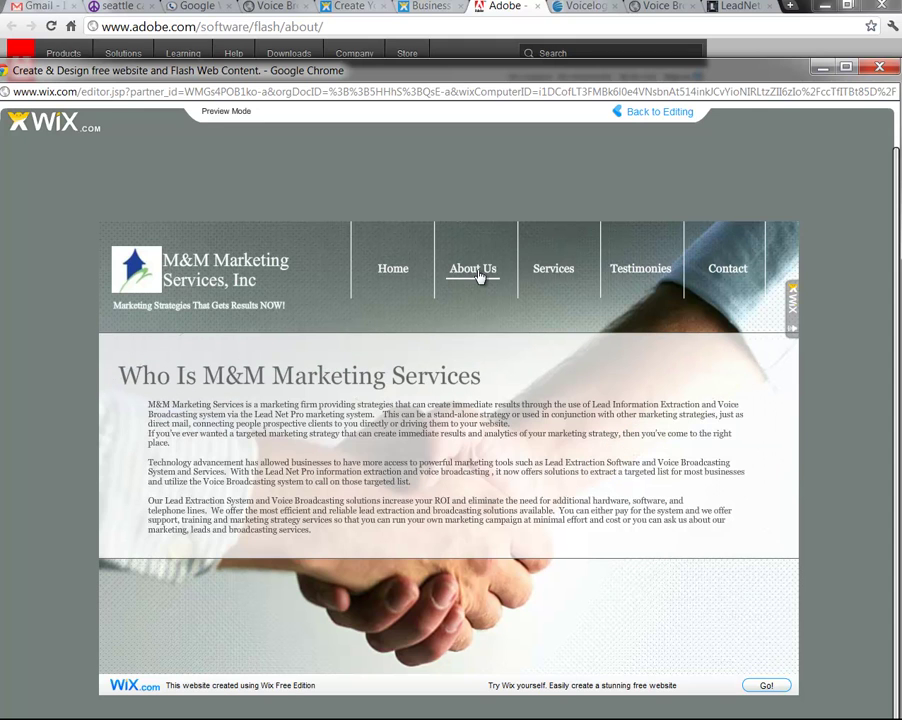
pyautogui.click(379, 277)
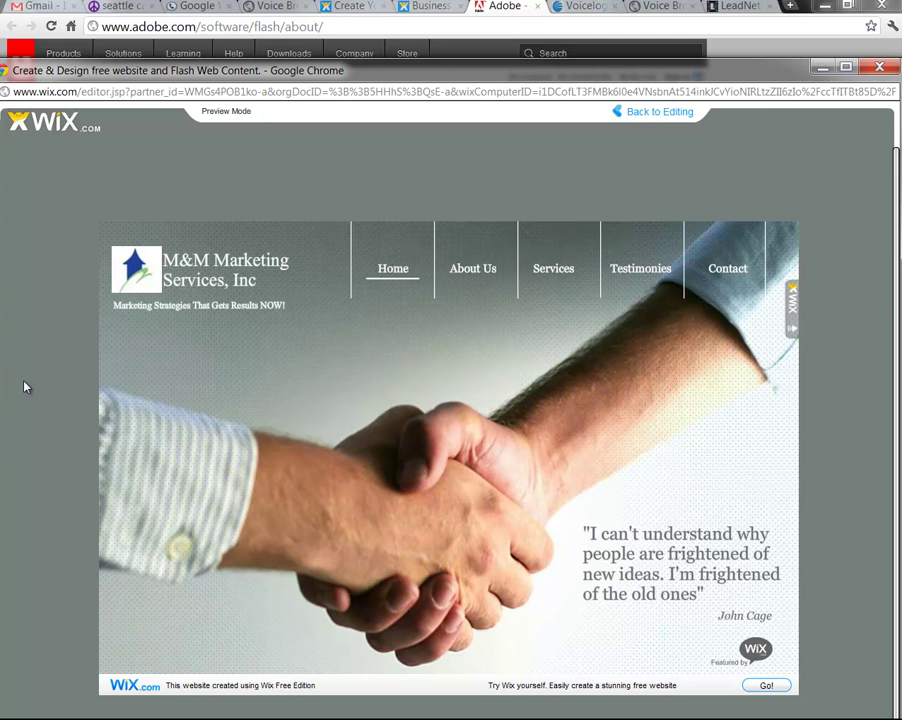
# Back in the editor, copy the new site address and publish, then switch to the LeadNet tab
pyautogui.click(664, 114)
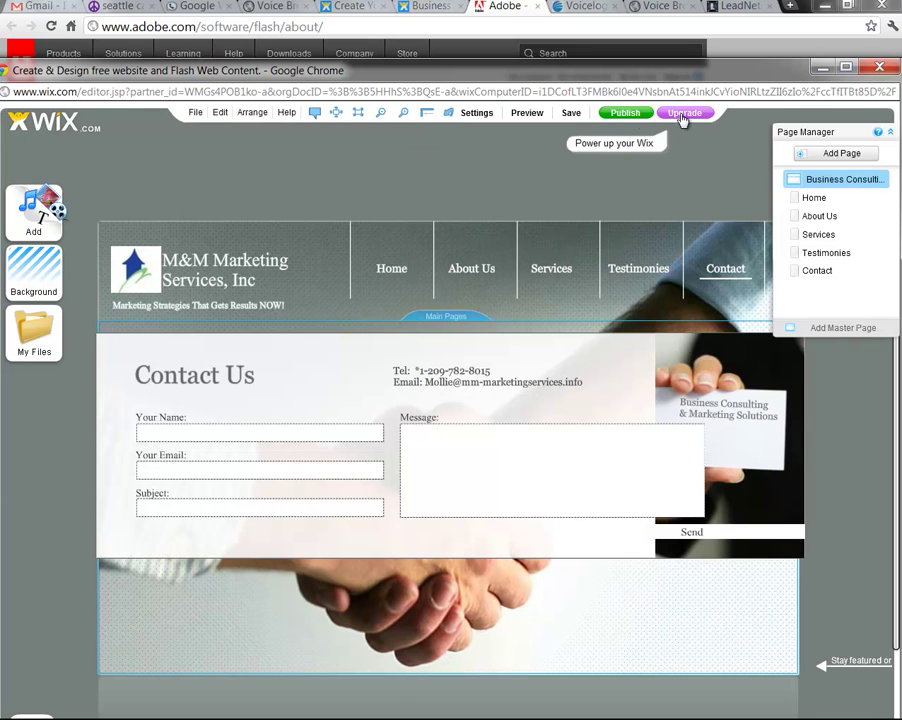
pyautogui.click(627, 113)
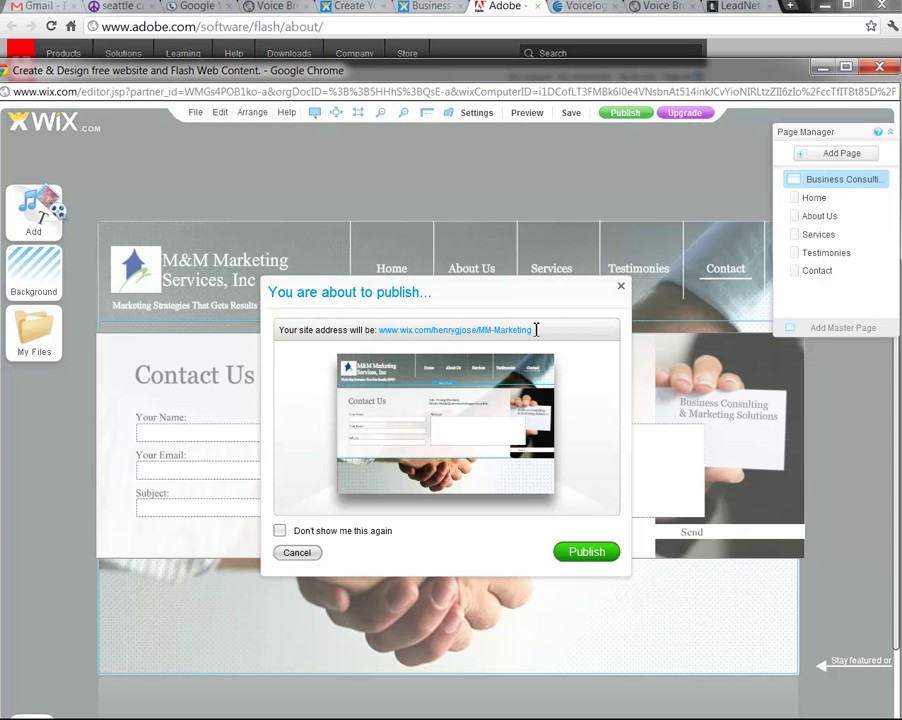
pyautogui.moveTo(535, 330); pyautogui.dragTo(381, 335)
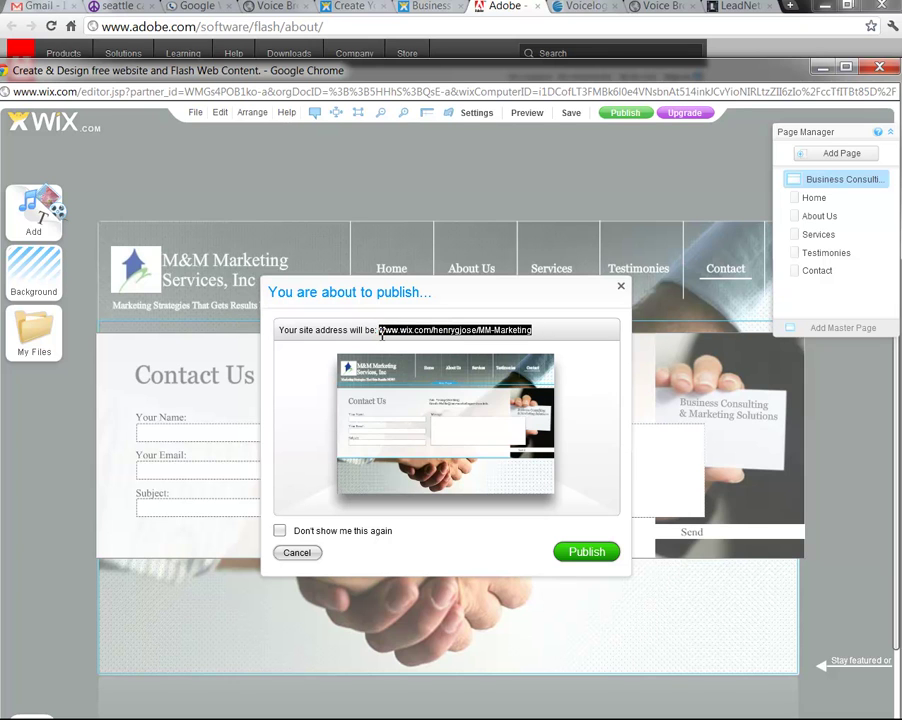
pyautogui.rightClick(381, 336)
pyautogui.click(414, 359)
pyautogui.click(575, 552)
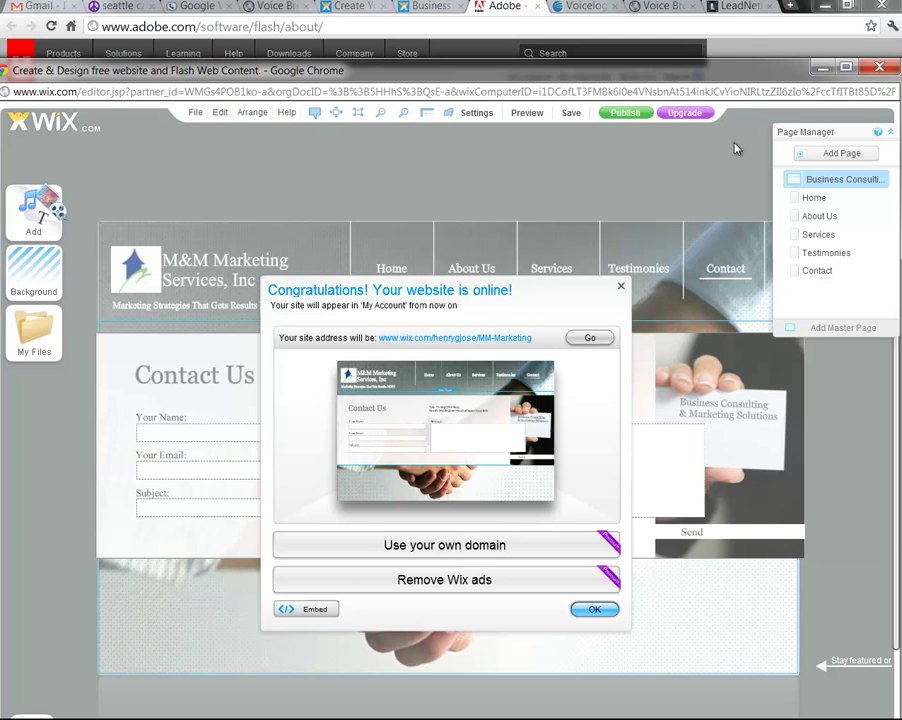
pyautogui.click(750, 14)
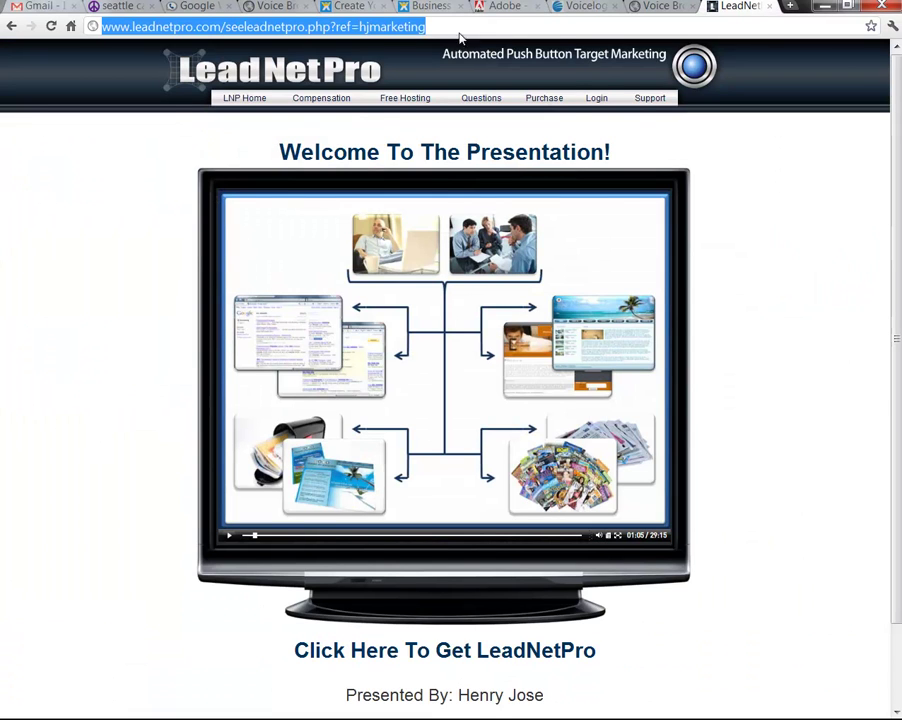
pyautogui.rightClick(390, 27)
pyautogui.click(429, 94)
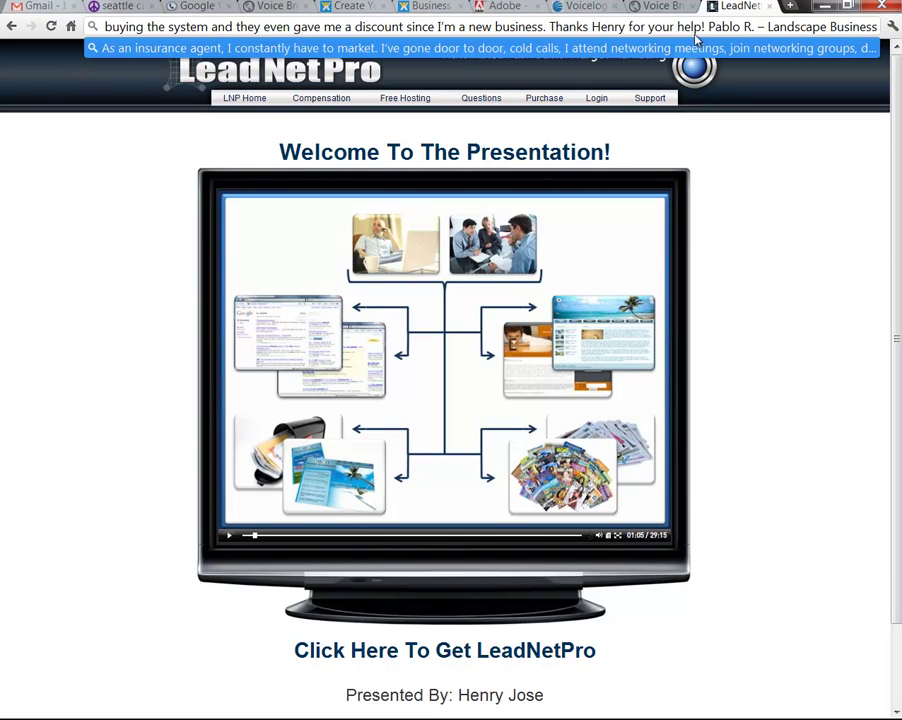
pyautogui.press('Escape')
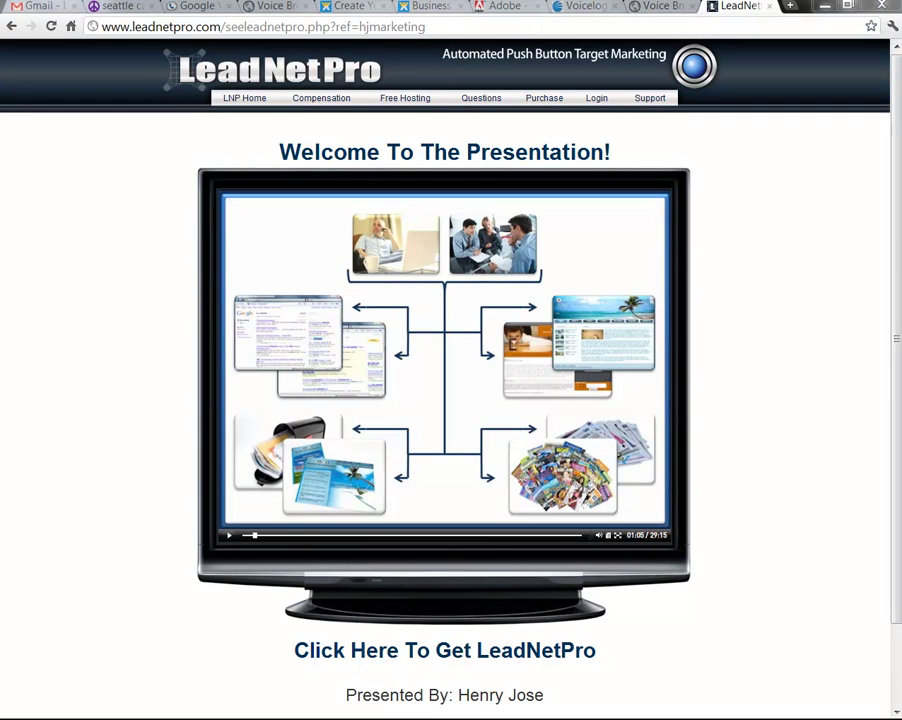
pyautogui.hotkey('alt', 'Tab')
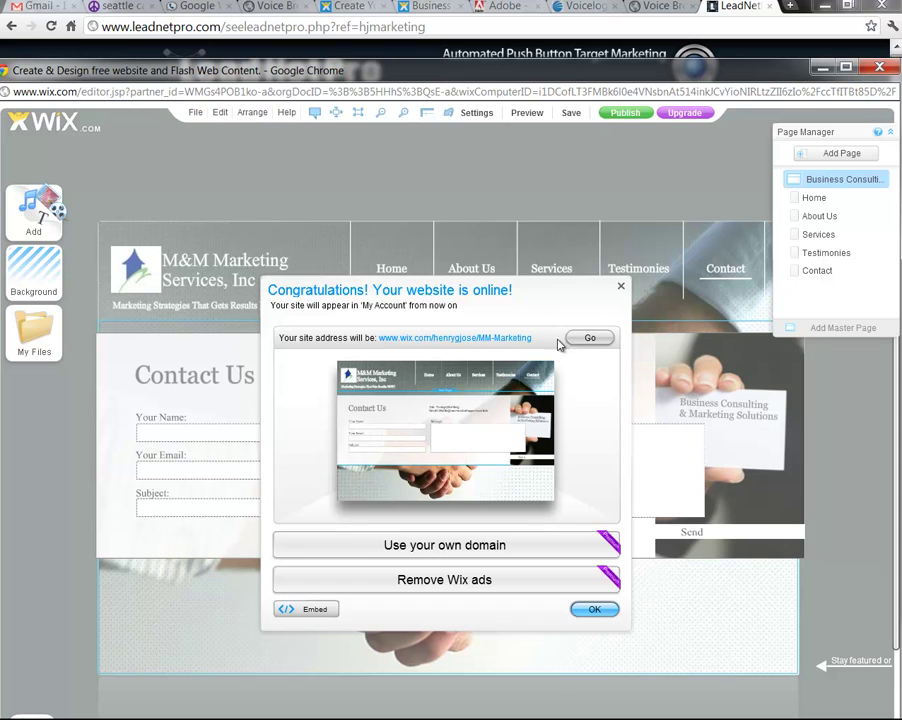
# Choose Go in the Congratulations dialog to load the live M&M Marketing site
pyautogui.click(581, 342)
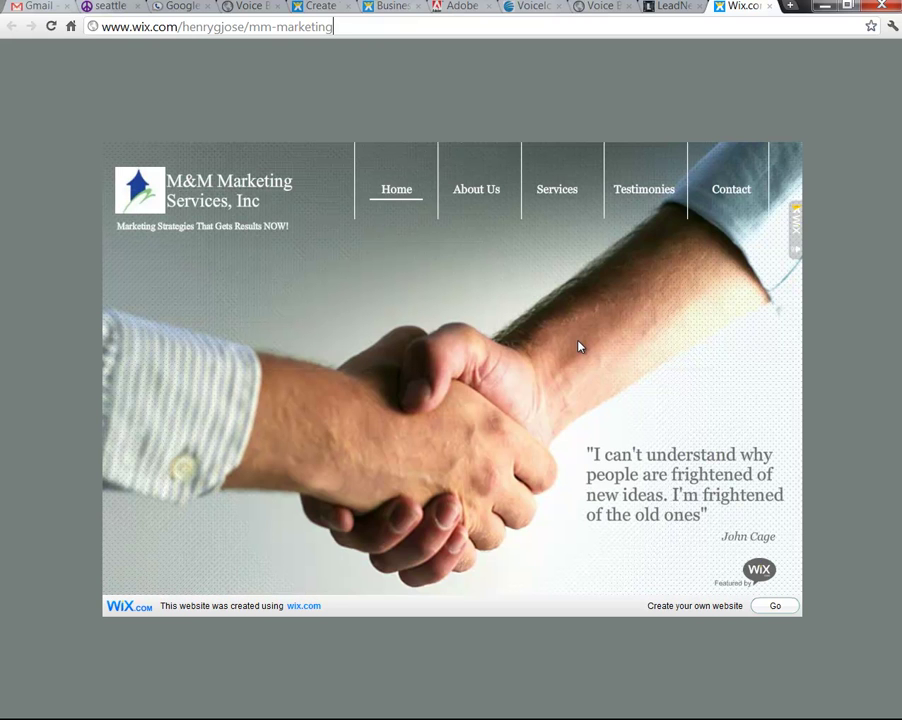
# View the live About Us, Services and Testimonials pages, close the tab, and return to the editor
pyautogui.click(480, 193)
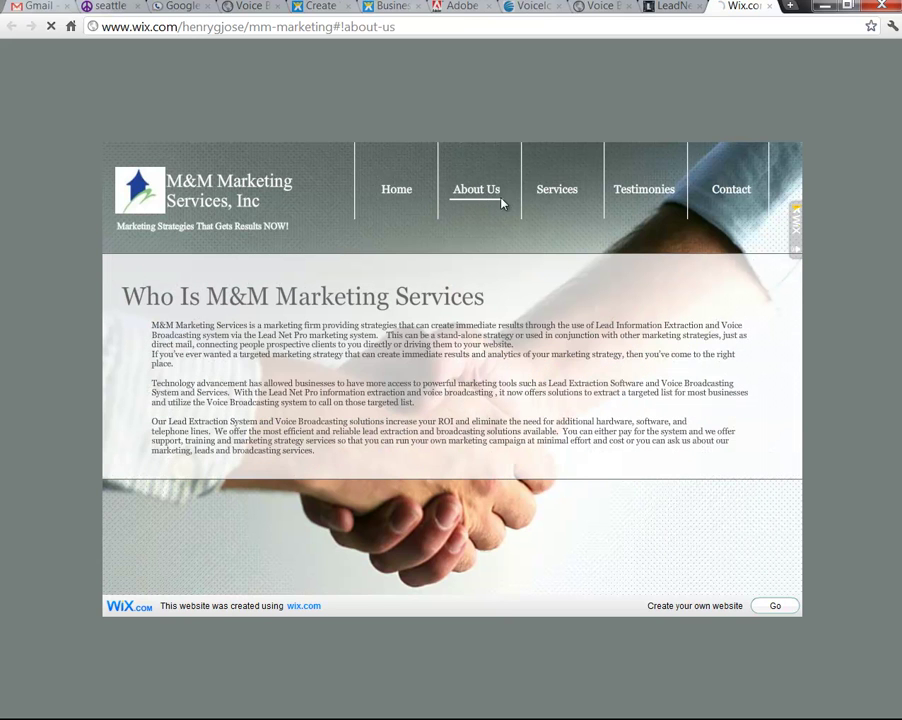
pyautogui.click(557, 193)
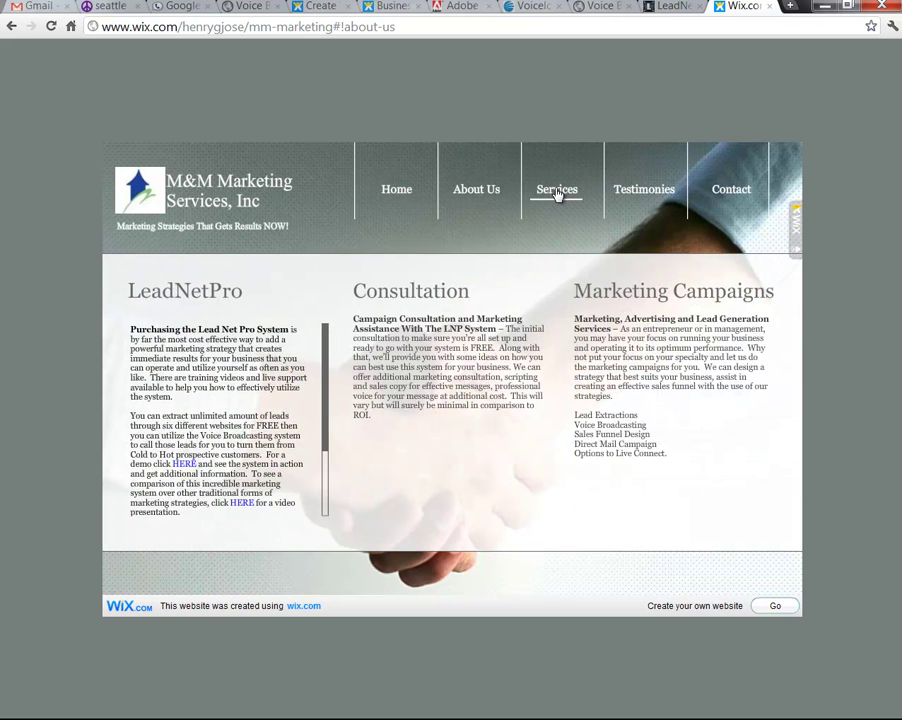
pyautogui.click(643, 199)
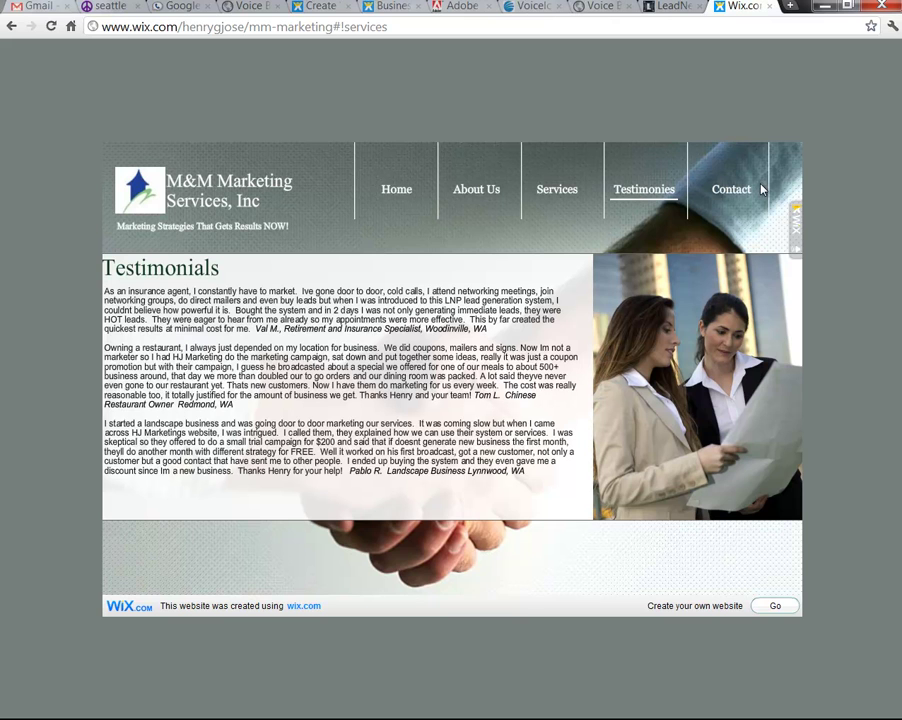
pyautogui.click(770, 8)
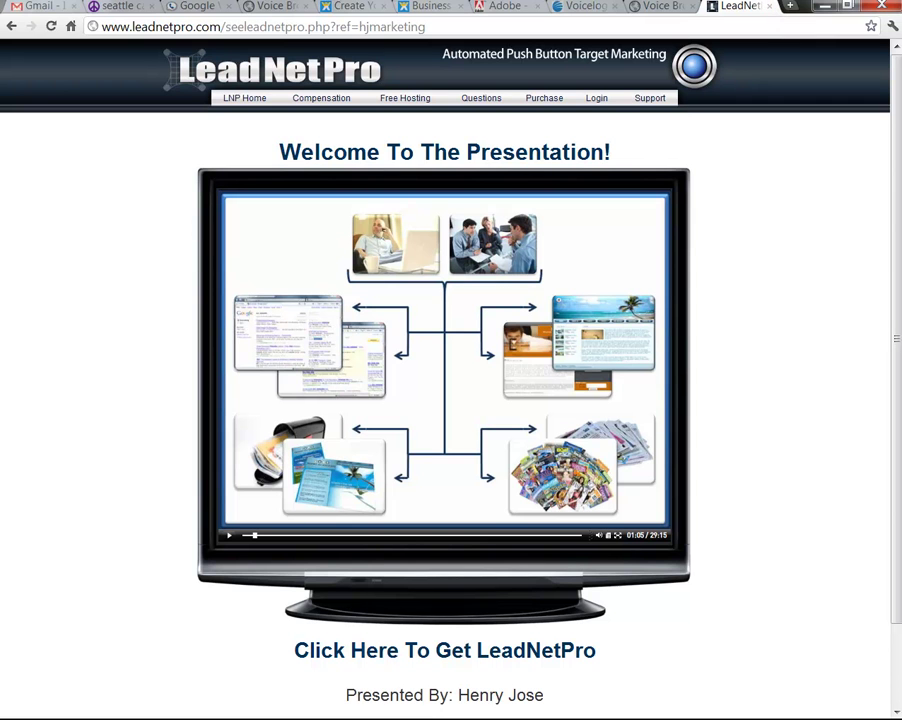
pyautogui.hotkey('alt', 'Tab')
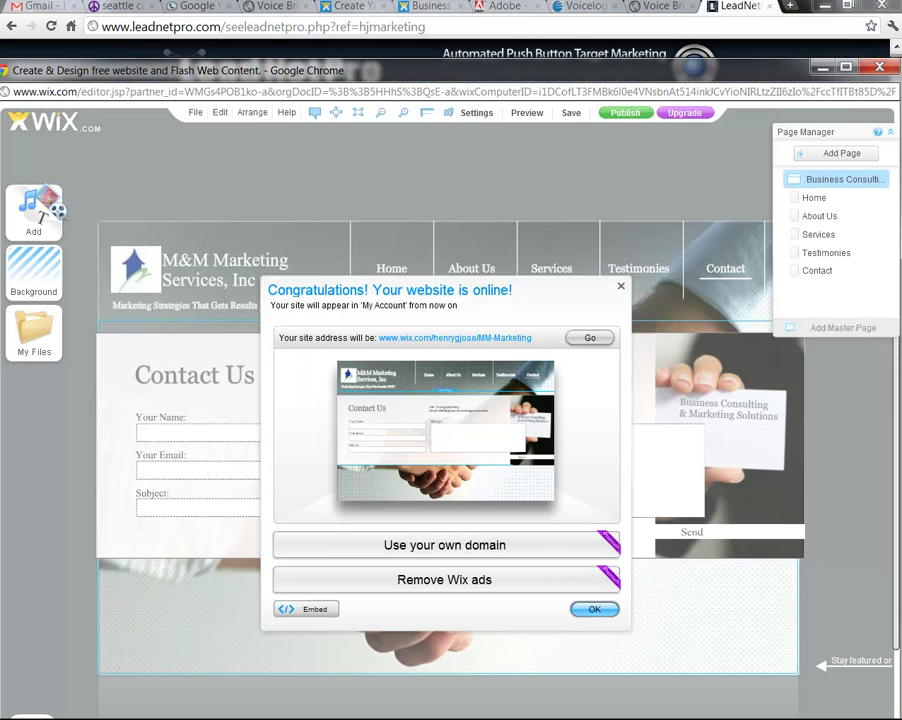
# Dismiss the publish message, start retyping the business card text, then go to the Testimonials page
pyautogui.click(620, 291)
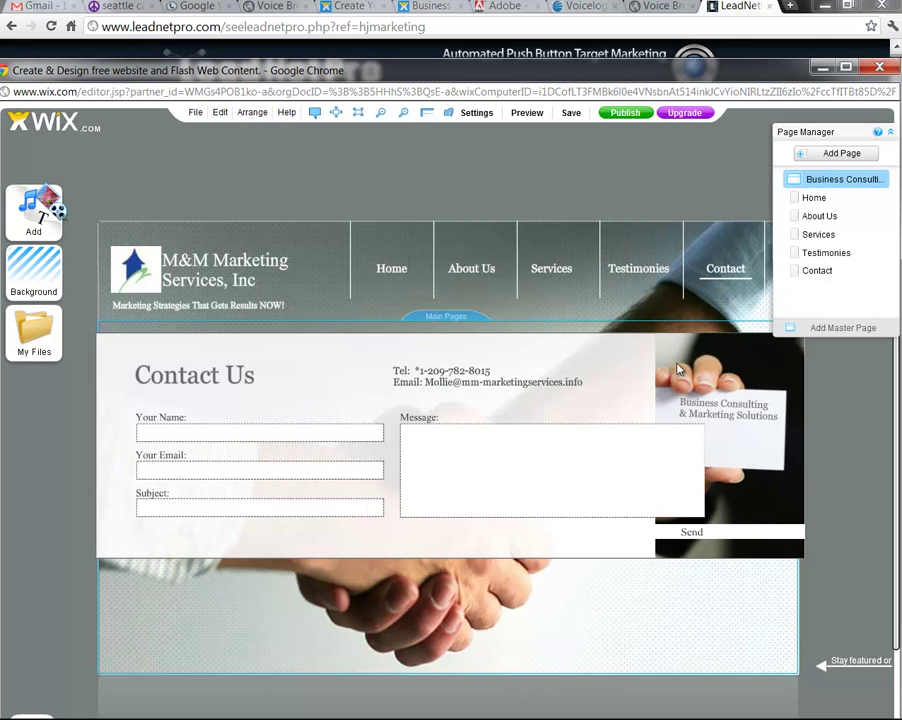
pyautogui.doubleClick(727, 427)
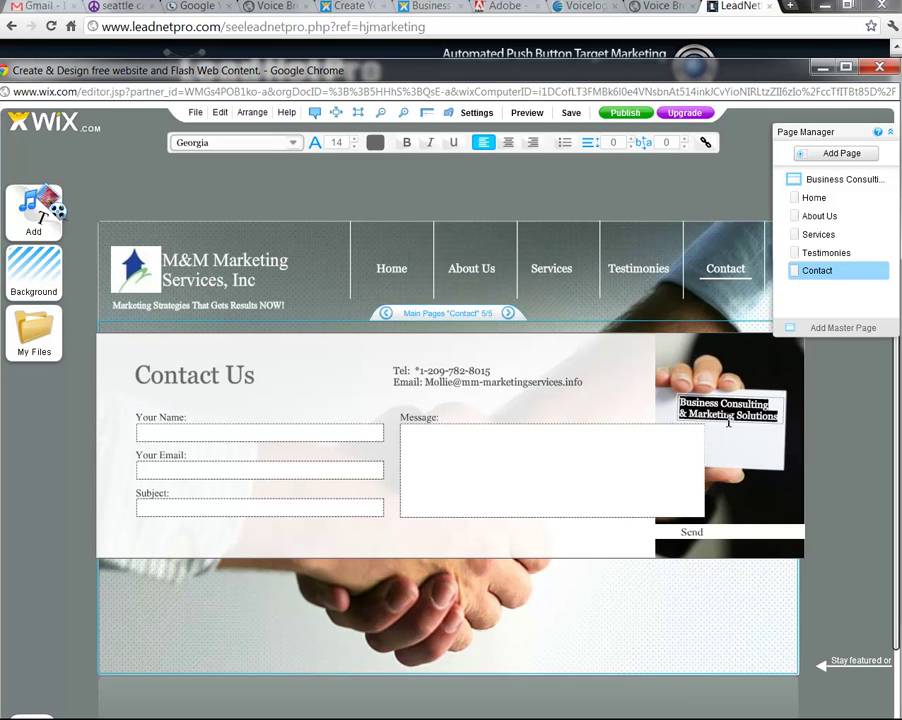
pyautogui.write('M&M Marketing')
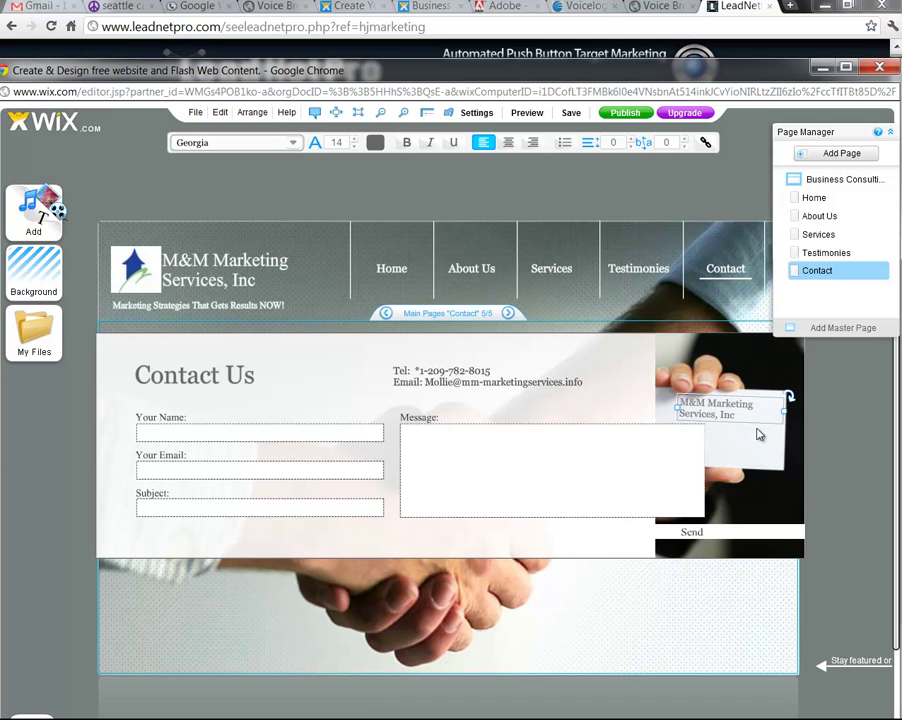
pyautogui.click(628, 413)
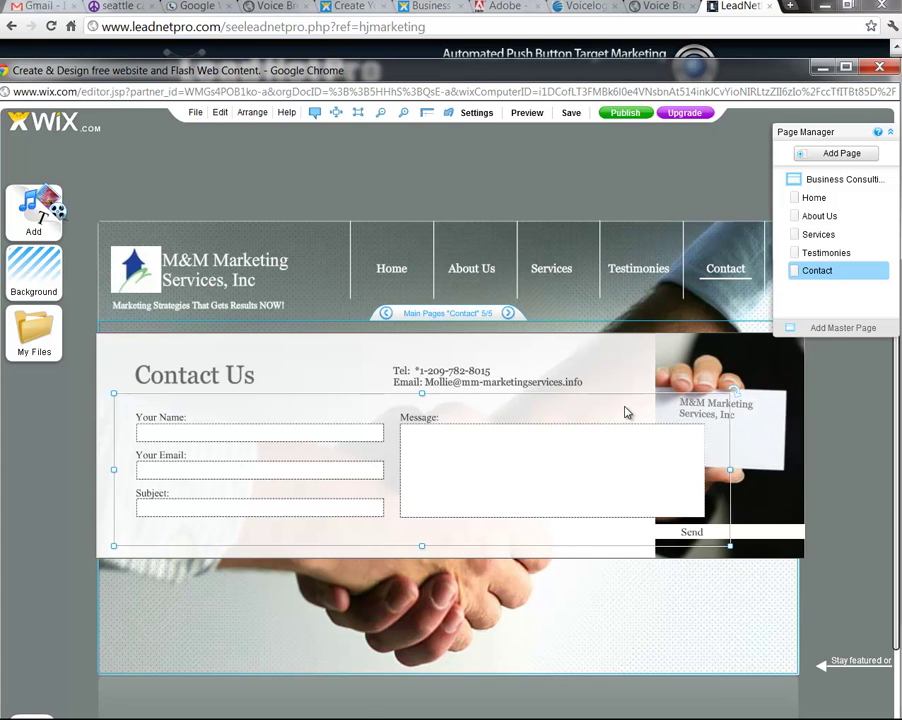
pyautogui.click(755, 517)
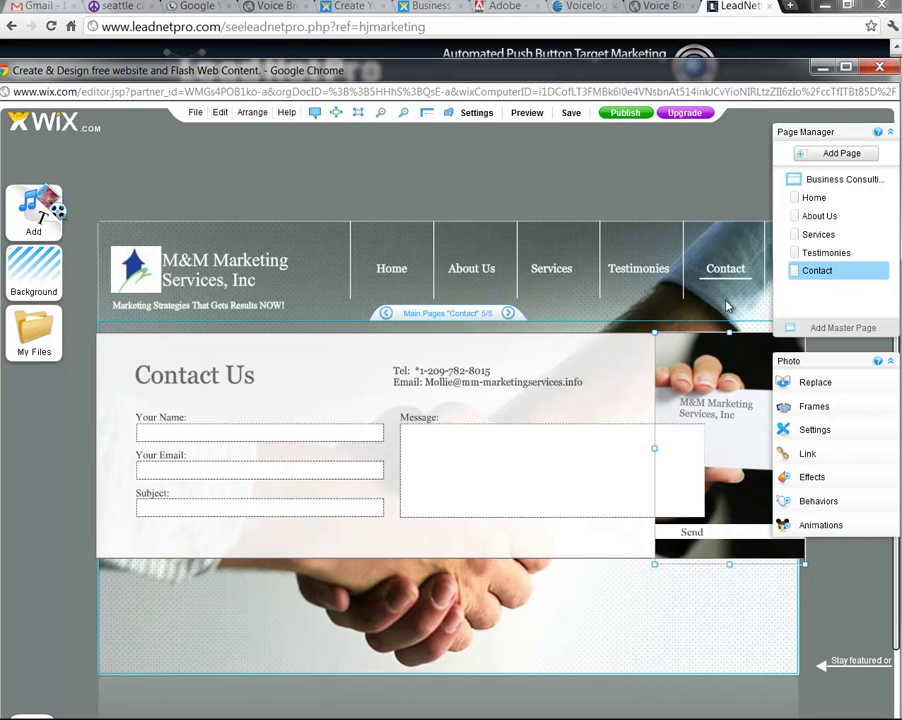
pyautogui.click(645, 268)
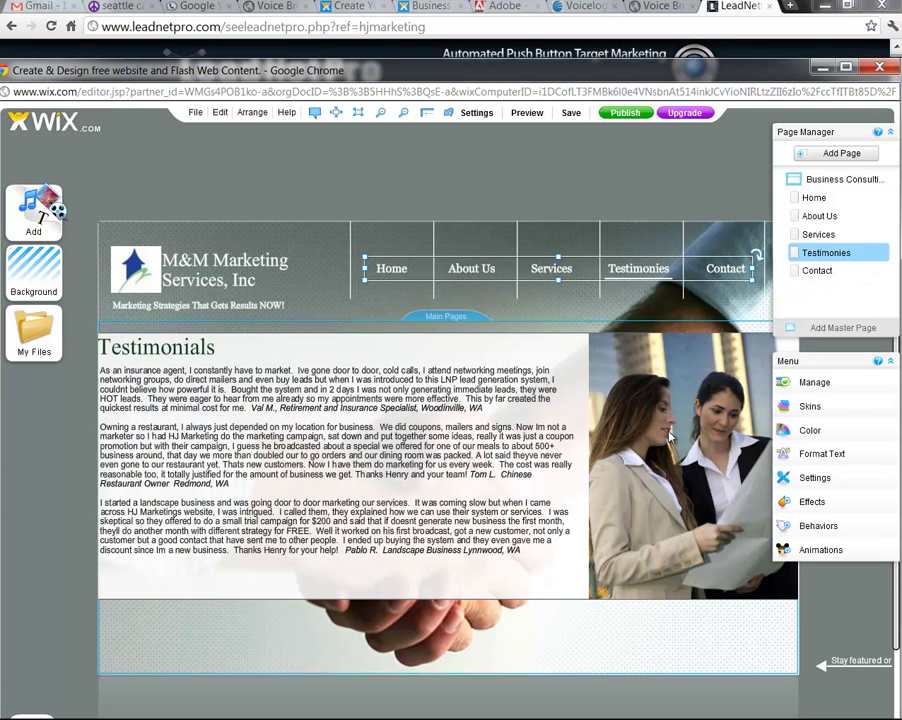
# Select the photo of two women on Testimonials and choose Replace to open Pics
pyautogui.click(664, 447)
pyautogui.click(665, 448)
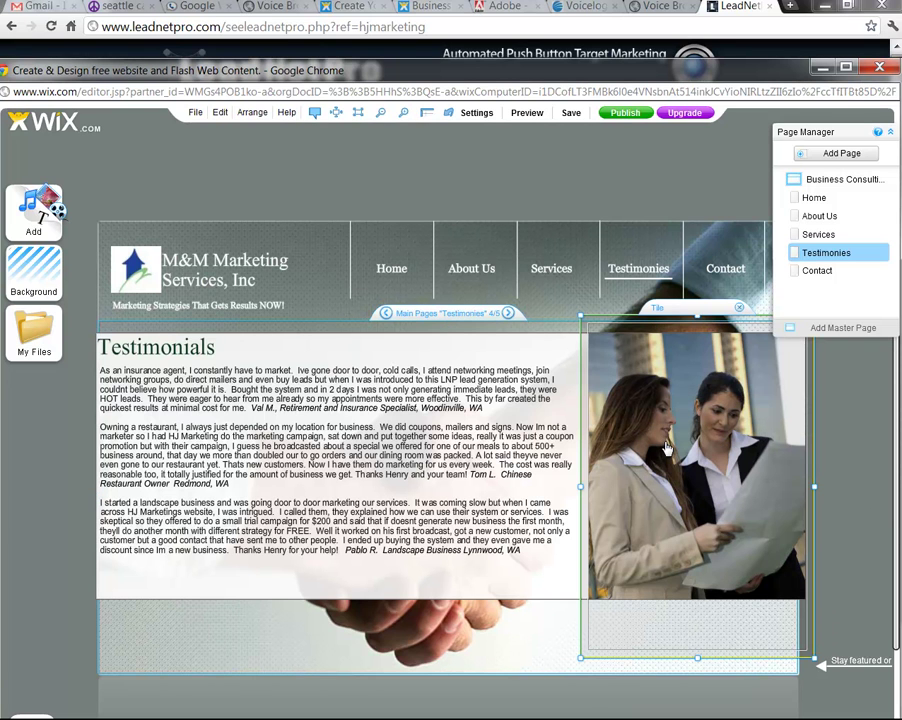
pyautogui.click(670, 447)
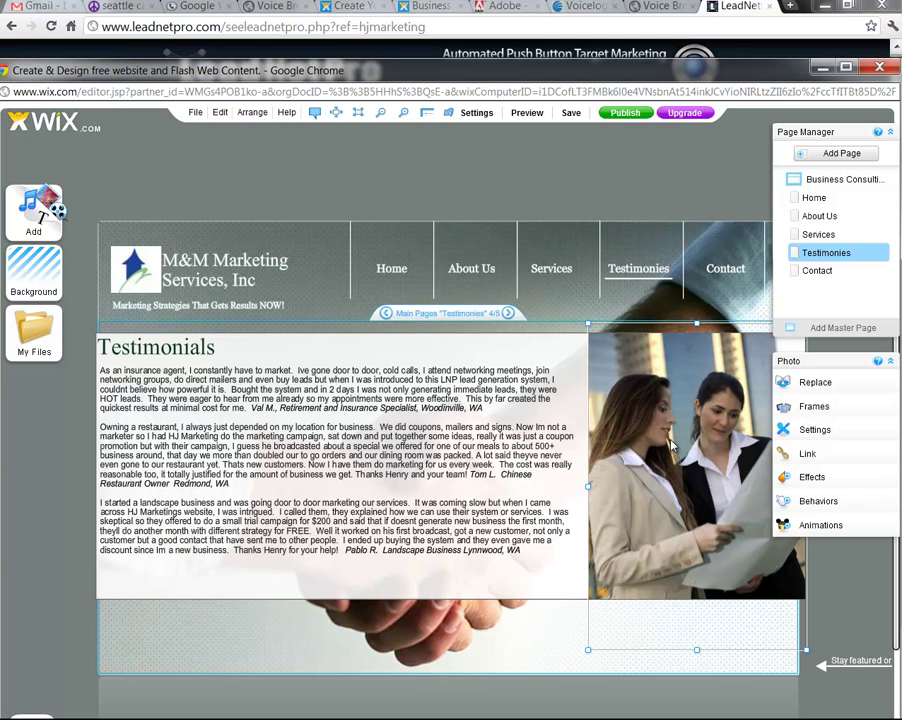
pyautogui.click(817, 385)
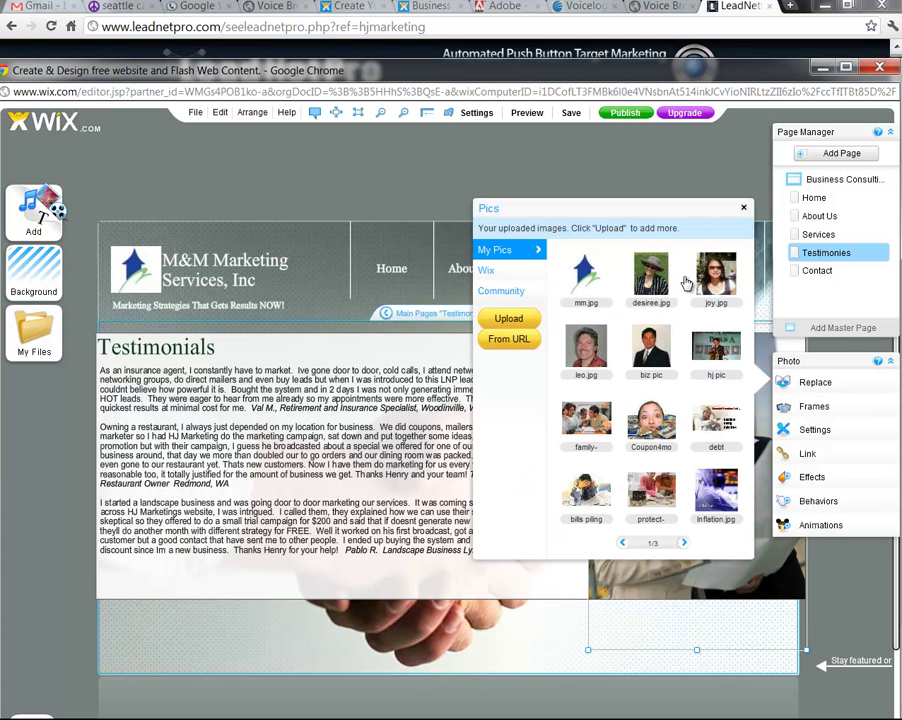
# Browse the Wix Business stock photos and apply the photo of people at a laptop
pyautogui.click(500, 275)
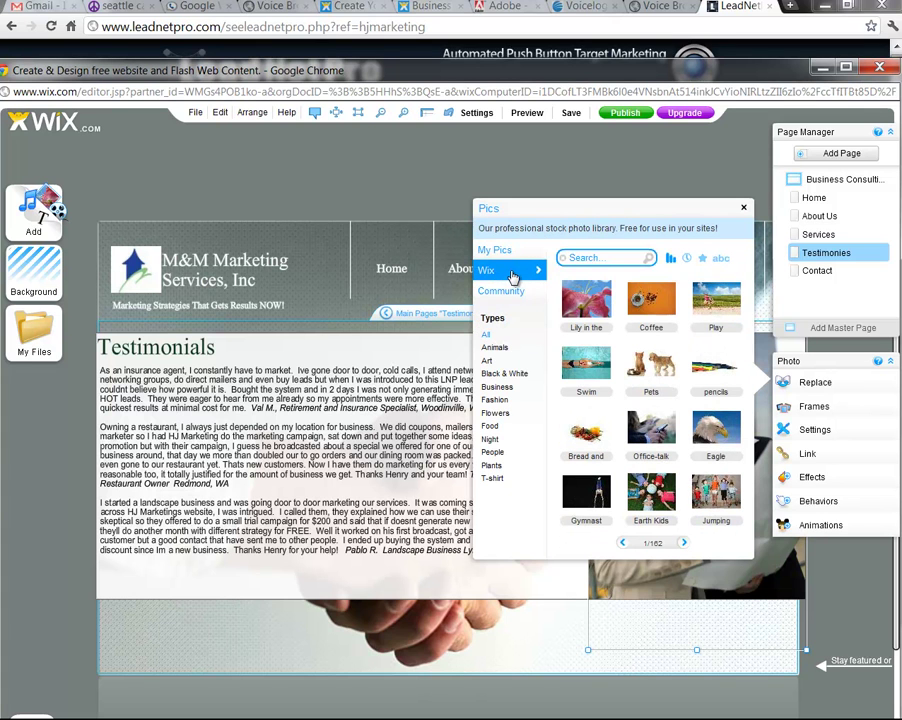
pyautogui.click(506, 389)
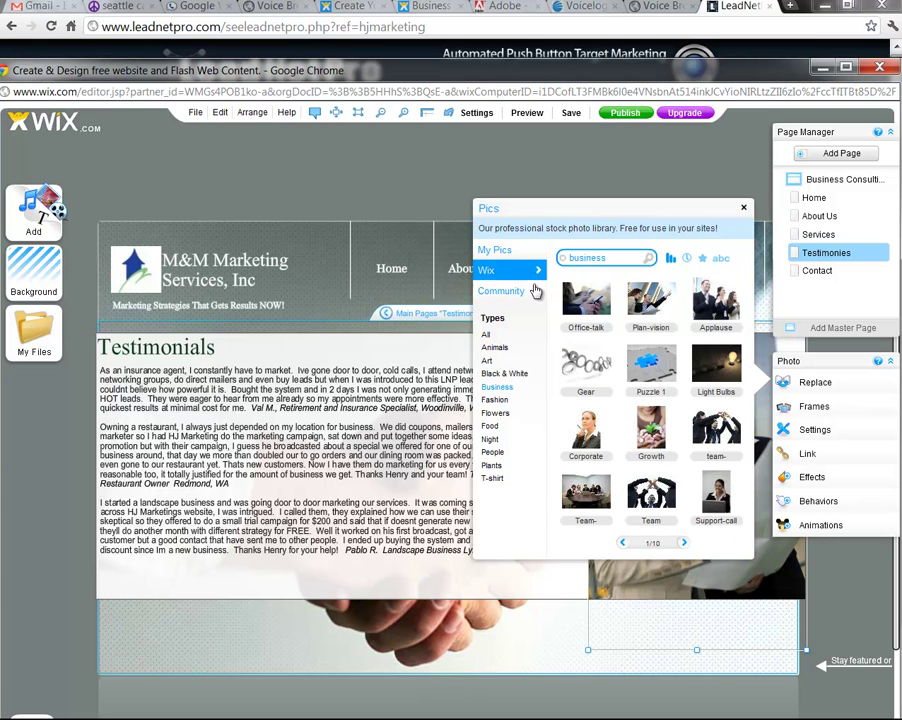
pyautogui.click(683, 543)
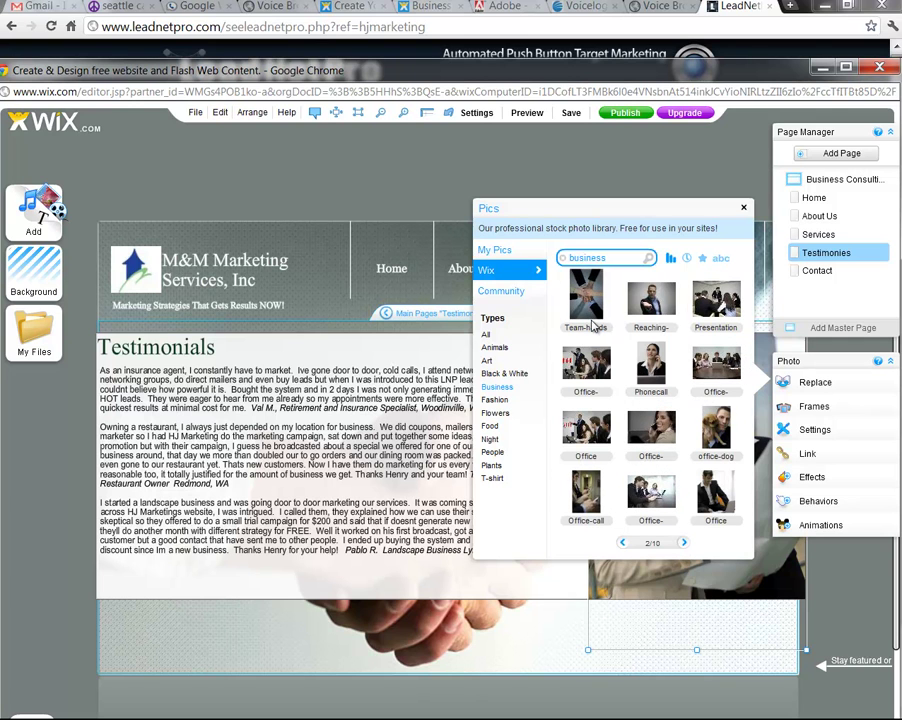
pyautogui.click(683, 544)
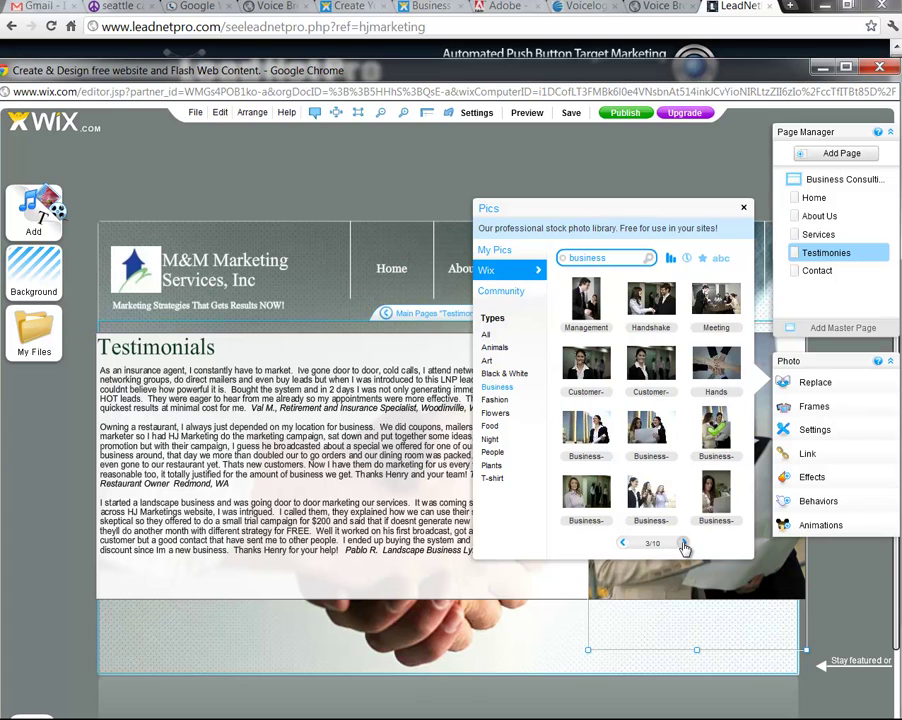
pyautogui.click(683, 544)
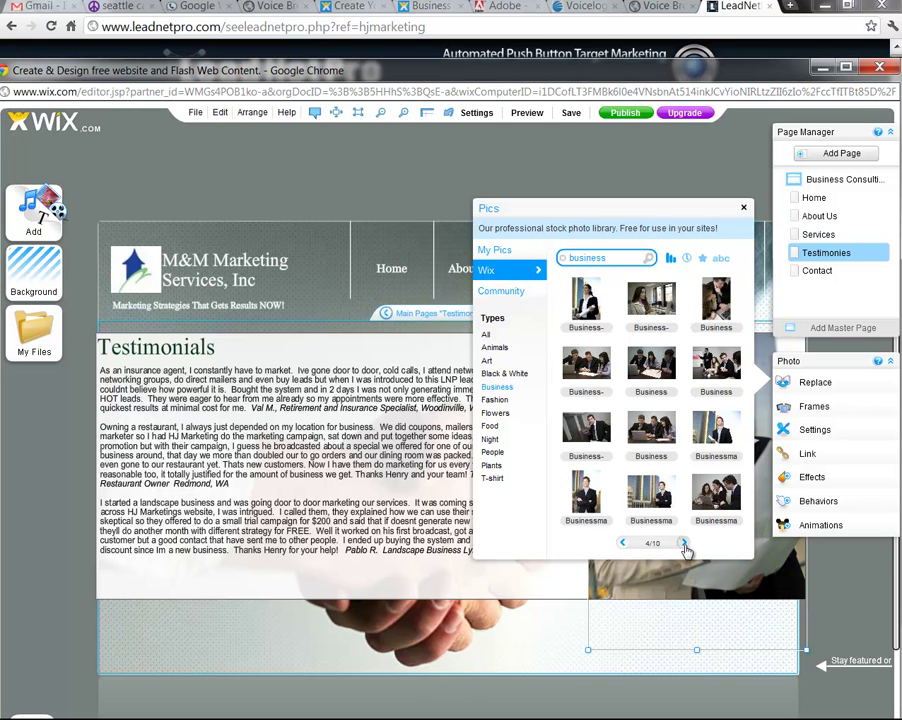
pyautogui.click(684, 543)
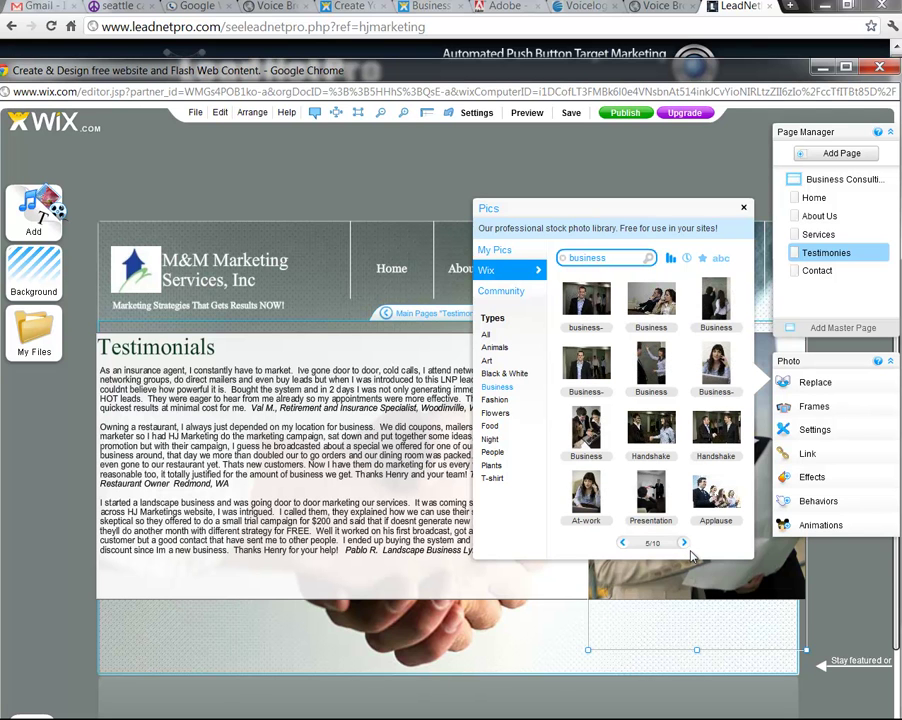
pyautogui.click(684, 543)
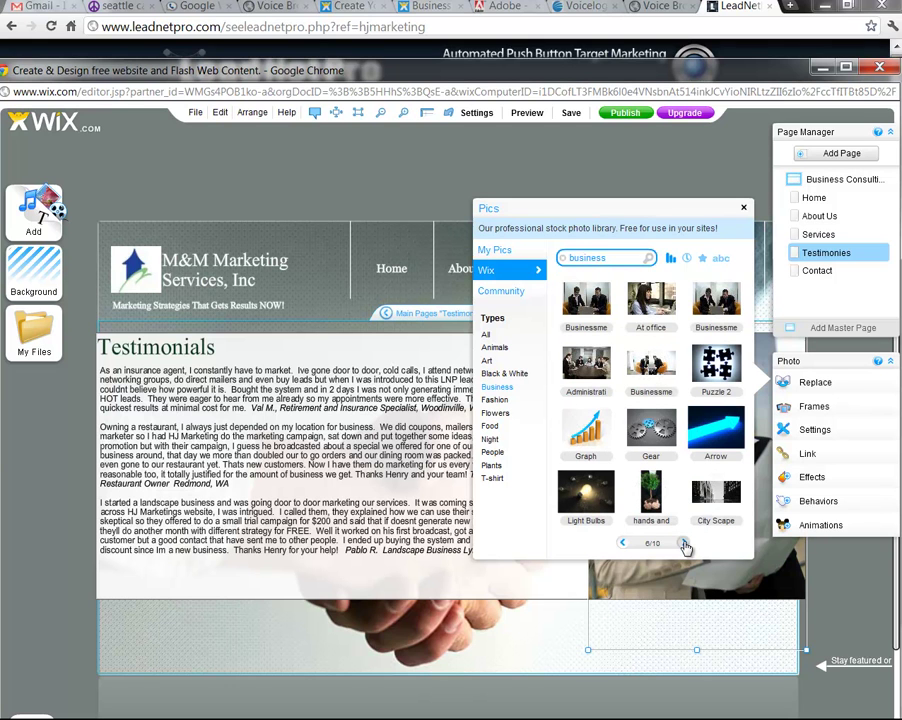
pyautogui.click(684, 543)
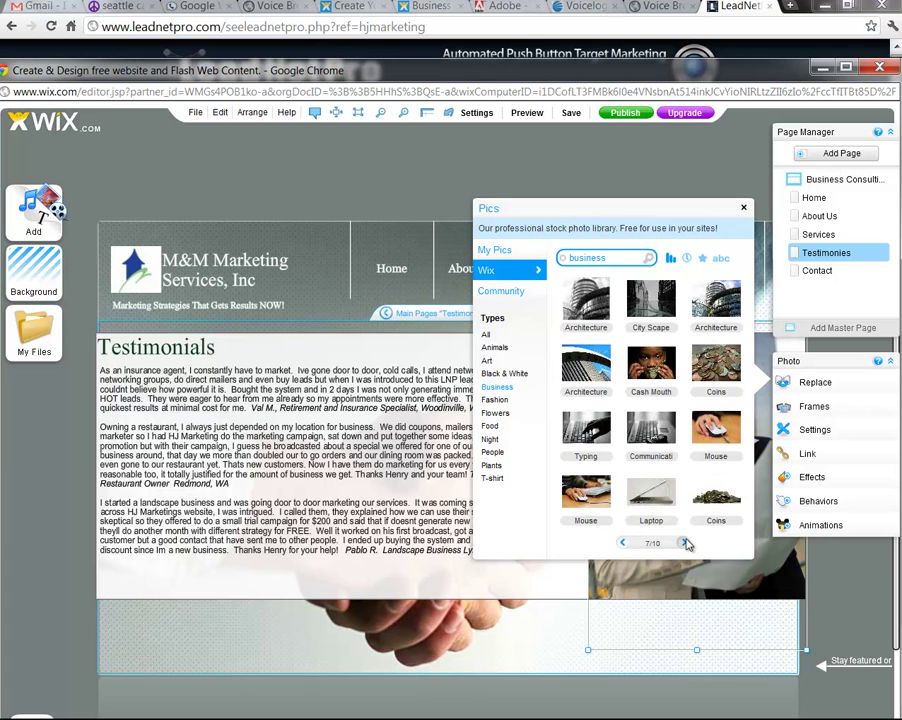
pyautogui.click(622, 544)
pyautogui.click(622, 544)
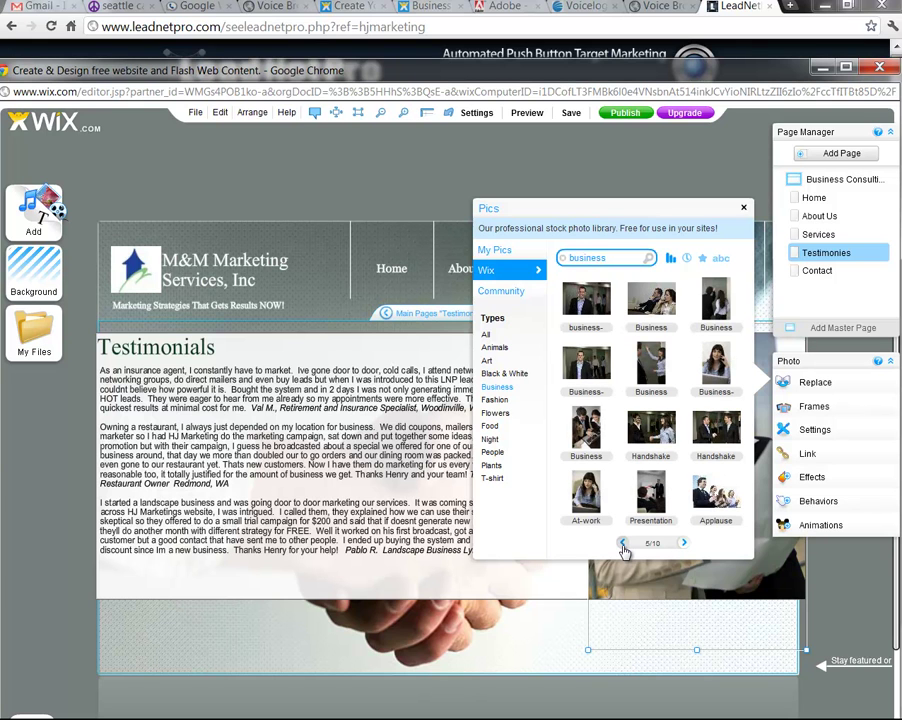
pyautogui.click(592, 435)
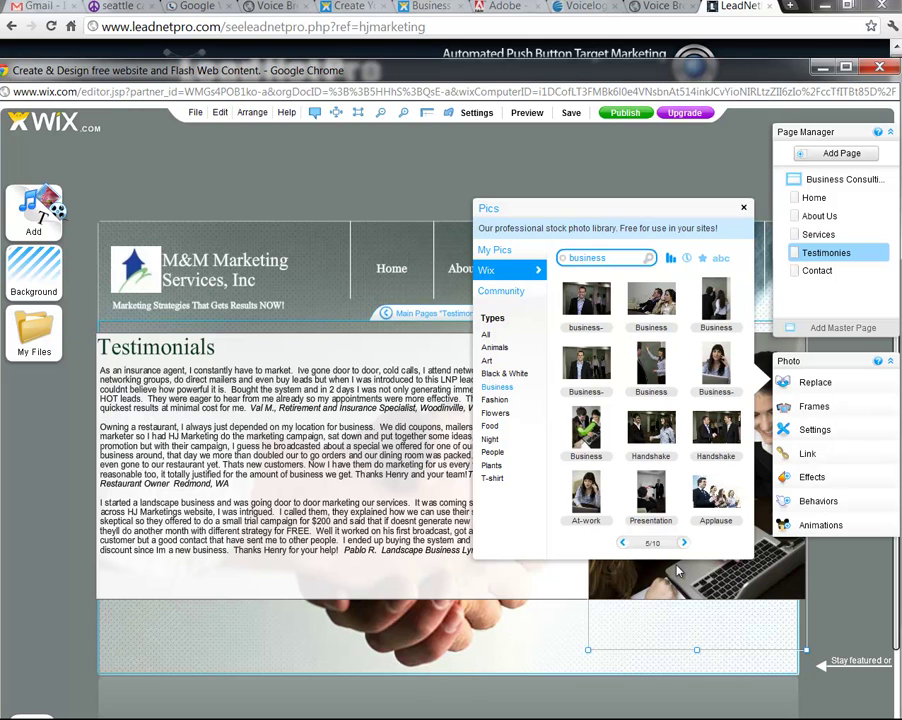
# Try the Phonecall stock photo, page through Business images again, then close the picker
pyautogui.click(622, 545)
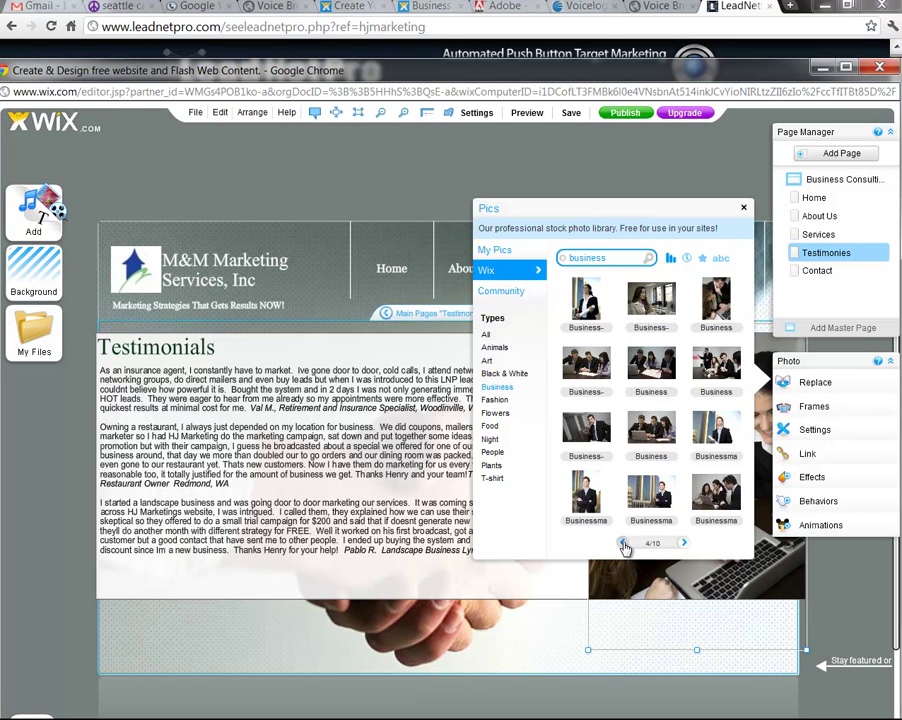
pyautogui.click(623, 545)
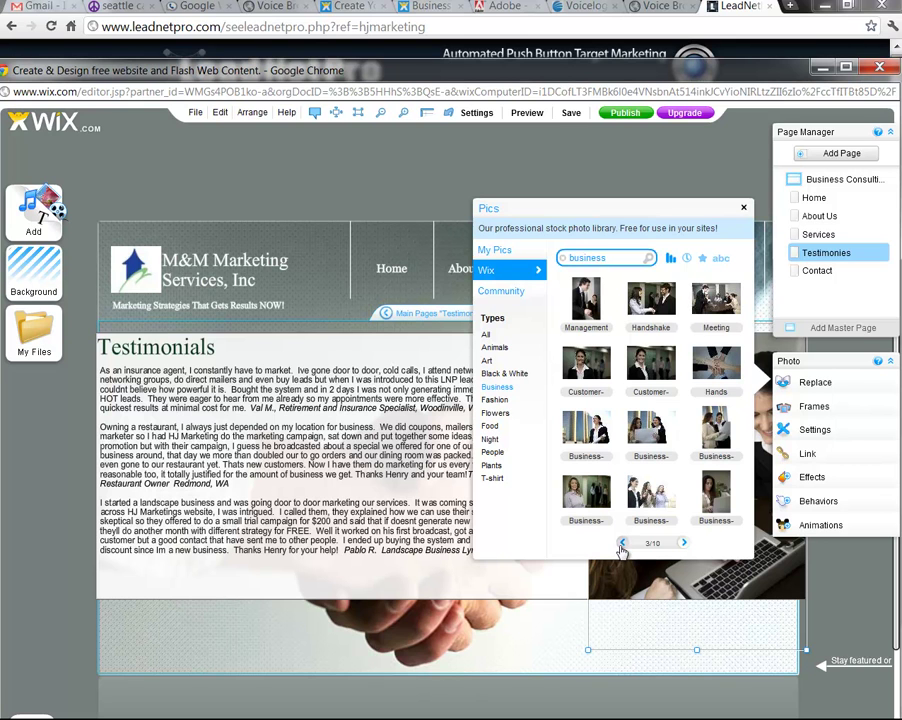
pyautogui.click(621, 545)
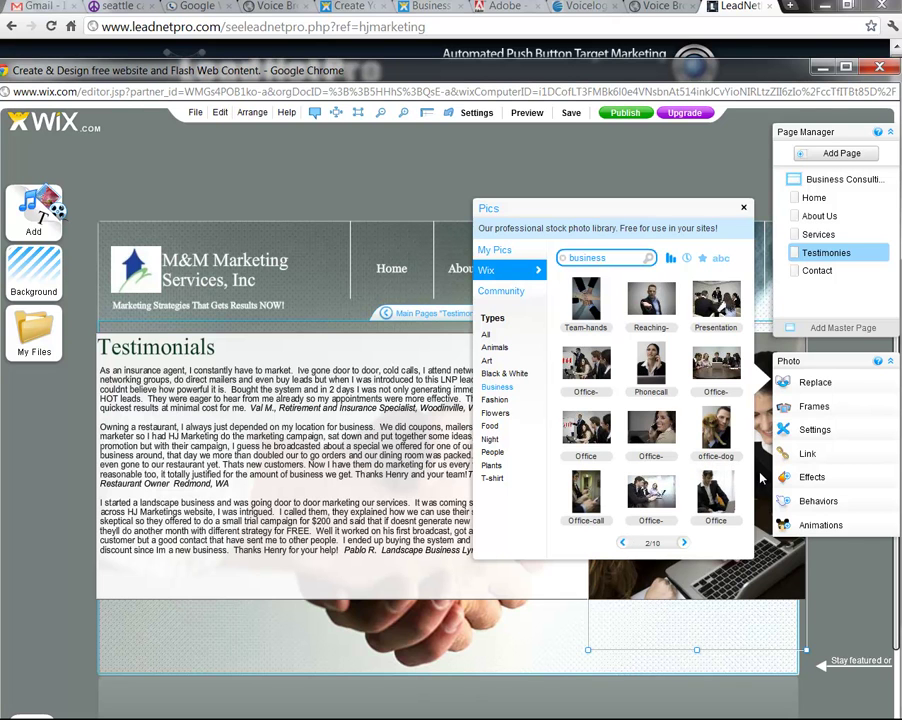
pyautogui.click(651, 368)
pyautogui.click(622, 545)
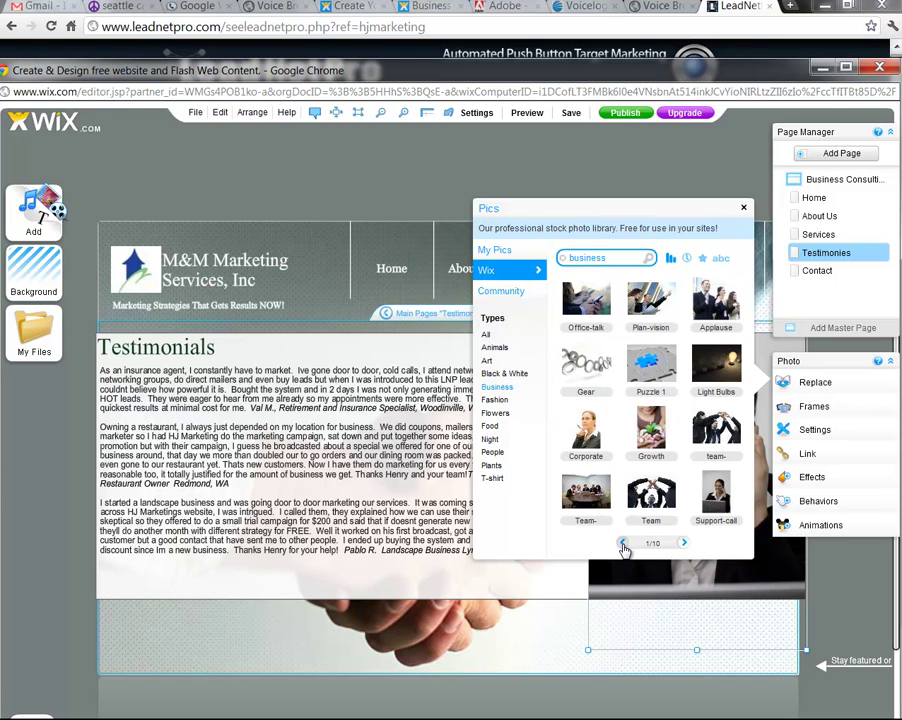
pyautogui.click(684, 543)
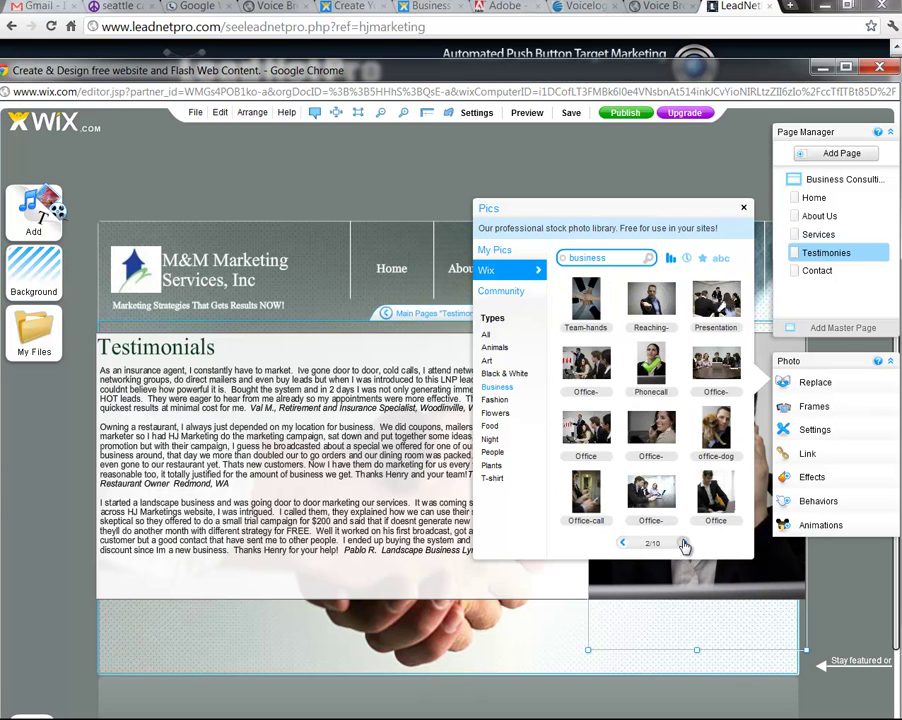
pyautogui.click(684, 543)
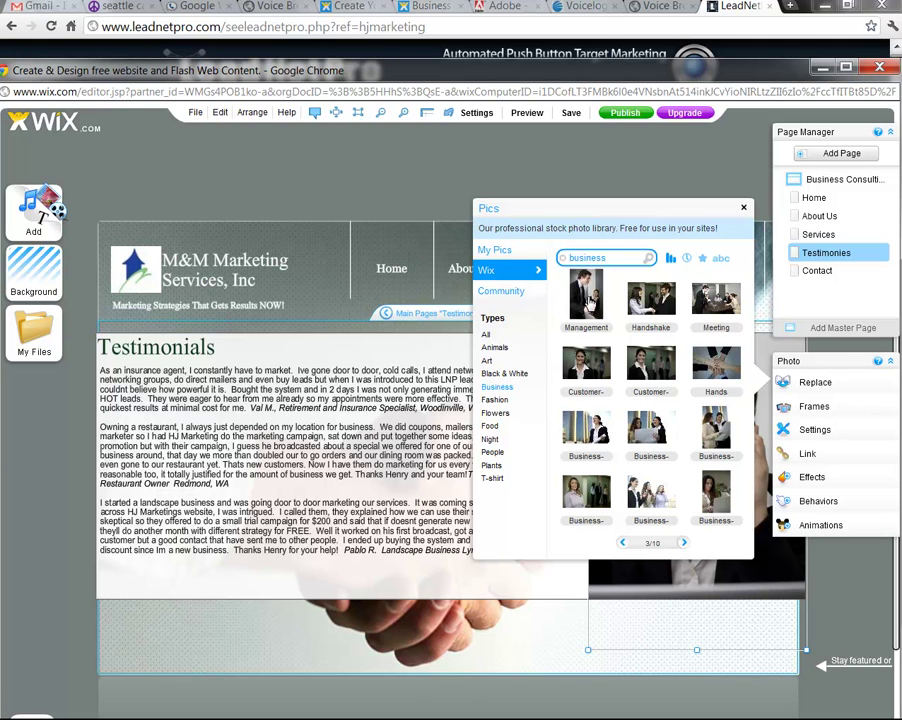
pyautogui.click(684, 543)
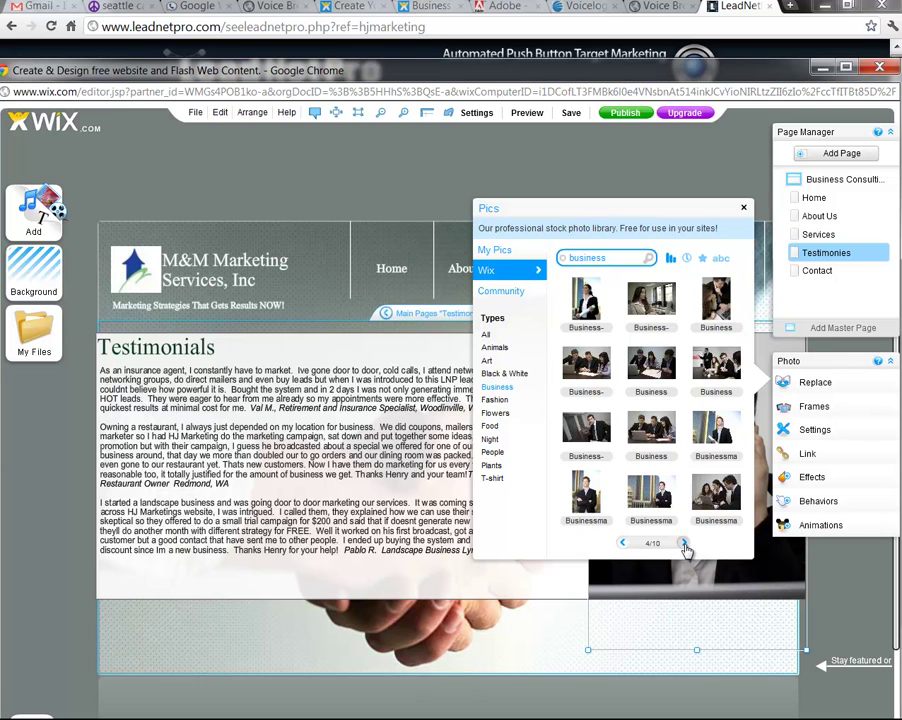
pyautogui.click(684, 543)
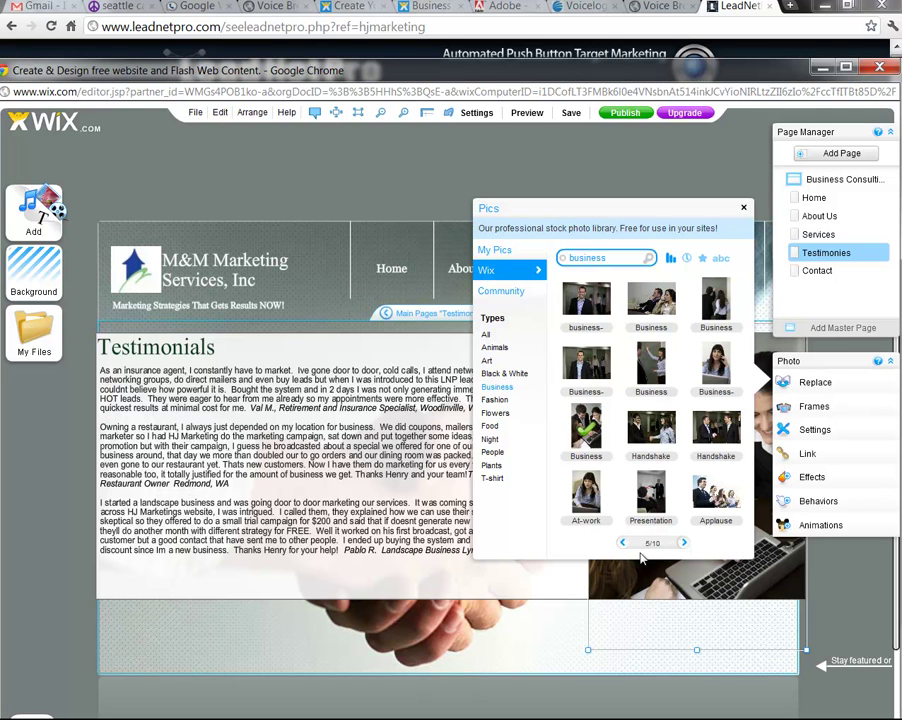
pyautogui.moveTo(588, 443)
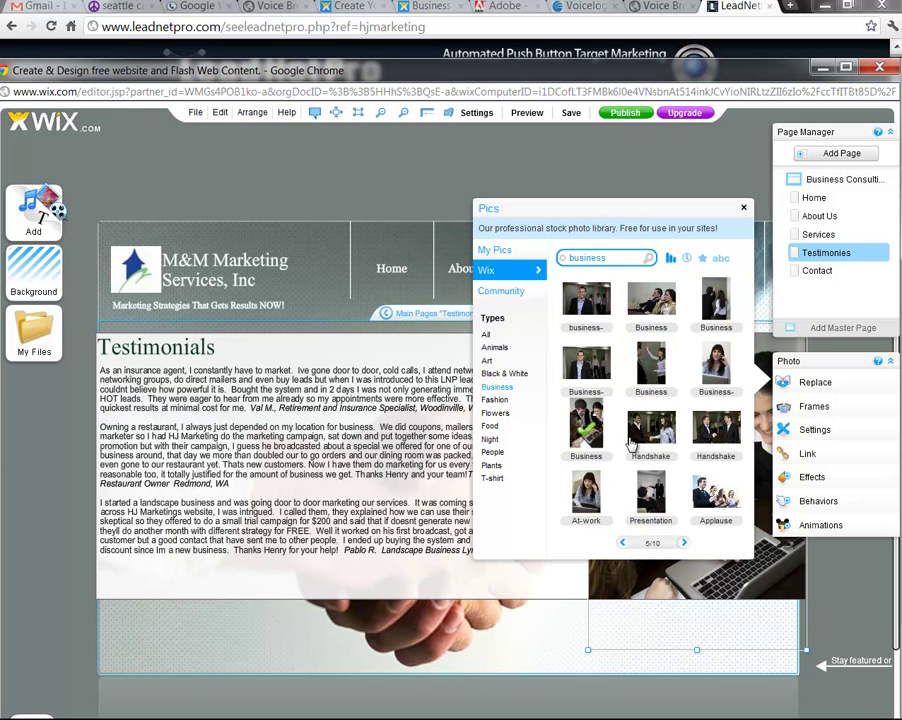
pyautogui.click(744, 208)
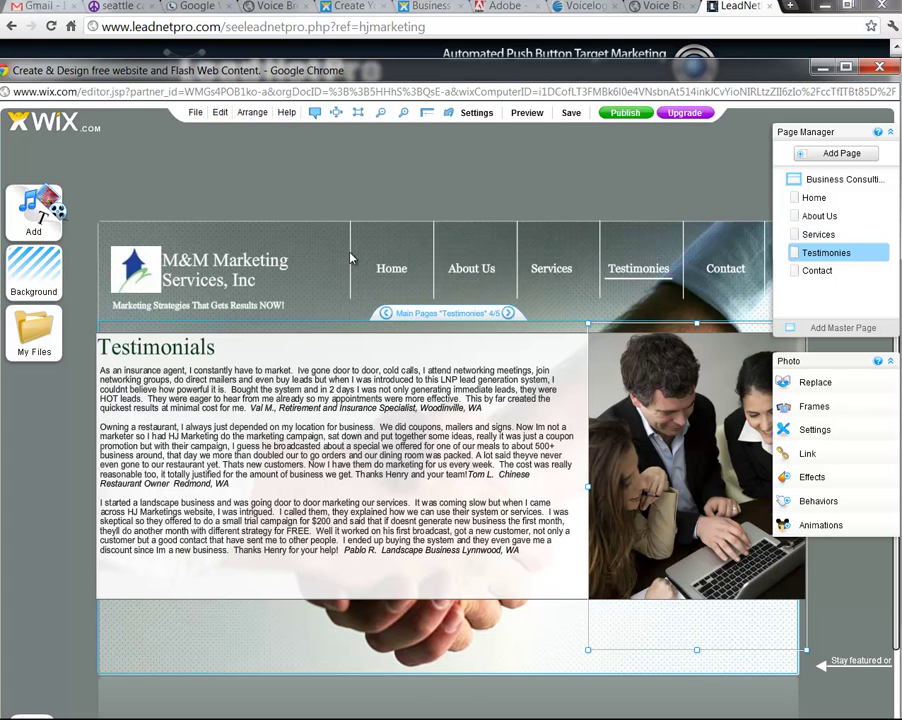
pyautogui.click(350, 258)
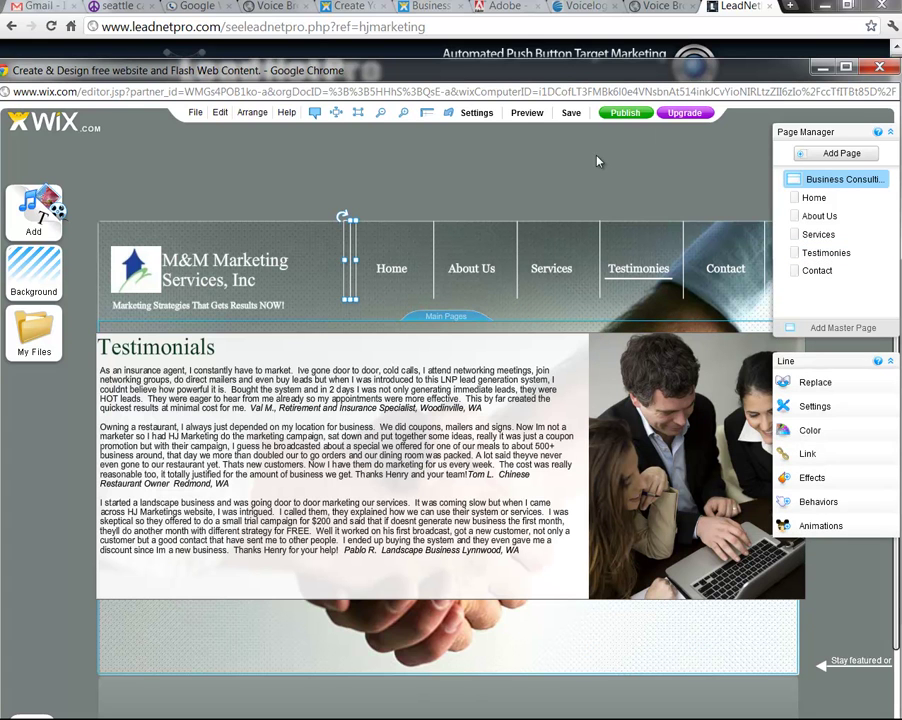